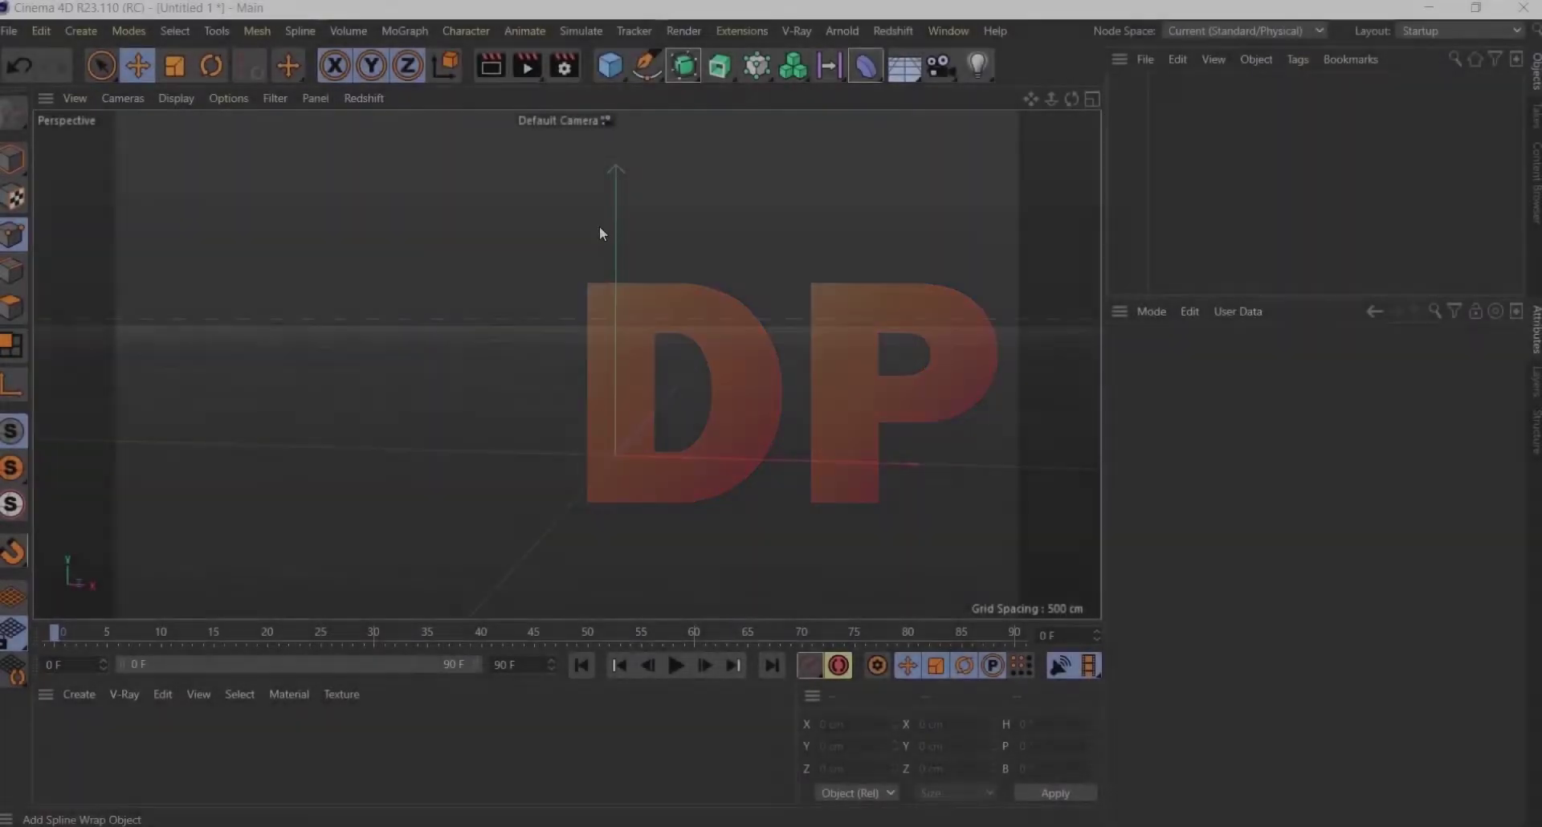
- Add a Text spline reading C in the CommercialScript BT font
{"action": "left_click", "coordinate": [660, 67]}
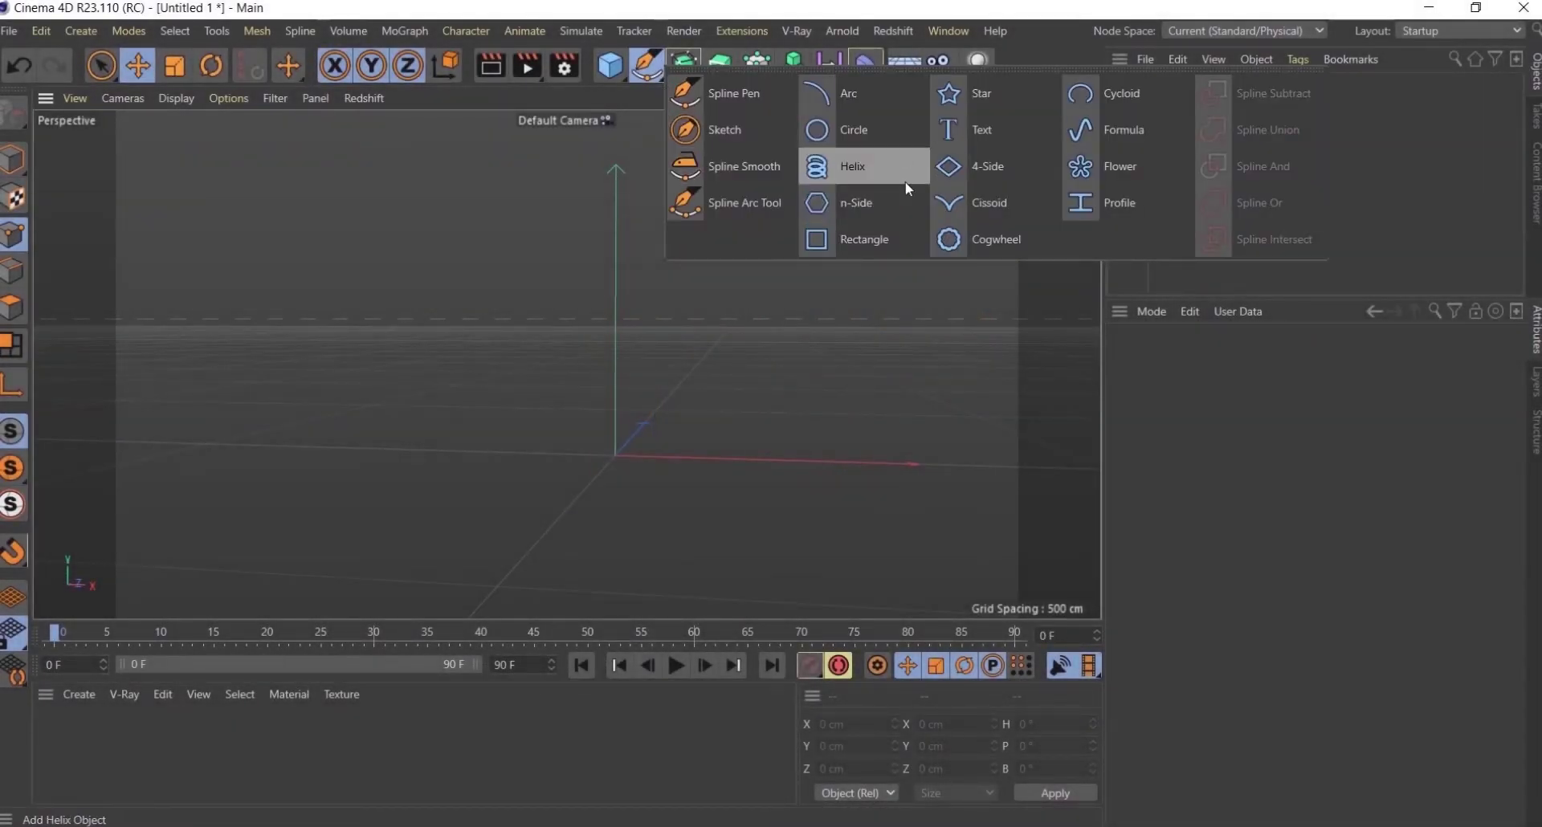
{"action": "left_click", "coordinate": [994, 144]}
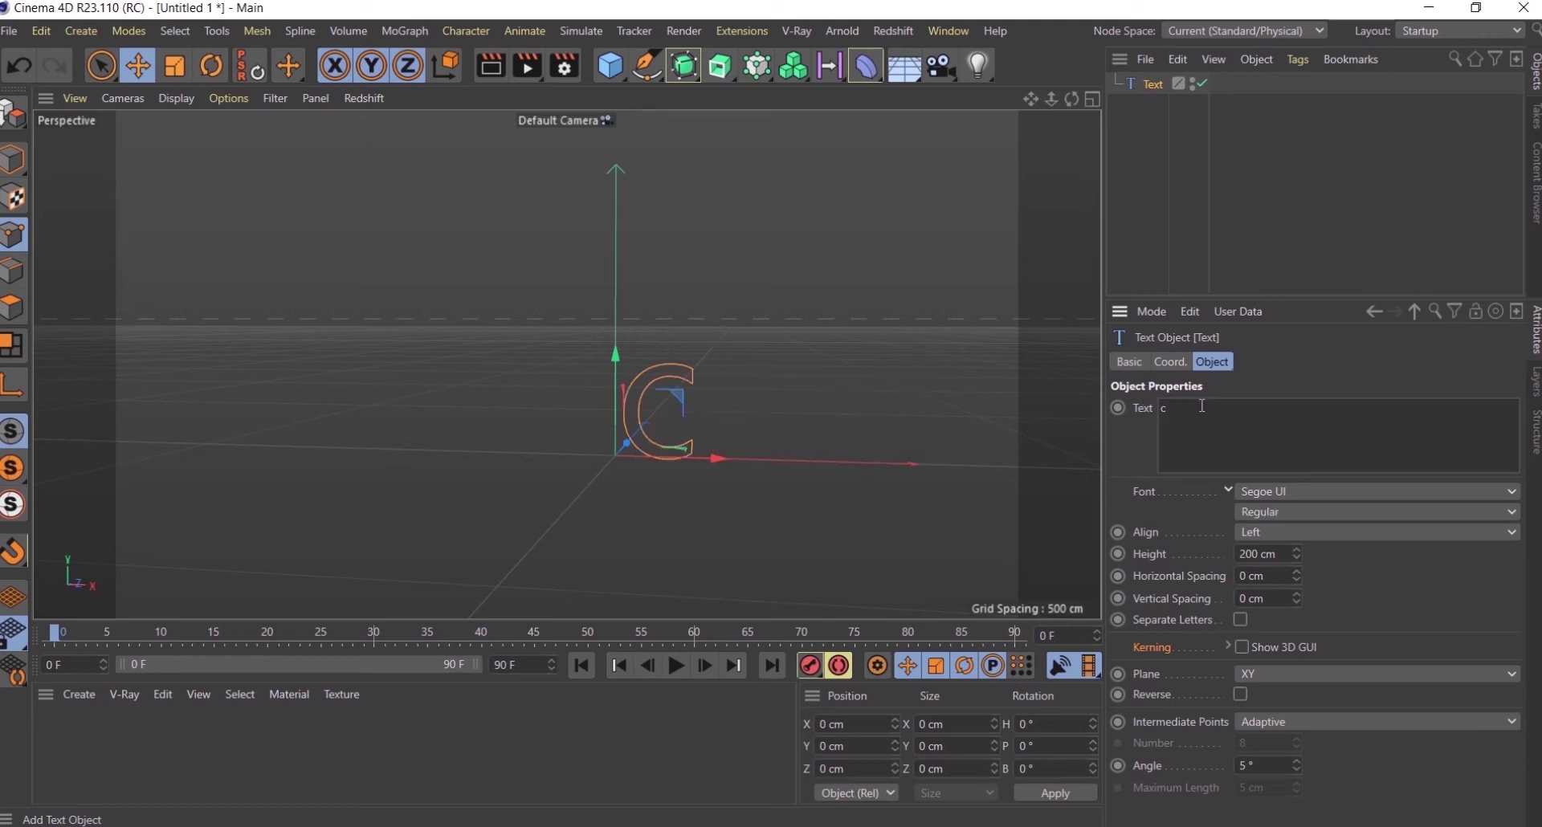
{"action": "left_click", "coordinate": [1502, 496]}
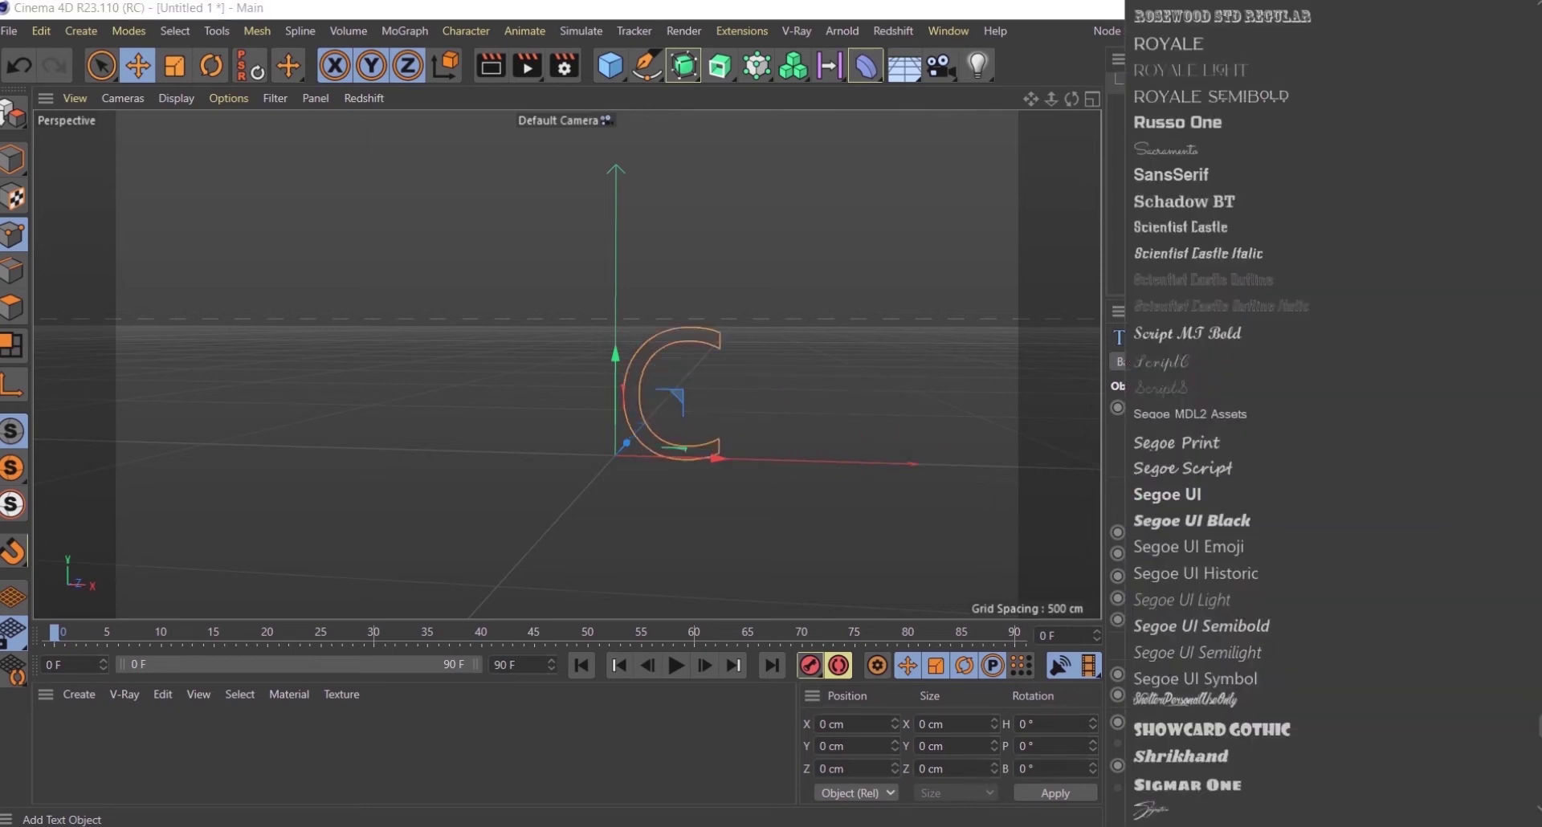
{"action": "scroll", "coordinate": [1285, 413], "scroll_direction": "up", "scroll_amount": 10}
{"action": "scroll", "coordinate": [1285, 414], "scroll_direction": "up", "scroll_amount": 10}
{"action": "scroll", "coordinate": [1285, 414], "scroll_direction": "up", "scroll_amount": 10}
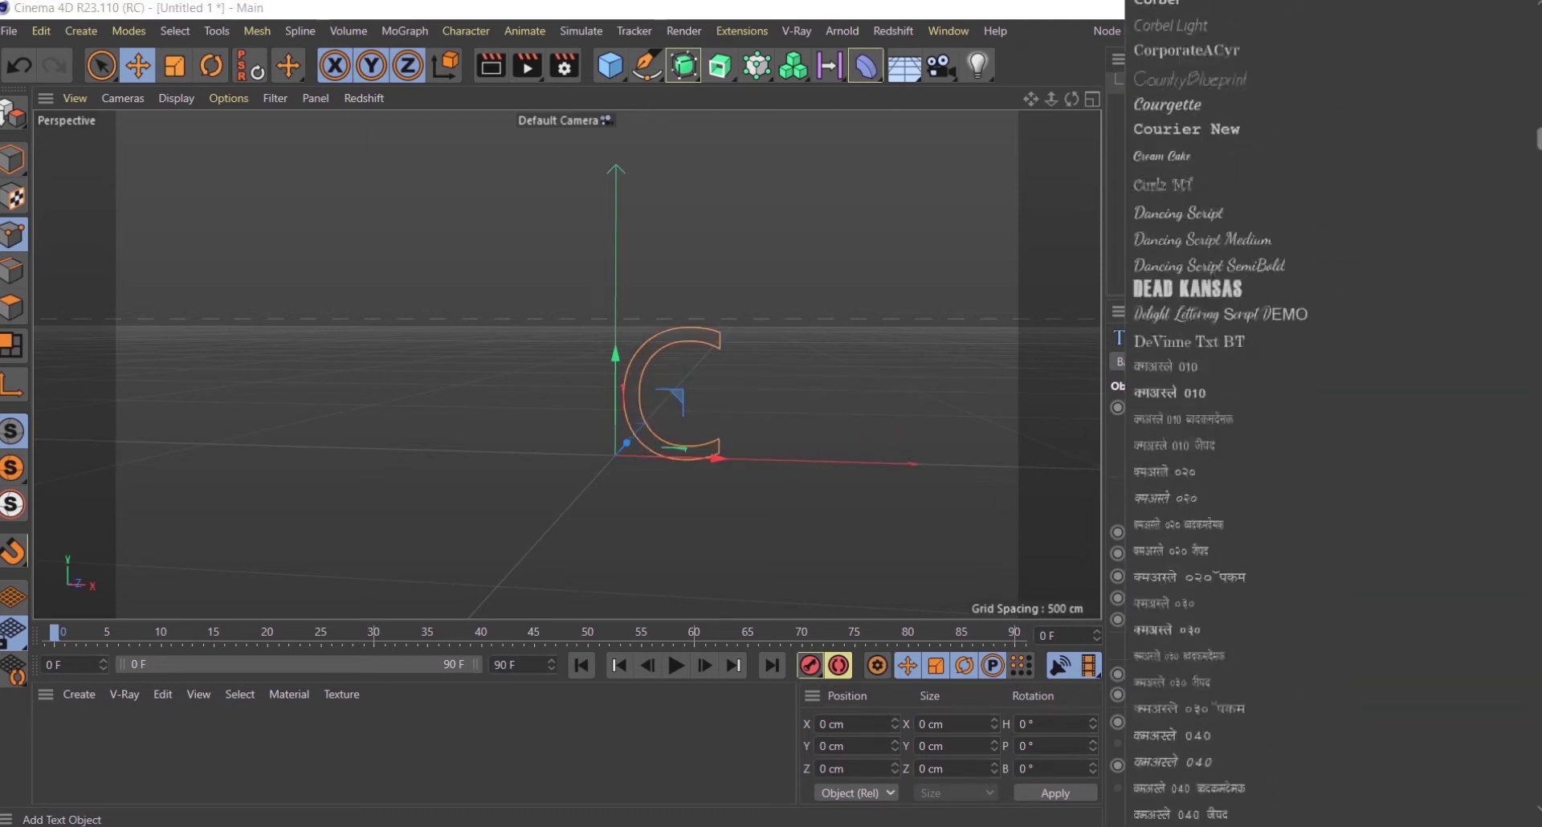
{"action": "scroll", "coordinate": [1285, 414], "scroll_direction": "up", "scroll_amount": 10}
{"action": "scroll", "coordinate": [1507, 200], "scroll_direction": "down", "scroll_amount": 10}
{"action": "scroll", "coordinate": [1507, 200], "scroll_direction": "down", "scroll_amount": 10}
{"action": "scroll", "coordinate": [1507, 200], "scroll_direction": "down", "scroll_amount": 1}
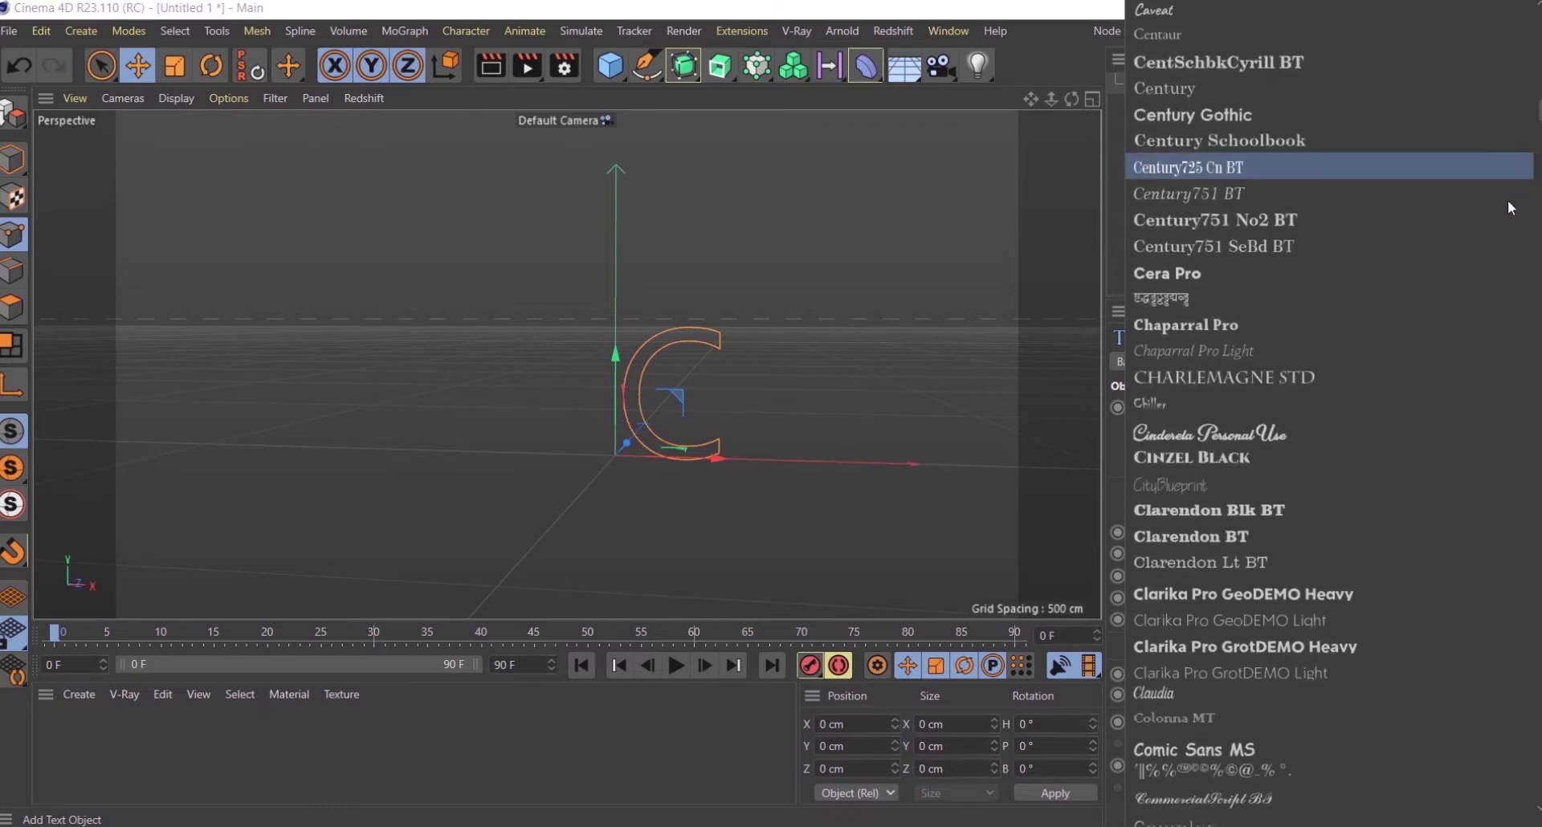
{"action": "left_click", "coordinate": [1257, 798]}
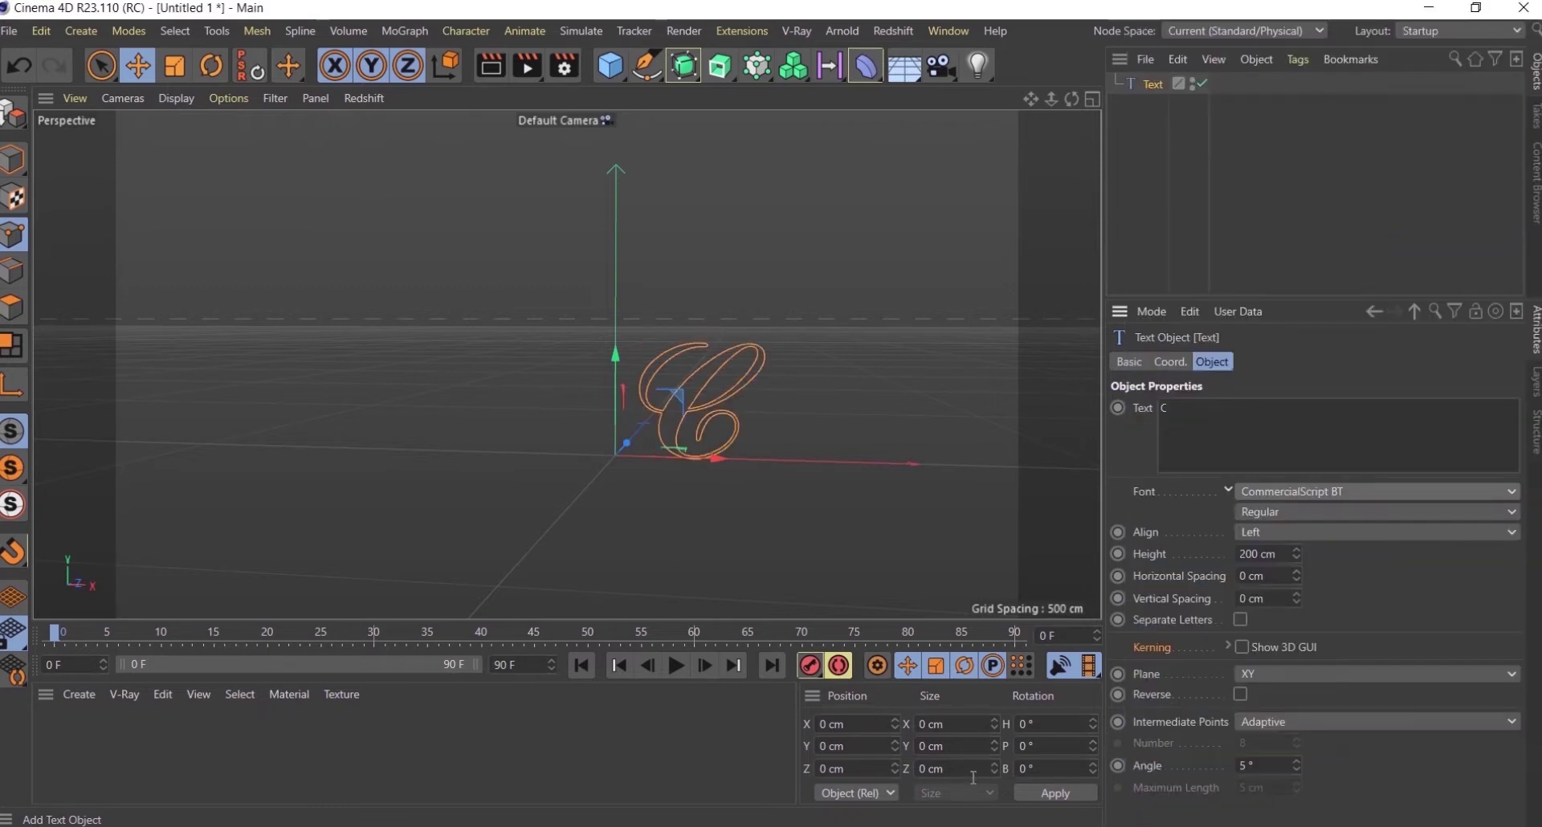
- Set the text alignment to Middle and maximise the Front view
{"action": "left_click", "coordinate": [1338, 531]}
{"action": "left_click", "coordinate": [1338, 573]}
{"action": "middle_click", "coordinate": [630, 505]}
{"action": "middle_click", "coordinate": [596, 464]}
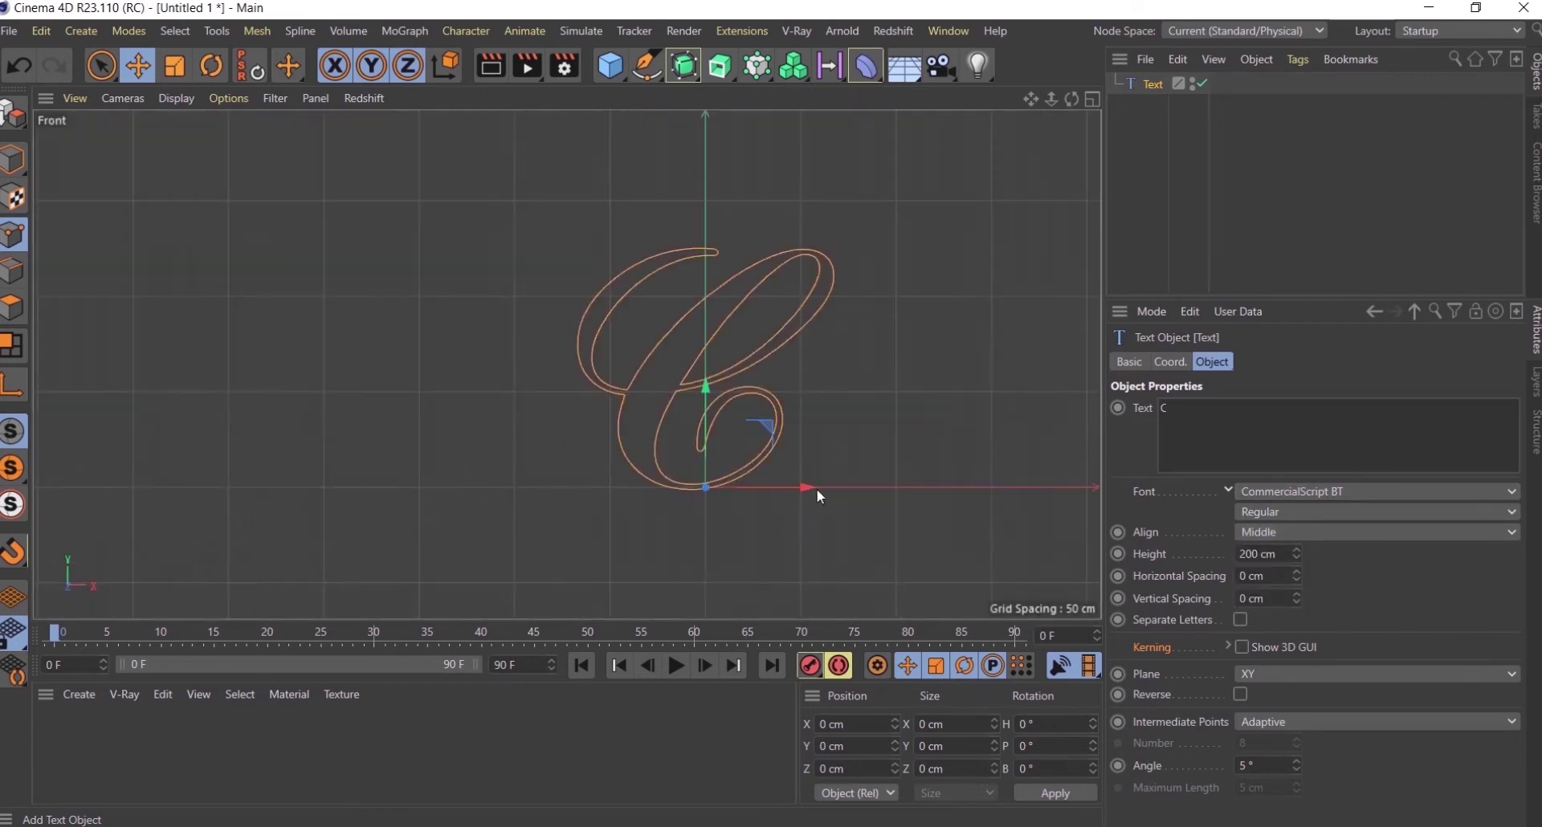
- Trace the script C's stroke with a Bezier spline in the Front view
{"action": "left_click", "coordinate": [646, 66]}
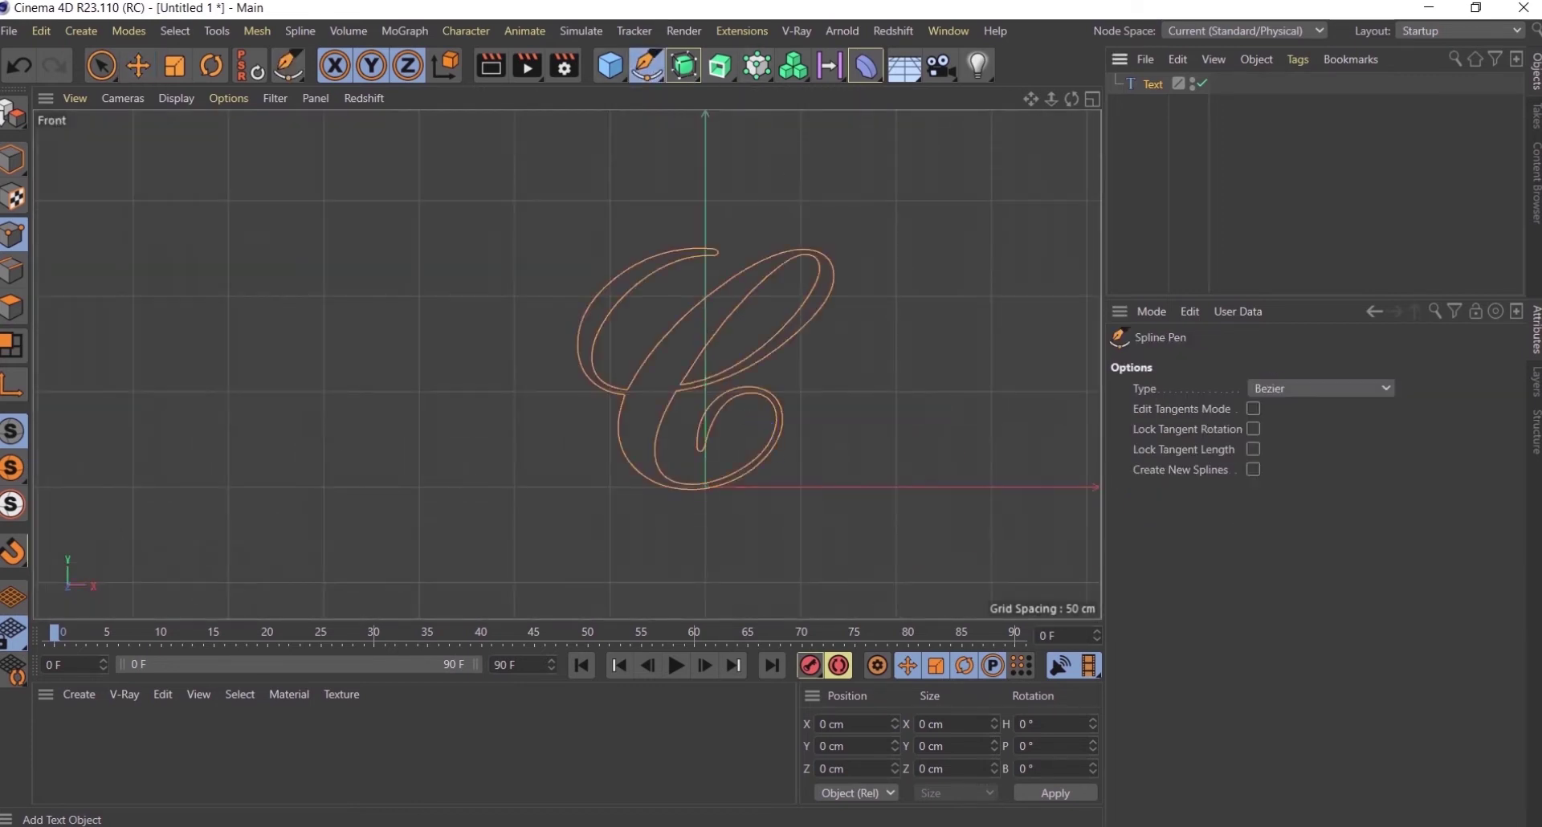
{"action": "scroll", "coordinate": [568, 362], "scroll_direction": "up", "scroll_amount": 3}
{"action": "scroll", "coordinate": [573, 391], "scroll_direction": "up", "scroll_amount": 3}
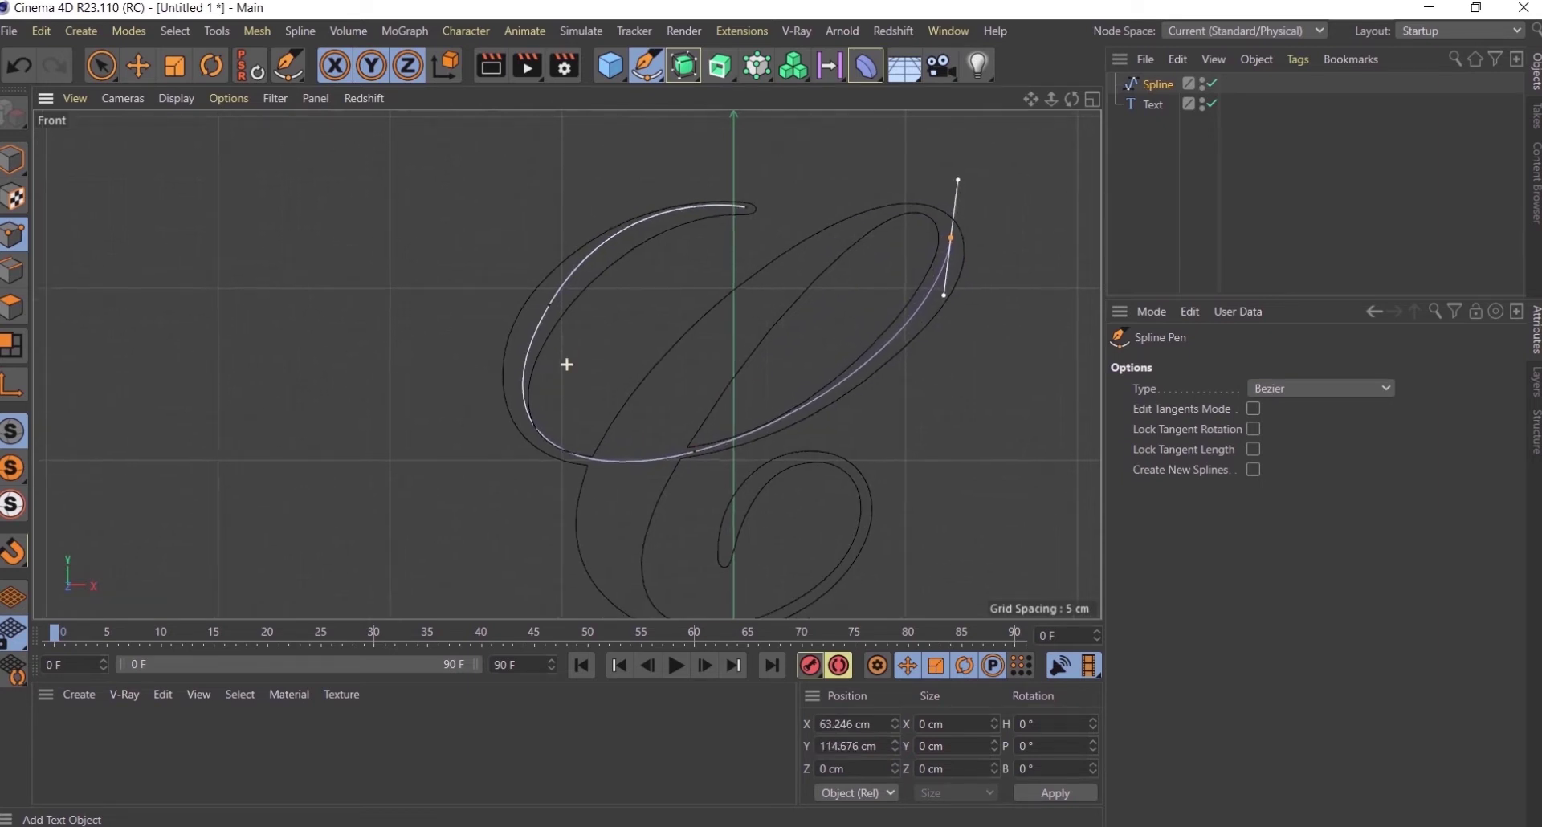
{"action": "middle_click_drag", "start_coordinate": [568, 361], "coordinate": [575, 305]}
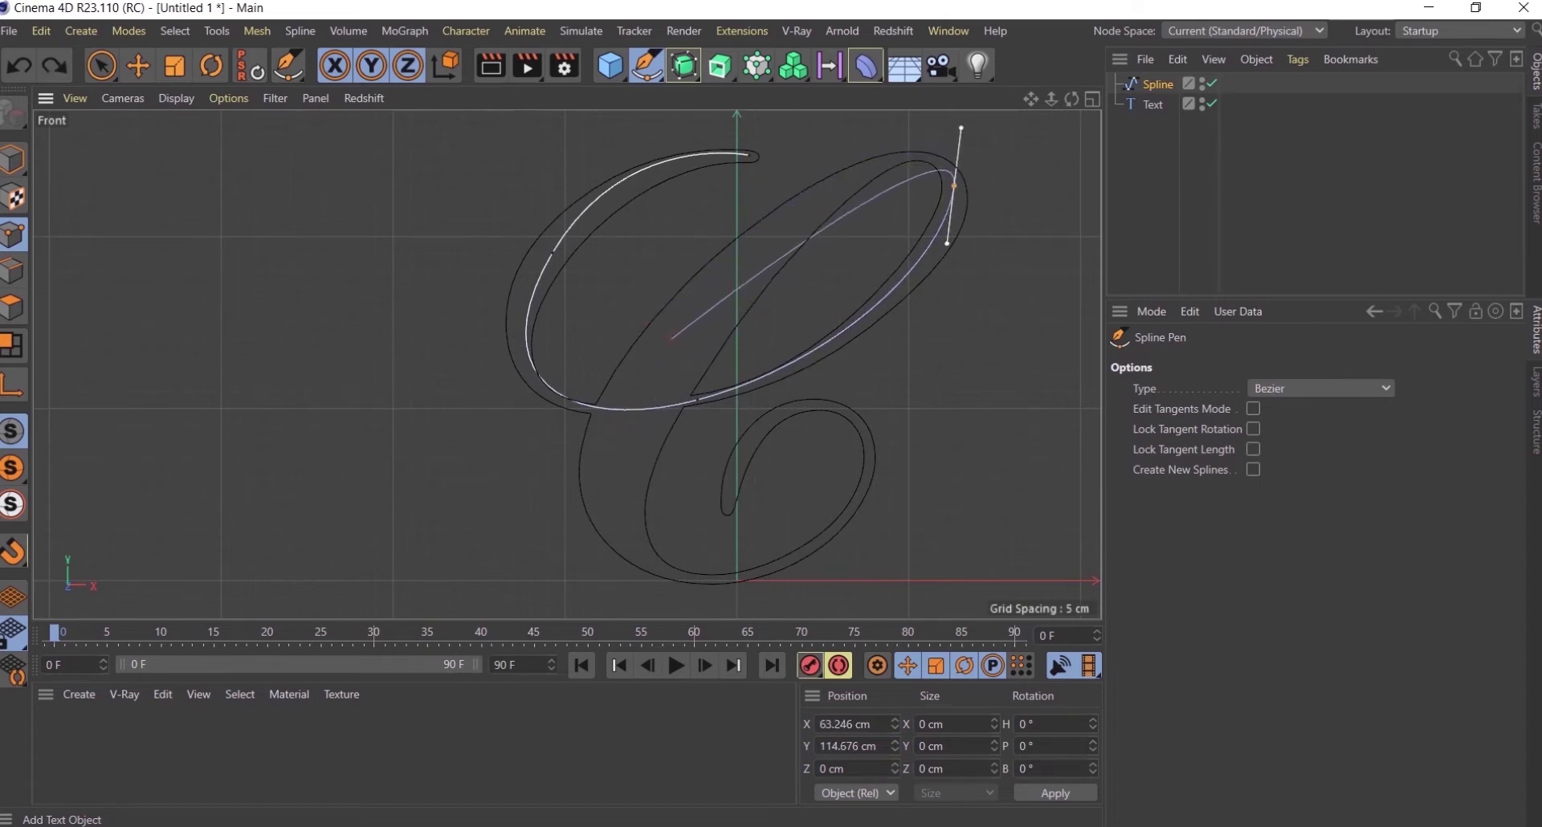
{"action": "middle_click_drag", "start_coordinate": [575, 491], "coordinate": [604, 458]}
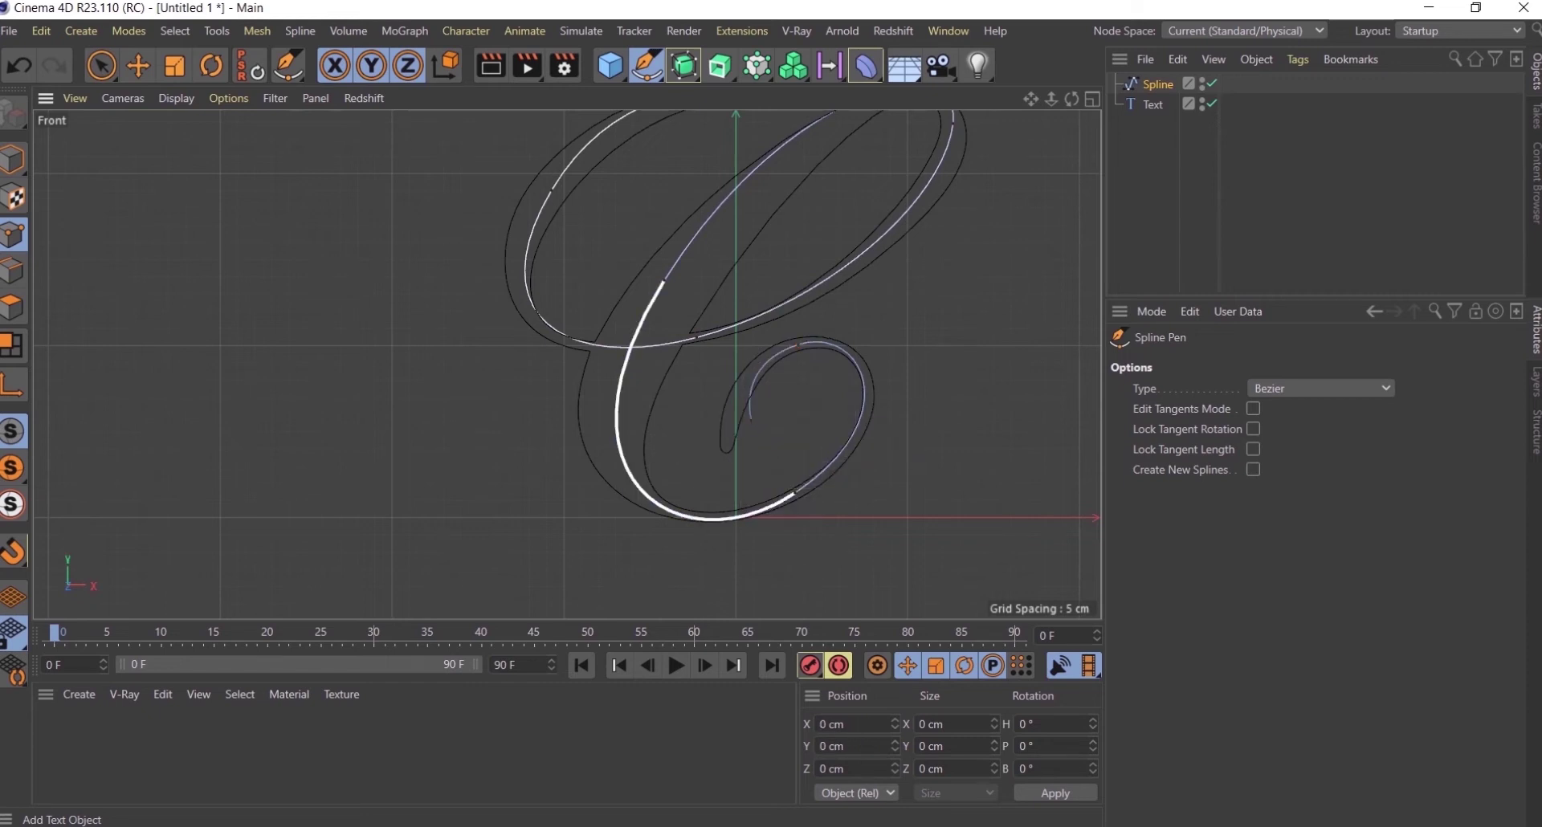
- Check the traced spline from the perspective and front views
{"action": "key", "text": "e"}
{"action": "key", "text": "F1"}
{"action": "mouse_move", "coordinate": [592, 431]}
{"action": "left_mouse_down", "text": "alt"}
{"action": "mouse_move", "coordinate": [566, 363]}
{"action": "mouse_move", "coordinate": [579, 353]}
{"action": "left_mouse_up", "text": "alt"}
{"action": "key", "text": "F5"}
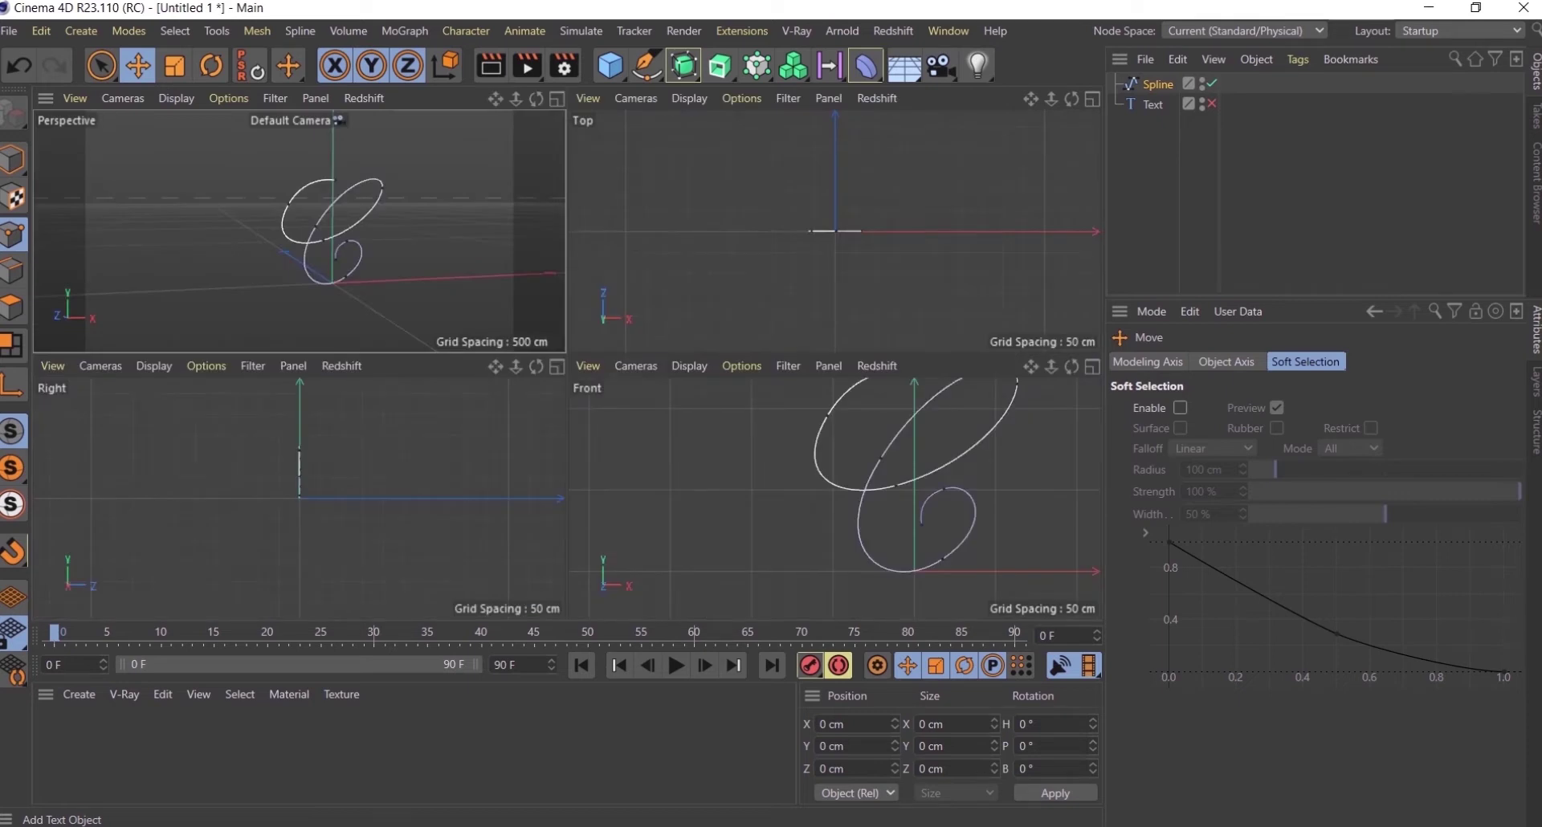
{"action": "key", "text": "F4"}
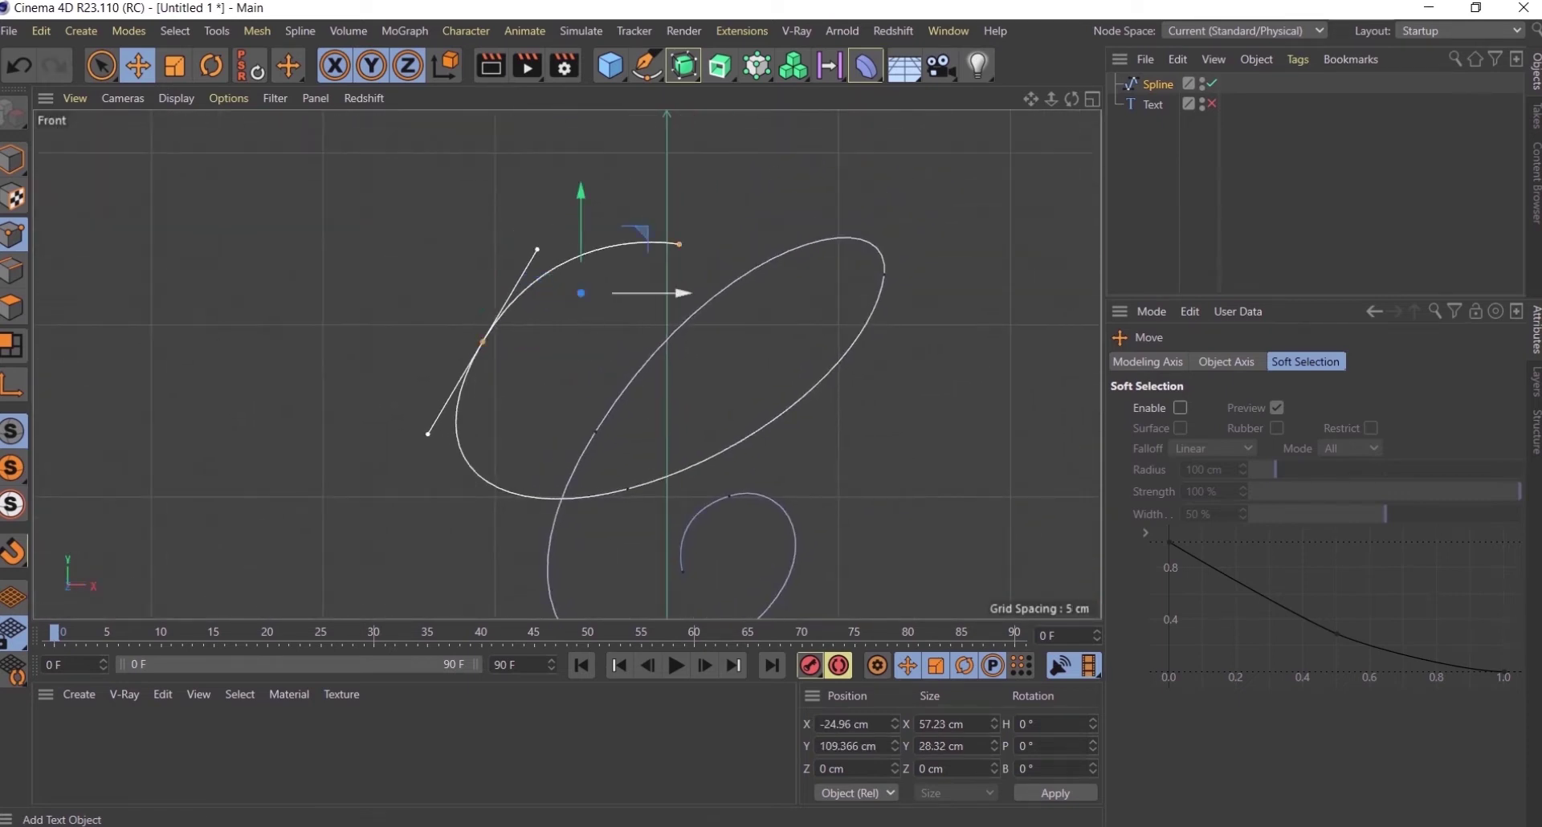
{"action": "key", "text": "F1"}
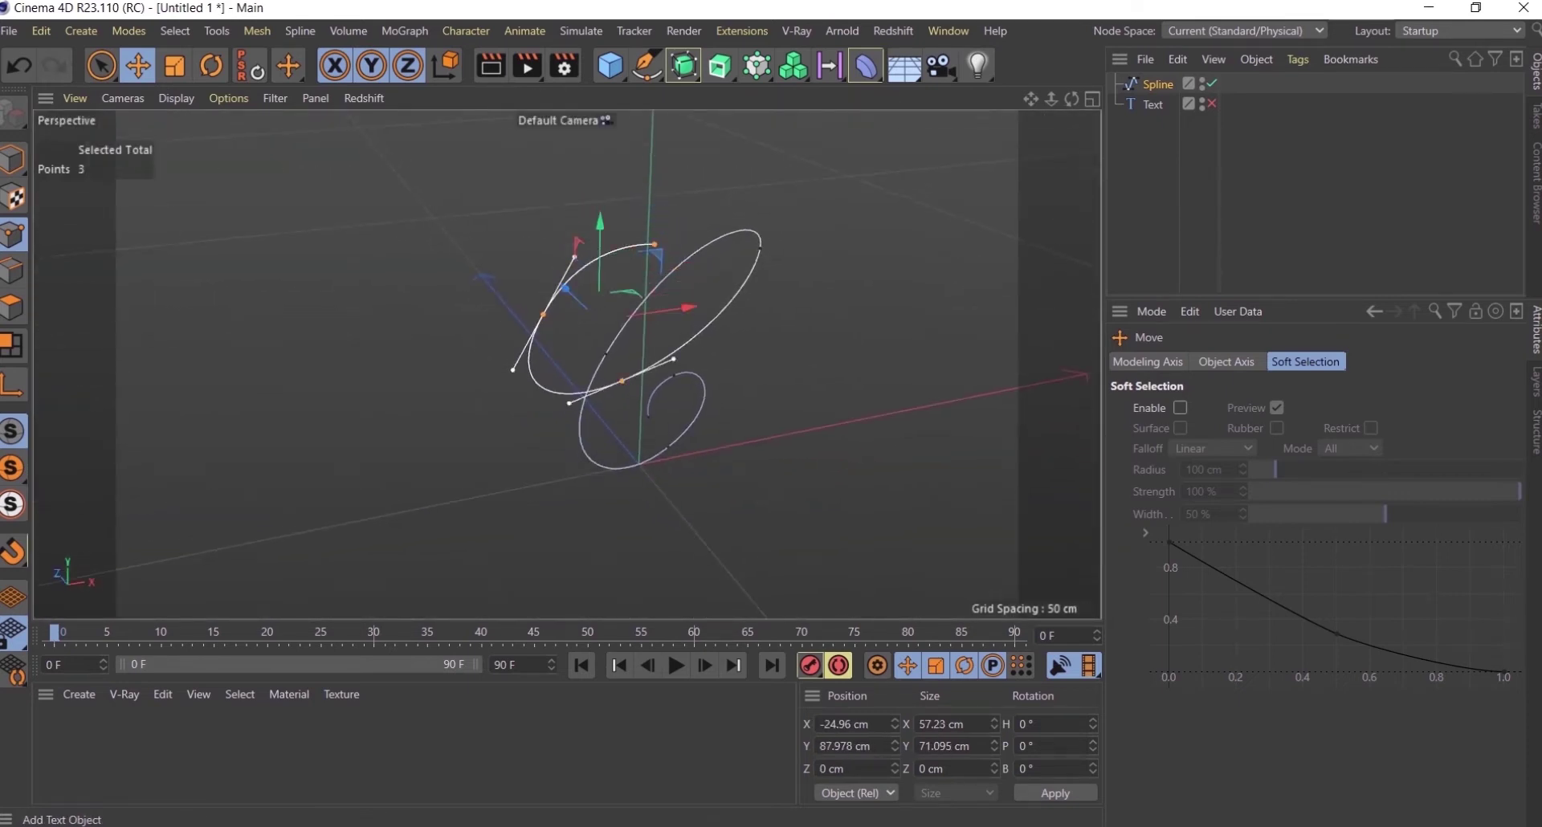
- Add a Capsule and set its radius
{"action": "left_click", "coordinate": [610, 65]}
{"action": "left_click", "coordinate": [891, 129]}
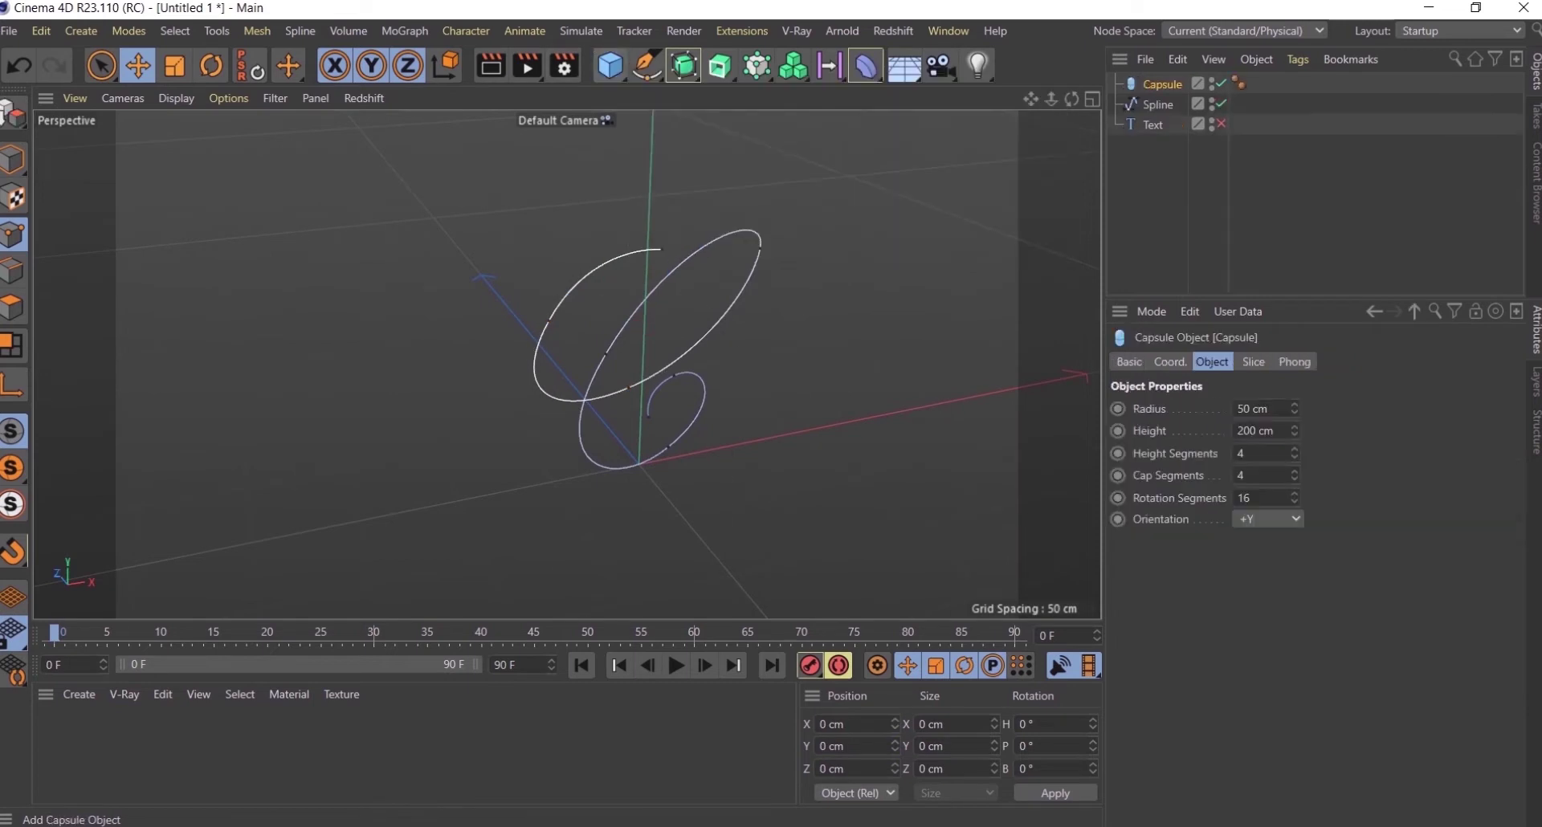
{"action": "type", "text": "16"}
{"action": "left_click", "coordinate": [1241, 453]}
{"action": "type", "text": "100"}
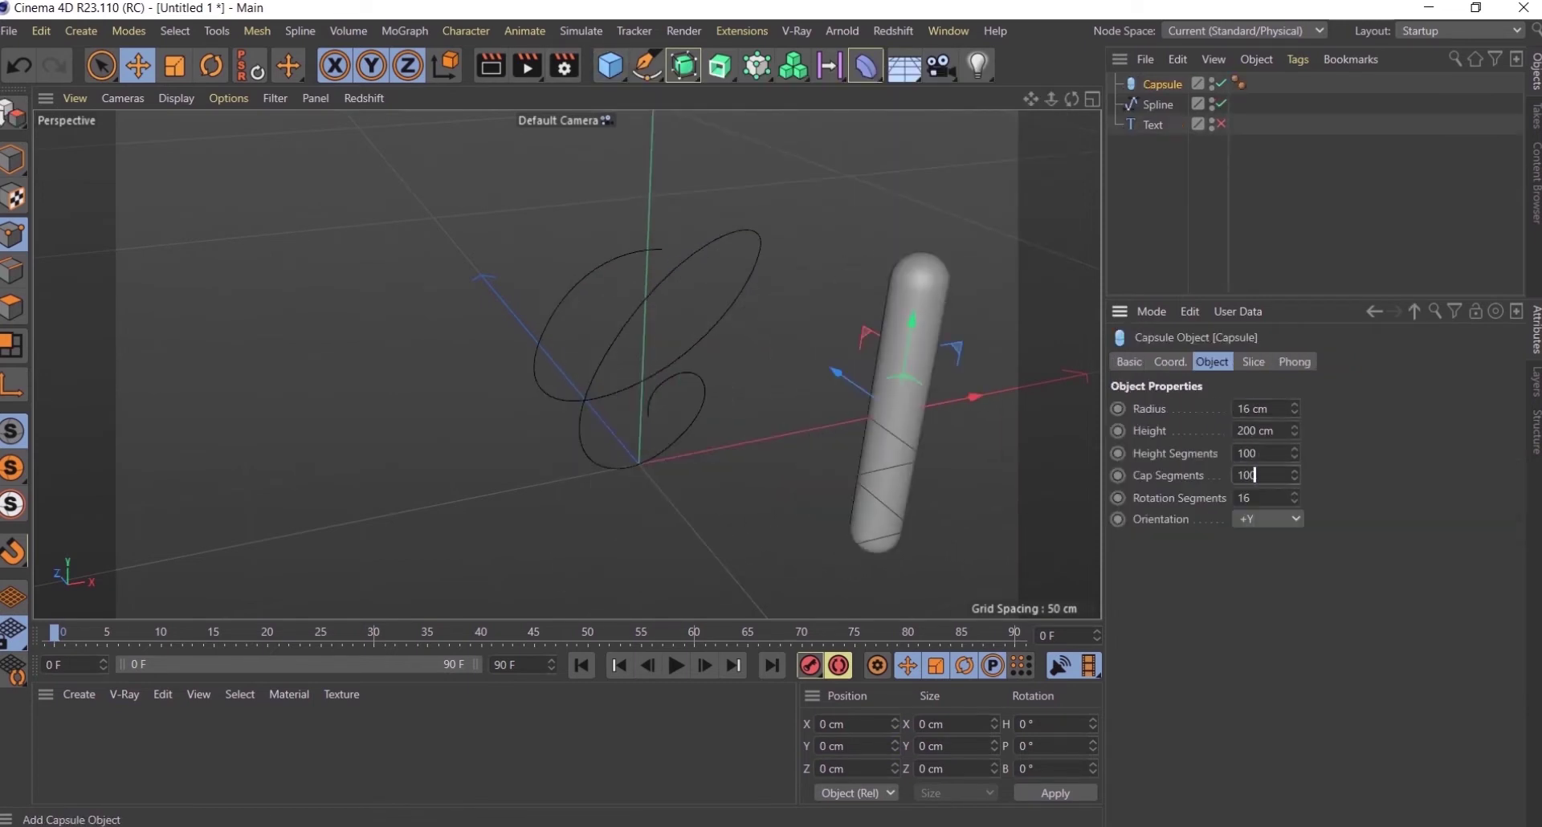
- Wrap the capsule along the traced spline with a Spline Wrap on the +Y axis
{"action": "left_click", "coordinate": [866, 65]}
{"action": "key", "text": "ctrl+z"}
{"action": "left_click", "coordinate": [866, 65]}
{"action": "left_click", "coordinate": [956, 239]}
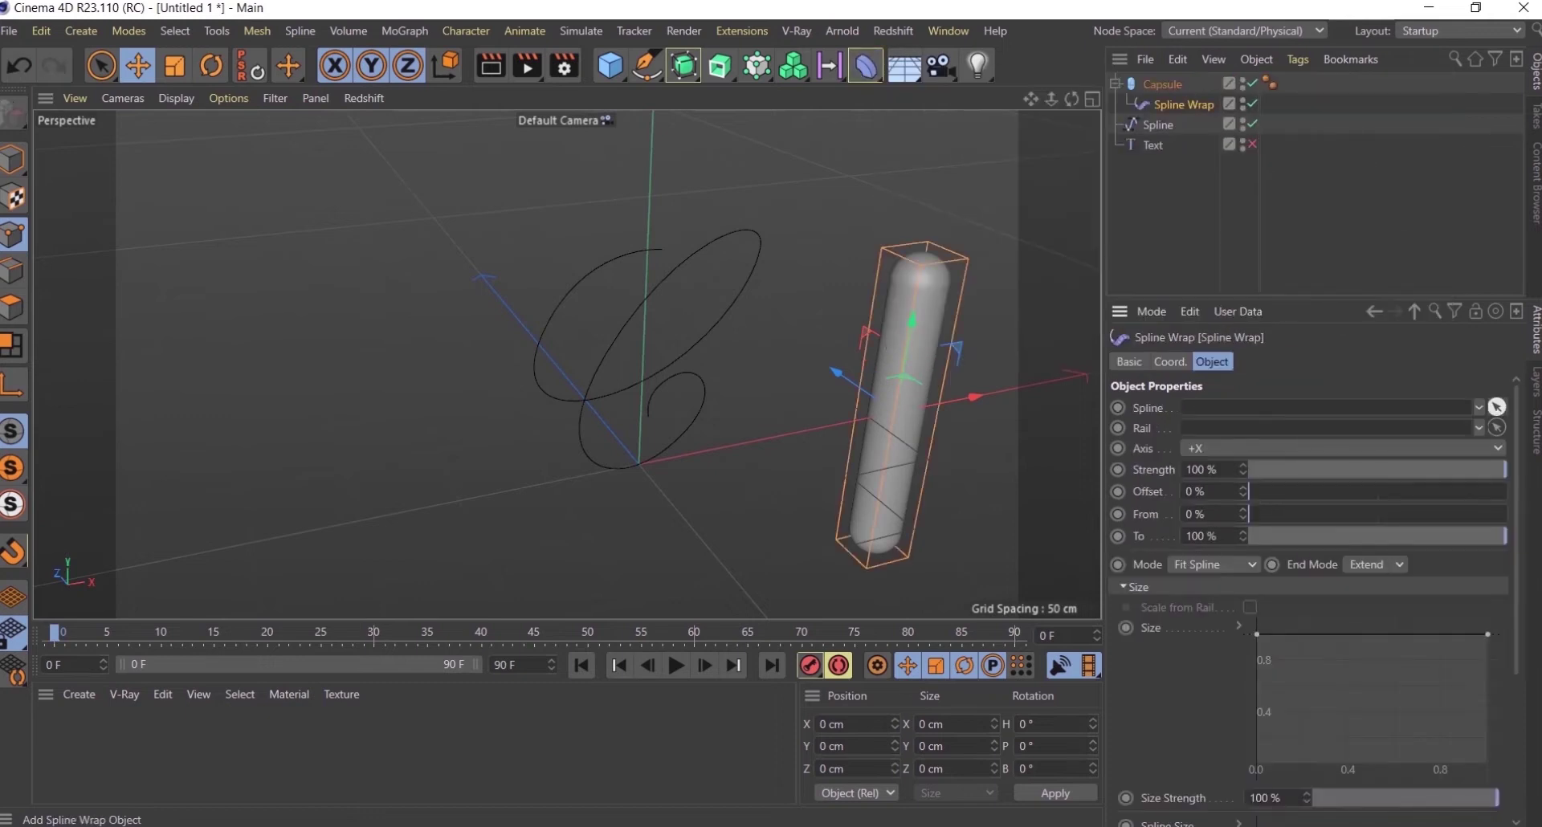
{"action": "left_click", "coordinate": [1158, 125]}
{"action": "left_click", "coordinate": [1339, 448]}
{"action": "left_click", "coordinate": [1197, 469]}
{"action": "scroll", "coordinate": [566, 364], "scroll_direction": "up", "scroll_amount": 5}
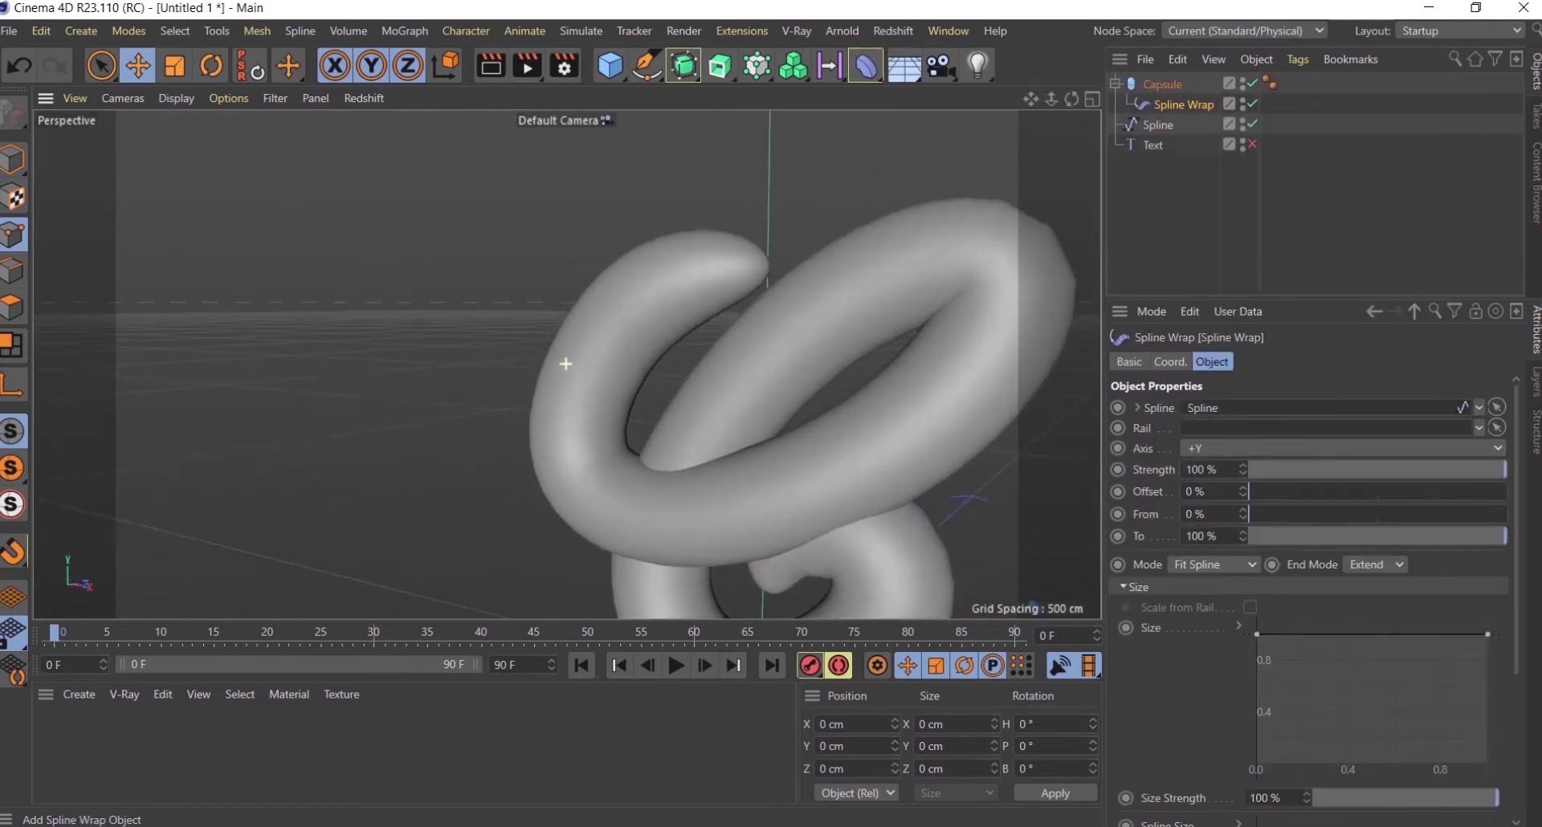
{"action": "scroll", "coordinate": [566, 364], "scroll_direction": "down", "scroll_amount": 3}
{"action": "left_click_drag", "start_coordinate": [568, 355], "coordinate": [755, 322], "text": "alt"}
{"action": "scroll", "coordinate": [756, 321], "scroll_direction": "up", "scroll_amount": 3}
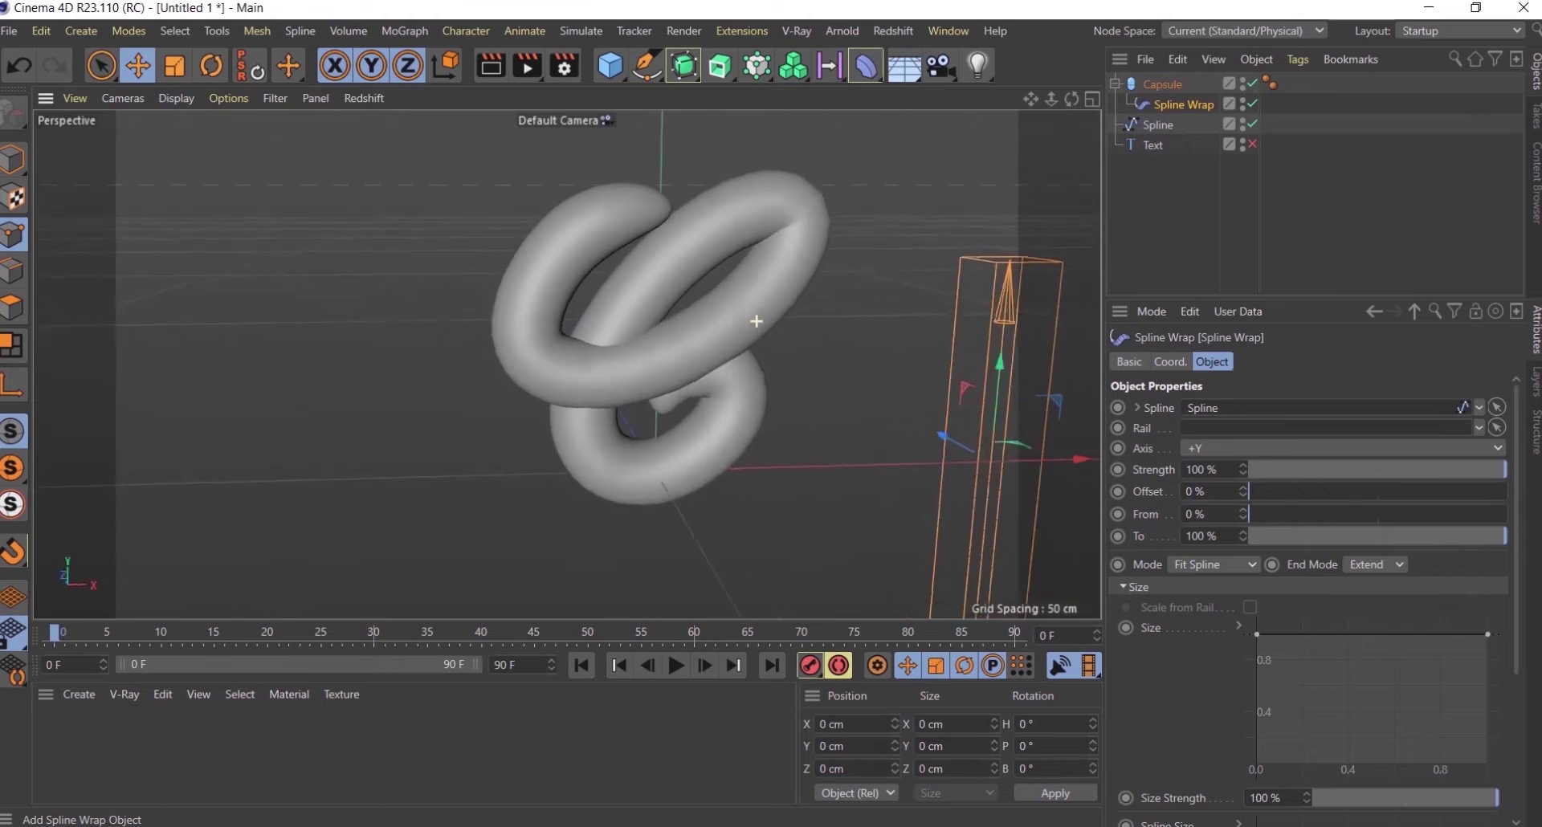
- Lengthen the capsule to 590 cm so the tube fills the whole C
{"action": "left_click", "coordinate": [1162, 84]}
{"action": "left_click", "coordinate": [1183, 104]}
{"action": "key", "text": "ctrl+z"}
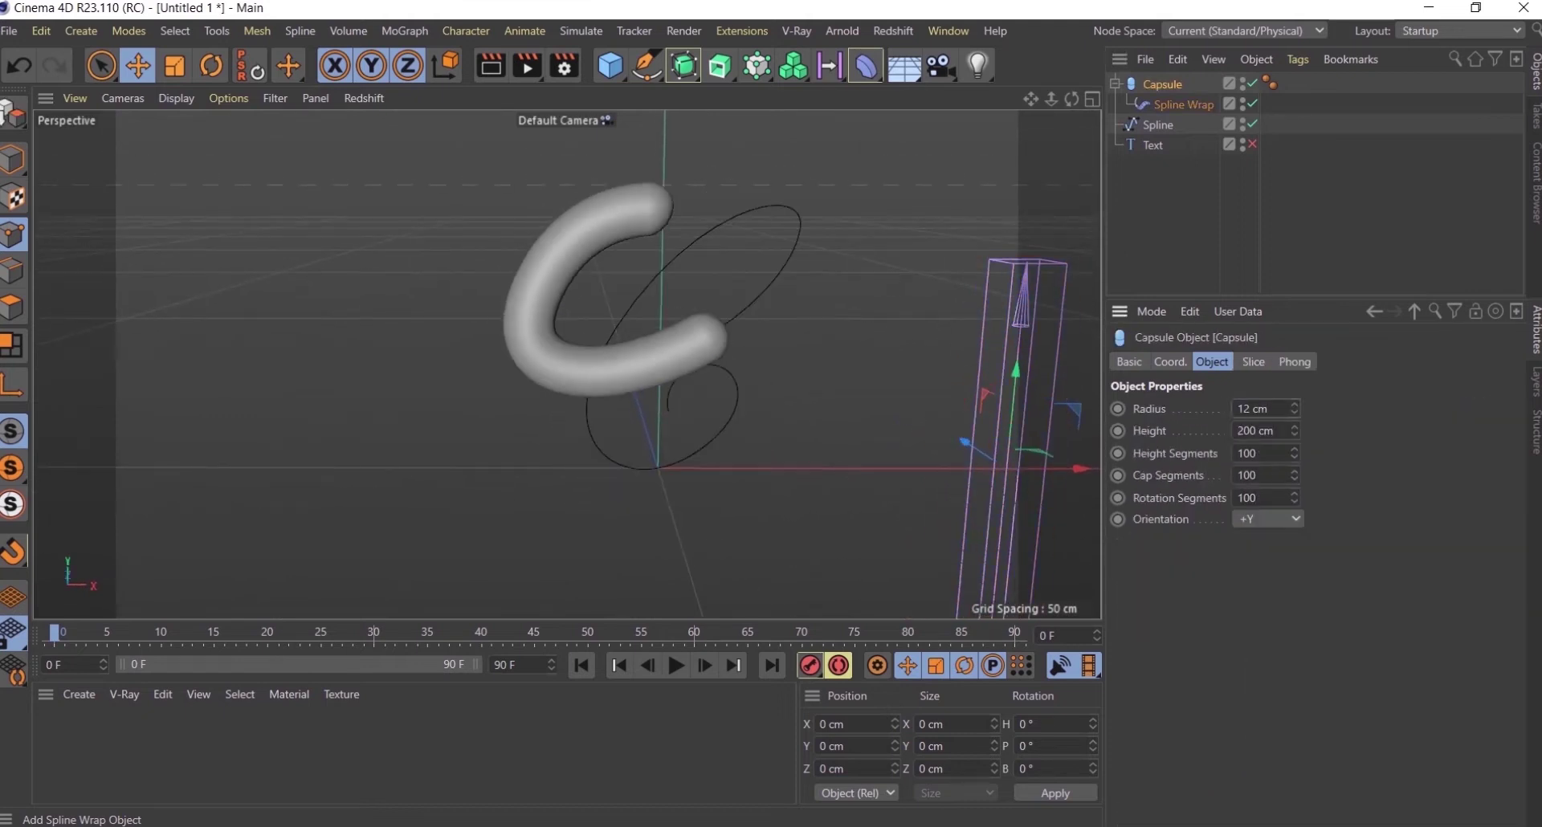
{"action": "left_click_drag", "start_coordinate": [1294, 431], "coordinate": [1269, 431]}
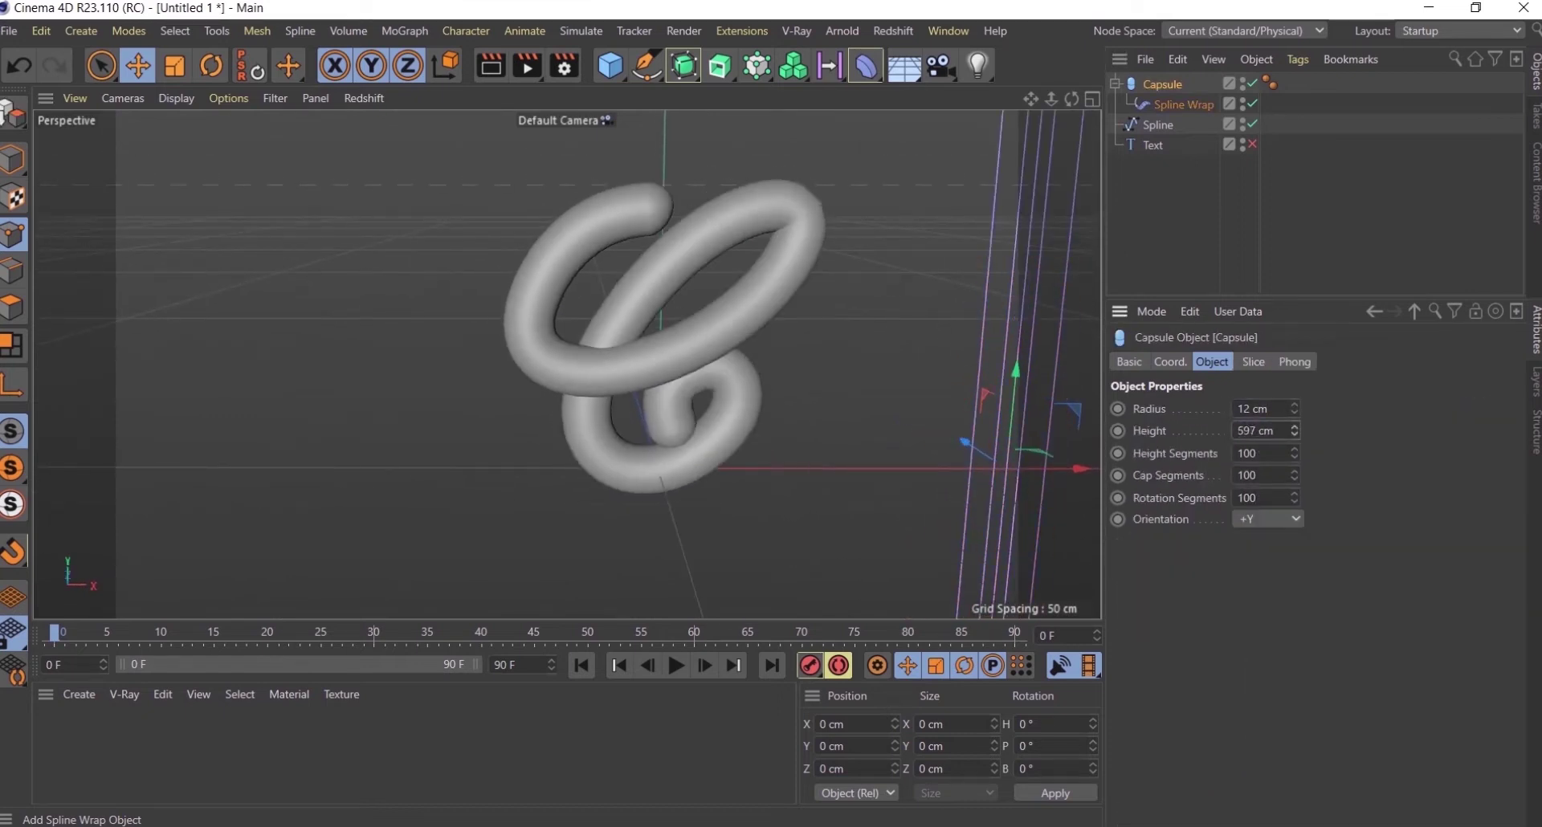
{"action": "left_click_drag", "start_coordinate": [565, 364], "coordinate": [565, 363], "text": "alt"}
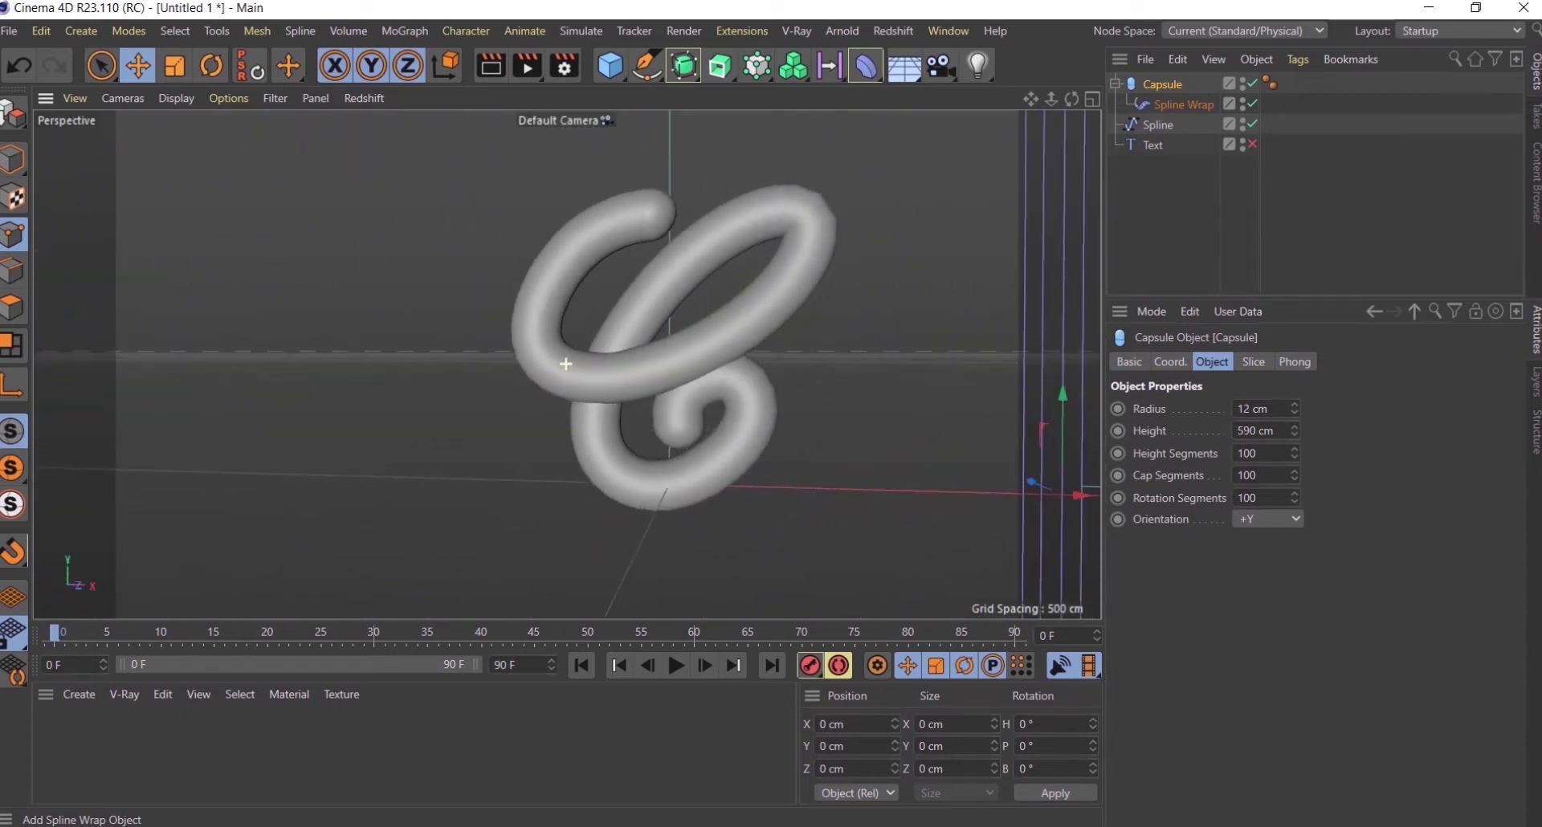
- Shape the Spline Wrap's Spline Size curve into a wave so the tube thins and swells
{"action": "left_click", "coordinate": [1183, 105]}
{"action": "scroll", "coordinate": [1309, 562], "scroll_direction": "down", "scroll_amount": 5}
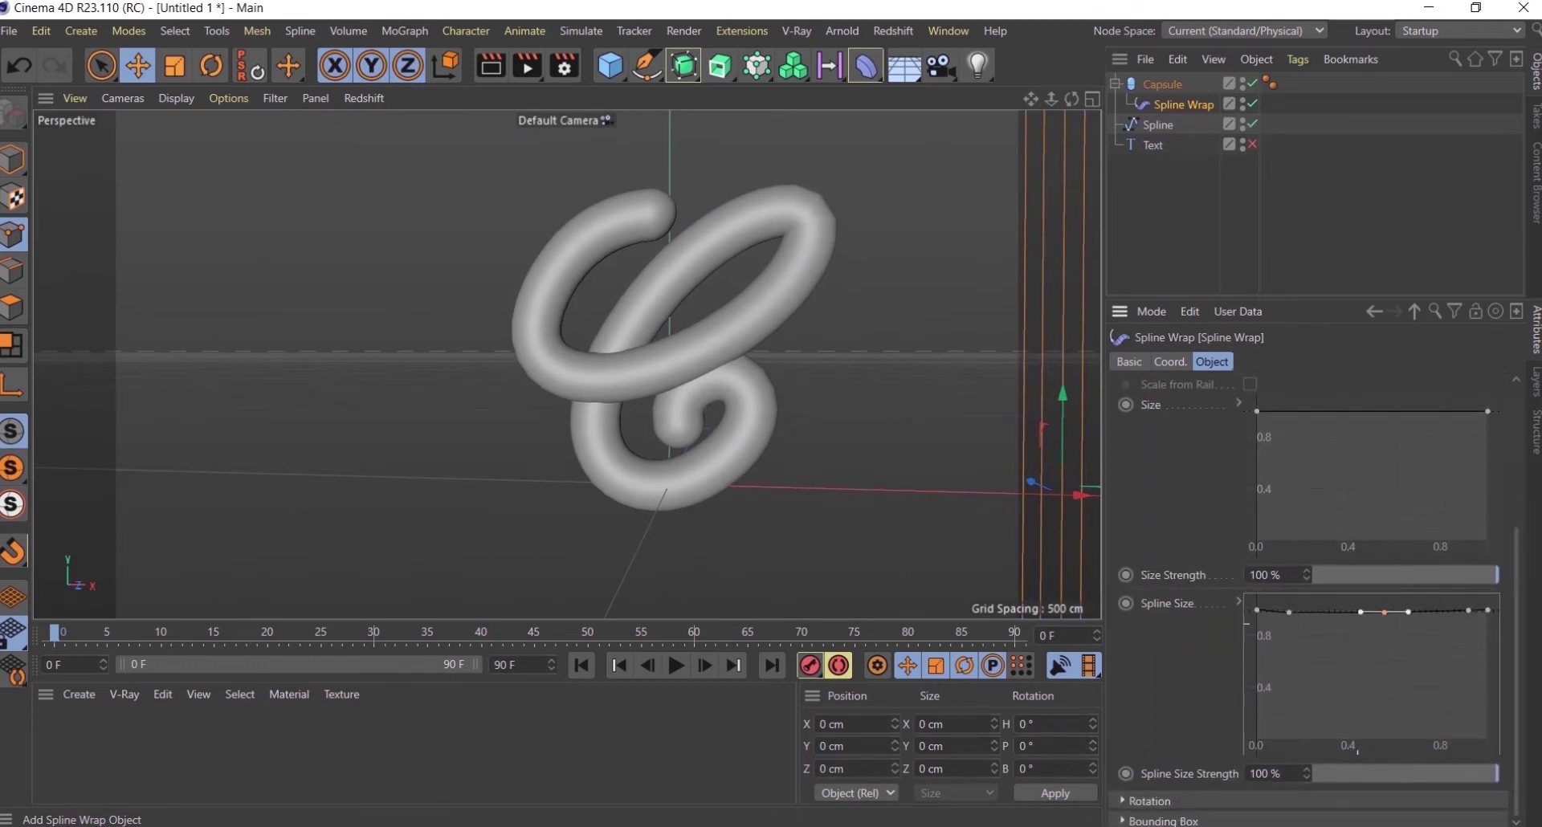
{"action": "left_click_drag", "start_coordinate": [1290, 612], "coordinate": [1300, 697]}
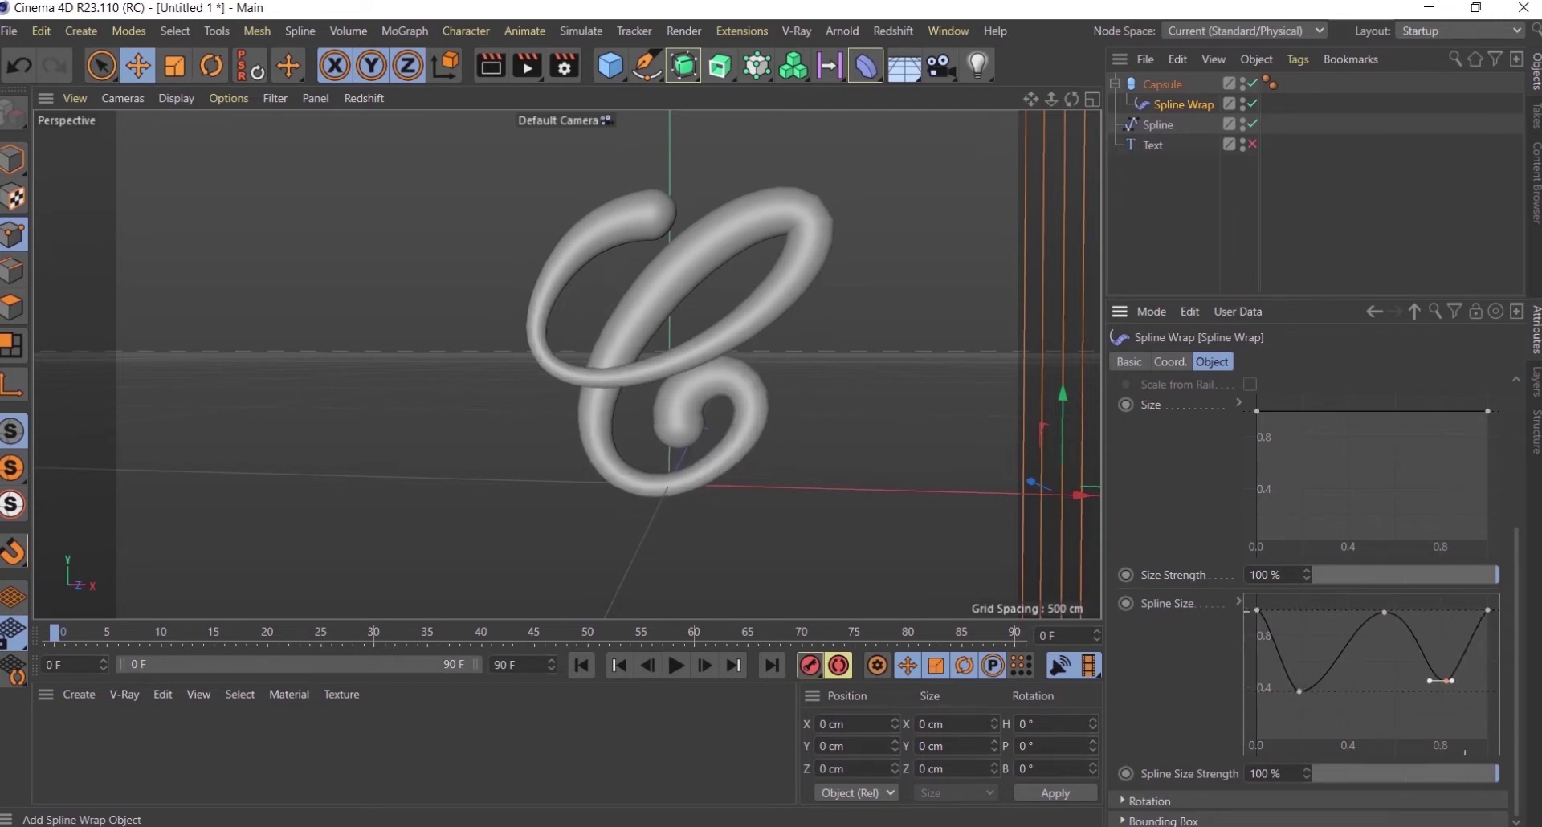
{"action": "left_click_drag", "start_coordinate": [691, 385], "coordinate": [723, 401], "text": "alt"}
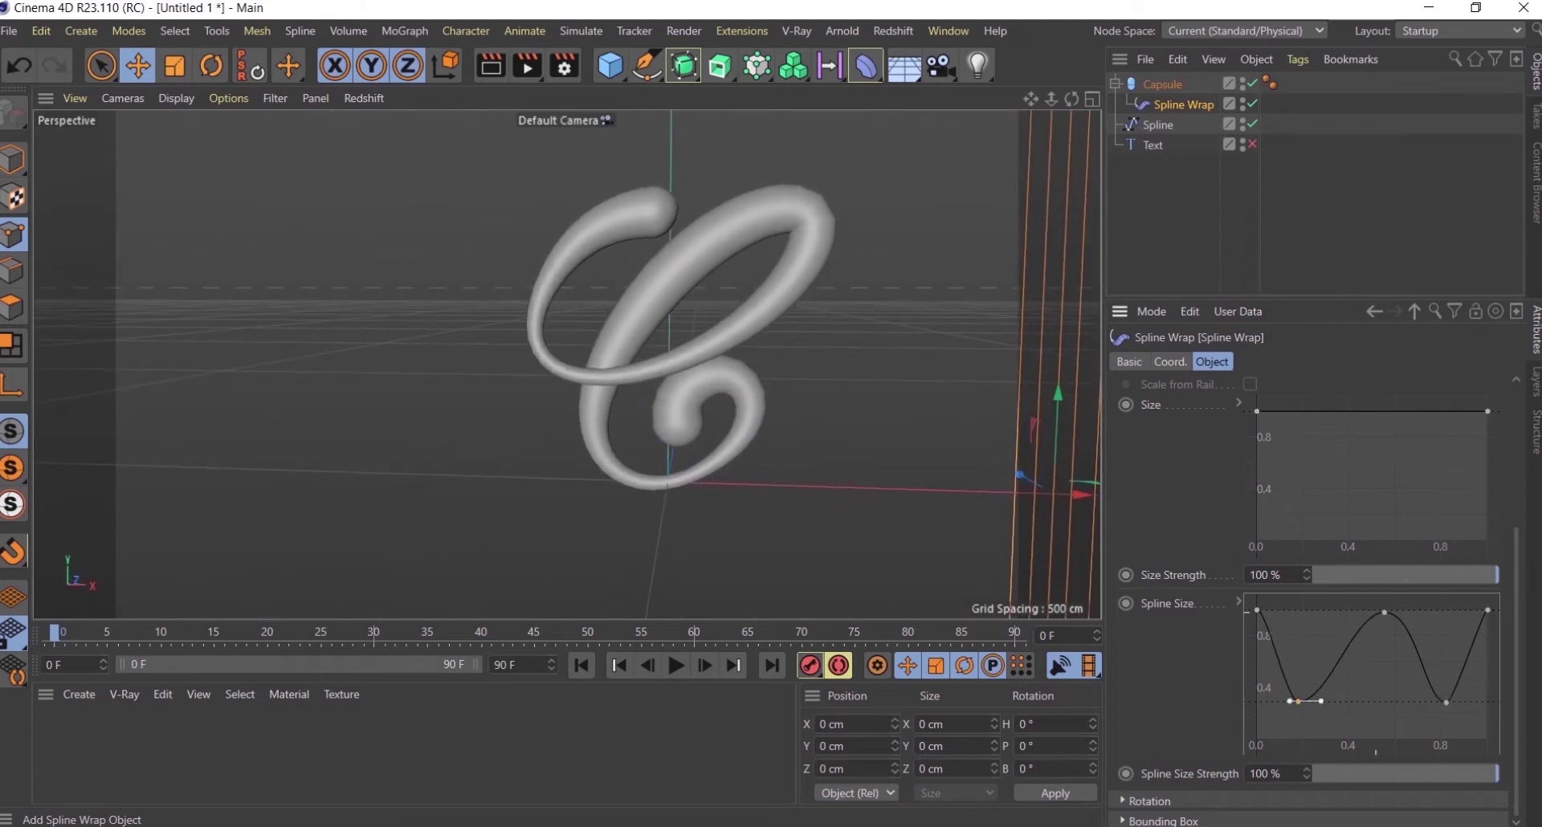
{"action": "left_click_drag", "start_coordinate": [1384, 613], "coordinate": [1379, 636]}
{"action": "key", "text": "ctrl+z"}
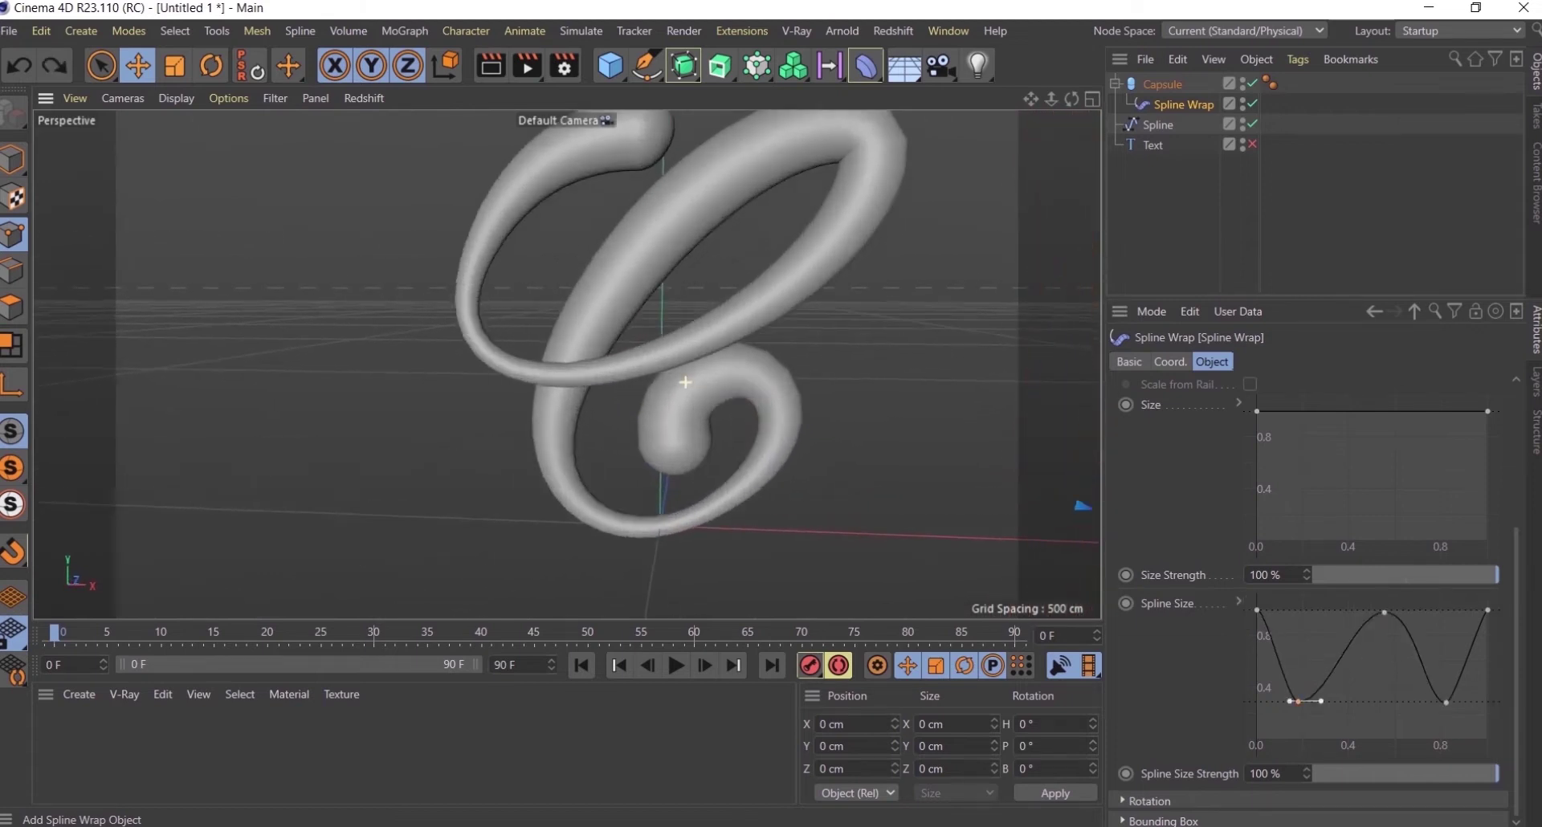
{"action": "left_click_drag", "start_coordinate": [723, 401], "coordinate": [736, 348], "text": "alt"}
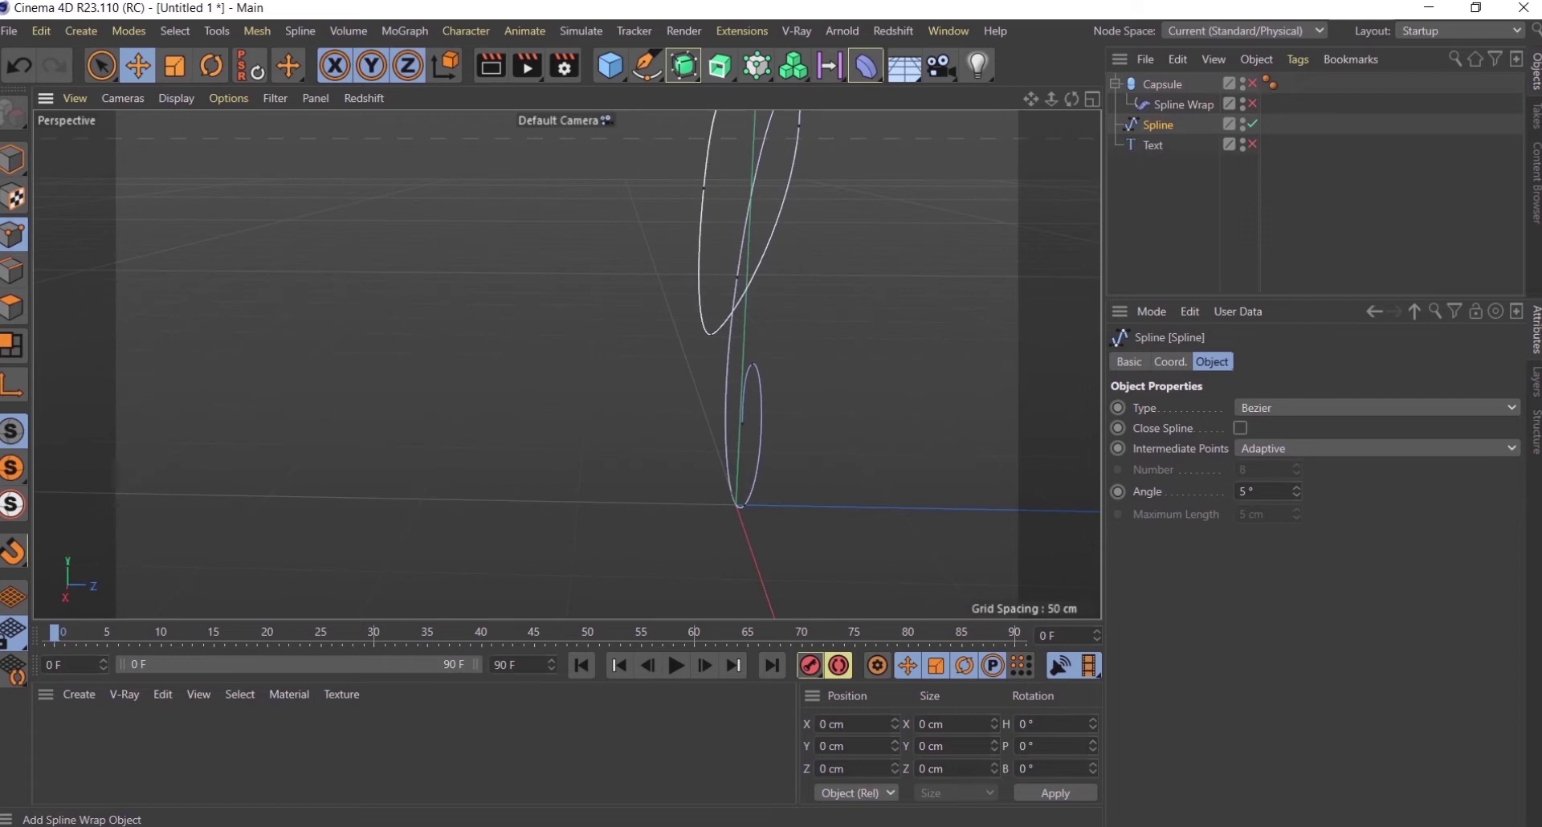
- Select spline points and push them back in depth so the C curls in 3D
{"action": "key", "text": "9"}
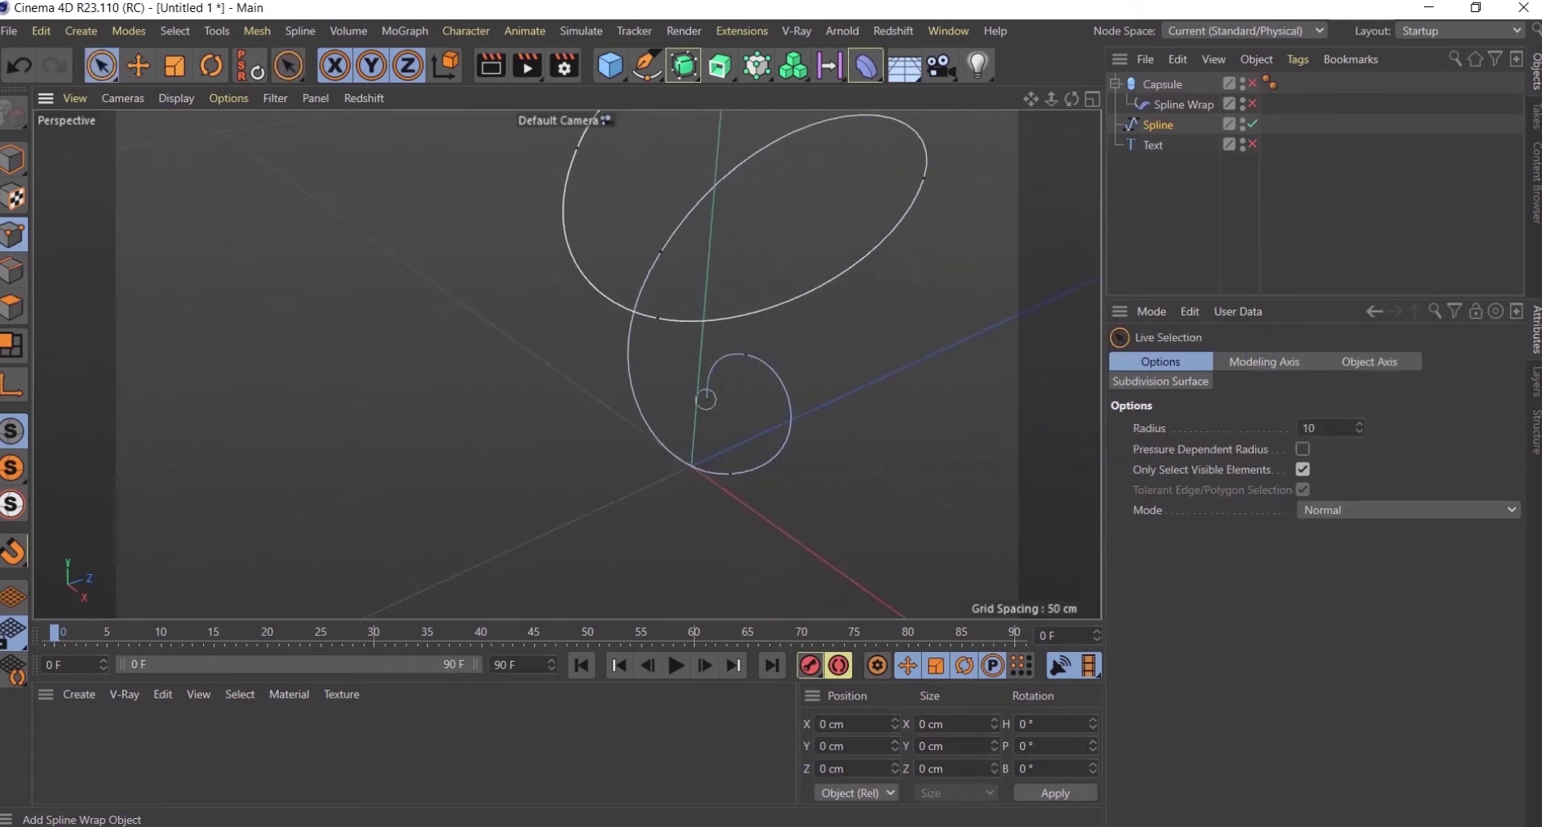
{"action": "left_click", "coordinate": [776, 370], "text": "shift"}
{"action": "key", "text": "e"}
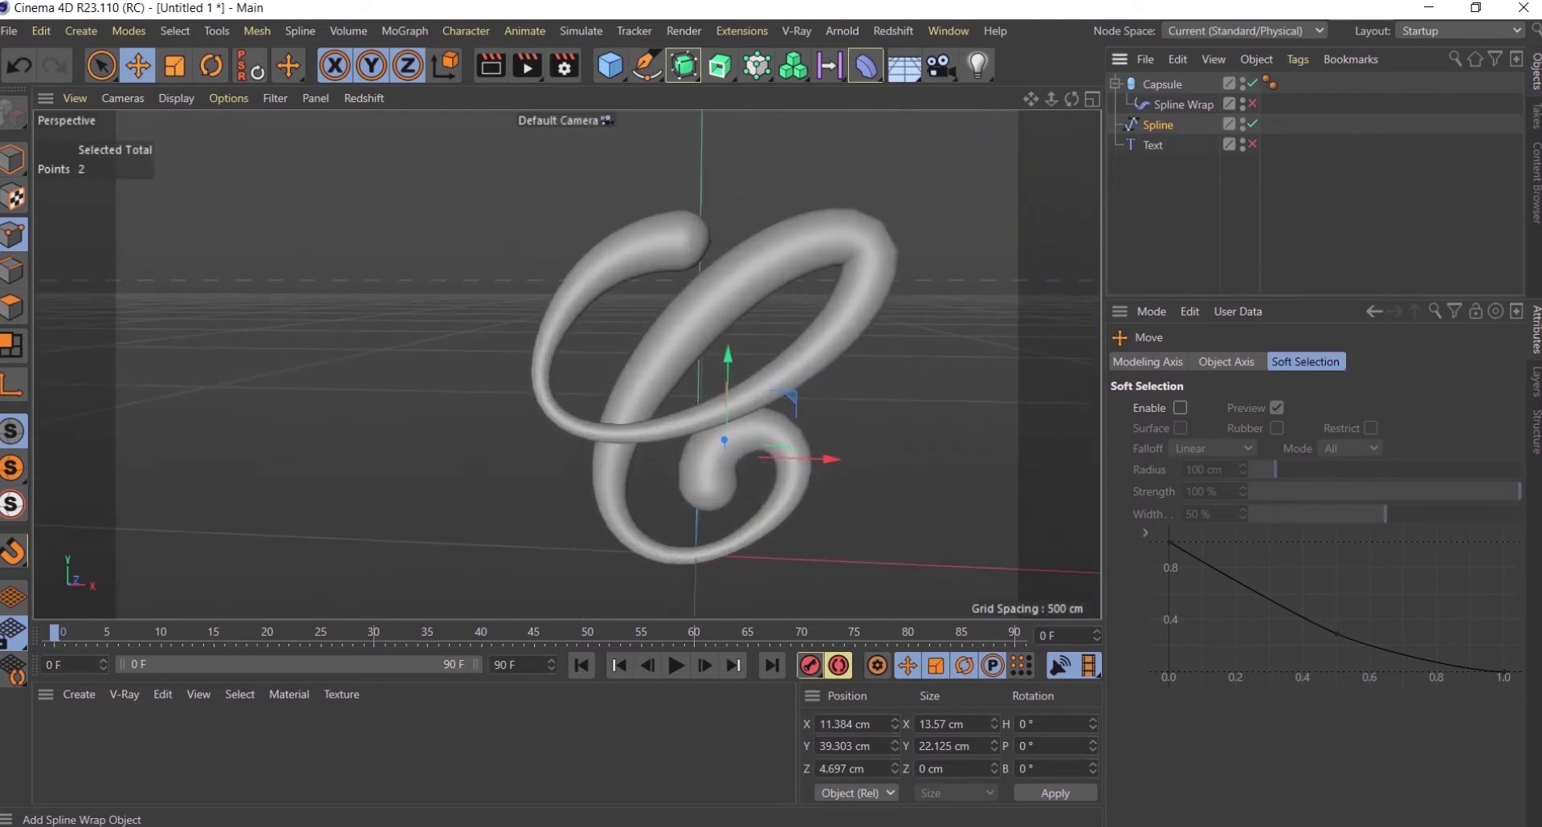
{"action": "left_click", "coordinate": [561, 317]}
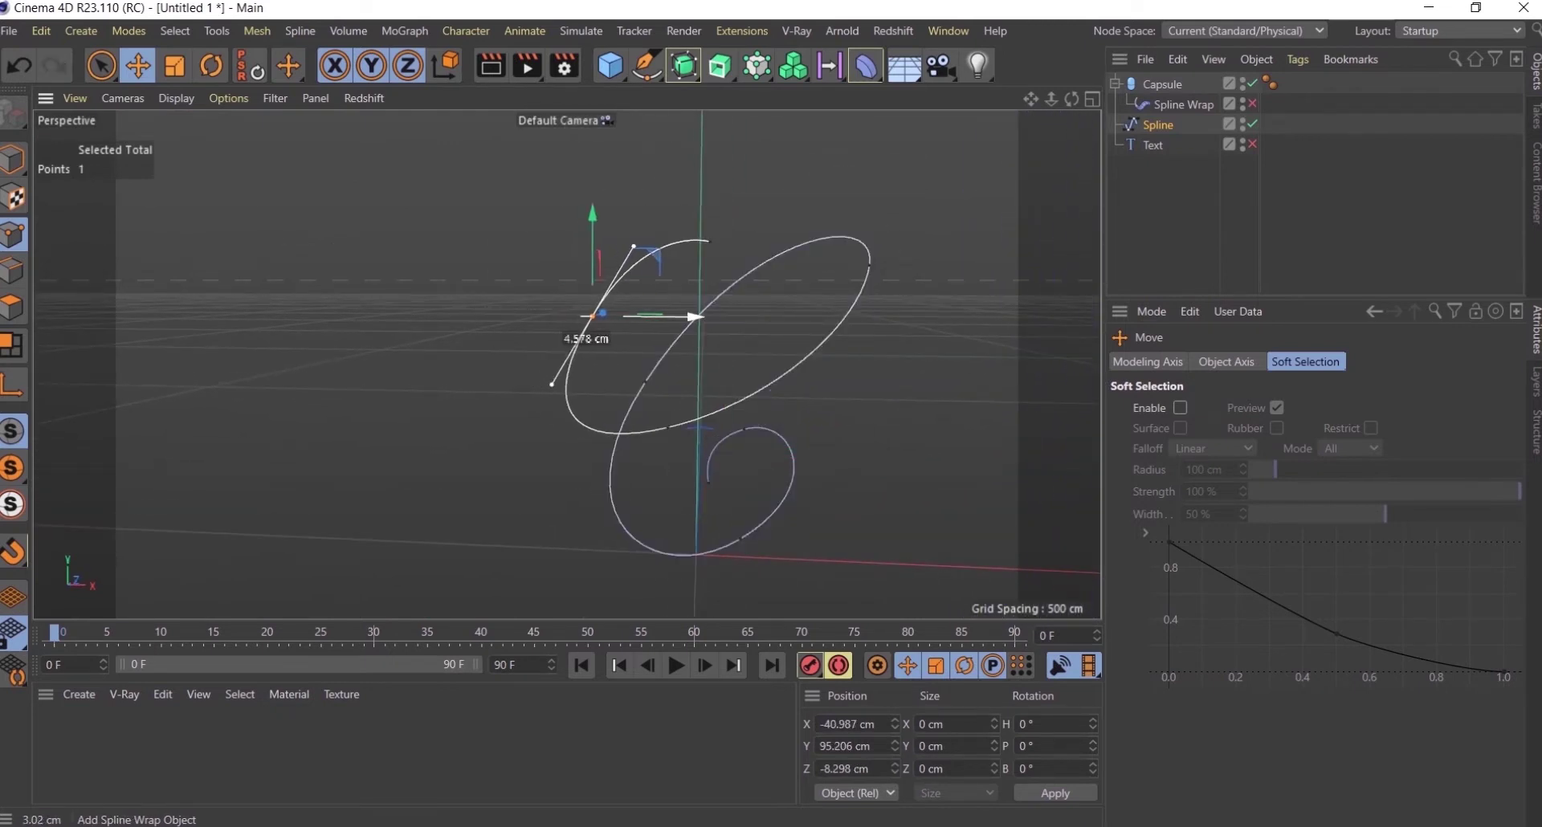
- Toggle the Spline Wrap on and off to review the curled tubular C
{"action": "key", "text": "ctrl+y"}
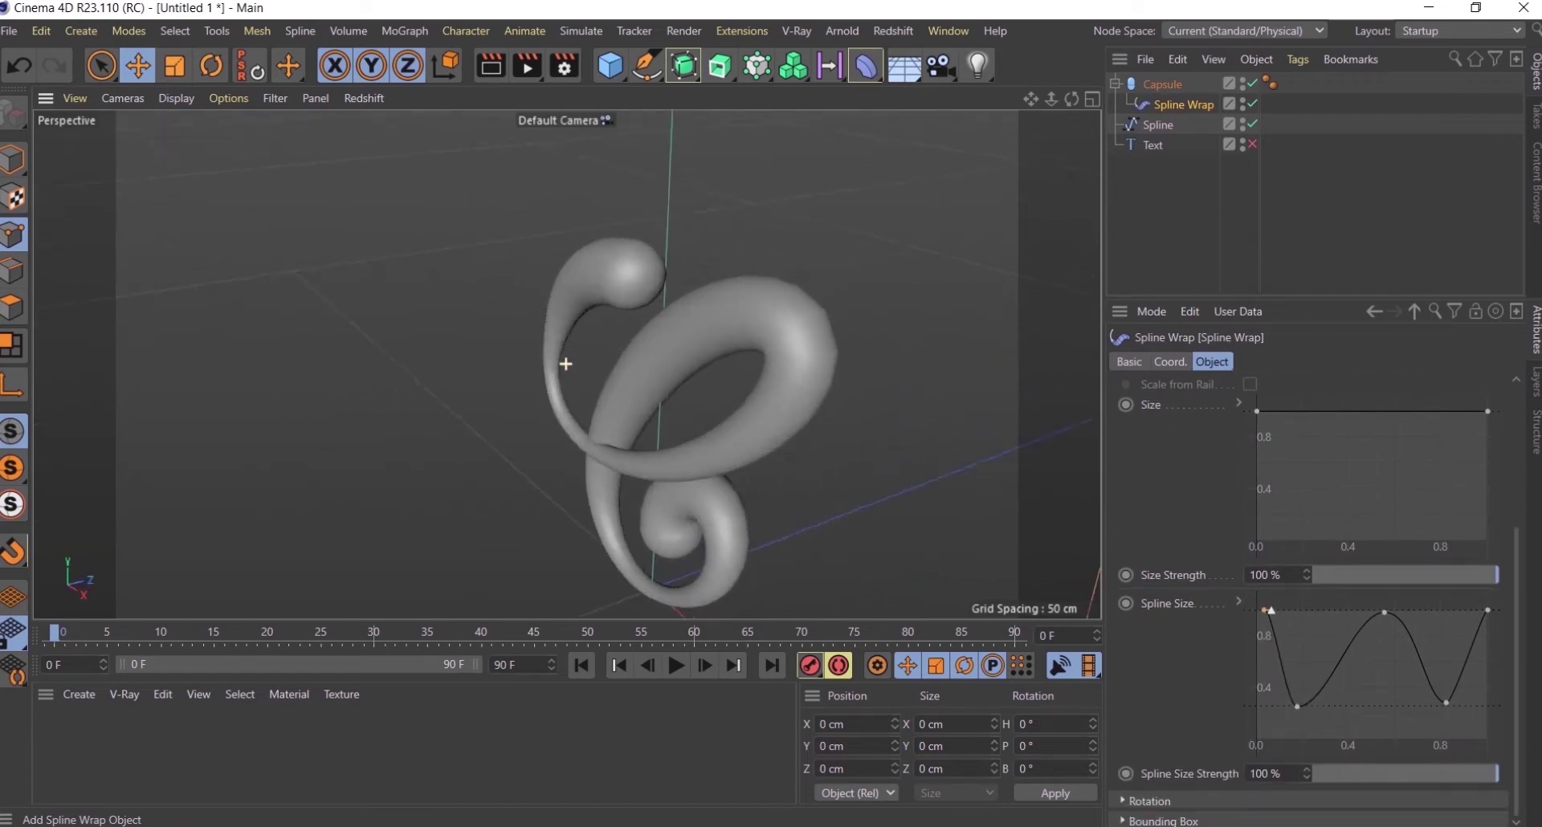
{"action": "key", "text": "ctrl+z"}
{"action": "key", "text": "ctrl+z"}
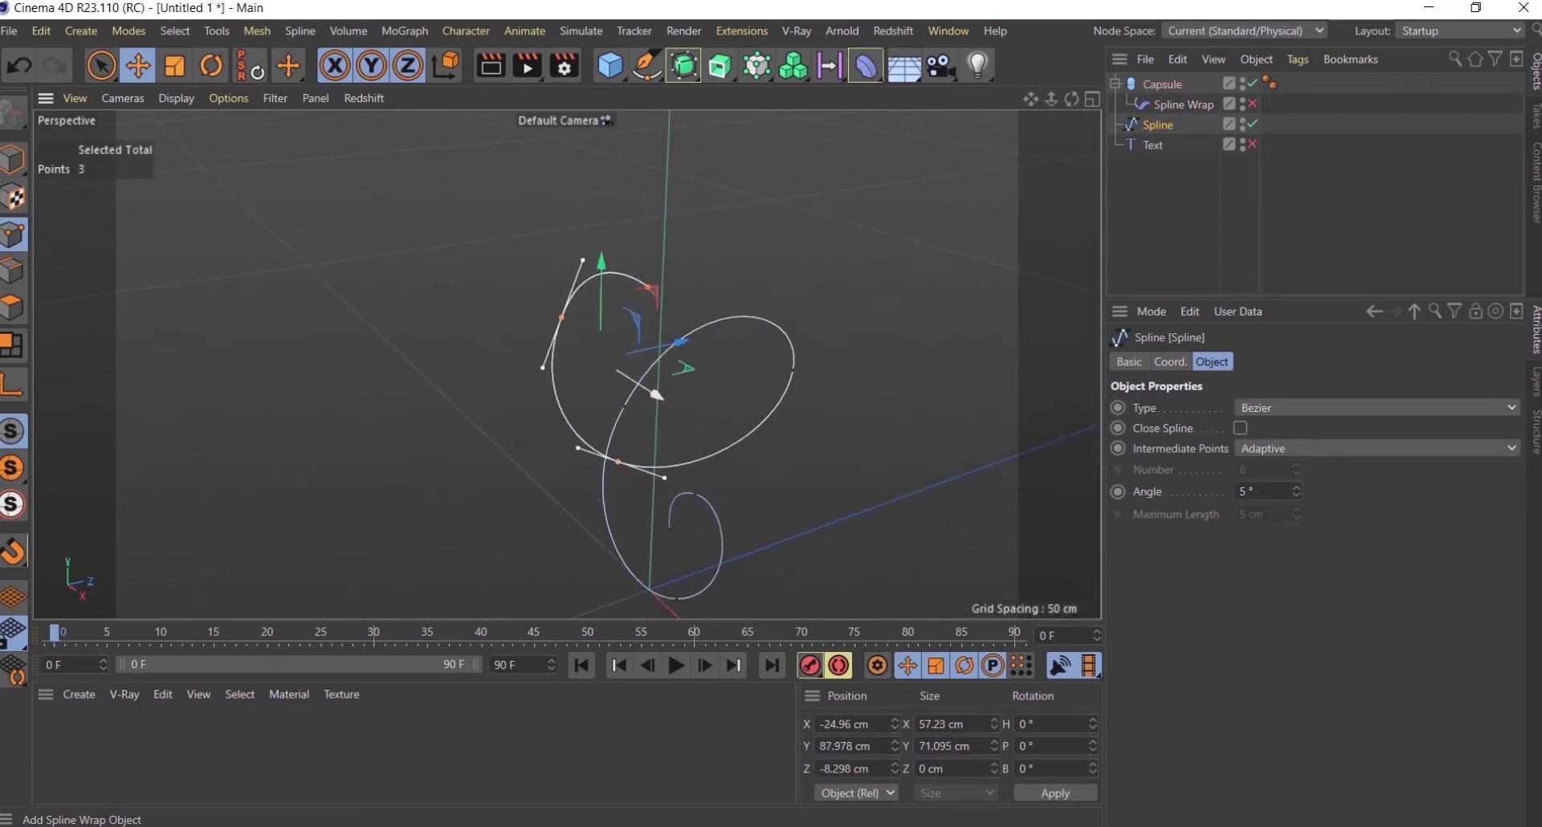
{"action": "key", "text": "ctrl+y"}
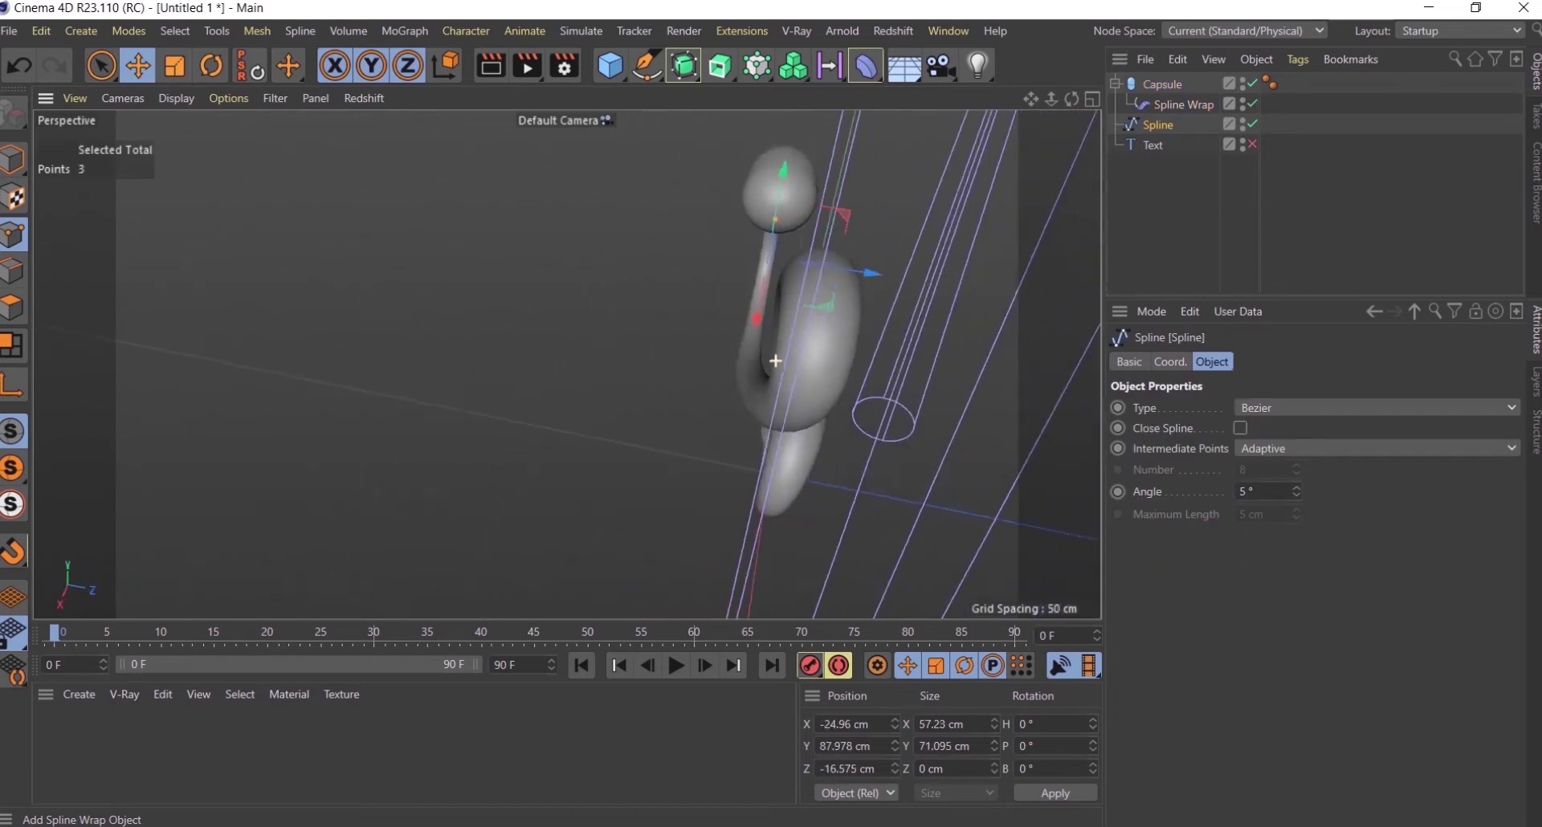
{"action": "key", "text": "ctrl+z"}
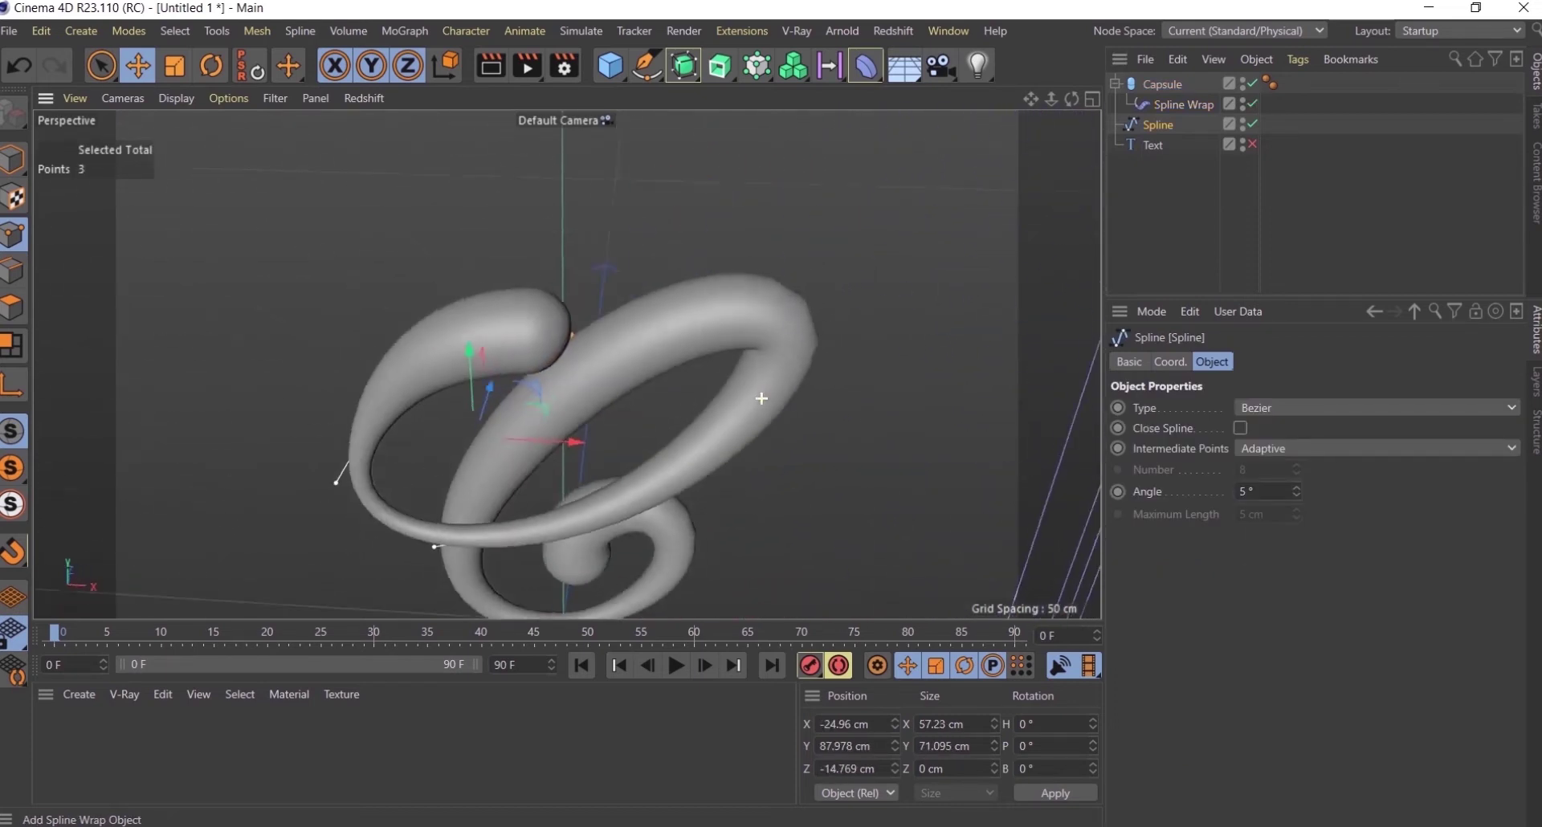
{"action": "key", "text": "ctrl+z"}
{"action": "key", "text": "ctrl+z"}
{"action": "key", "text": "ctrl+z"}
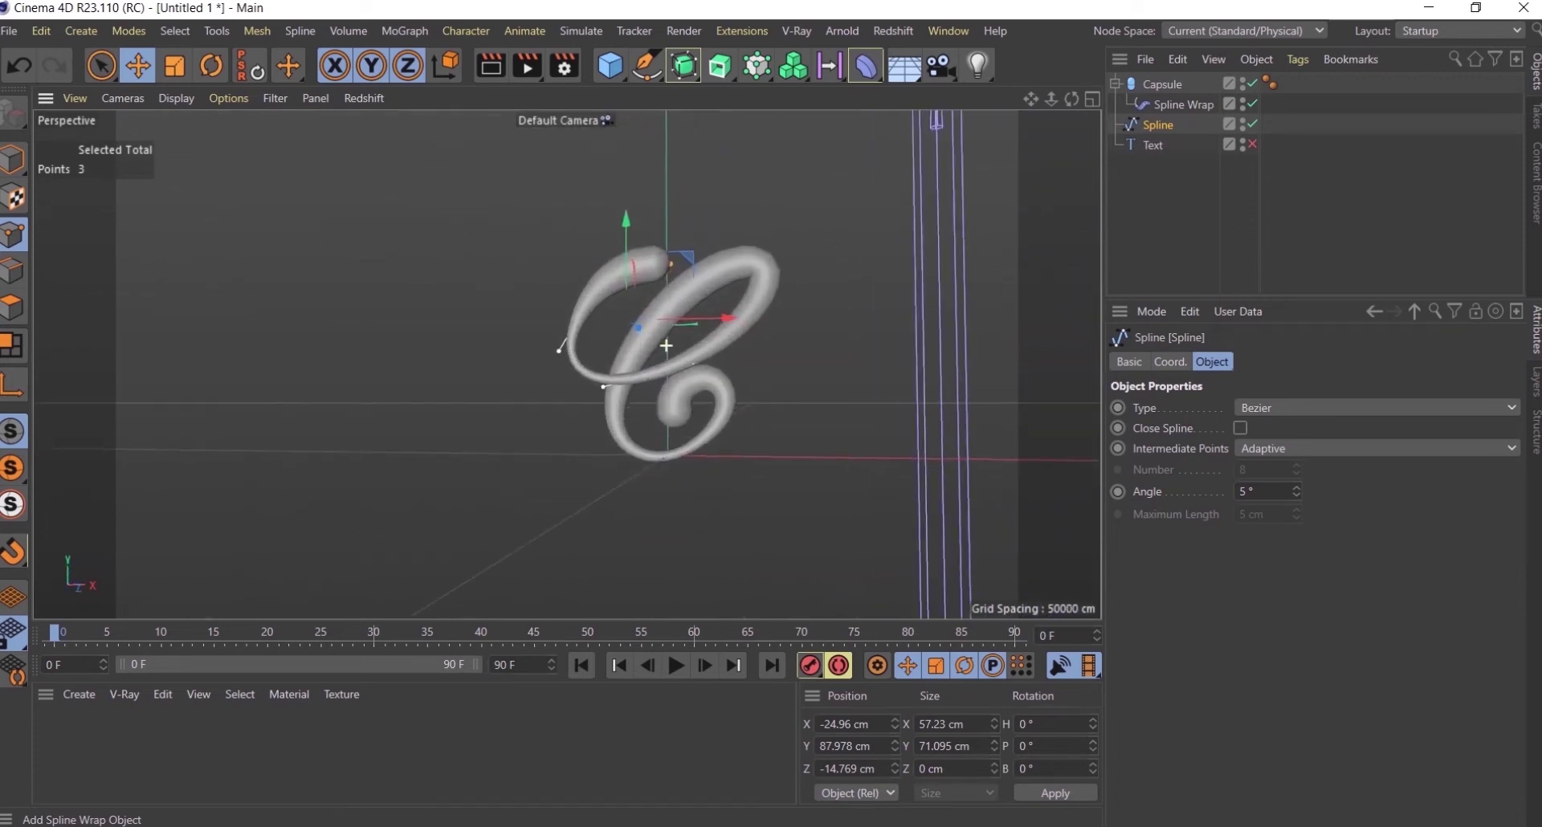
{"action": "key", "text": "ctrl+z"}
{"action": "key", "text": "ctrl+z"}
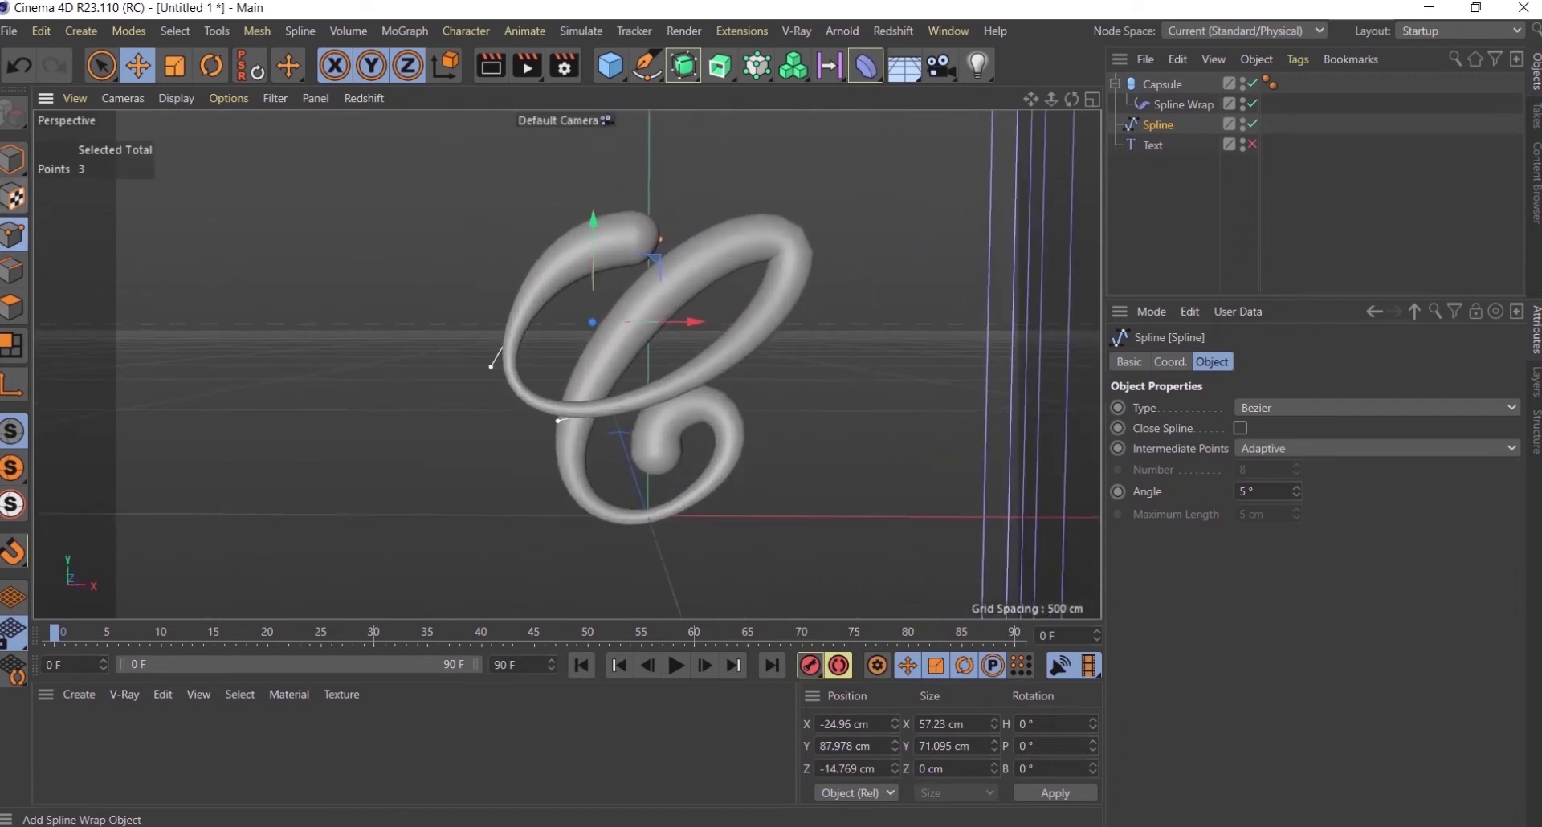
{"action": "key", "text": "ctrl+z"}
{"action": "key", "text": "ctrl+z"}
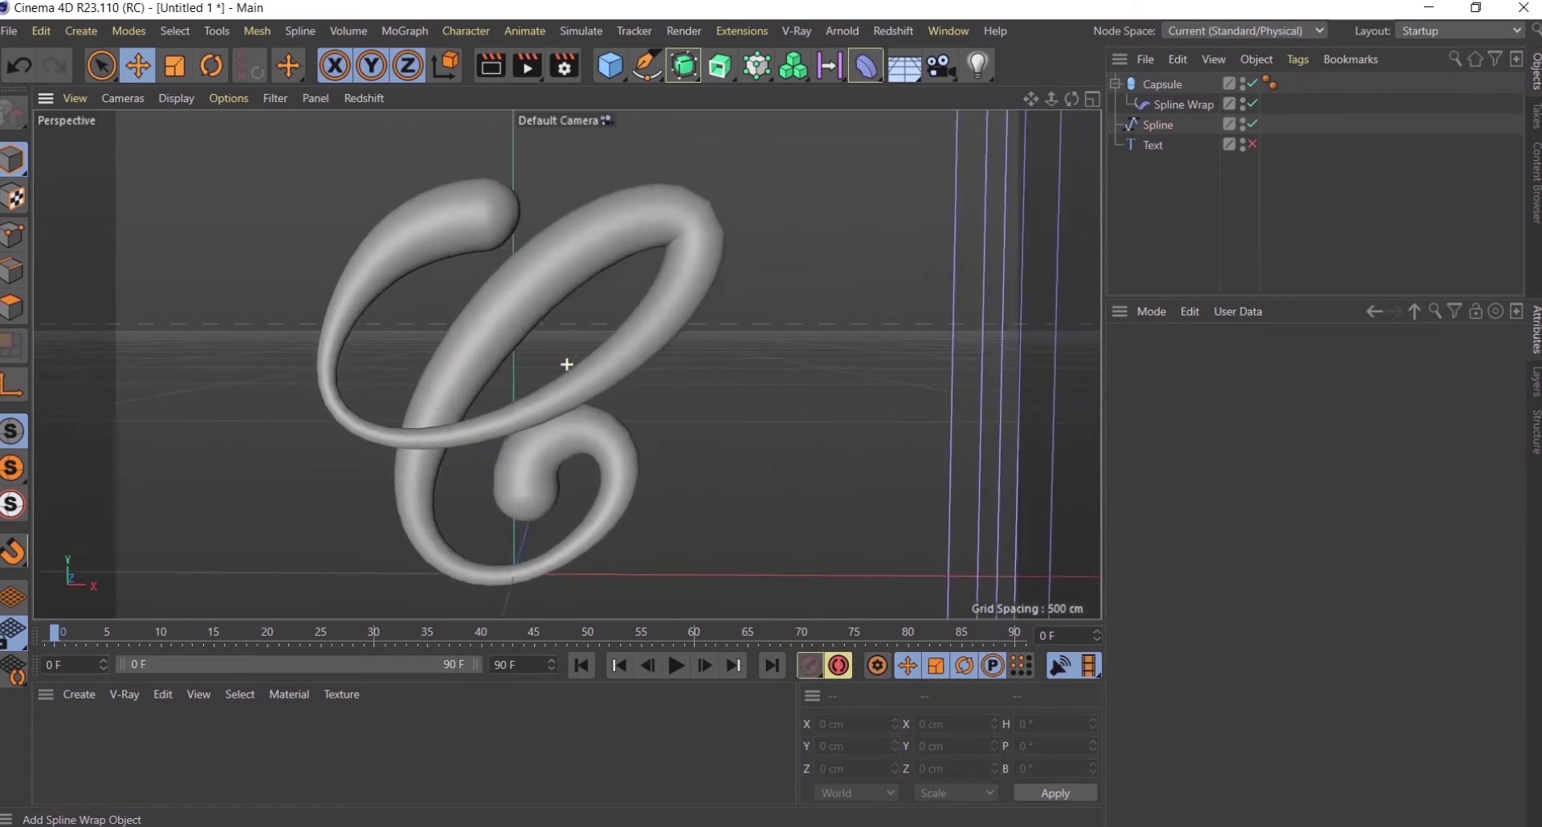
{"action": "key", "text": "ctrl+z"}
{"action": "key", "text": "ctrl+z"}
{"action": "key", "text": "ctrl+shift+z"}
{"action": "key", "text": "ctrl+shift+z"}
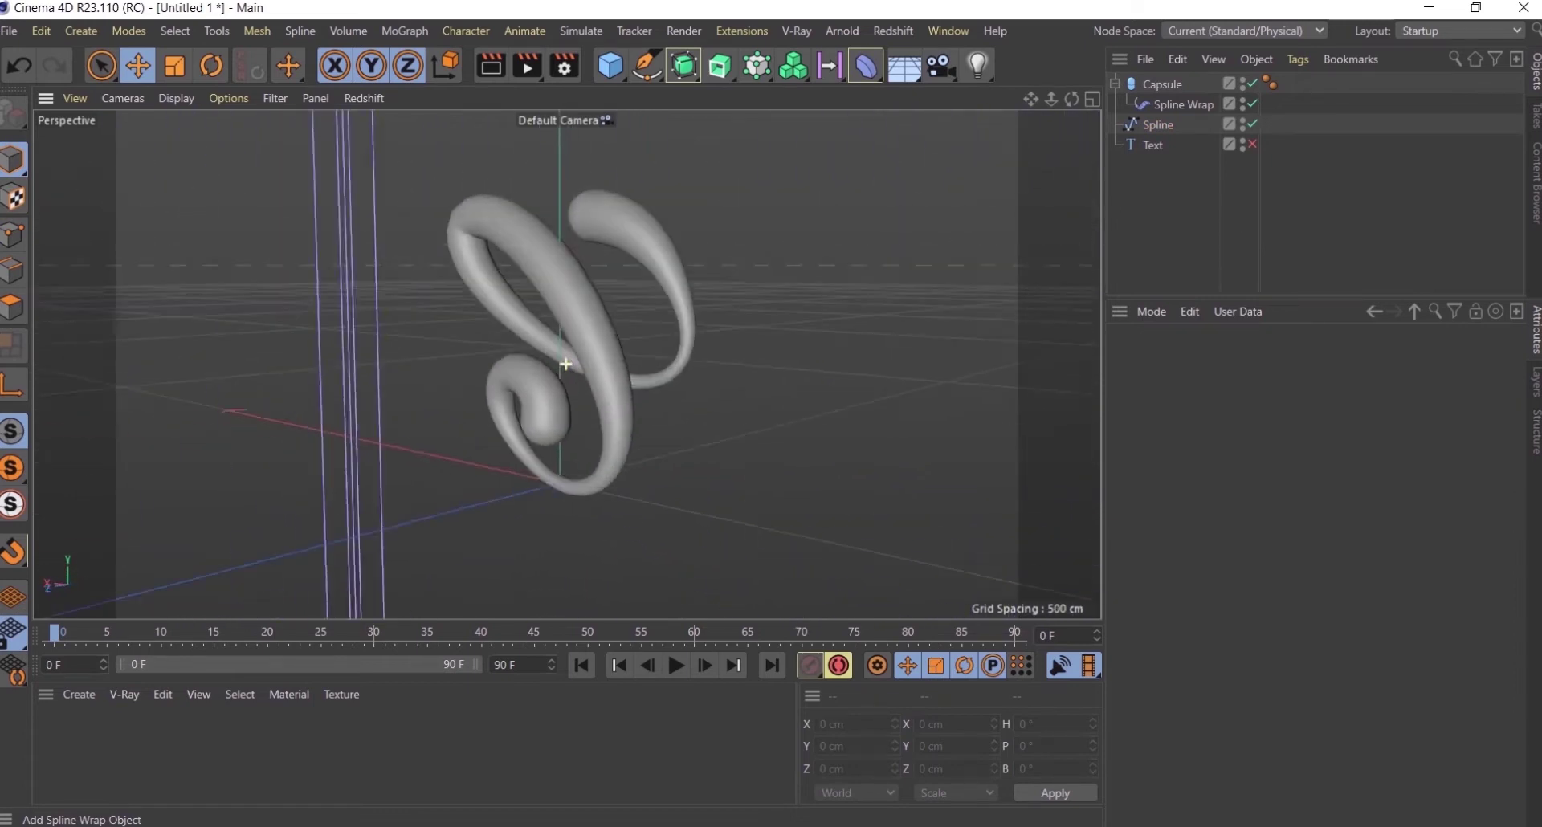
{"action": "key", "text": "ctrl+shift+z"}
{"action": "key", "text": "ctrl+shift+z"}
{"action": "key", "text": "ctrl+shift+z"}
{"action": "key", "text": "ctrl+shift+z"}
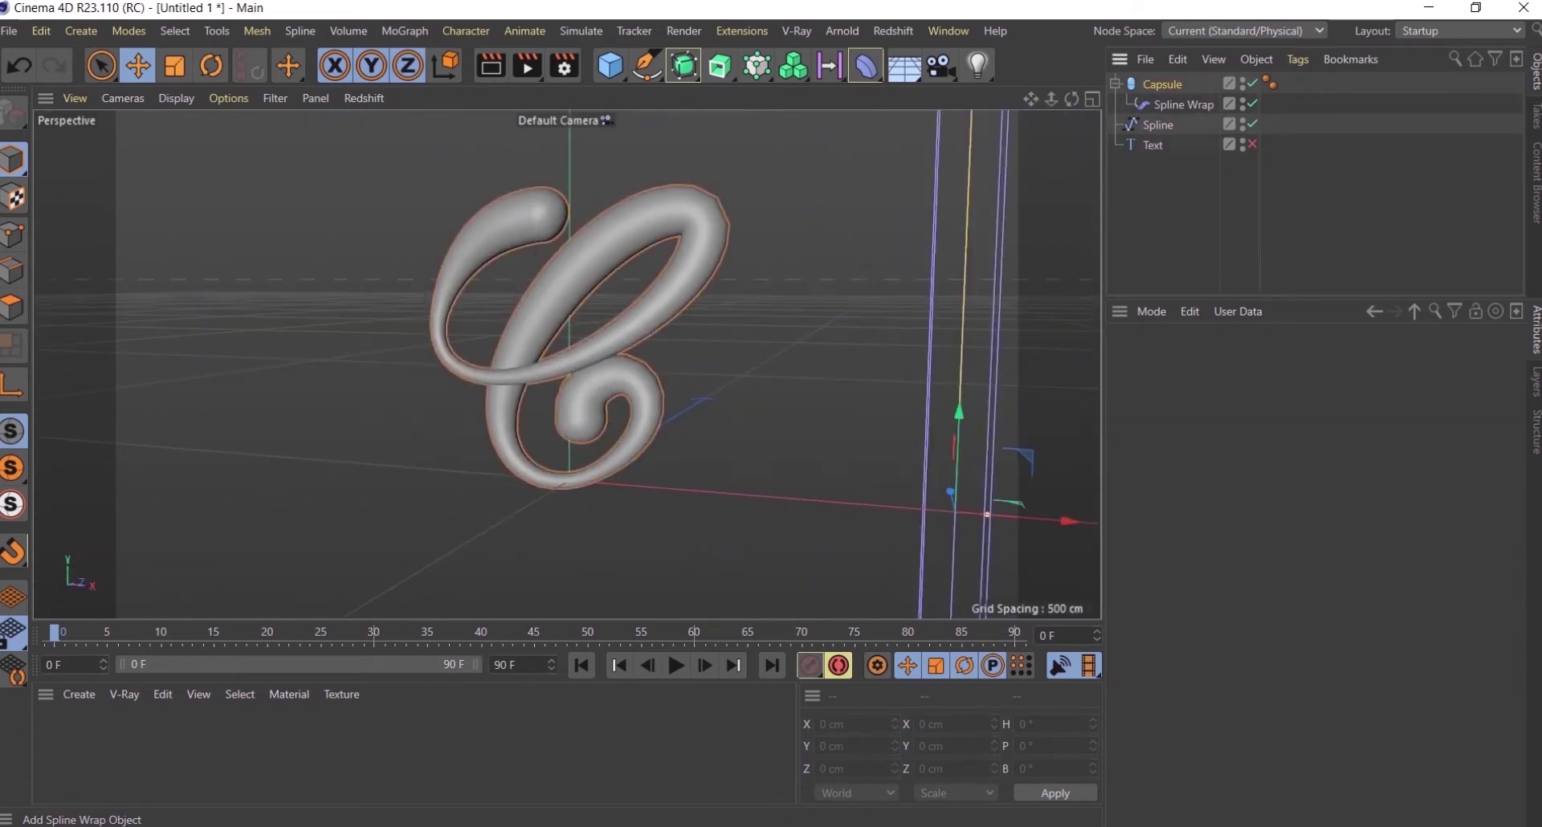
- Nest the capsule under a Subdivision Surface
{"action": "left_click", "coordinate": [683, 66], "text": "alt"}
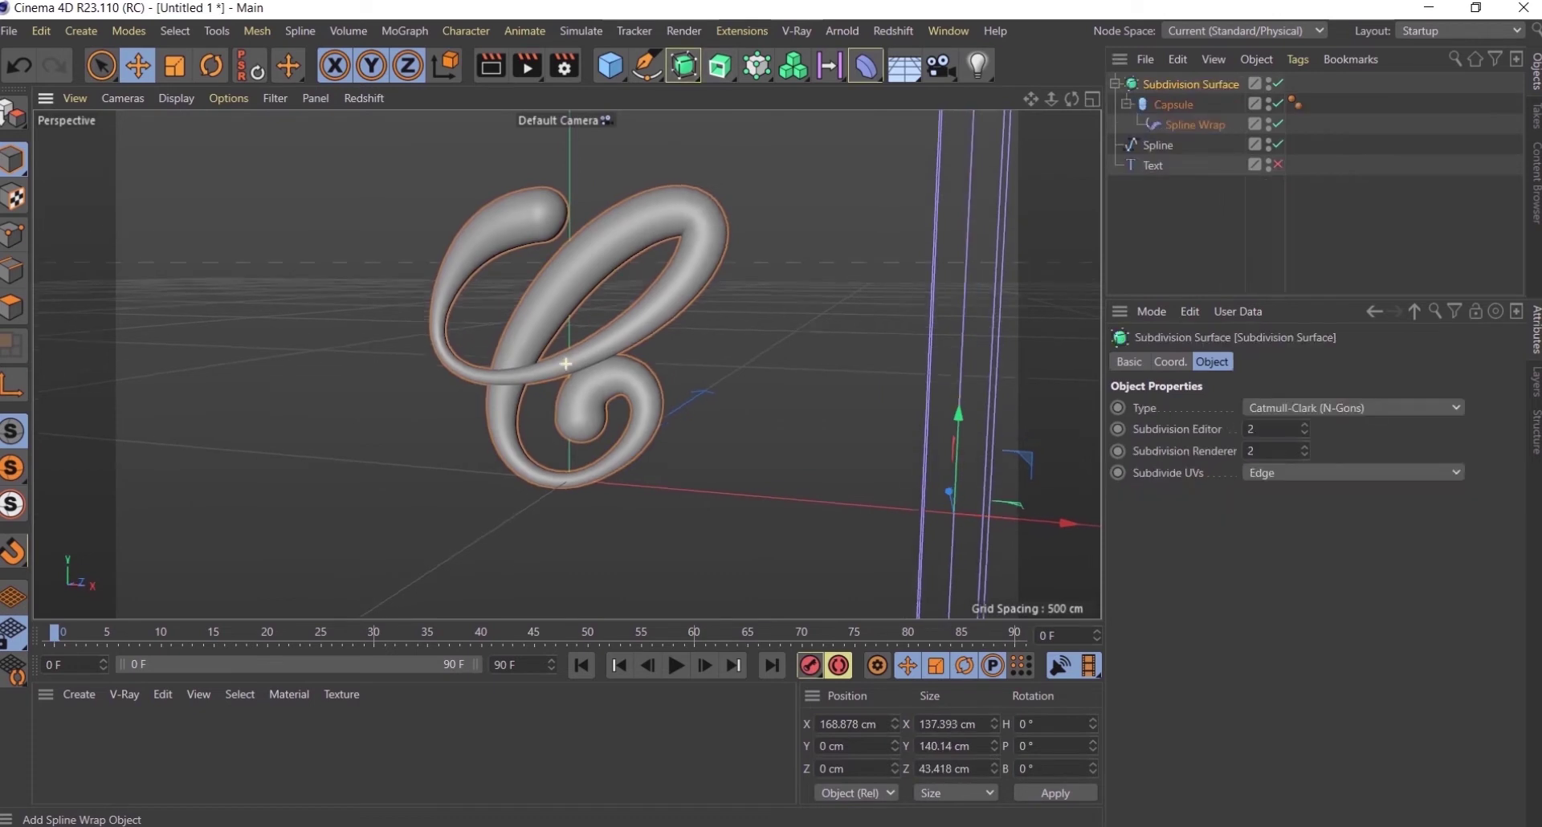
{"action": "scroll", "coordinate": [565, 364], "scroll_direction": "down", "scroll_amount": 3}
{"action": "mouse_move", "coordinate": [565, 364]}
{"action": "left_mouse_down", "text": "alt"}
{"action": "mouse_move", "coordinate": [645, 364]}
{"action": "mouse_move", "coordinate": [566, 364]}
{"action": "mouse_move", "coordinate": [611, 363]}
{"action": "mouse_move", "coordinate": [631, 406]}
{"action": "left_mouse_up", "text": "alt"}
- Disable the Subdivision Surface and Spline Wrap, leaving a straight capsule
{"action": "left_click", "coordinate": [1173, 104]}
{"action": "left_click", "coordinate": [565, 364]}
{"action": "left_click", "coordinate": [611, 362]}
{"action": "left_click", "coordinate": [1195, 125]}
{"action": "left_click", "coordinate": [1278, 84]}
{"action": "left_click", "coordinate": [1278, 124]}
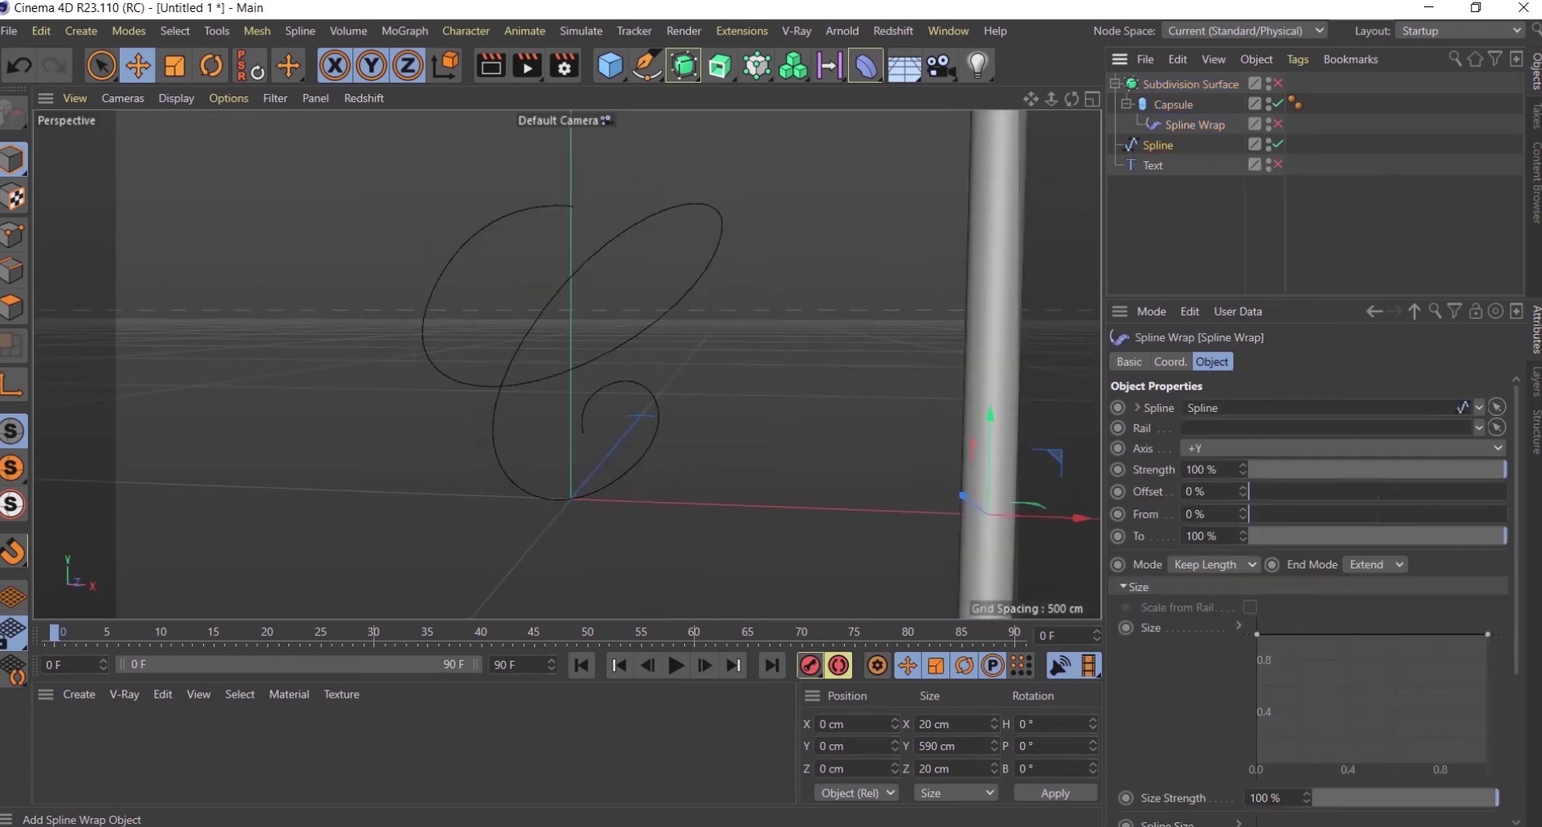
- Select the spline, clear its point selection and undo the last point move
{"action": "left_click", "coordinate": [1158, 144]}
{"action": "key", "text": "ctrl+shift+a"}
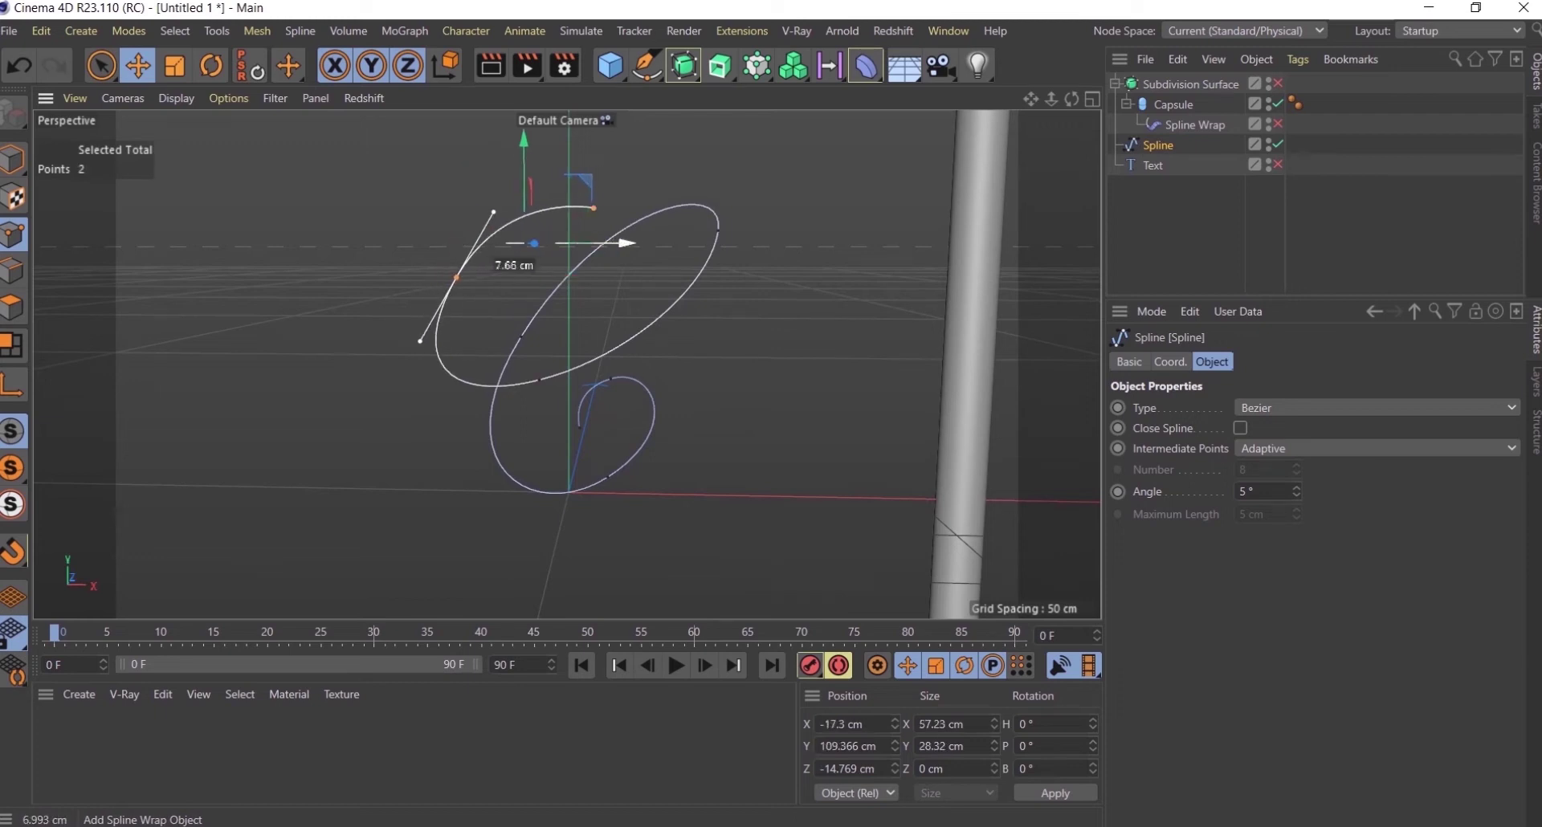
{"action": "key", "text": "ctrl+z"}
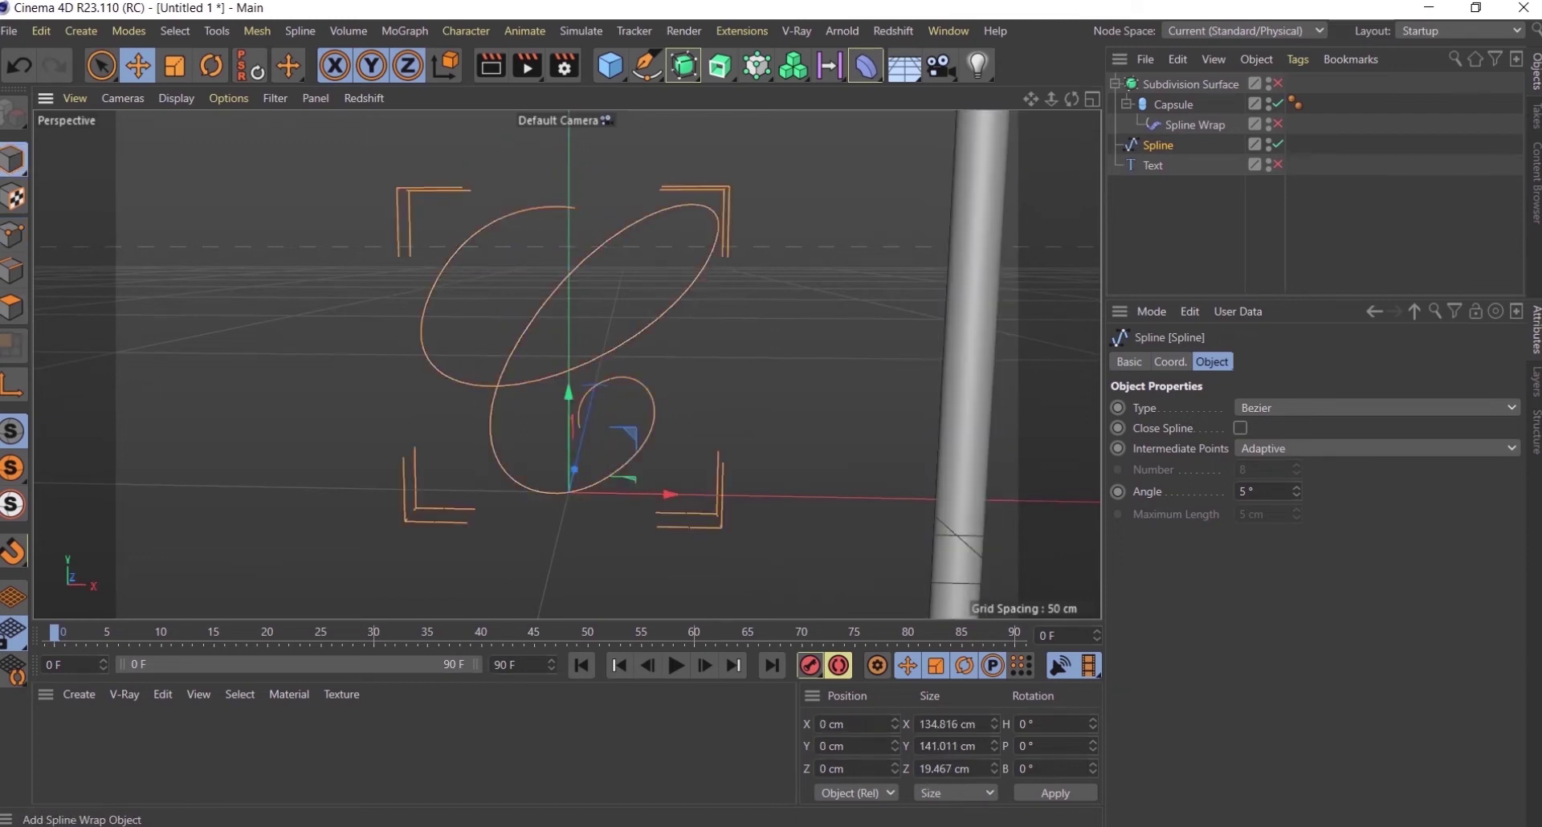
- Re-enable the Subdivision Surface and Spline Wrap and inspect the smooth C tube
{"action": "left_click", "coordinate": [1277, 84]}
{"action": "left_click", "coordinate": [1277, 123]}
{"action": "mouse_move", "coordinate": [803, 345]}
{"action": "left_mouse_down", "text": "alt"}
{"action": "mouse_move", "coordinate": [618, 346]}
{"action": "mouse_move", "coordinate": [691, 339]}
{"action": "mouse_move", "coordinate": [726, 258]}
{"action": "mouse_move", "coordinate": [626, 341]}
{"action": "mouse_move", "coordinate": [564, 361]}
{"action": "left_mouse_up", "text": "alt"}
{"action": "left_click", "coordinate": [619, 346]}
{"action": "left_click", "coordinate": [726, 258]}
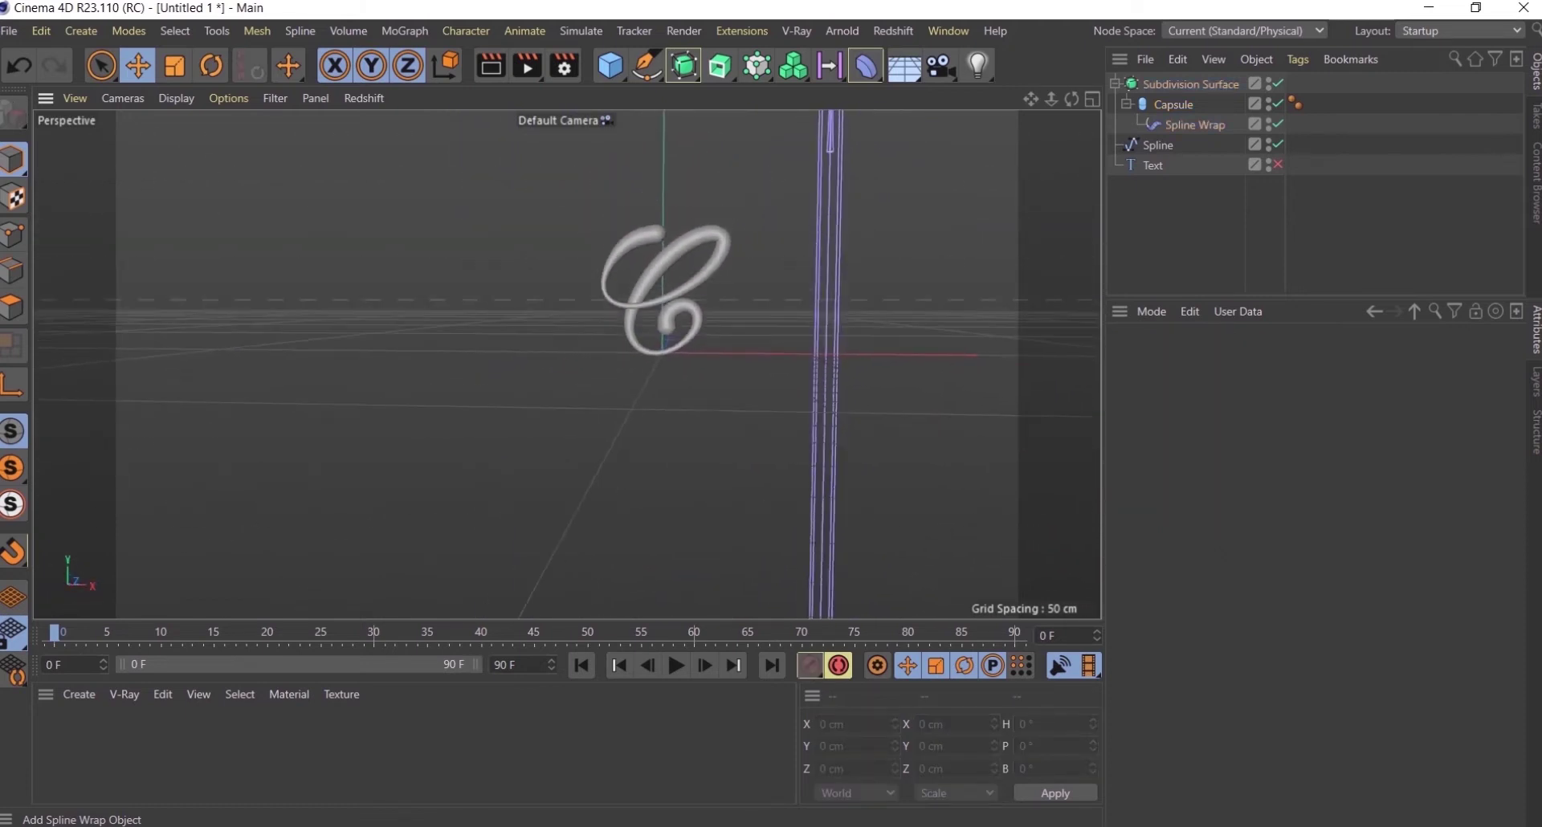
- Add a Cube and merge the C objects into one mesh with Connect Objects + Delete
{"action": "left_click", "coordinate": [611, 65]}
{"action": "left_click", "coordinate": [783, 93]}
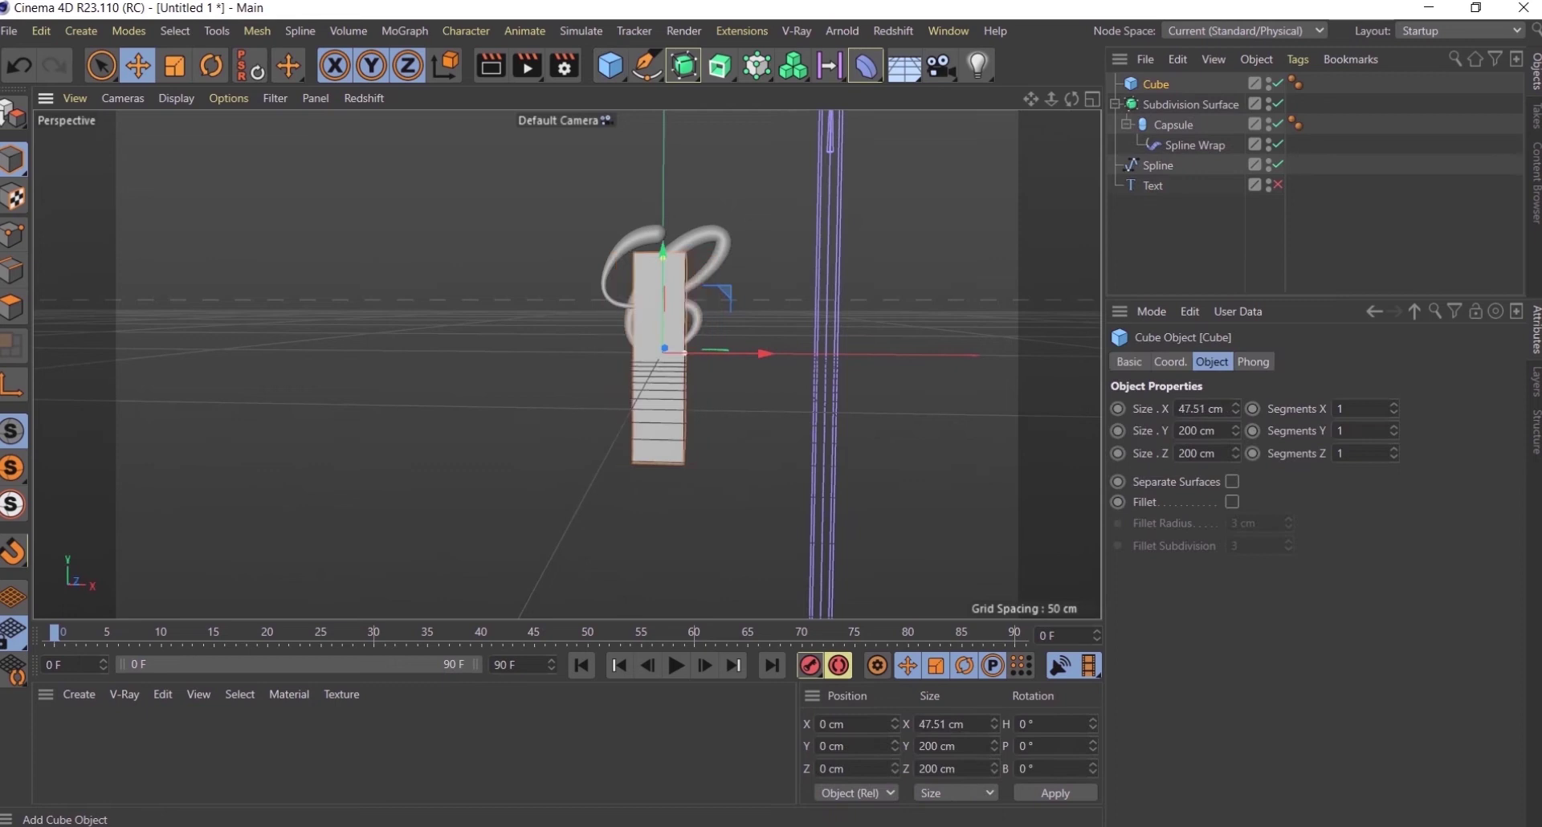
{"action": "key", "text": "alt+g"}
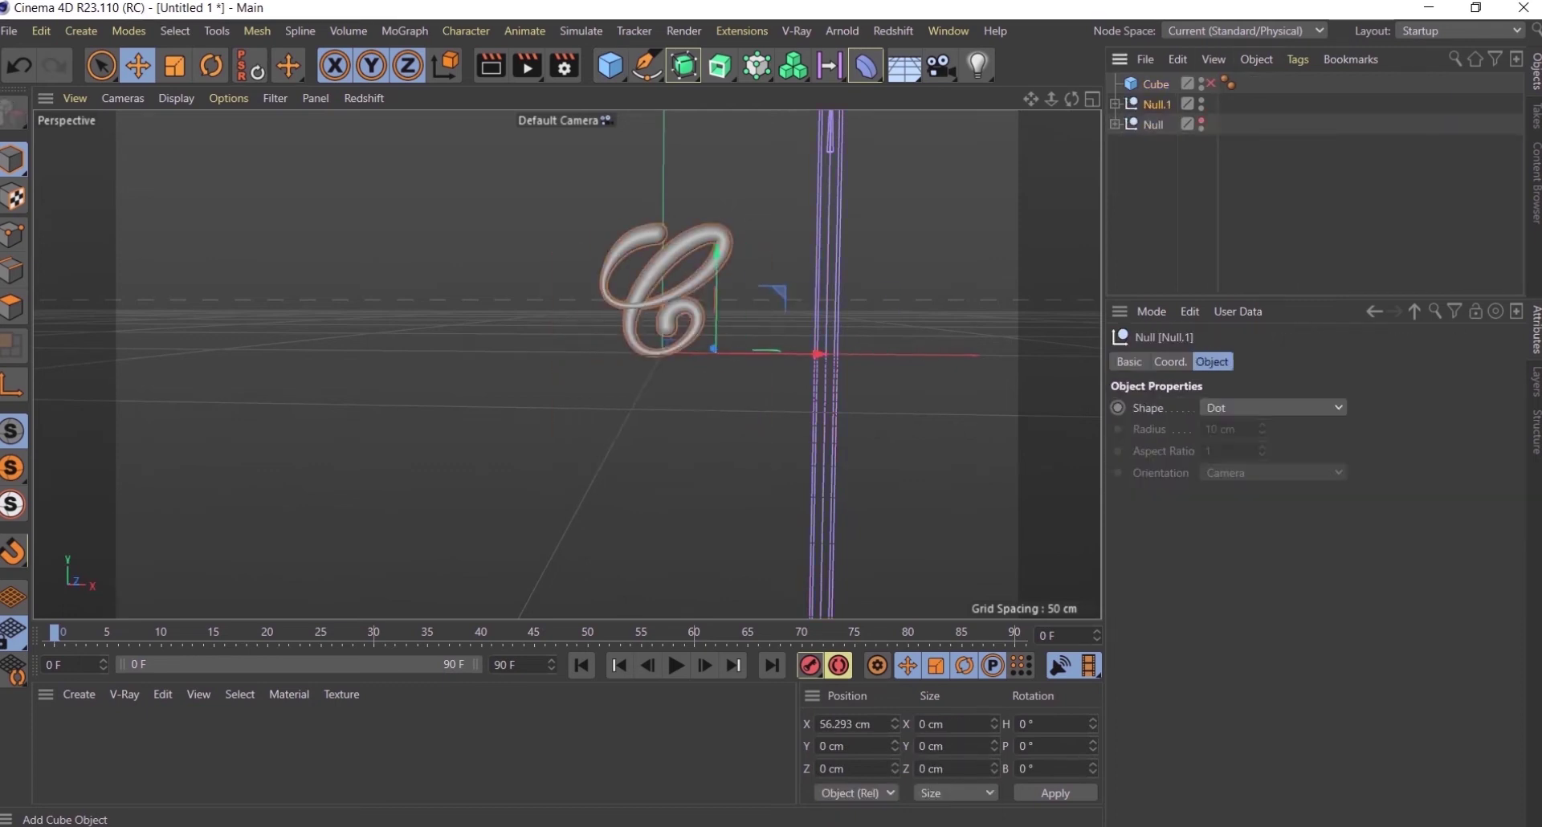
{"action": "right_click", "coordinate": [1157, 104]}
{"action": "left_click", "coordinate": [1204, 667]}
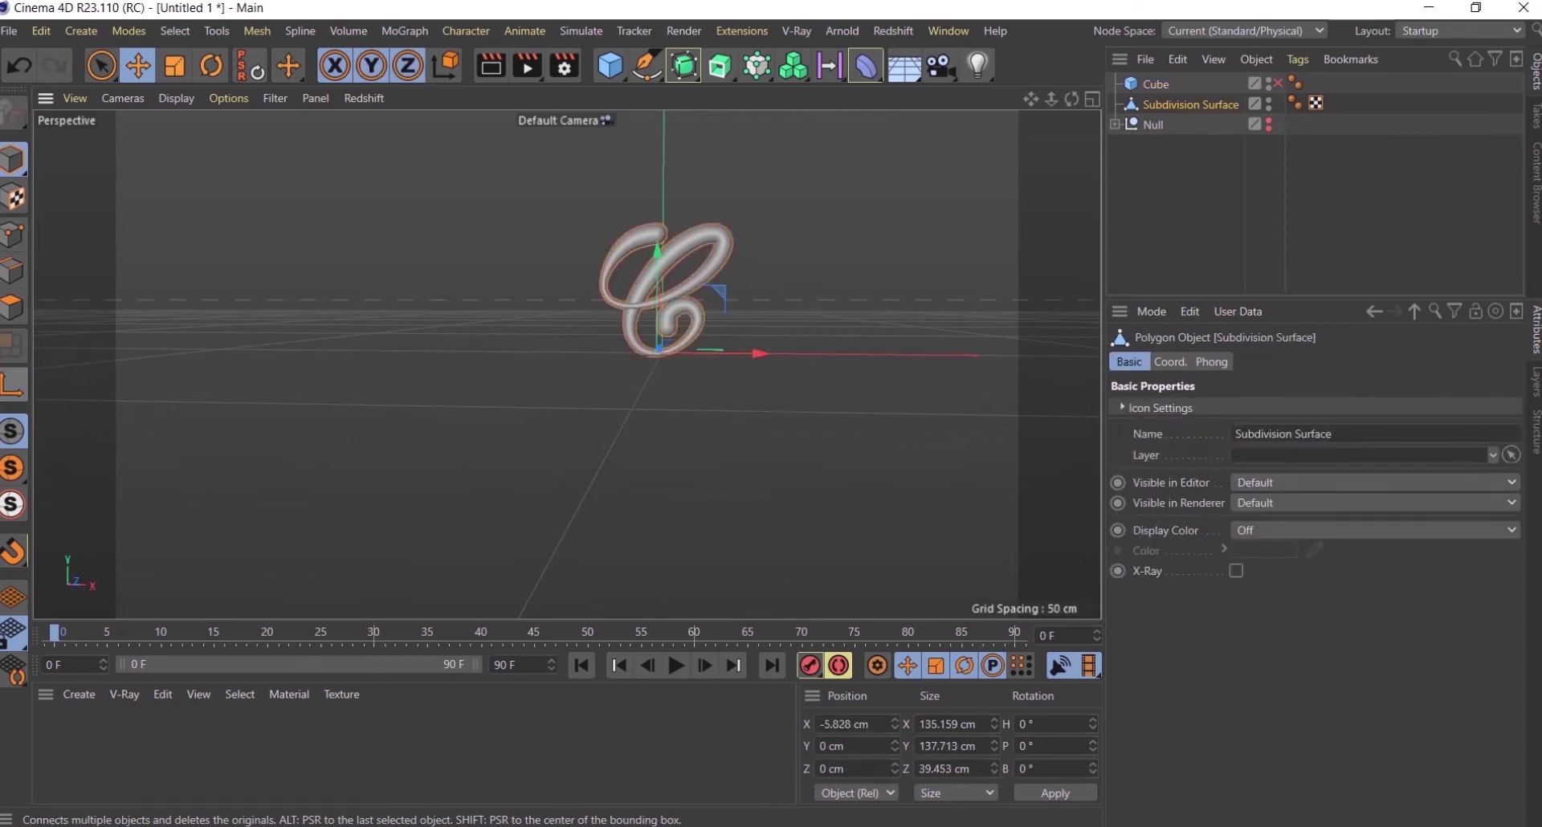
- Enable the cube and raise the merged C to about 105 cm
{"action": "left_click", "coordinate": [1277, 83]}
{"action": "left_click", "coordinate": [138, 65]}
{"action": "left_click_drag", "start_coordinate": [659, 305], "coordinate": [659, 207]}
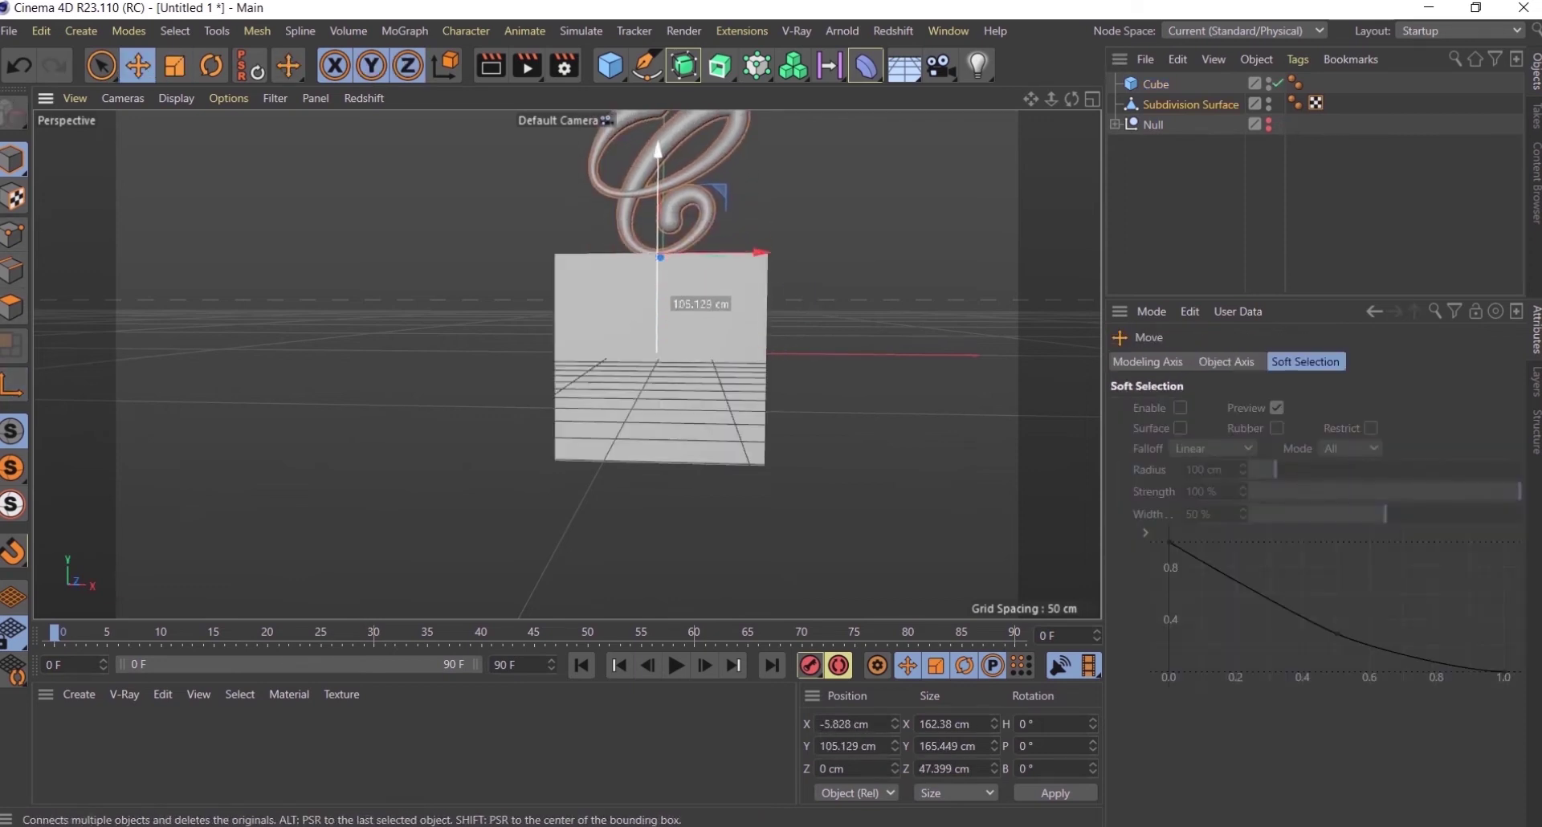
{"action": "scroll", "coordinate": [620, 333], "scroll_direction": "down", "scroll_amount": 2}
{"action": "mouse_move", "coordinate": [620, 333]}
{"action": "left_mouse_down", "text": "alt"}
{"action": "mouse_move", "coordinate": [683, 305]}
{"action": "mouse_move", "coordinate": [620, 333]}
{"action": "left_mouse_up", "text": "alt"}
- Scale the cube to a 160 × 521.525 × 160 cm pillar and move it beneath the C
{"action": "left_click", "coordinate": [627, 338]}
{"action": "left_click_drag", "start_coordinate": [631, 261], "coordinate": [639, 146]}
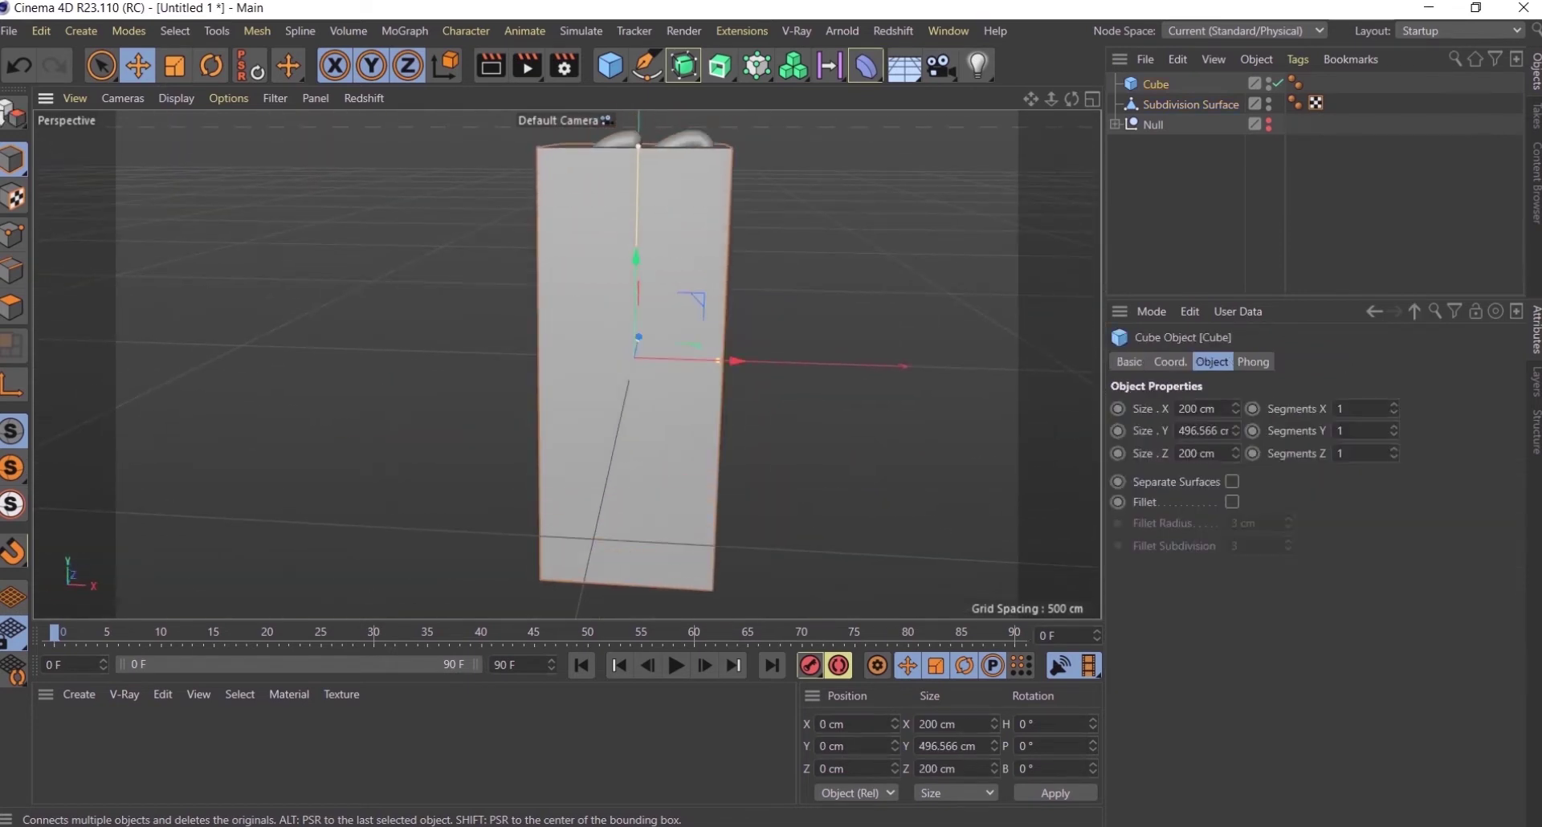
{"action": "key", "text": "t"}
{"action": "left_click_drag", "start_coordinate": [667, 337], "coordinate": [631, 335]}
{"action": "key", "text": "e"}
{"action": "mouse_move", "coordinate": [636, 255]}
{"action": "left_mouse_down"}
{"action": "mouse_move", "coordinate": [639, 426]}
{"action": "mouse_move", "coordinate": [611, 402]}
{"action": "left_mouse_up"}
{"action": "scroll", "coordinate": [610, 402], "scroll_direction": "down", "scroll_amount": 3}
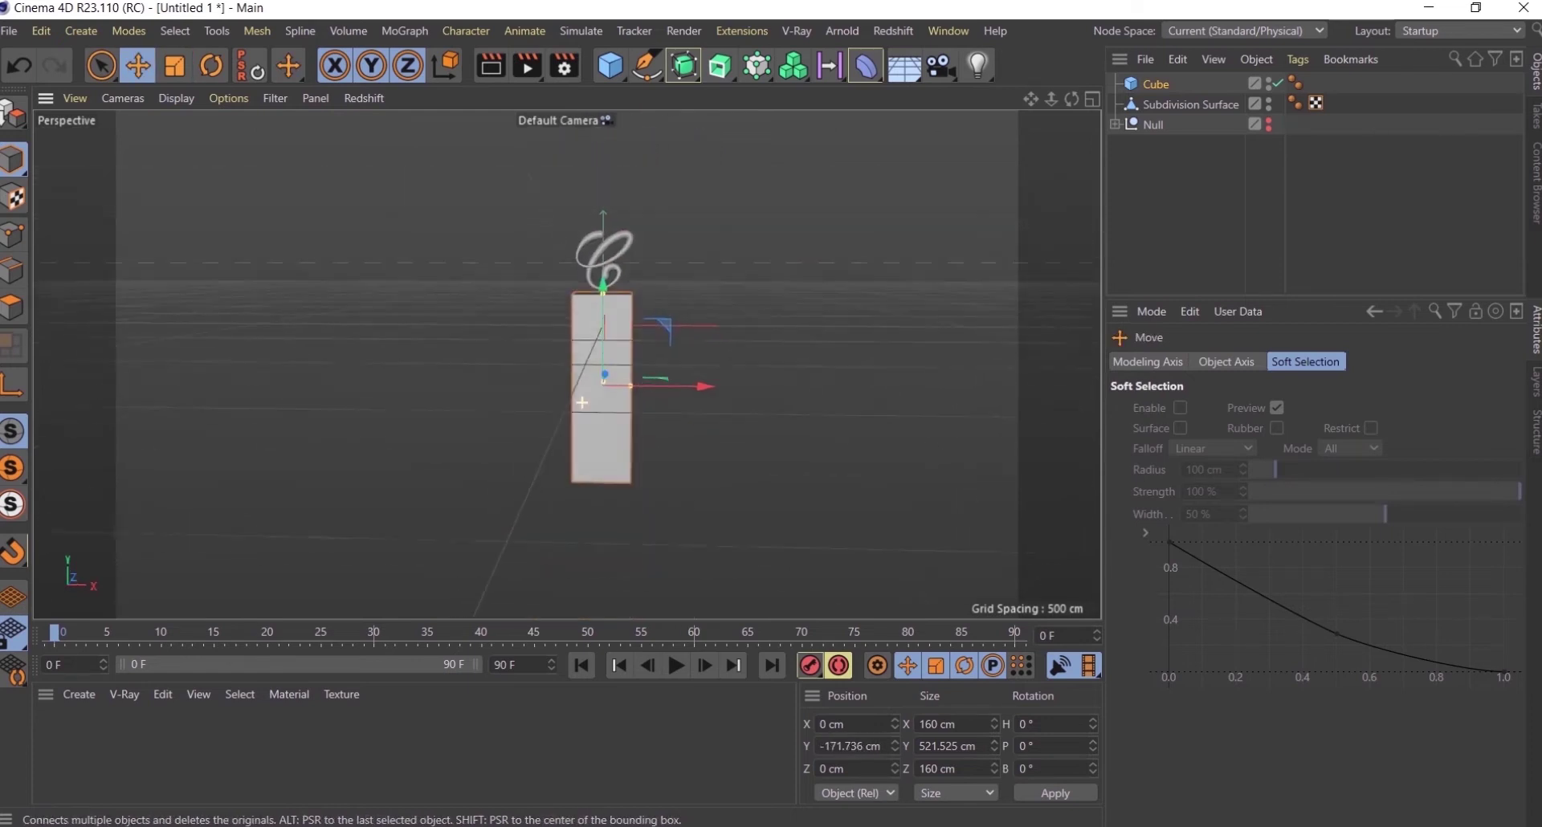
{"action": "scroll", "coordinate": [610, 402], "scroll_direction": "up", "scroll_amount": 3}
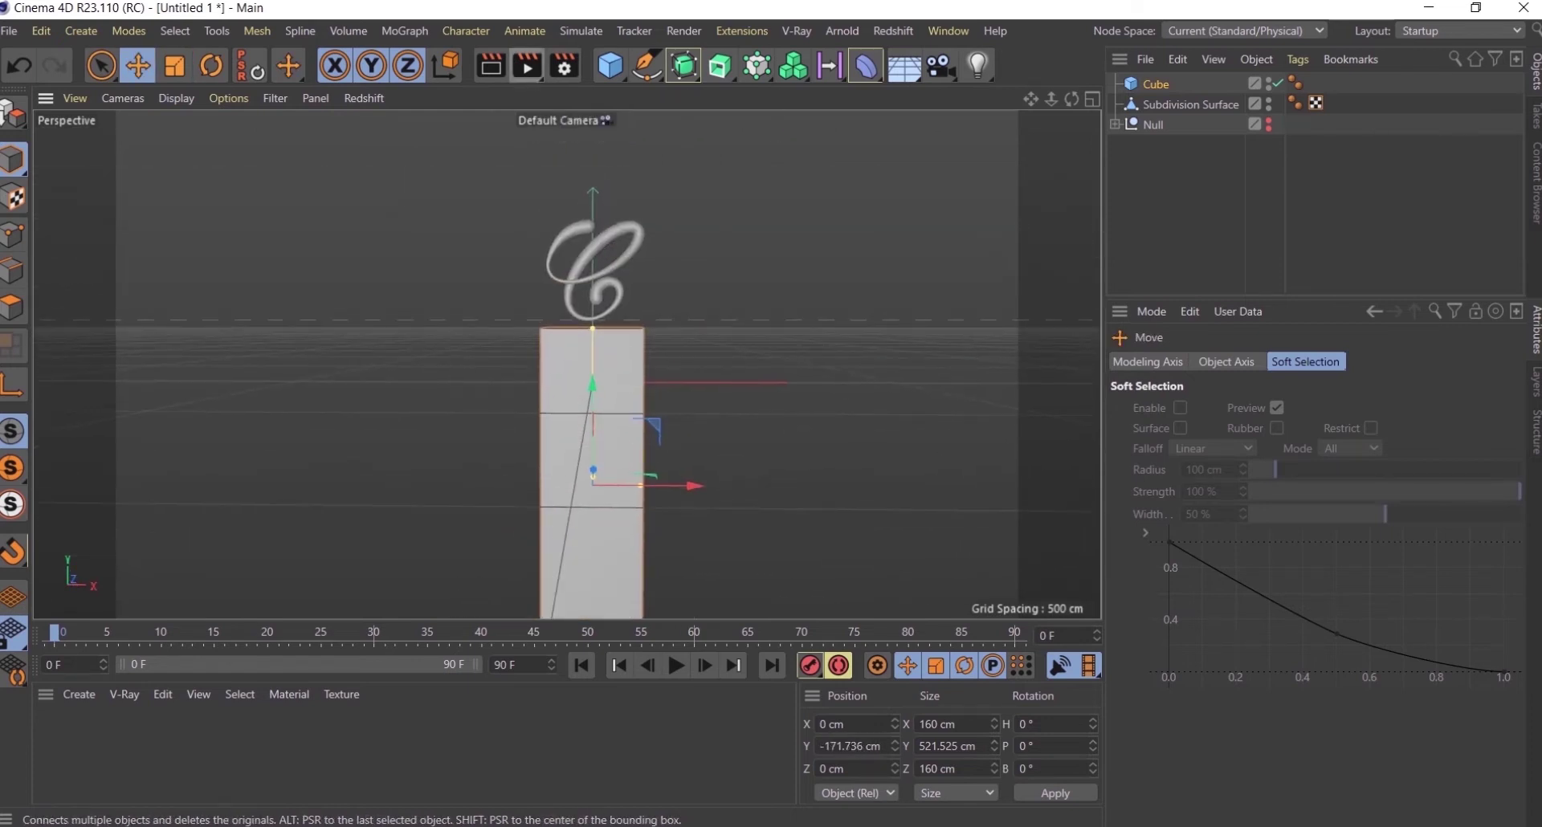
{"action": "left_click", "coordinate": [565, 66]}
- Set the render output width and height to 1200 × 1200
{"action": "double_click", "coordinate": [916, 147]}
{"action": "type", "text": "1200"}
{"action": "key", "text": "Tab"}
{"action": "type", "text": "1200"}
{"action": "key", "text": "Tab"}
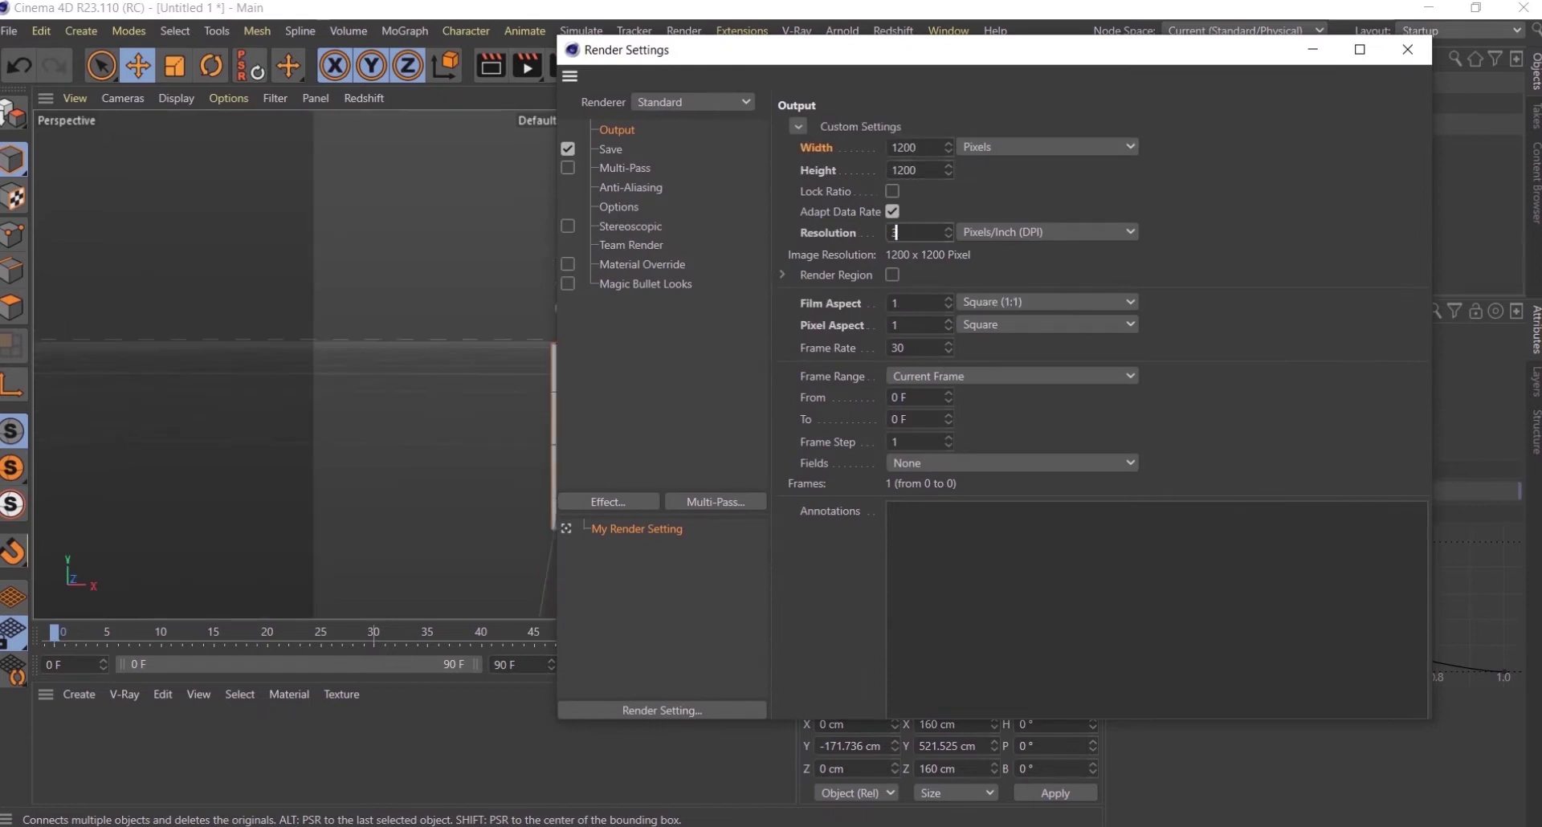
{"action": "key", "text": "Escape"}
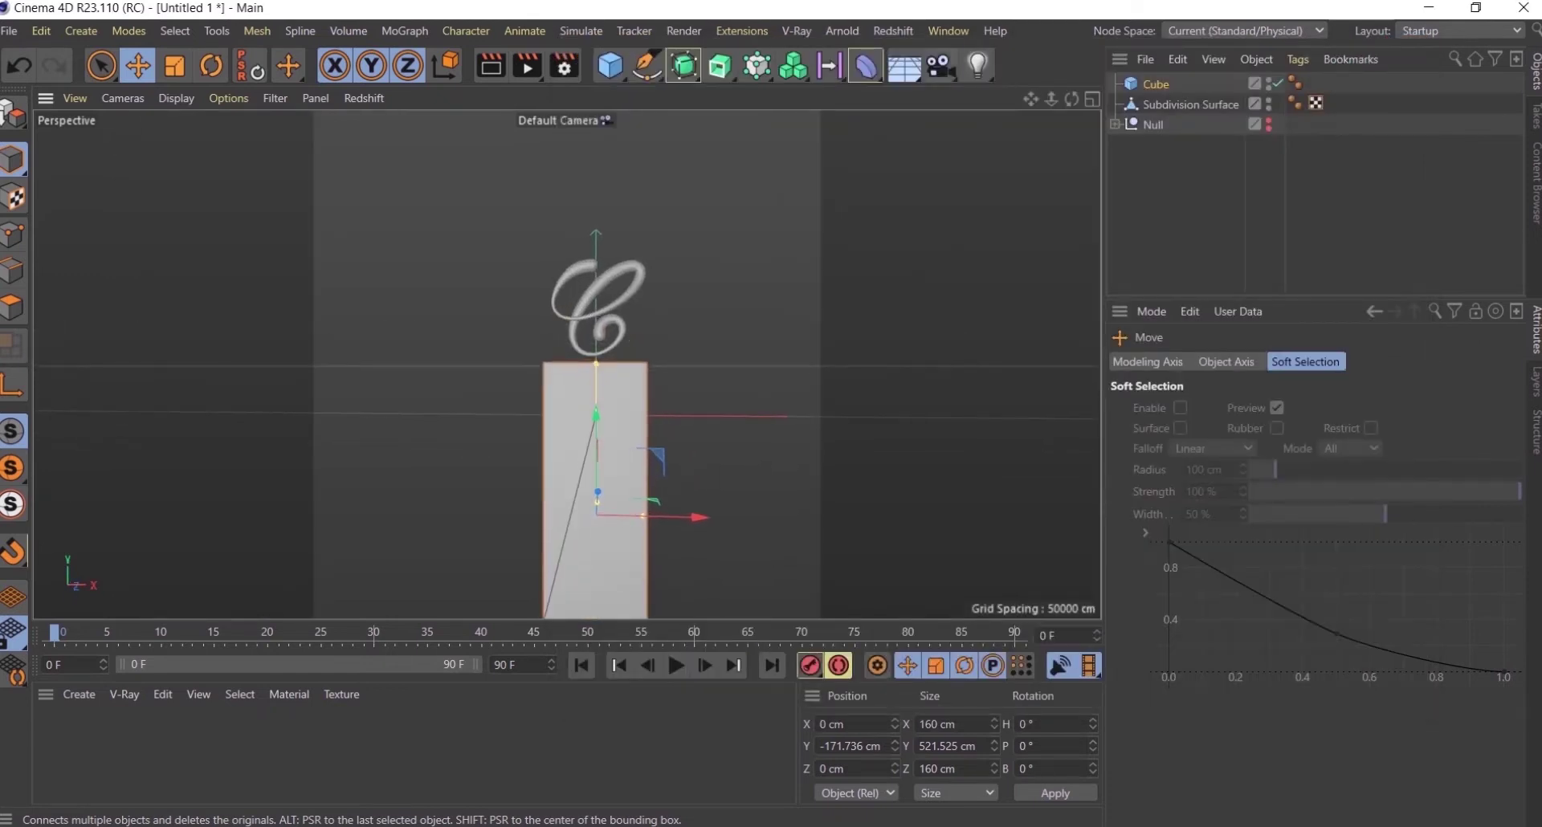
- Add a Camera framing the C on its pedestal and give it a Protection tag
{"action": "left_click", "coordinate": [941, 65]}
{"action": "left_click_drag", "start_coordinate": [610, 362], "coordinate": [514, 337], "text": "alt"}
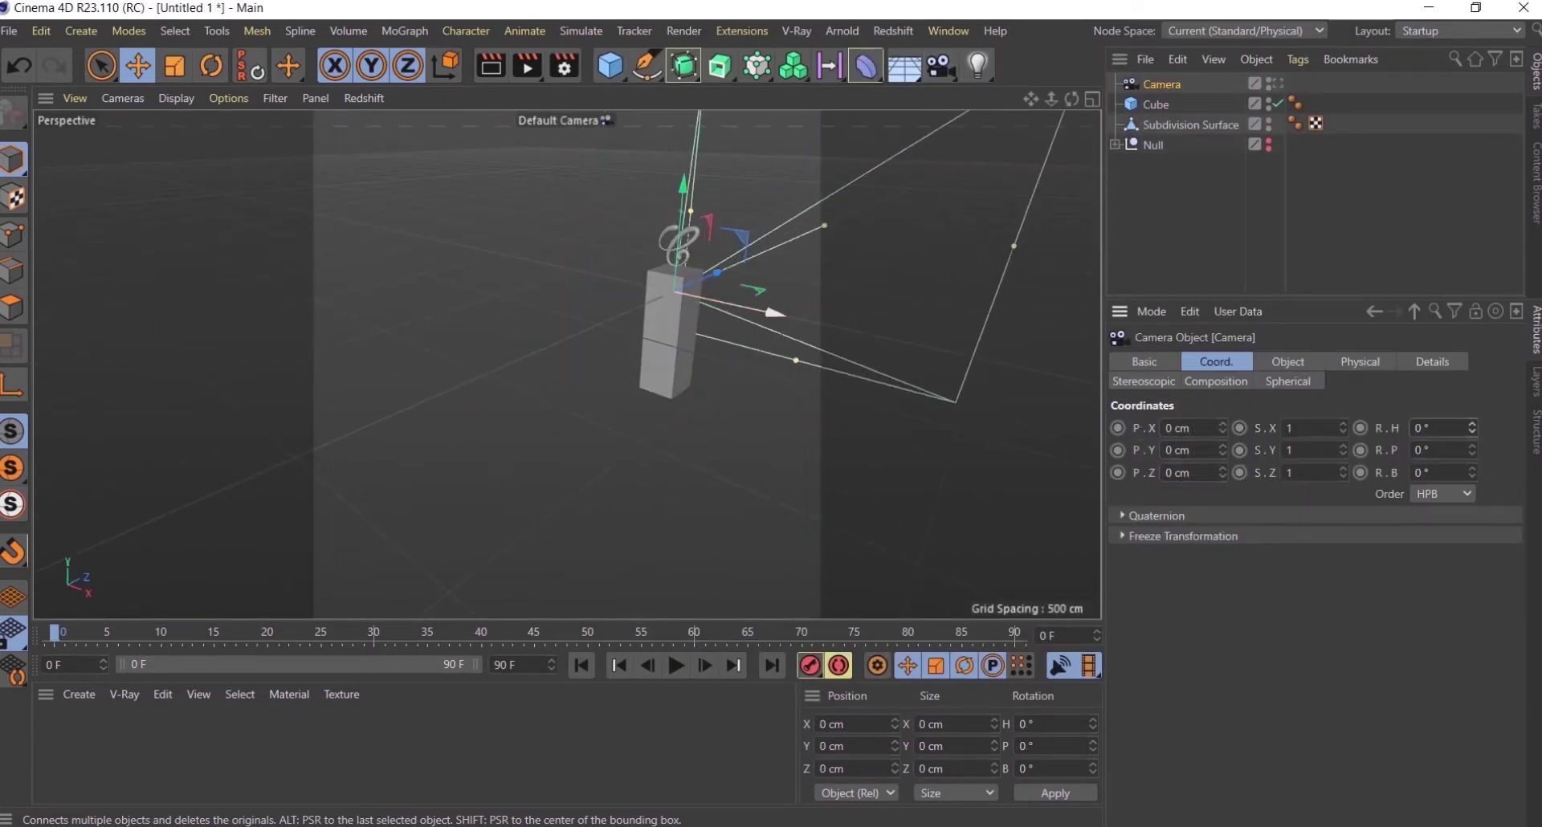
{"action": "key", "text": "ctrl+z"}
{"action": "key", "text": "ctrl+z"}
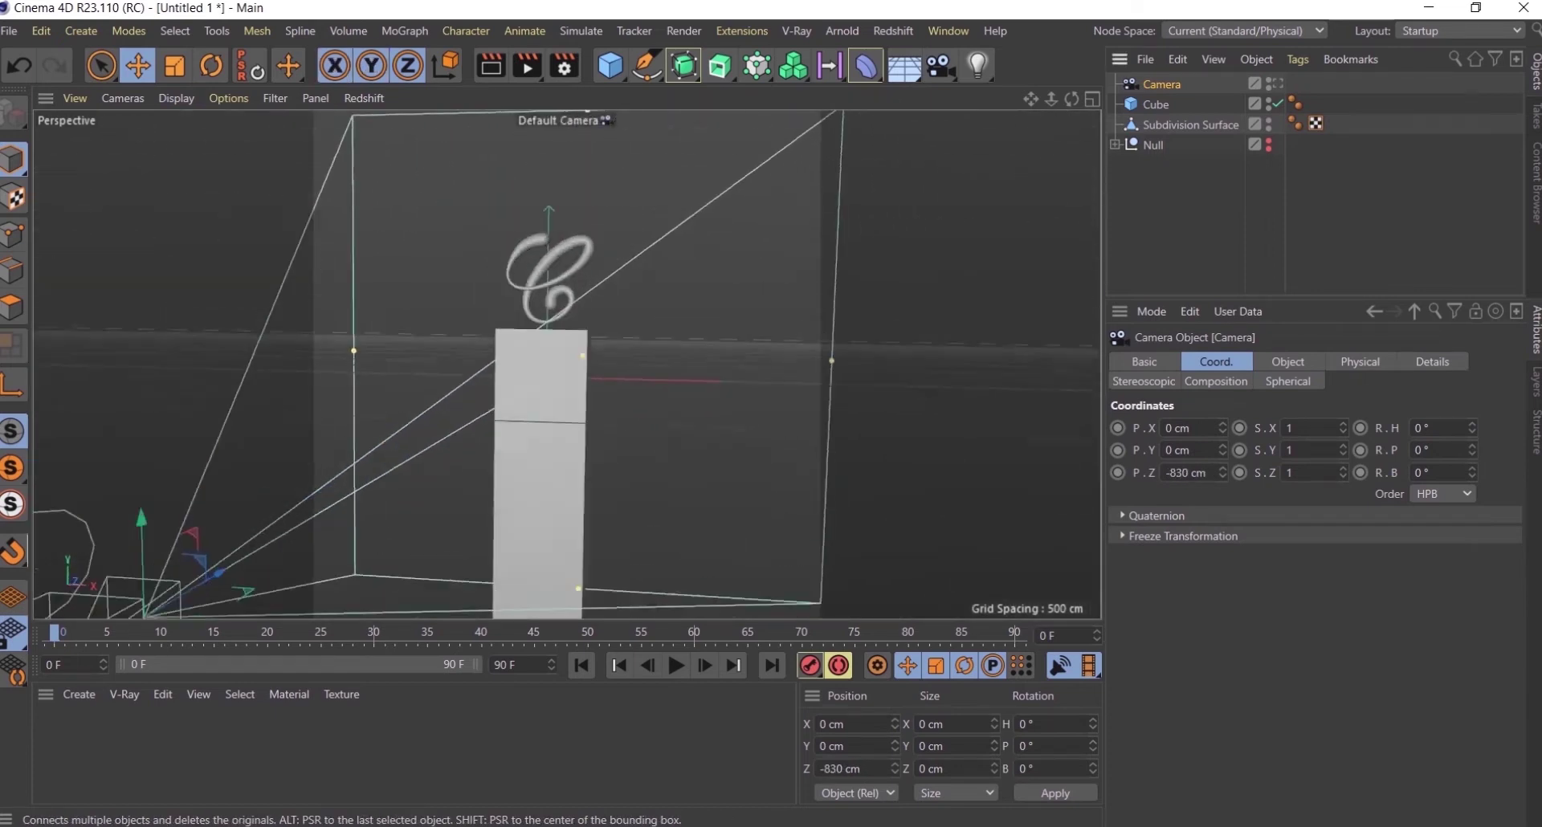
{"action": "key", "text": "F5"}
{"action": "left_click_drag", "start_coordinate": [861, 530], "coordinate": [861, 424]}
{"action": "scroll", "coordinate": [836, 241], "scroll_direction": "down", "scroll_amount": 3}
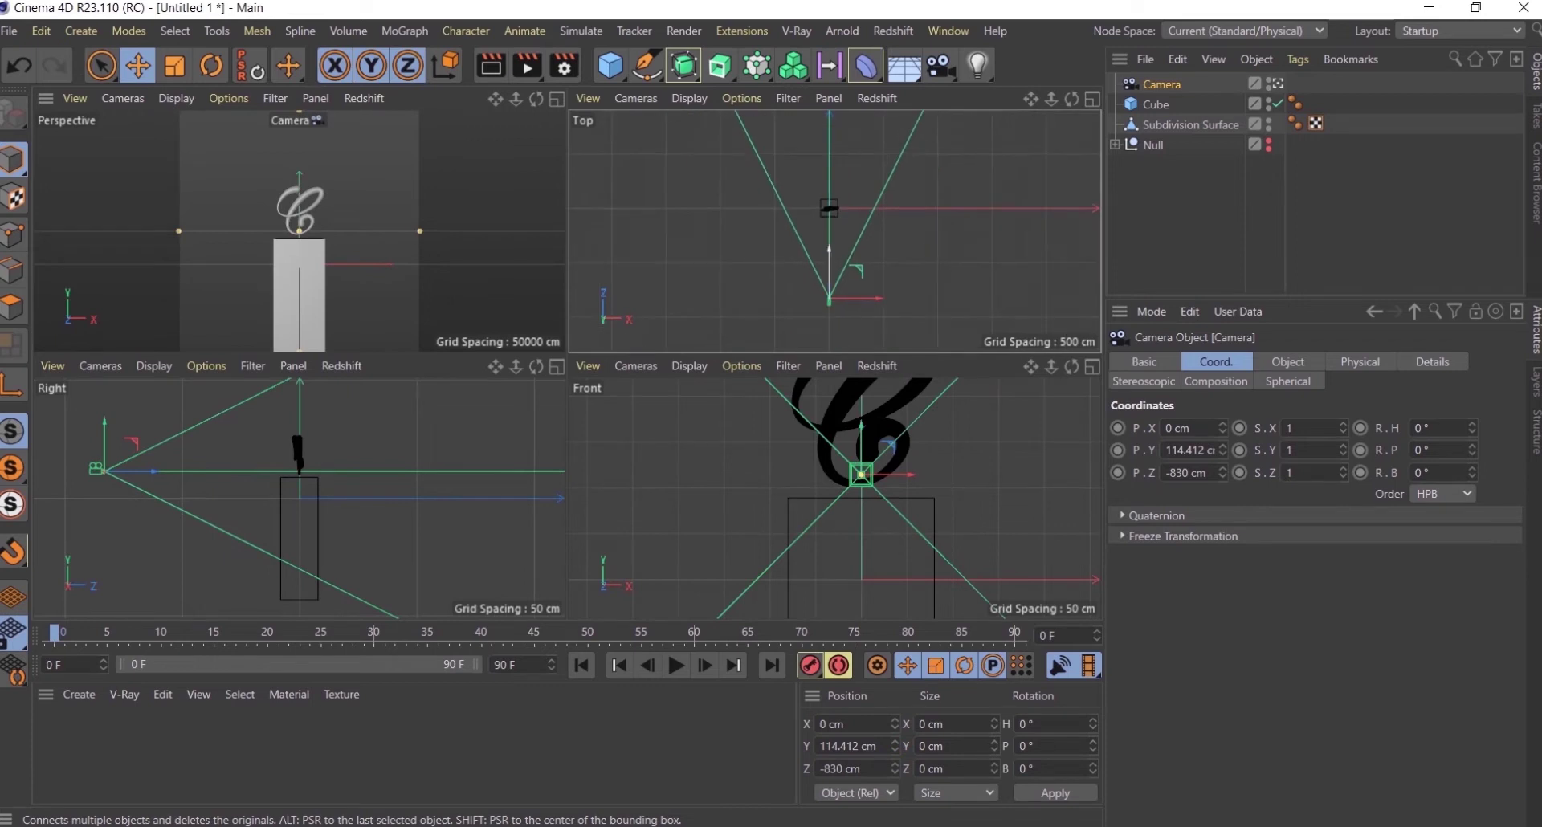
{"action": "left_click_drag", "start_coordinate": [828, 301], "coordinate": [829, 281]}
{"action": "right_click", "coordinate": [1163, 84]}
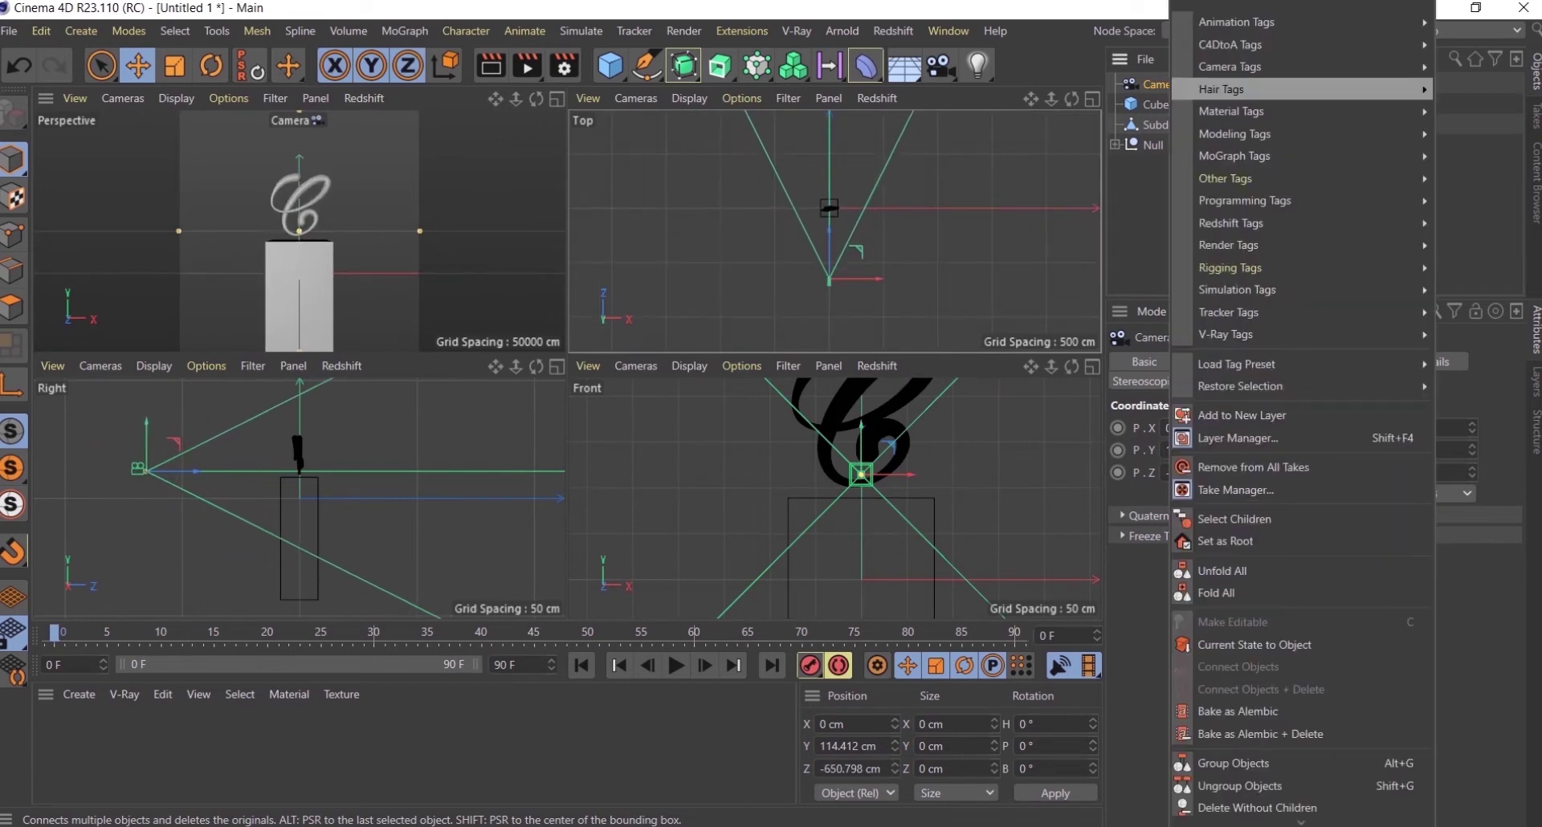
{"action": "left_click", "coordinate": [1076, 511]}
{"action": "key", "text": "F1"}
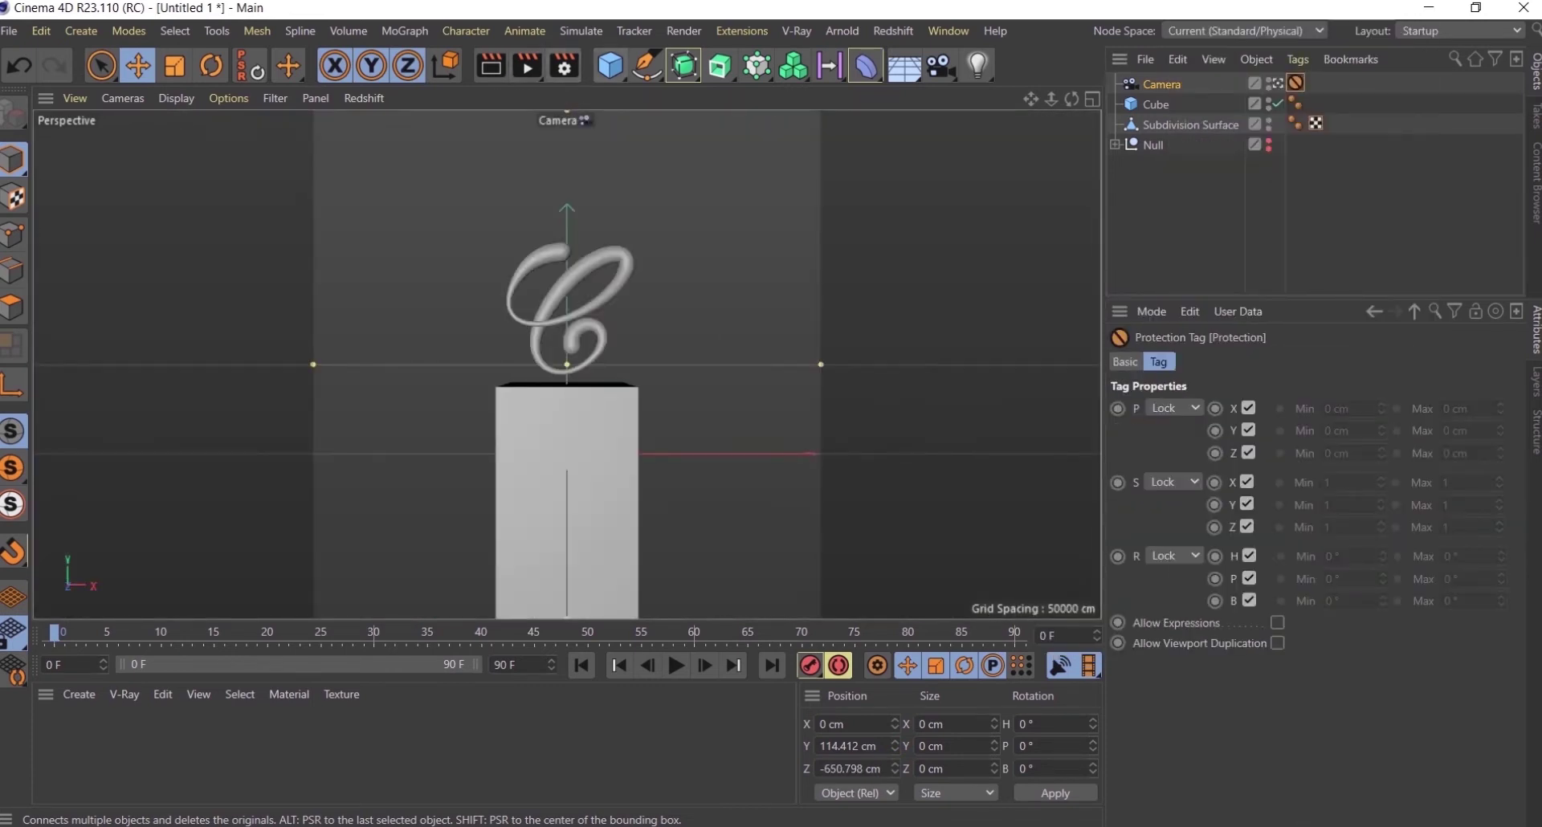
{"action": "left_click_drag", "start_coordinate": [611, 65], "coordinate": [803, 88]}
{"action": "left_click_drag", "start_coordinate": [705, 447], "coordinate": [840, 447]}
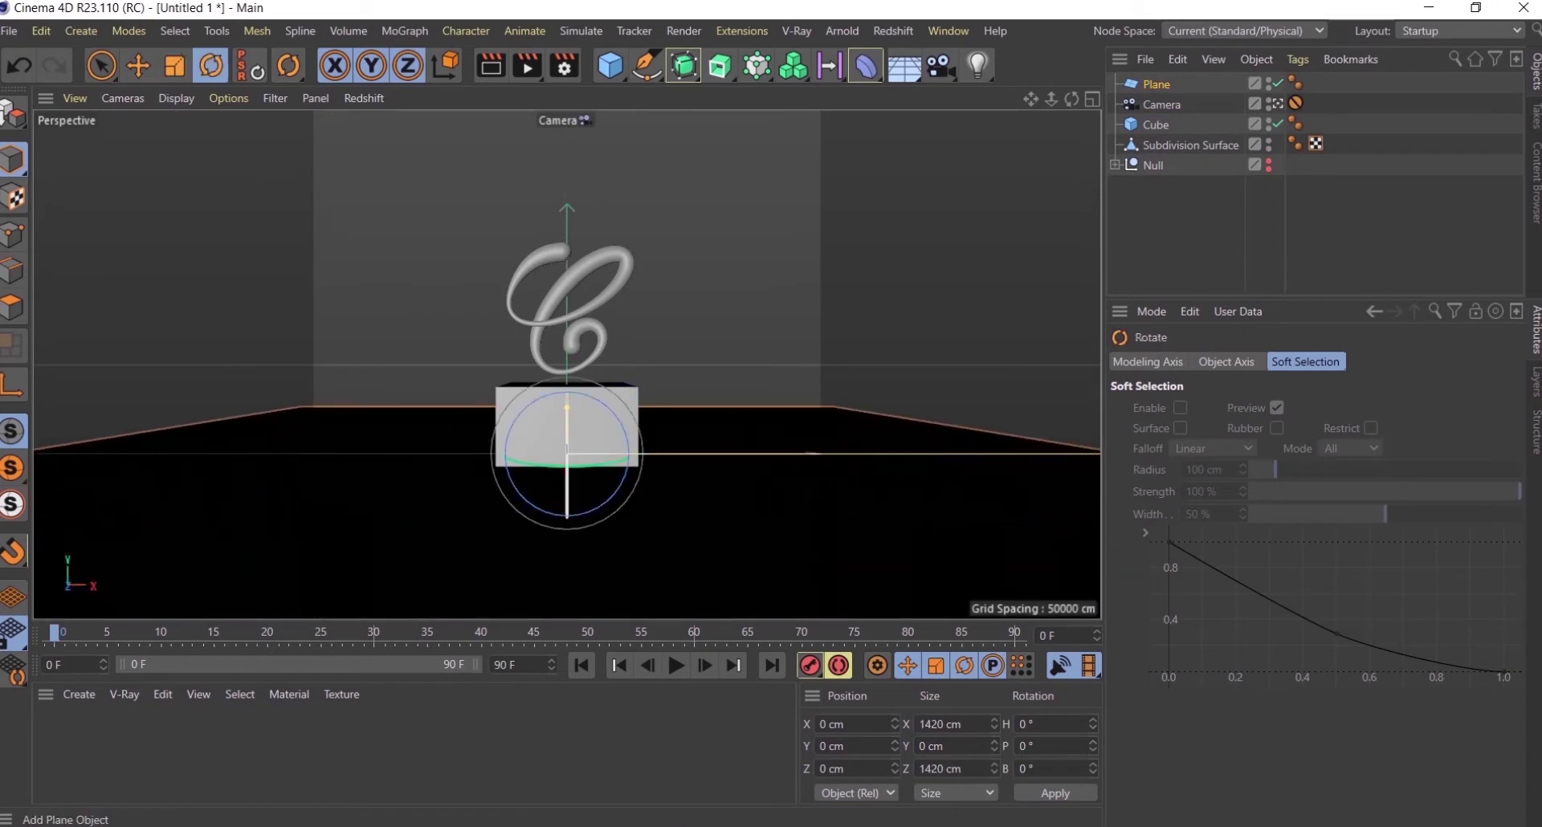
{"action": "mouse_move", "coordinate": [567, 463]}
{"action": "left_mouse_down"}
{"action": "mouse_move", "coordinate": [567, 386]}
{"action": "mouse_move", "coordinate": [658, 337]}
{"action": "left_mouse_up"}
{"action": "key", "text": "e"}
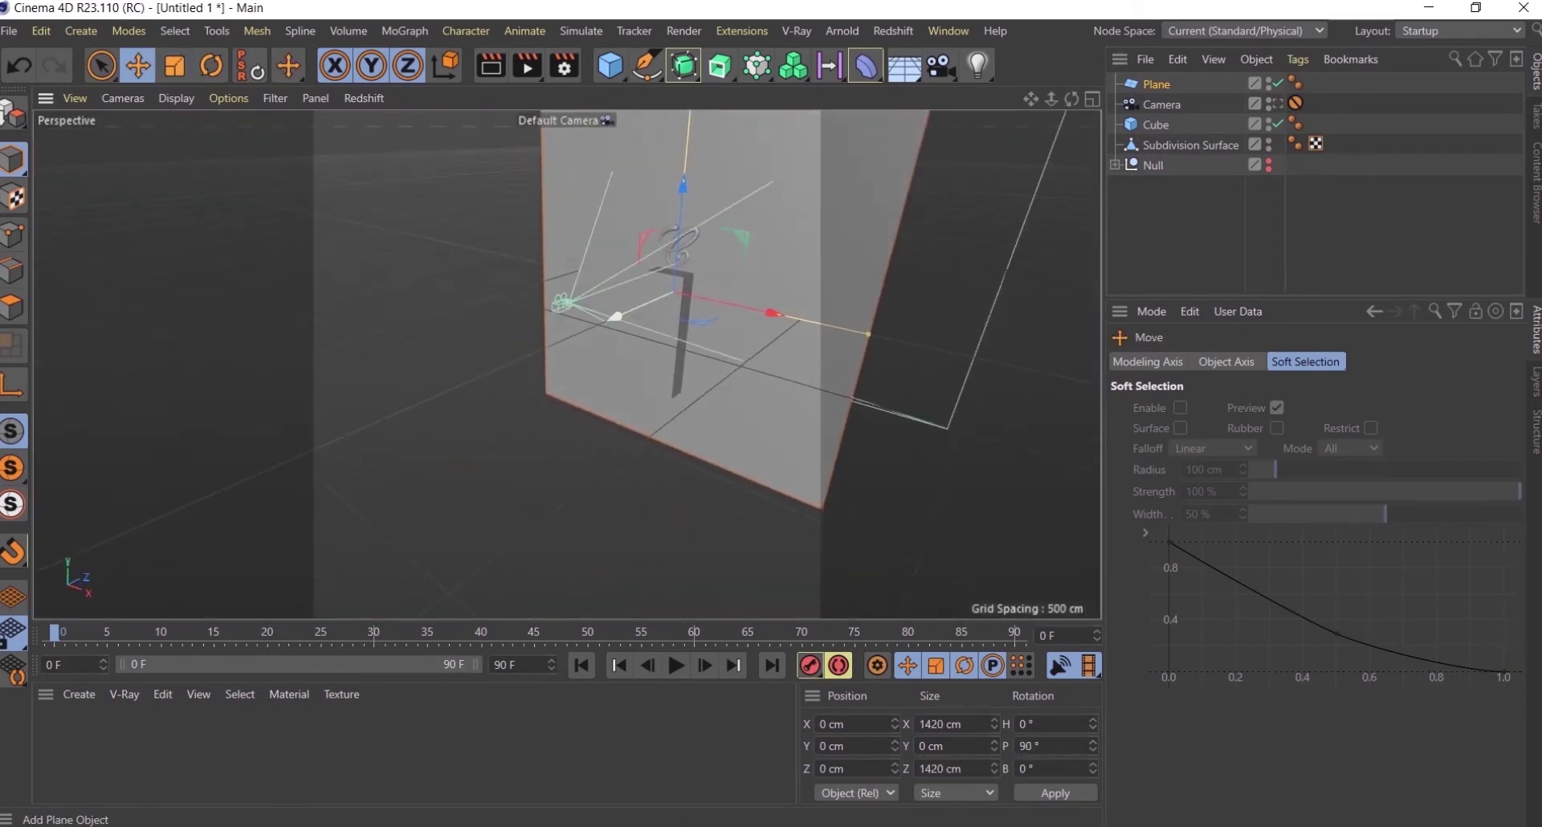
{"action": "left_click_drag", "start_coordinate": [684, 186], "coordinate": [684, 120]}
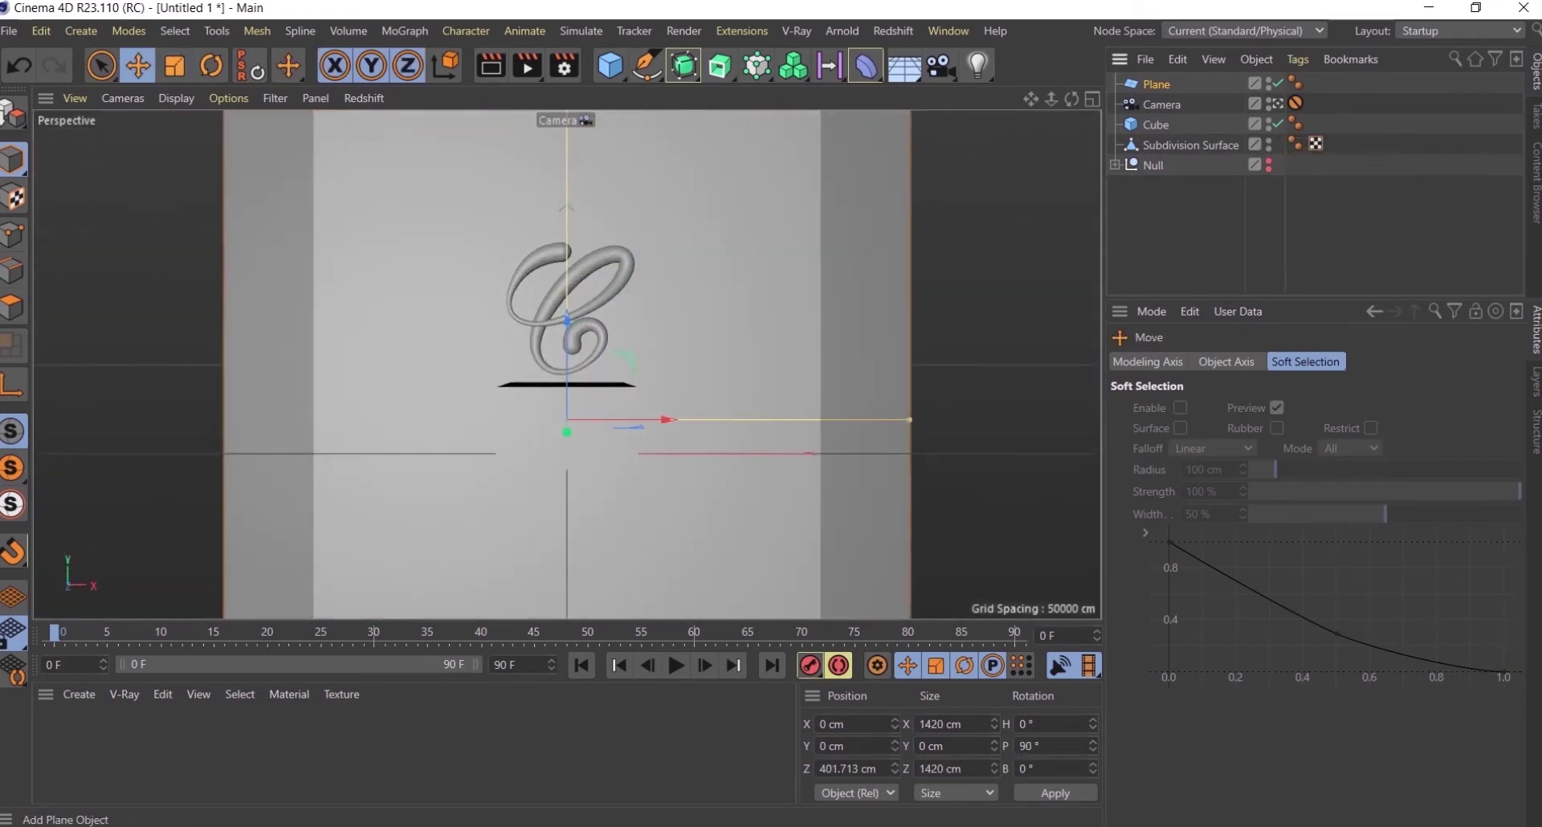
{"action": "key", "text": "F5"}
{"action": "key", "text": "F4"}
{"action": "key", "text": "F5"}
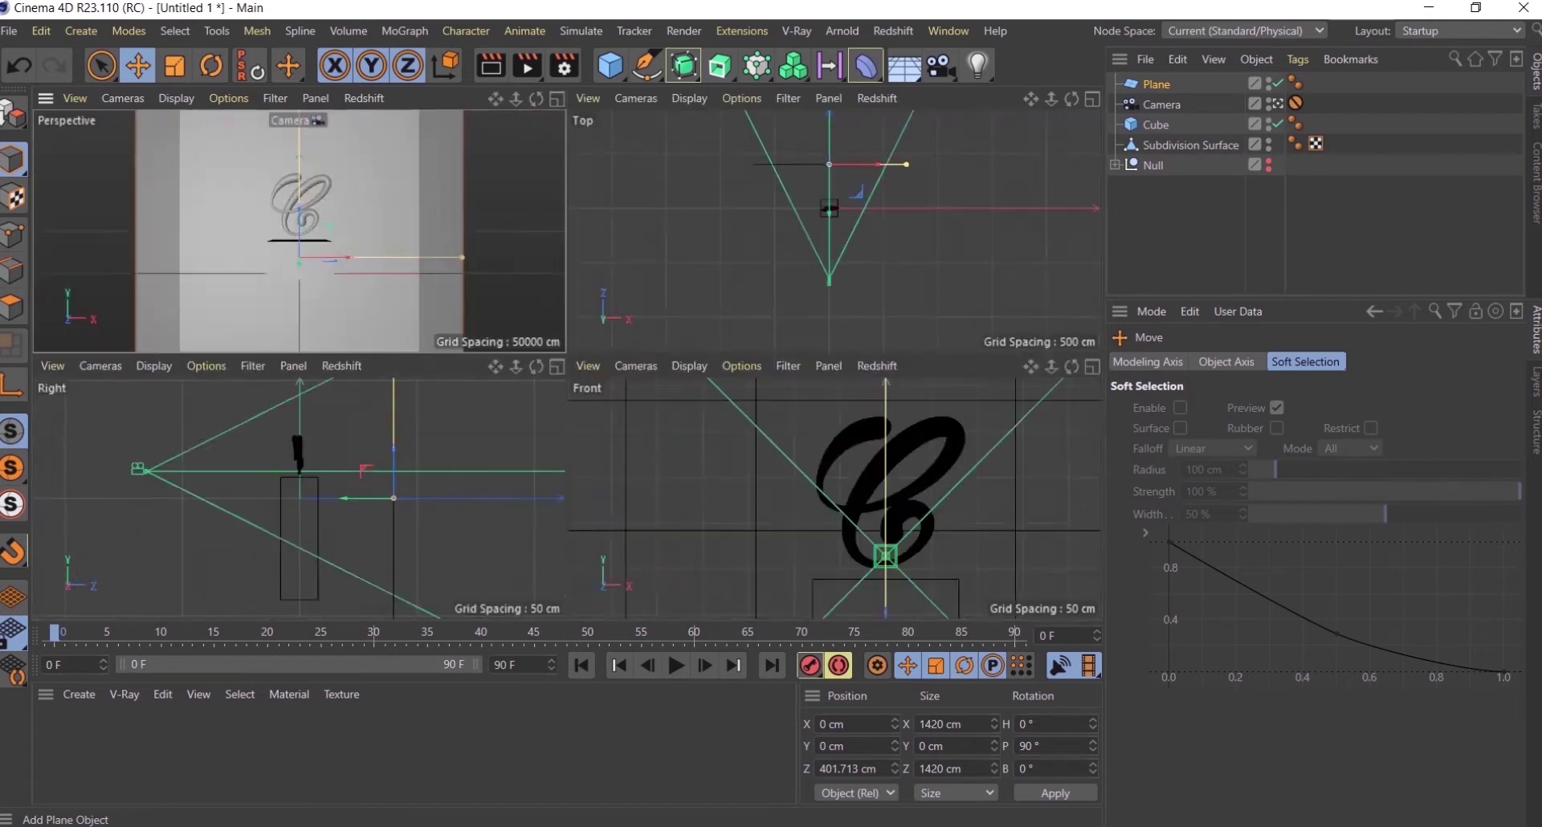
{"action": "key", "text": "F1"}
{"action": "mouse_move", "coordinate": [567, 337]}
{"action": "left_mouse_down"}
{"action": "mouse_move", "coordinate": [567, 314]}
{"action": "mouse_move", "coordinate": [482, 322]}
{"action": "left_mouse_up"}
{"action": "left_click", "coordinate": [1156, 125]}
{"action": "scroll", "coordinate": [567, 362], "scroll_direction": "up", "scroll_amount": 5}
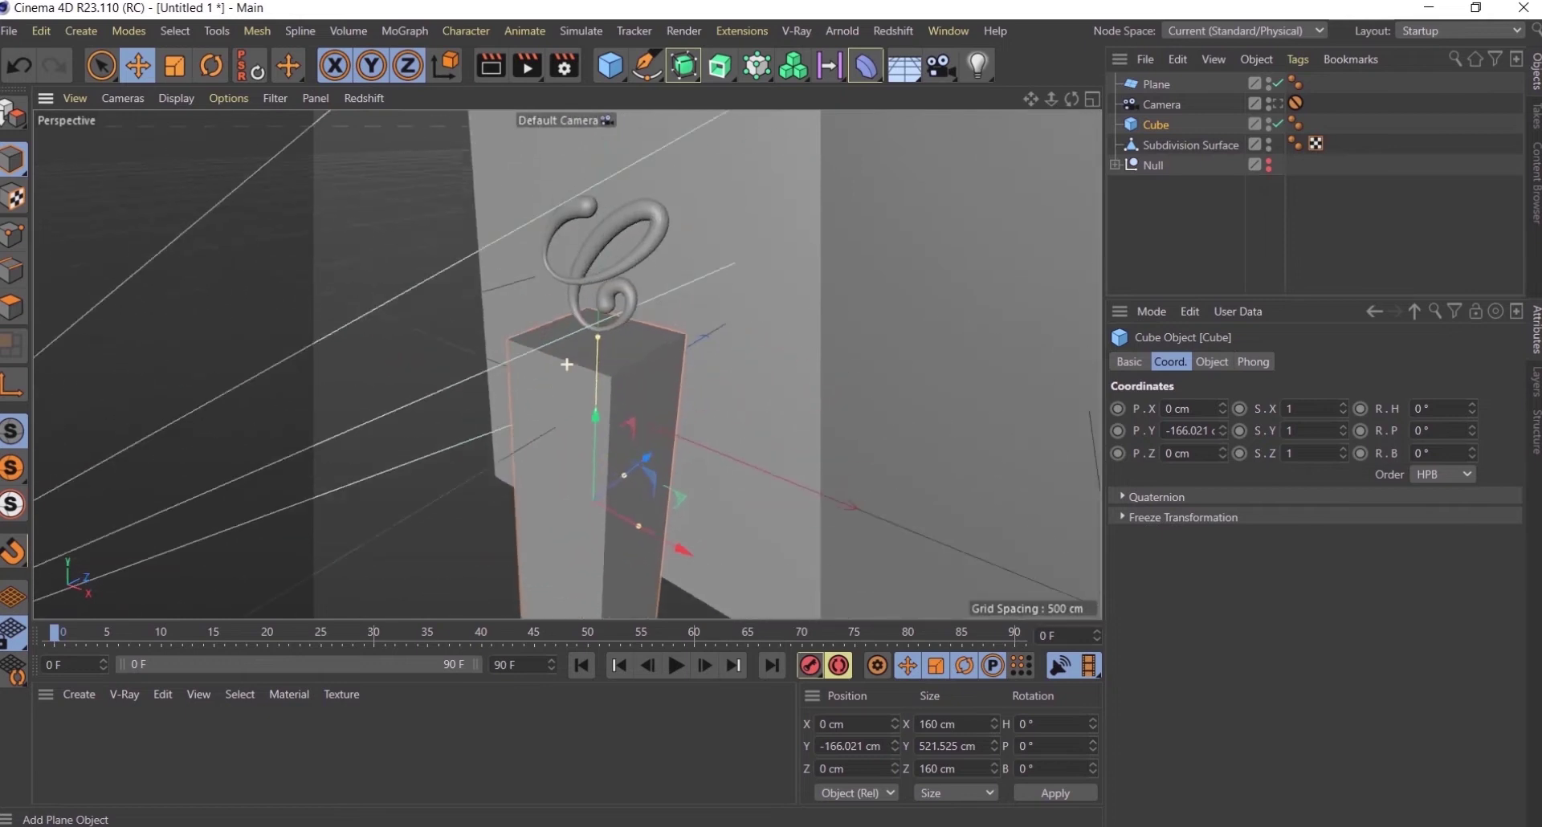
{"action": "scroll", "coordinate": [679, 298], "scroll_direction": "down", "scroll_amount": 5}
{"action": "mouse_move", "coordinate": [610, 338]}
{"action": "left_mouse_down", "text": "alt"}
{"action": "mouse_move", "coordinate": [675, 297]}
{"action": "mouse_move", "coordinate": [573, 343]}
{"action": "left_mouse_up", "text": "alt"}
{"action": "scroll", "coordinate": [679, 298], "scroll_direction": "up", "scroll_amount": 4}
{"action": "scroll", "coordinate": [679, 298], "scroll_direction": "down", "scroll_amount": 4}
{"action": "scroll", "coordinate": [573, 344], "scroll_direction": "up", "scroll_amount": 2}
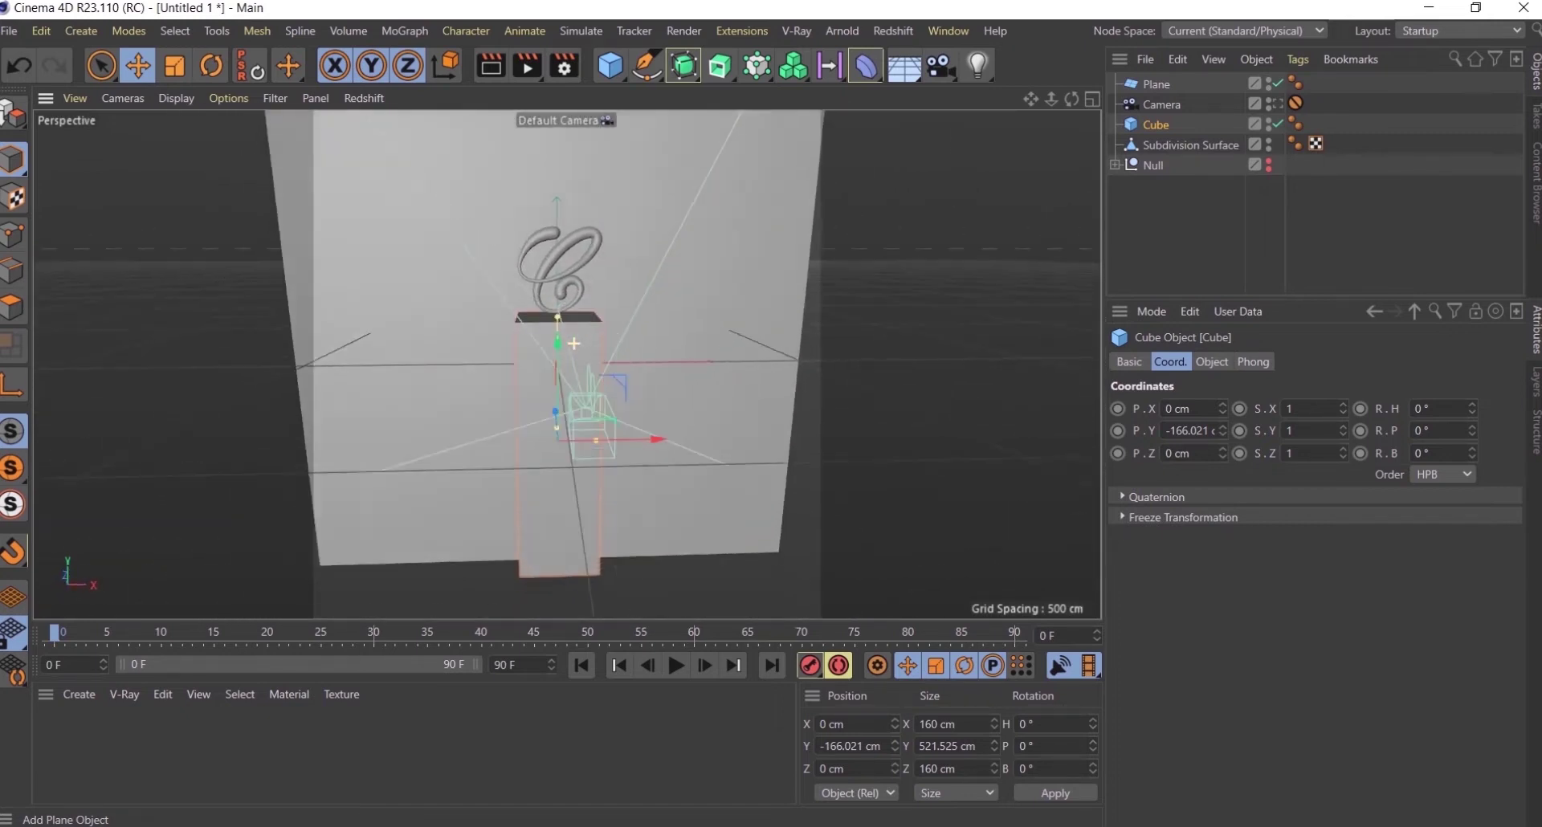
- Add a Text object reading ? in the Segoe UI Black font
{"action": "left_click", "coordinate": [647, 64]}
{"action": "left_click", "coordinate": [972, 158]}
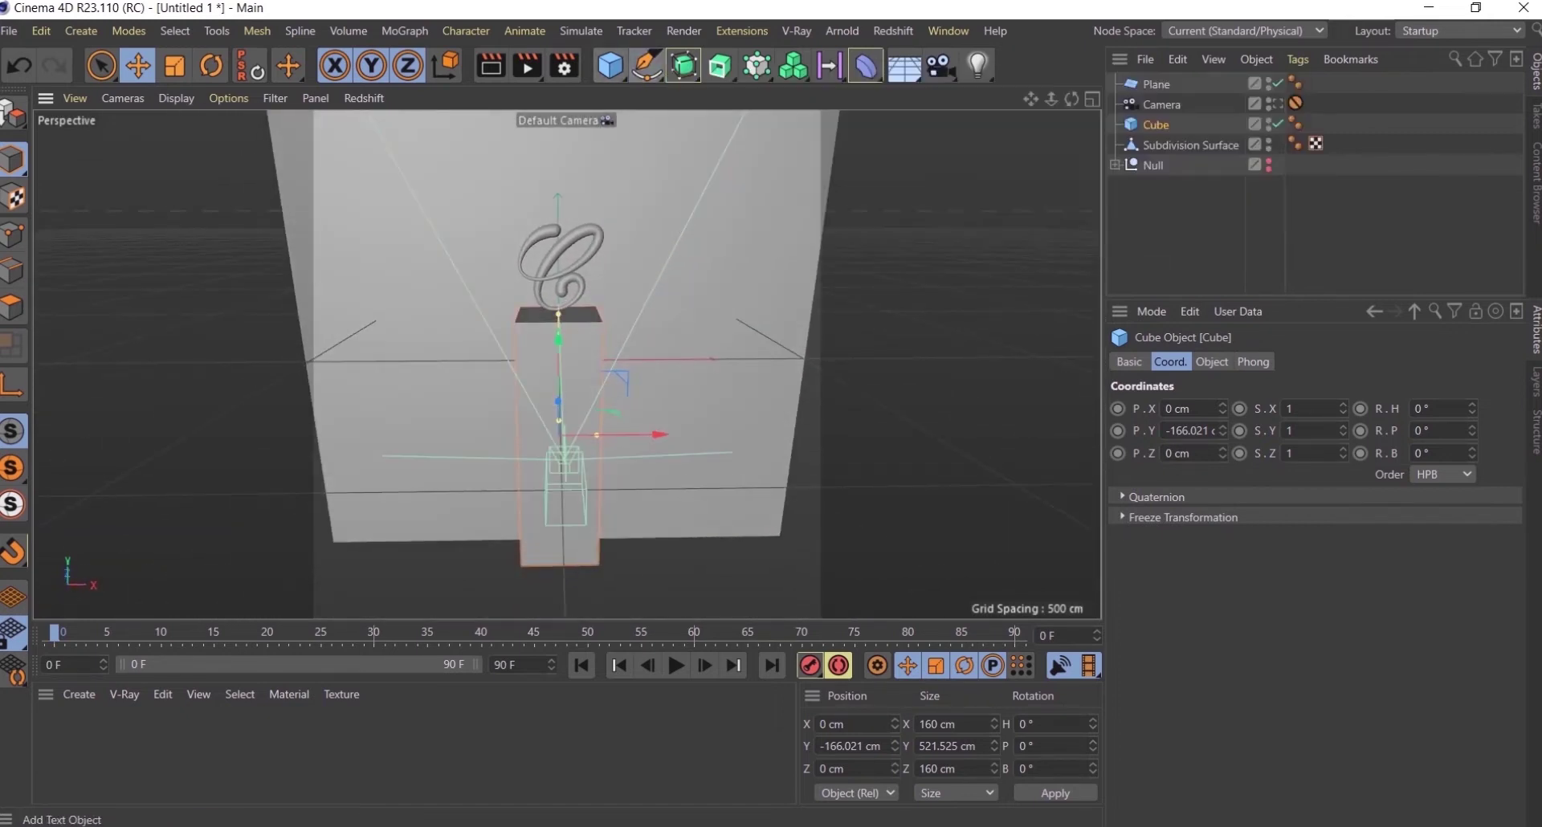
{"action": "scroll", "coordinate": [743, 331], "scroll_direction": "up", "scroll_amount": 3}
{"action": "left_click_drag", "start_coordinate": [742, 330], "coordinate": [562, 359], "text": "alt"}
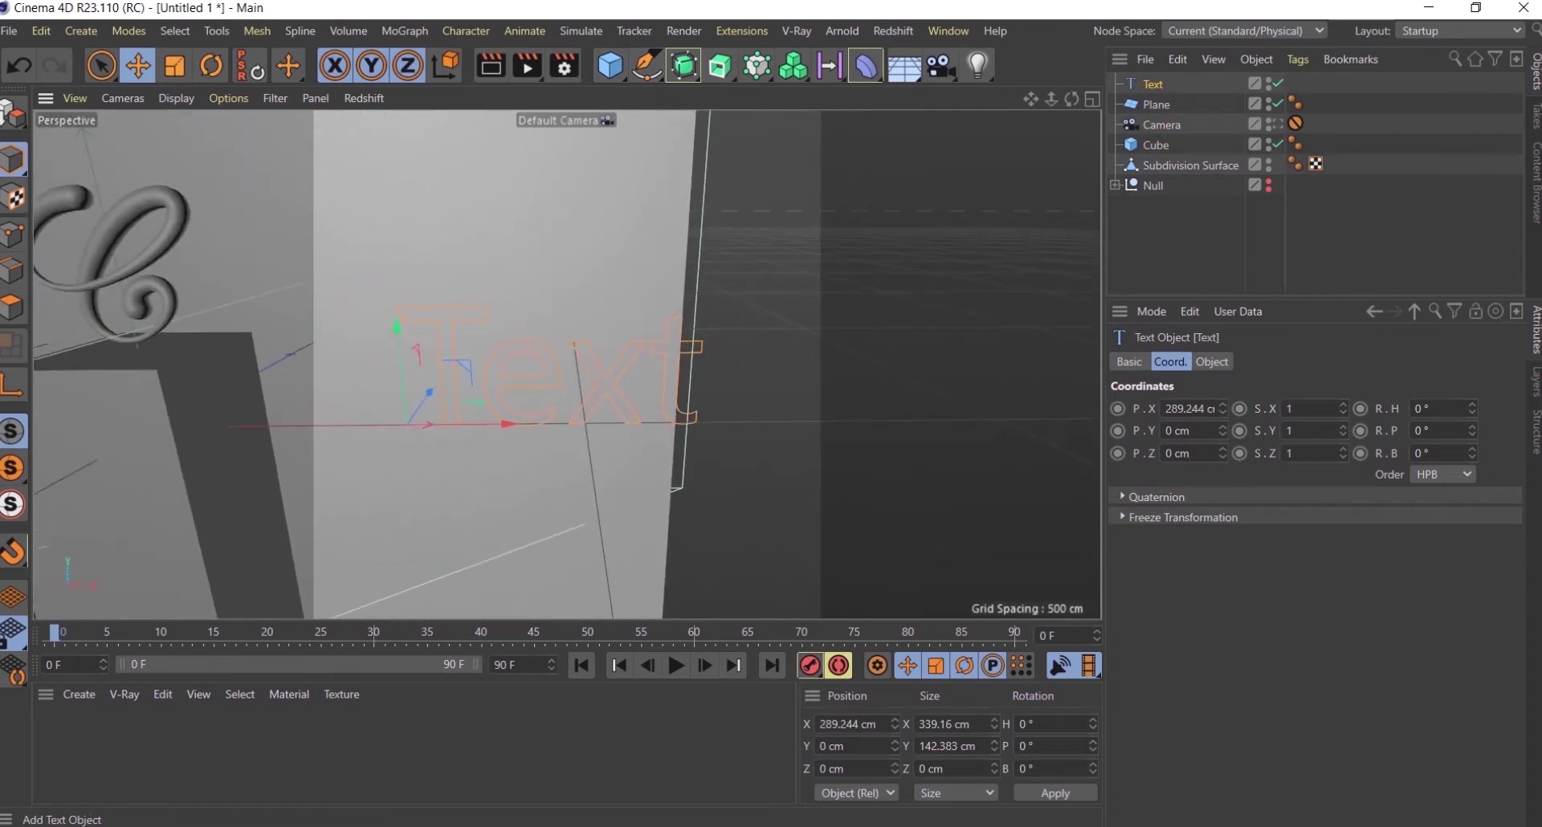
{"action": "left_click", "coordinate": [1211, 362]}
{"action": "left_click", "coordinate": [1378, 491]}
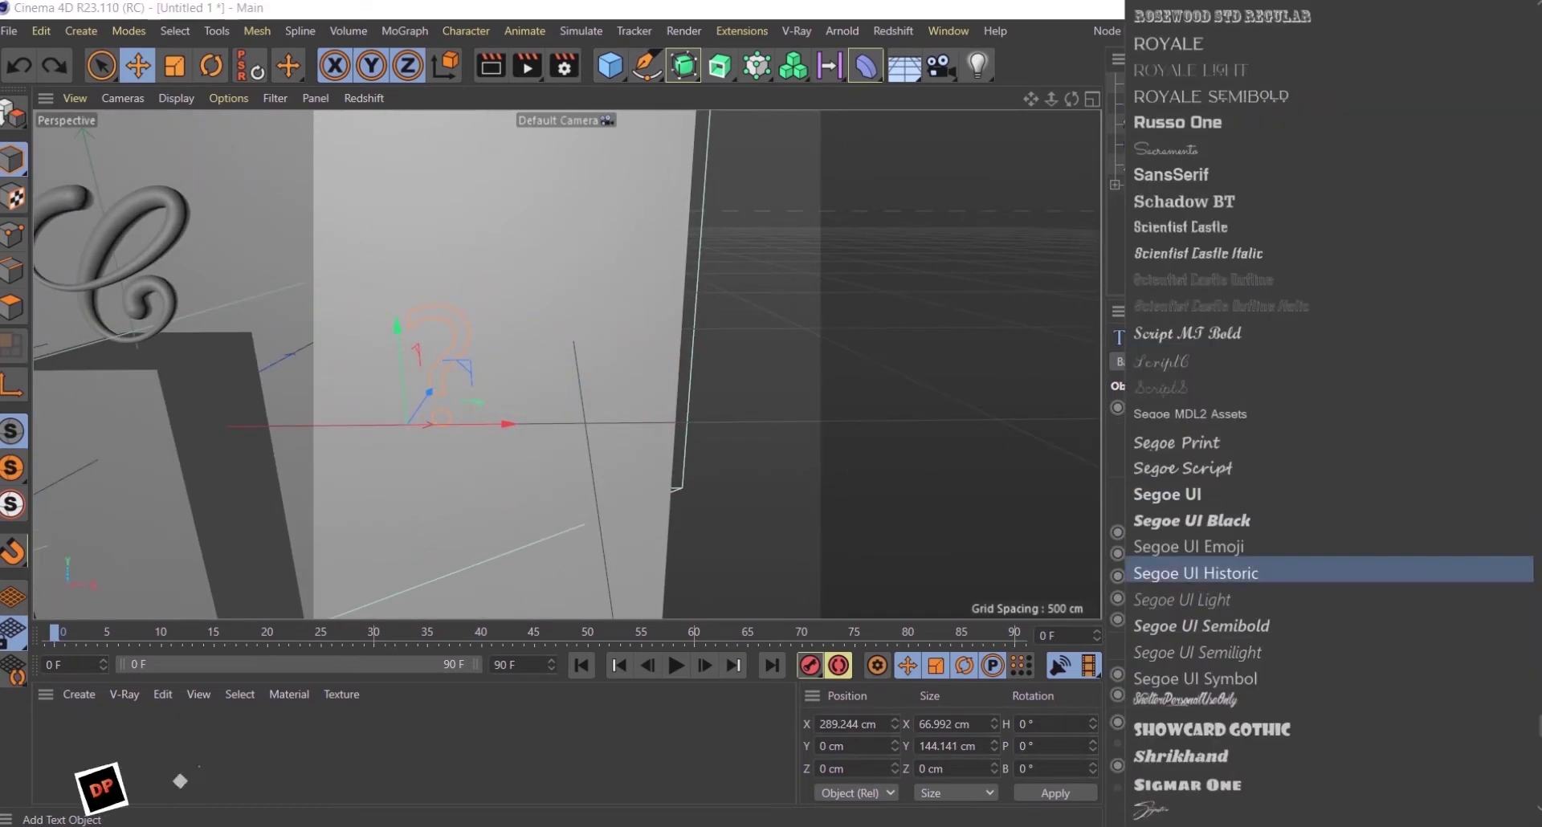
{"action": "left_click", "coordinate": [1191, 520]}
{"action": "key", "text": "o"}
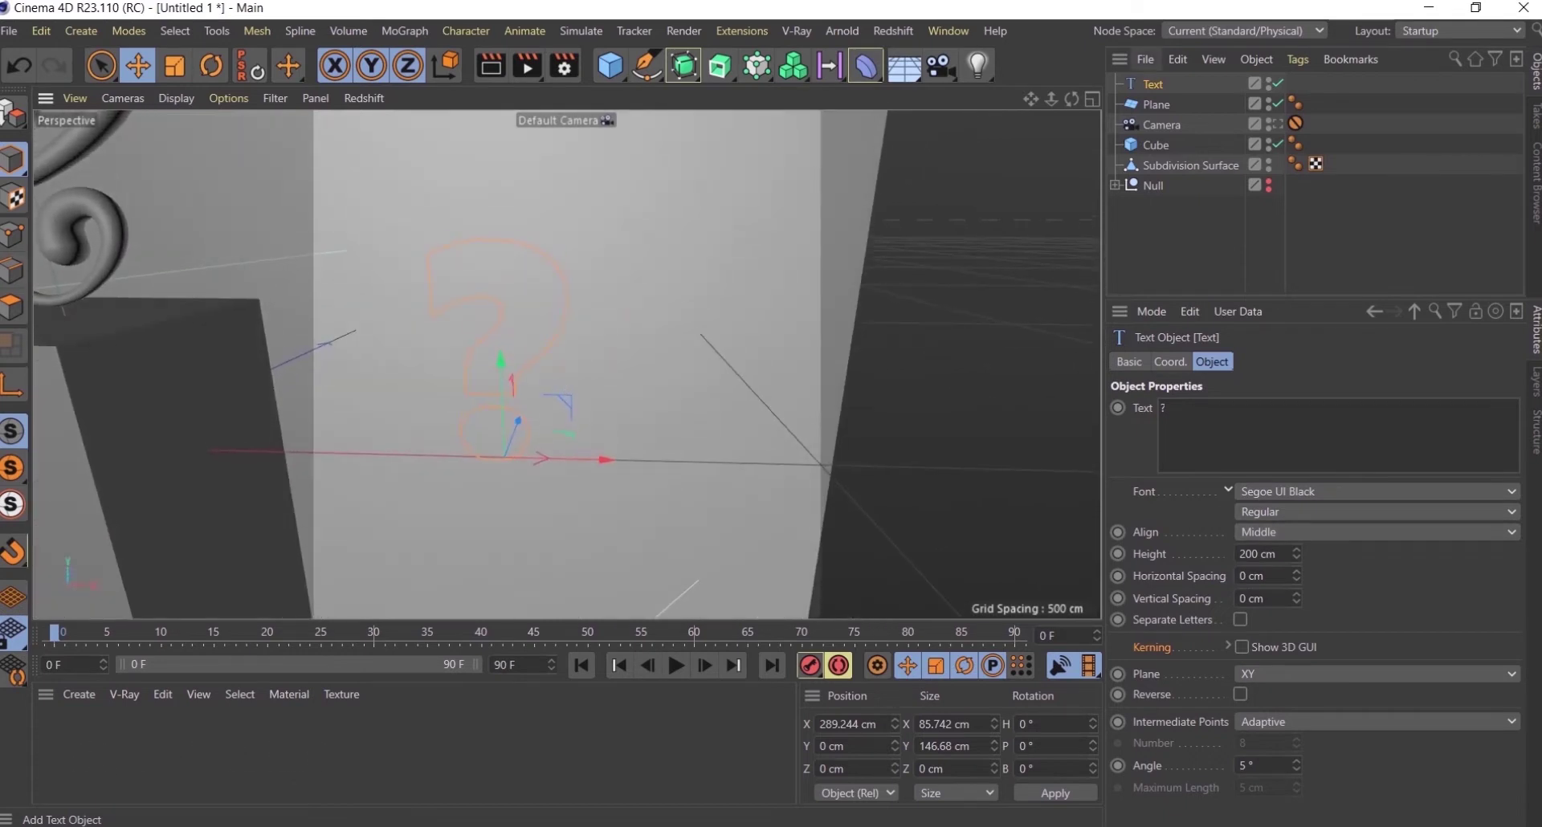
- Extrude the question mark 21 cm deep, then move and tilt it beside the C
{"action": "left_click", "coordinate": [720, 65], "text": "alt"}
{"action": "left_click_drag", "start_coordinate": [482, 361], "coordinate": [551, 327], "text": "alt"}
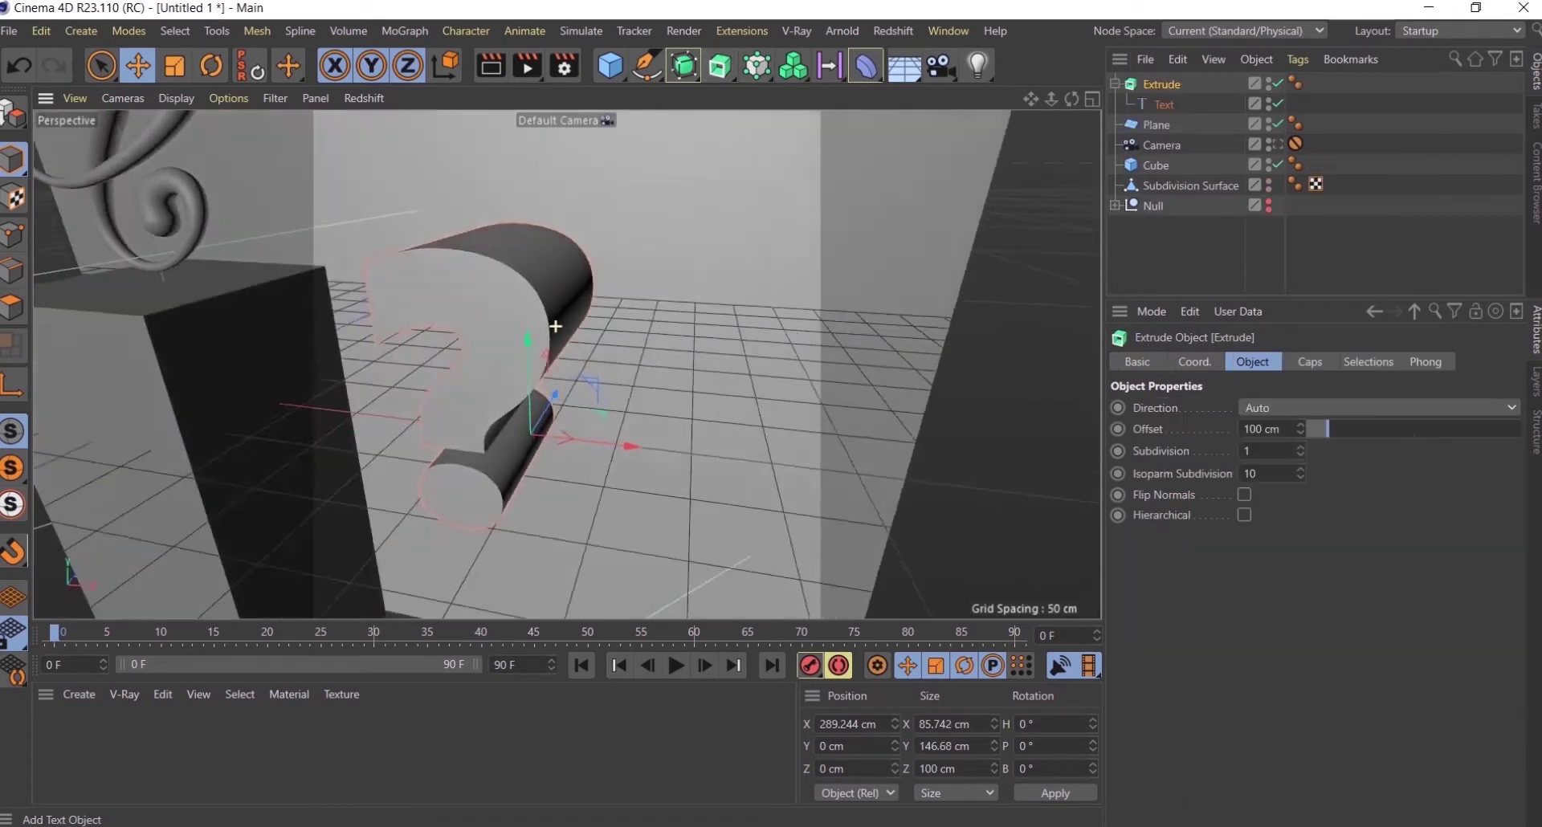
{"action": "mouse_move", "coordinate": [653, 332]}
{"action": "left_mouse_down"}
{"action": "mouse_move", "coordinate": [635, 337]}
{"action": "mouse_move", "coordinate": [747, 385]}
{"action": "left_mouse_up"}
{"action": "scroll", "coordinate": [563, 362], "scroll_direction": "down", "scroll_amount": 5}
{"action": "left_click_drag", "start_coordinate": [655, 347], "coordinate": [707, 418]}
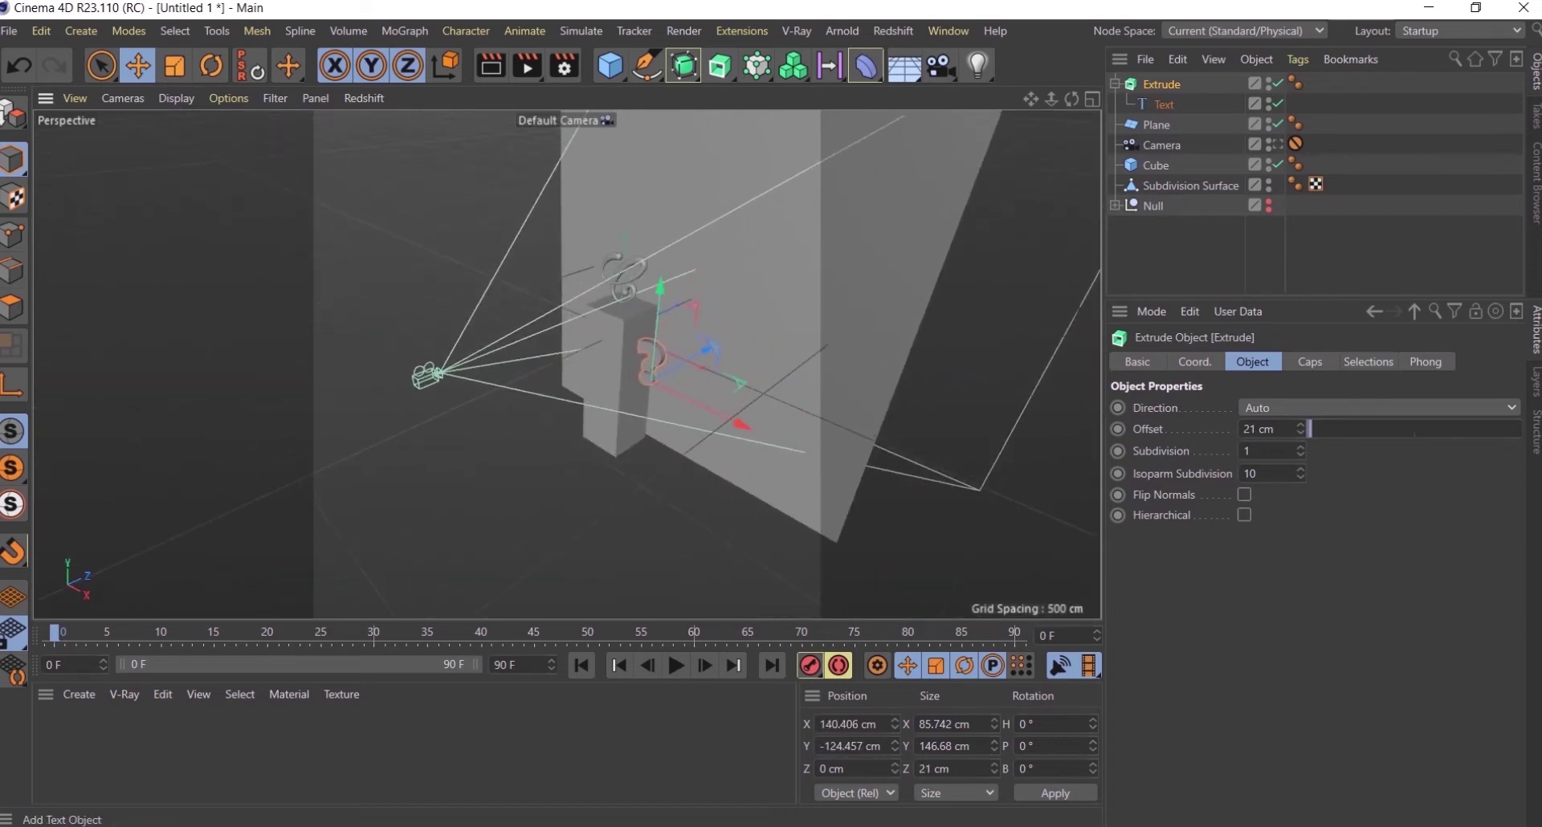
{"action": "left_click", "coordinate": [1275, 145]}
{"action": "key", "text": "r"}
{"action": "mouse_move", "coordinate": [706, 514]}
{"action": "left_mouse_down"}
{"action": "mouse_move", "coordinate": [733, 562]}
{"action": "mouse_move", "coordinate": [719, 546]}
{"action": "mouse_move", "coordinate": [523, 535]}
{"action": "mouse_move", "coordinate": [401, 377]}
{"action": "mouse_move", "coordinate": [397, 428]}
{"action": "mouse_move", "coordinate": [418, 421]}
{"action": "left_mouse_up"}
{"action": "key", "text": "e"}
{"action": "key", "text": "r"}
- Duplicate the # extrusion as a '+' sign, scaled to 75%, placed upper right of the C
{"action": "key", "text": "e"}
{"action": "key", "text": "r"}
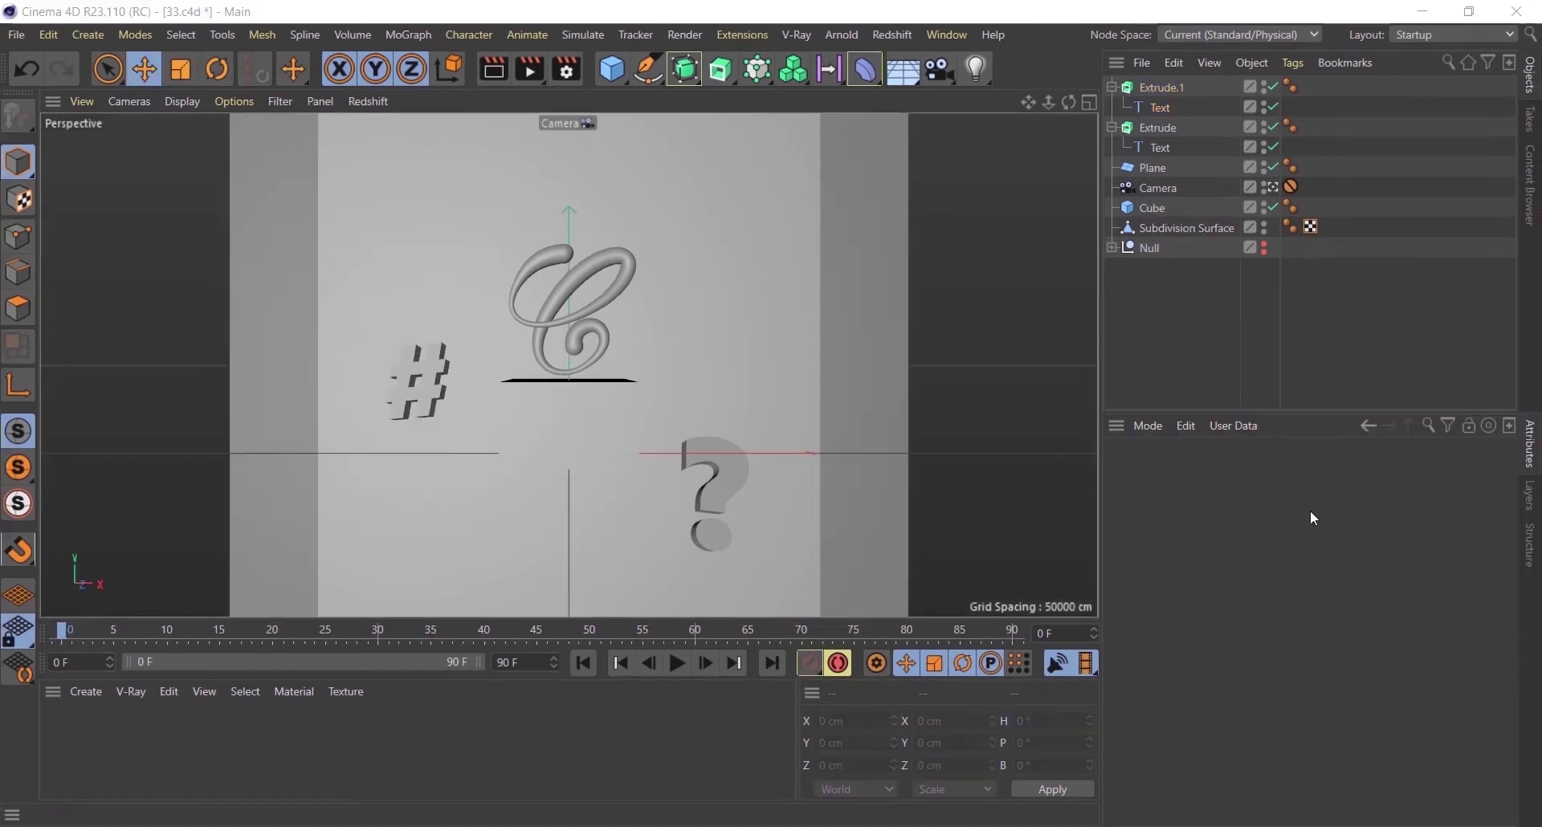
{"action": "left_click", "coordinate": [1161, 87]}
{"action": "left_click_drag", "start_coordinate": [415, 402], "coordinate": [1015, 230], "text": "ctrl"}
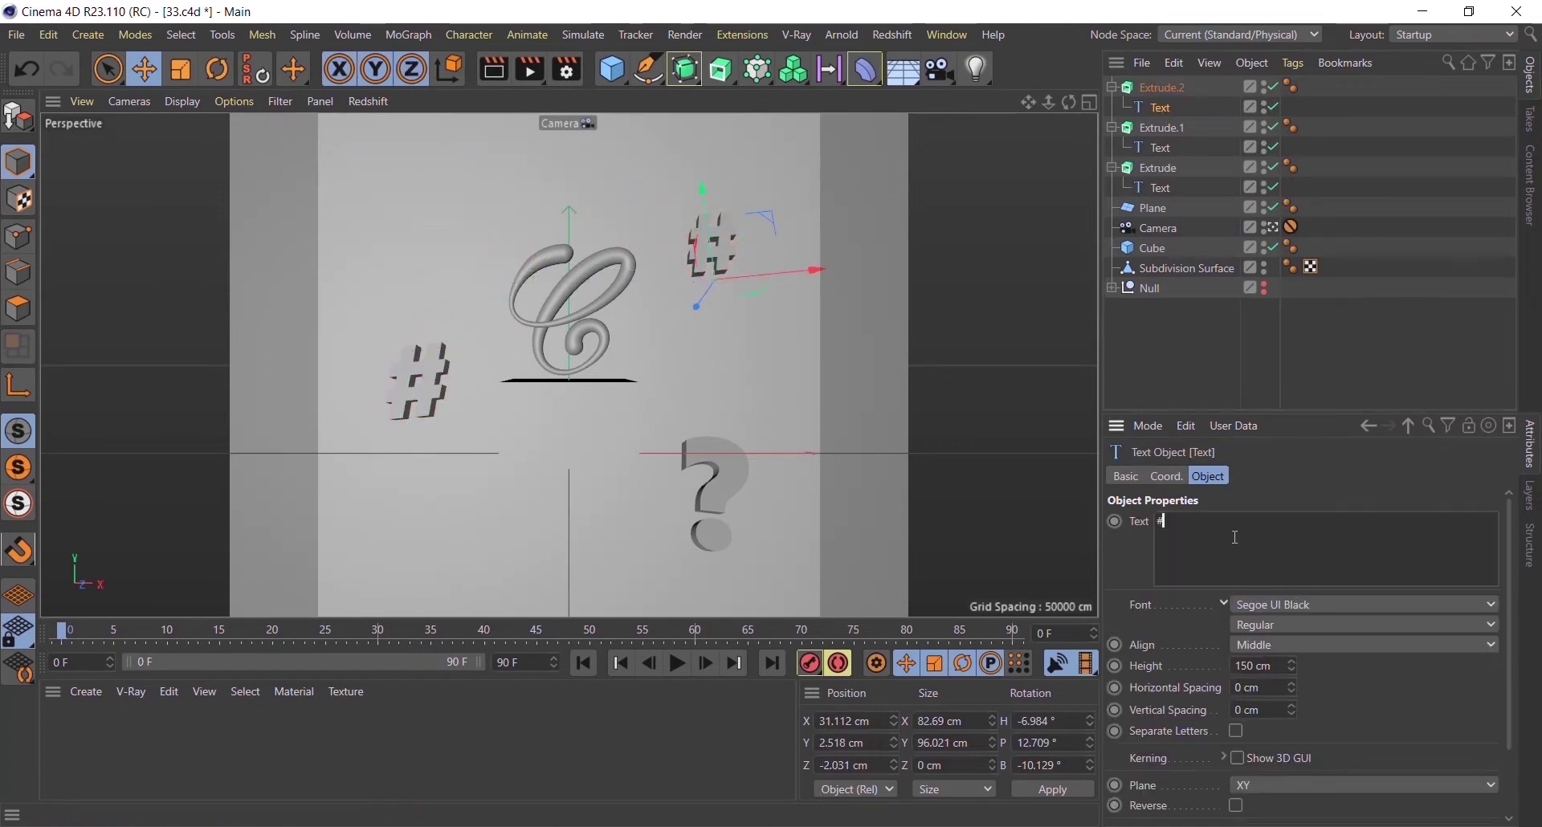
{"action": "key", "text": "t"}
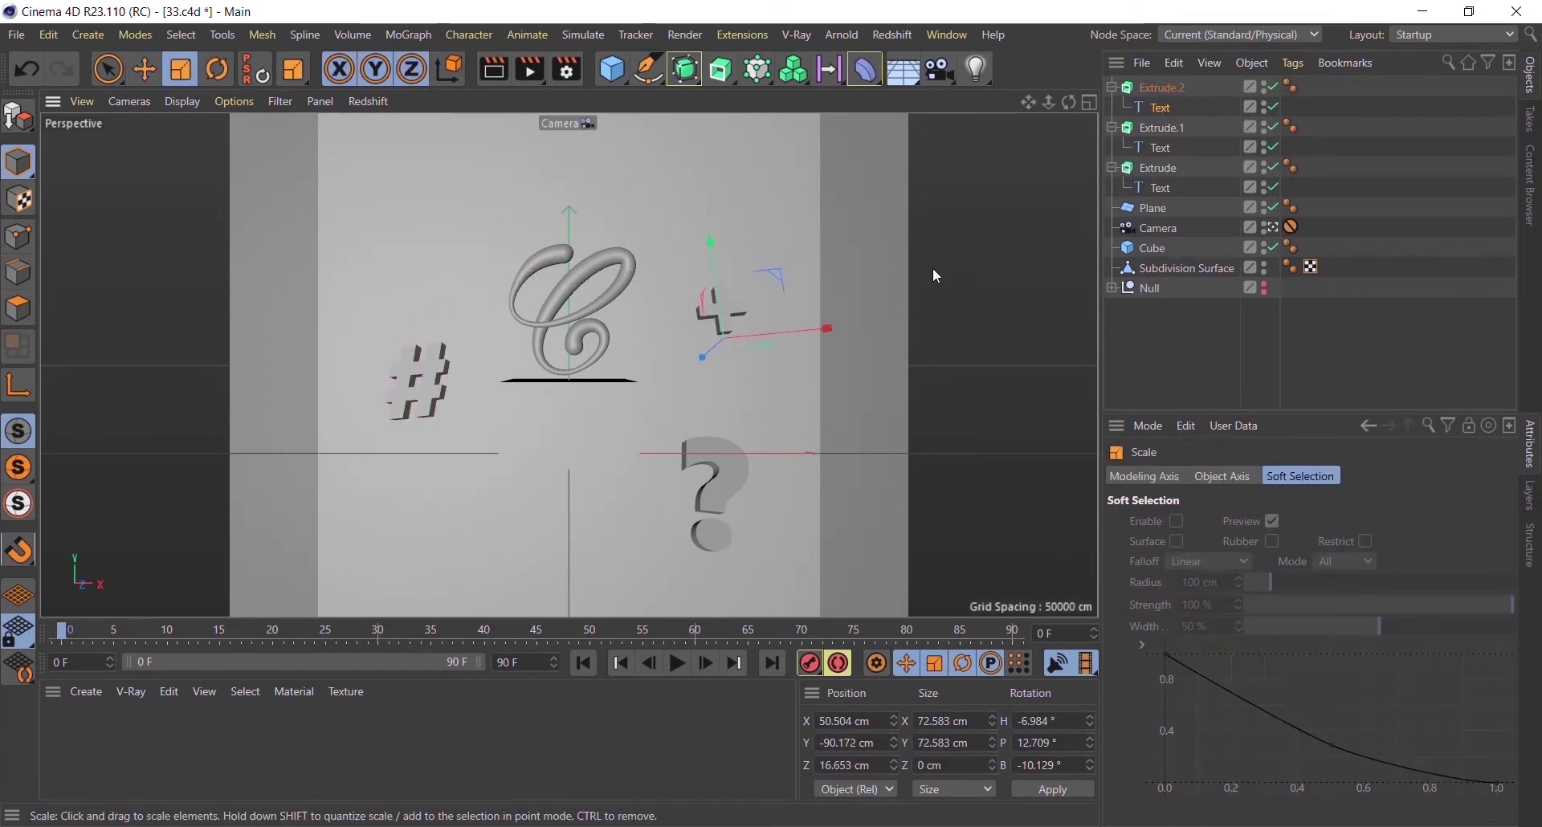
{"action": "mouse_move", "coordinate": [929, 273]}
{"action": "left_mouse_down"}
{"action": "mouse_move", "coordinate": [816, 371]}
{"action": "mouse_move", "coordinate": [779, 335]}
{"action": "left_mouse_up"}
{"action": "key", "text": "r"}
{"action": "key", "text": "e"}
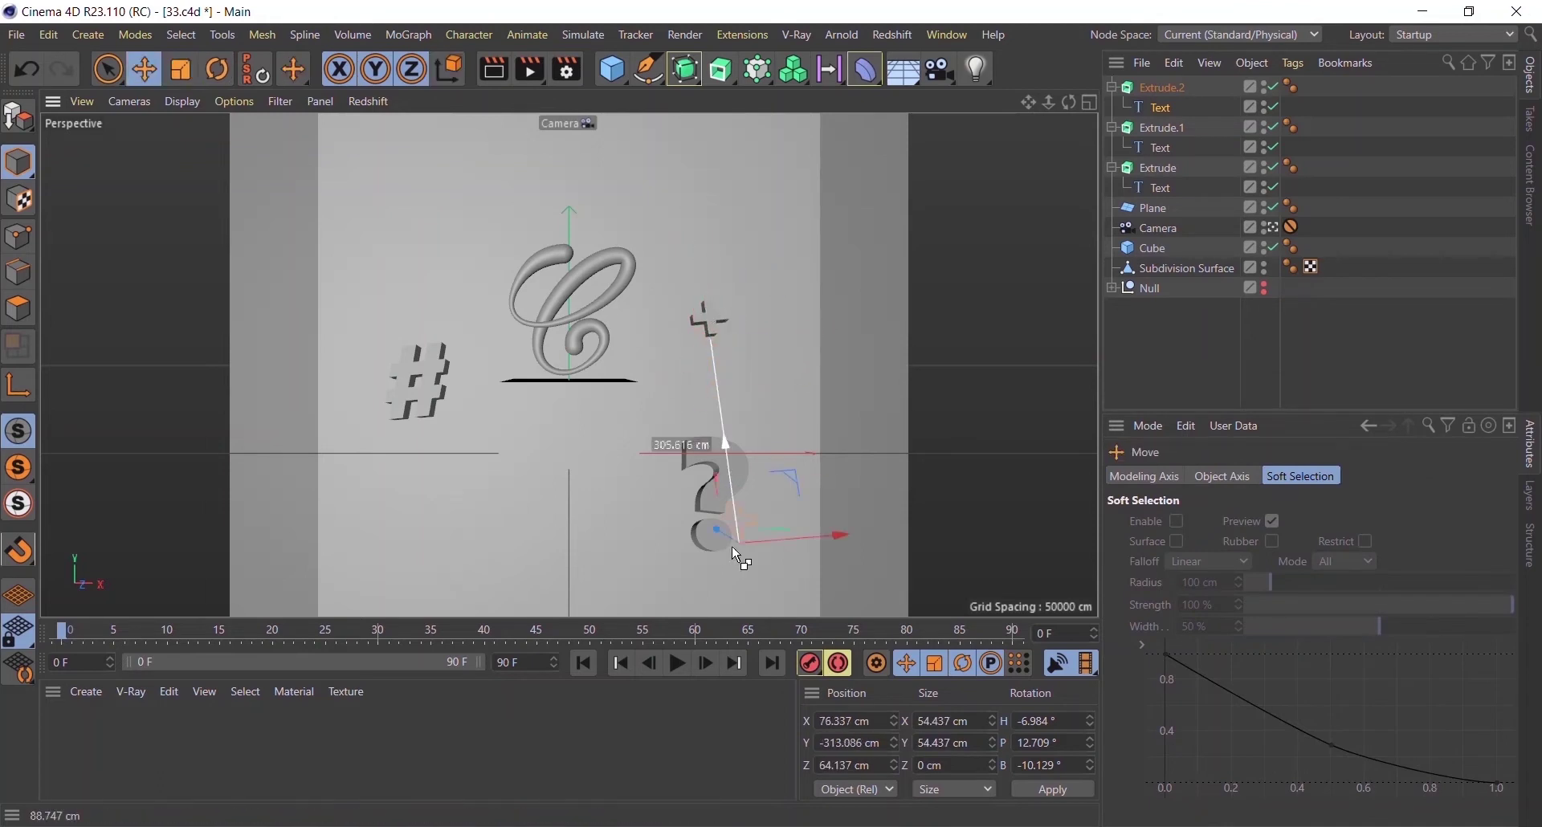
{"action": "left_click_drag", "start_coordinate": [733, 549], "coordinate": [448, 589], "text": "ctrl"}
{"action": "left_click_drag", "start_coordinate": [424, 493], "coordinate": [389, 176]}
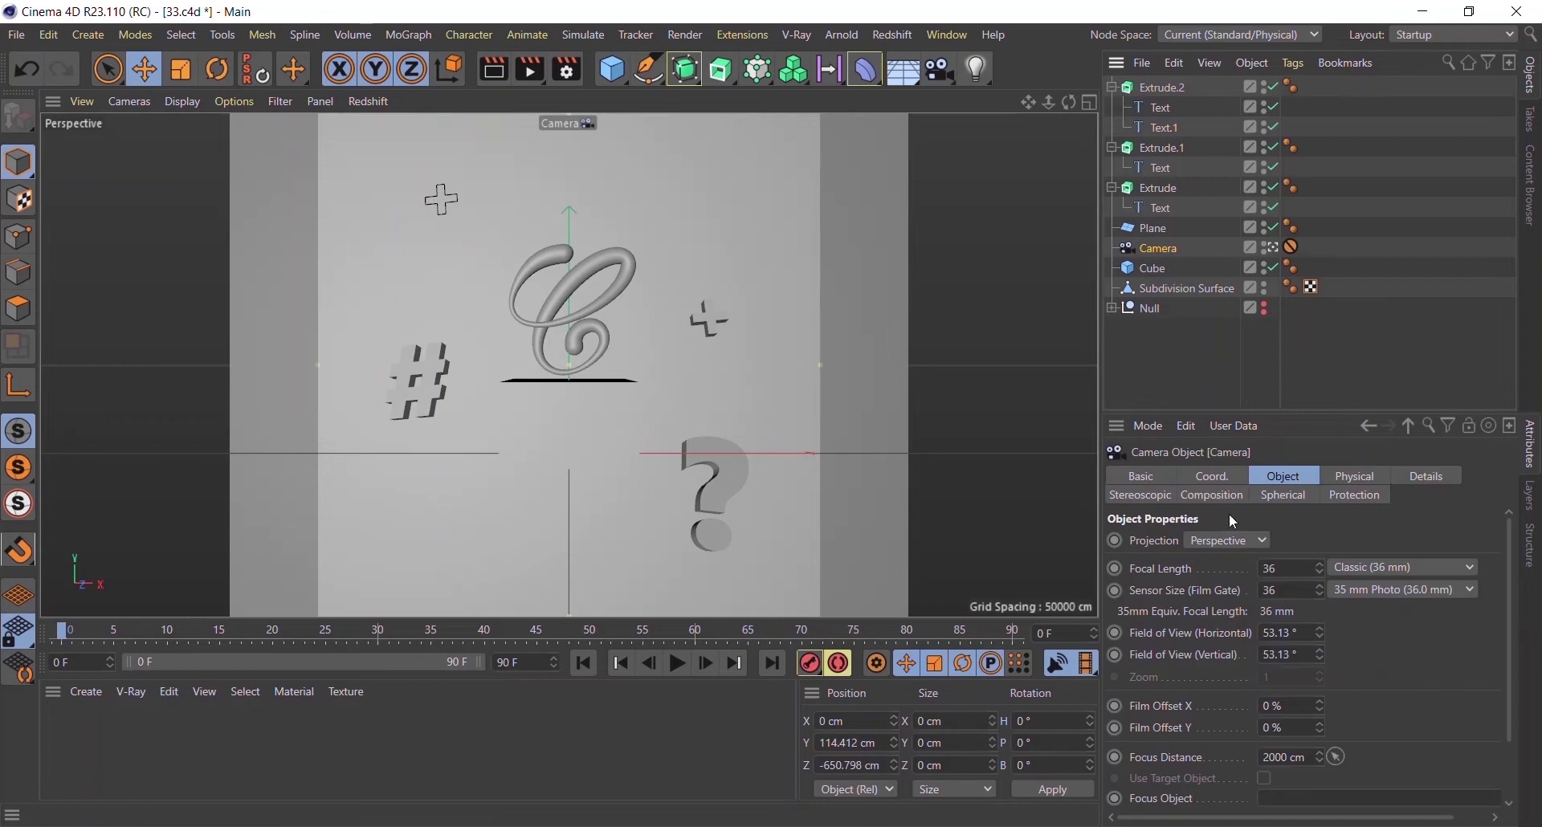
- Turn on the scene camera's diagonal composition guide
{"action": "left_click", "coordinate": [1213, 494]}
{"action": "left_click", "coordinate": [1206, 541]}
{"action": "left_click", "coordinate": [1338, 567]}
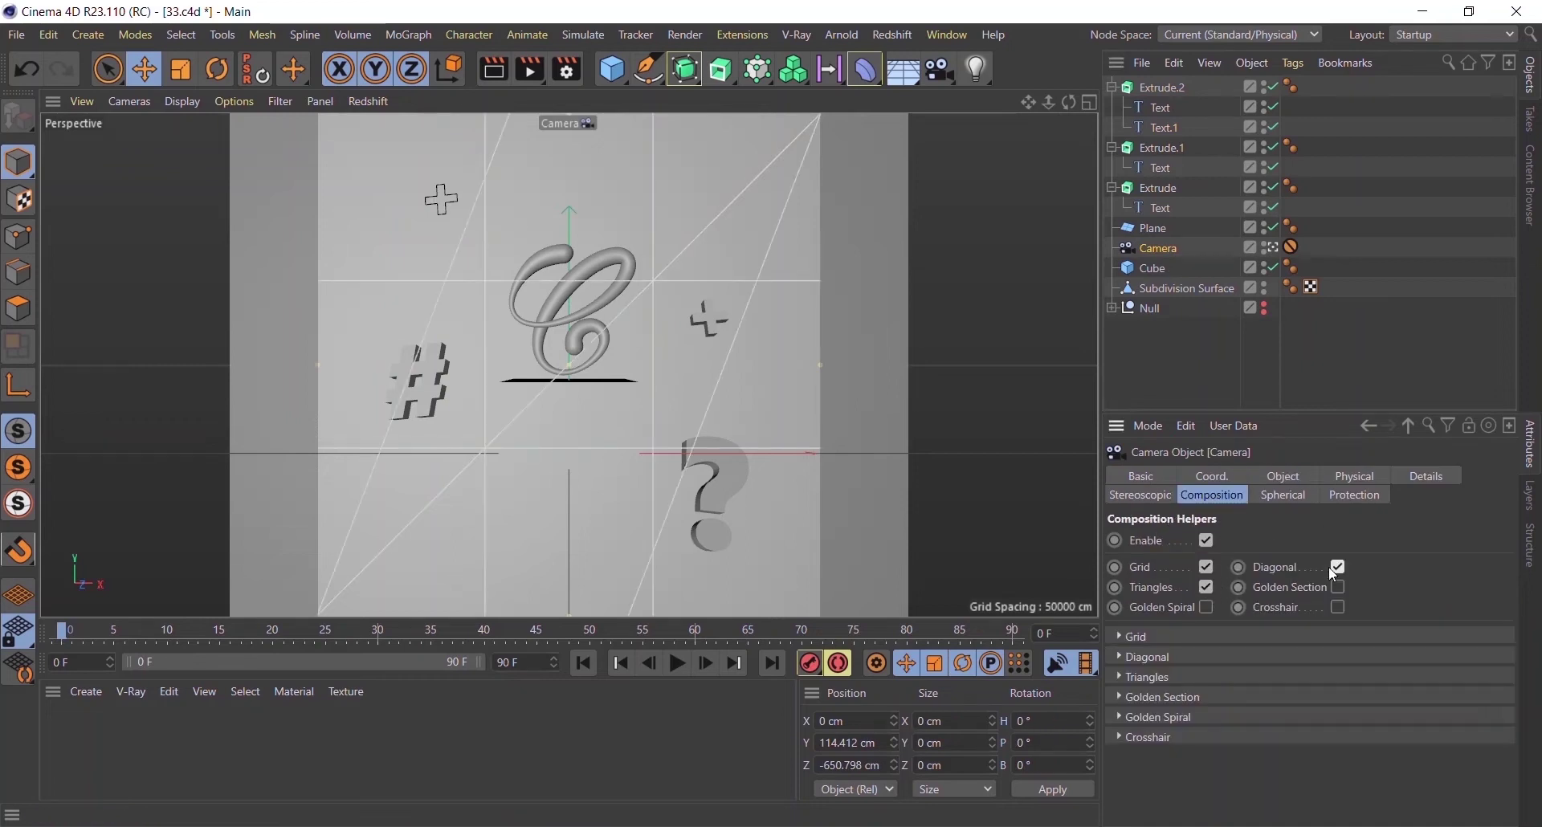
- Delete the extra plus copy, raise the remaining plus sign, and add a torus
{"action": "left_click", "coordinate": [1162, 127]}
{"action": "key", "text": "Delete"}
{"action": "left_click", "coordinate": [707, 317]}
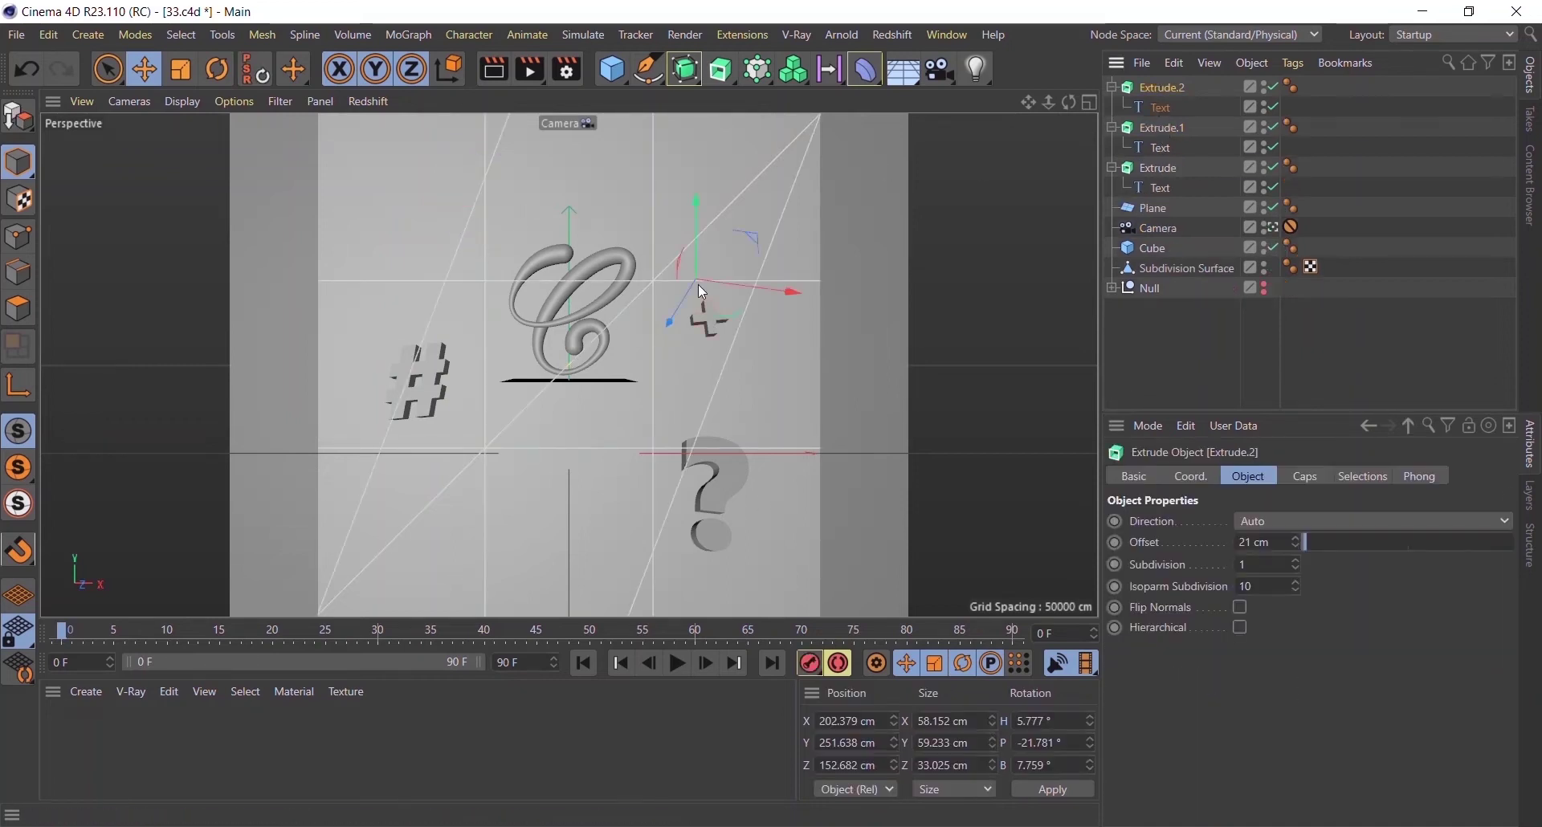
{"action": "mouse_move", "coordinate": [698, 285]}
{"action": "left_mouse_down"}
{"action": "mouse_move", "coordinate": [696, 219]}
{"action": "mouse_move", "coordinate": [715, 242]}
{"action": "left_mouse_up"}
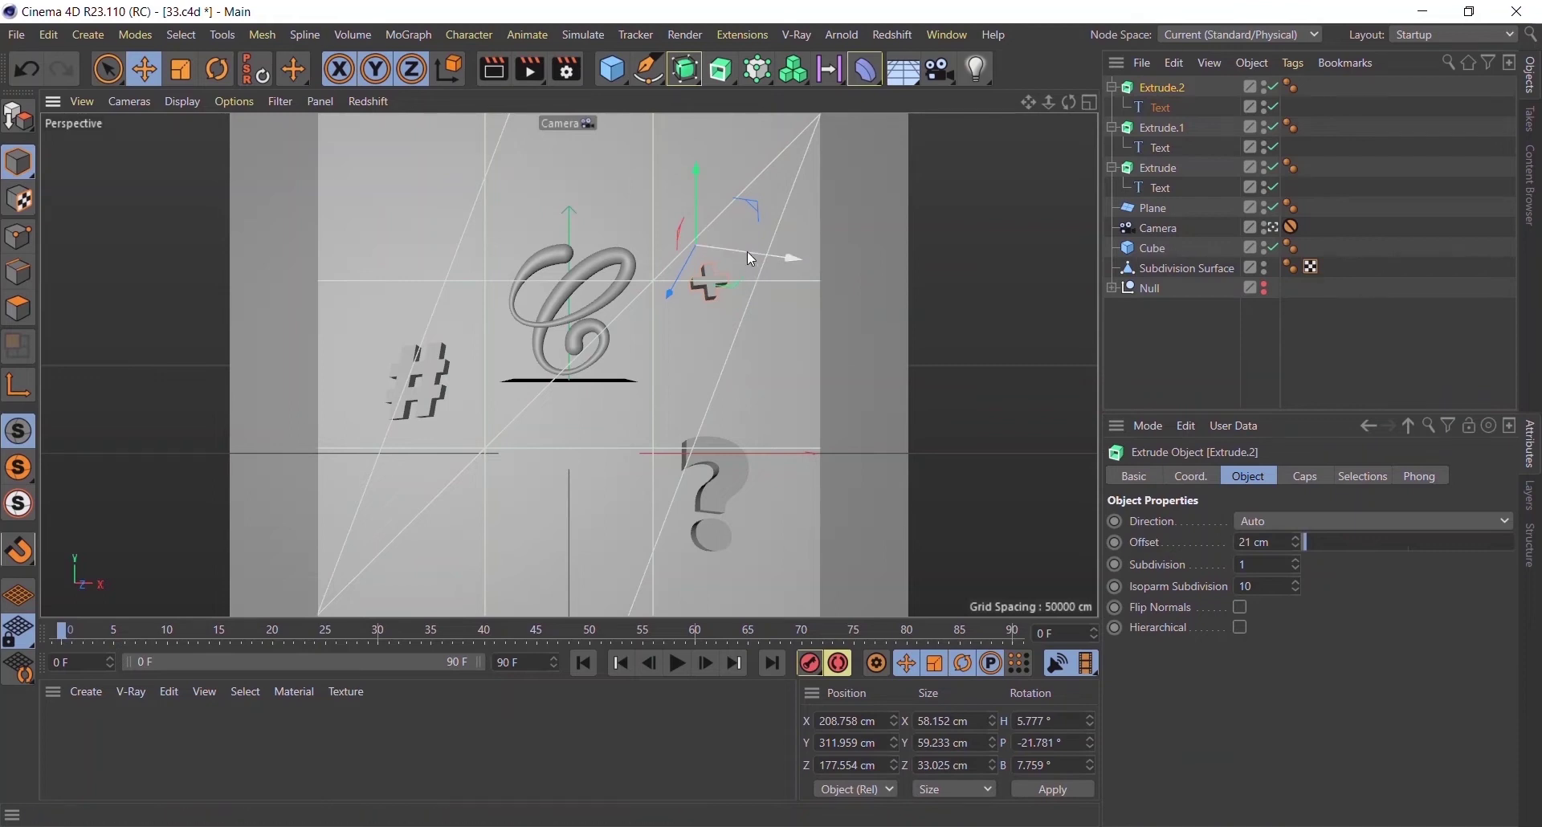
{"action": "left_click_drag", "start_coordinate": [803, 262], "coordinate": [796, 265]}
{"action": "left_click", "coordinate": [726, 496]}
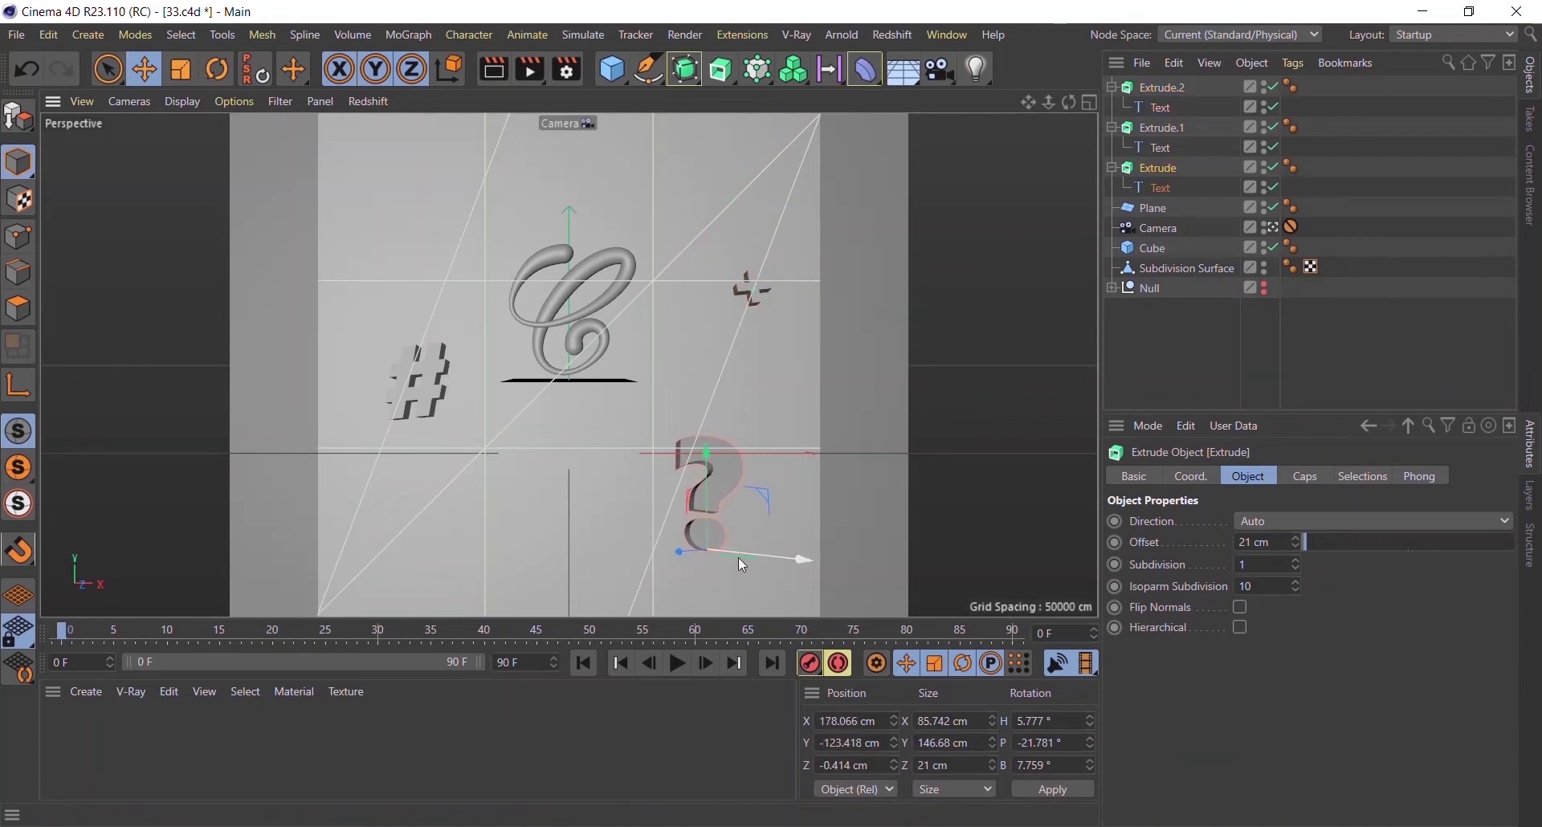
{"action": "left_click", "coordinate": [763, 281]}
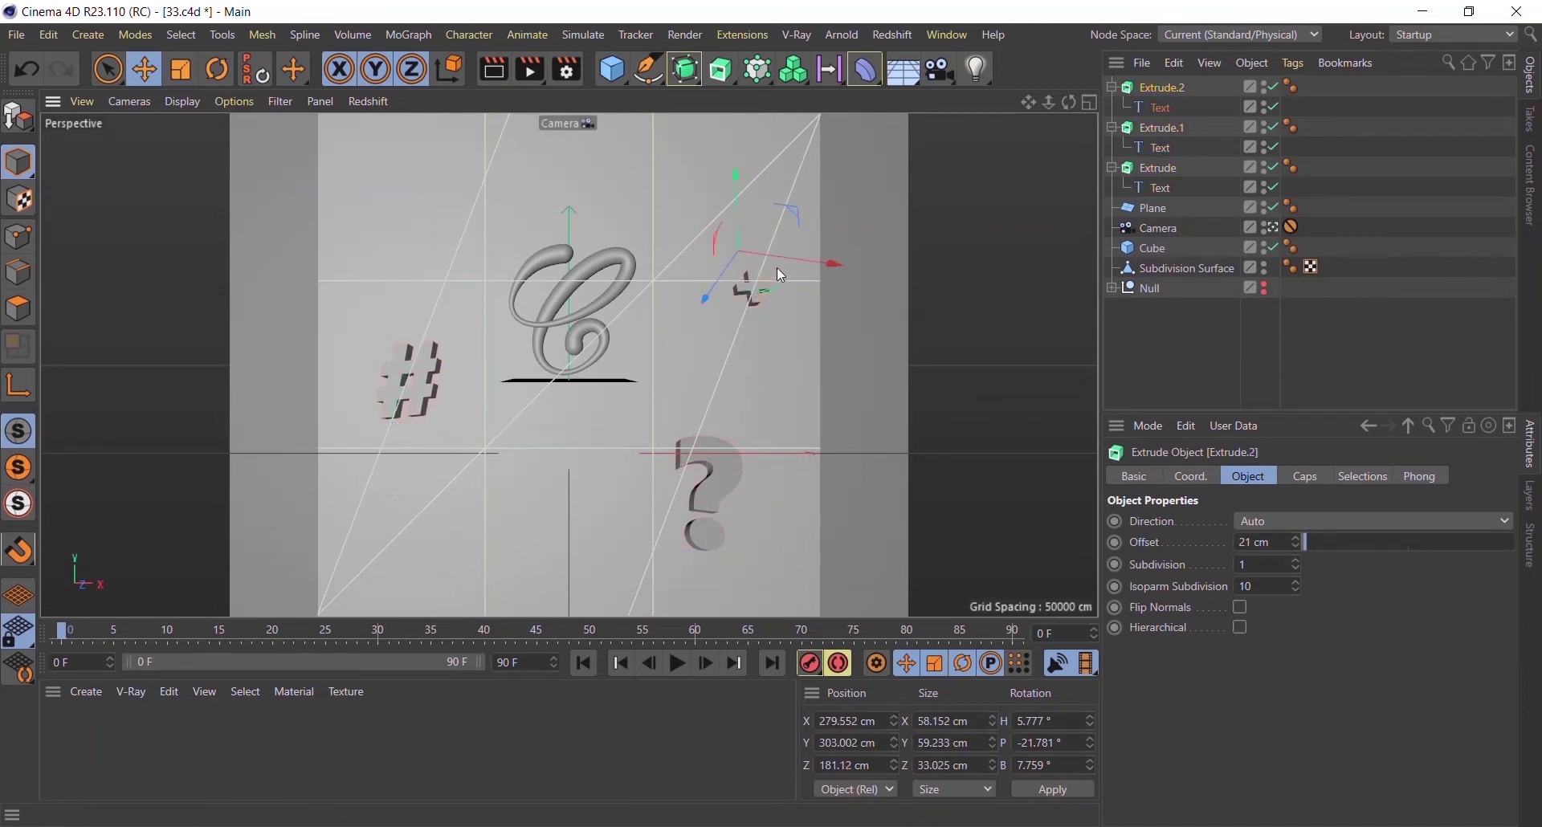
{"action": "left_click_drag", "start_coordinate": [629, 70], "coordinate": [777, 170]}
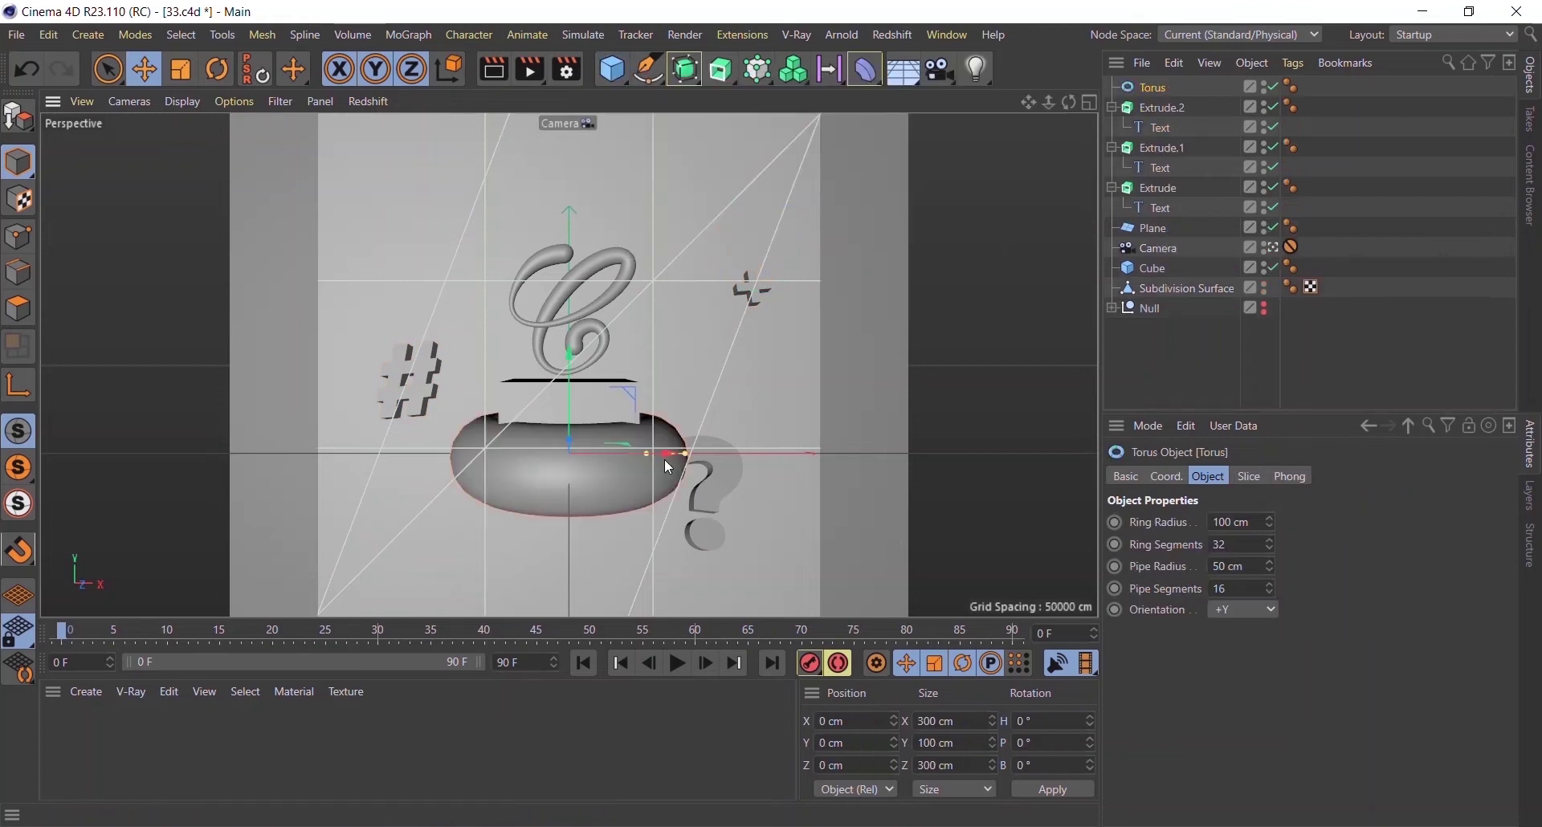
- Enlarge the torus ring, thin its pipe, and slice it into a 0–180° half ring
{"action": "left_click_drag", "start_coordinate": [665, 461], "coordinate": [920, 480]}
{"action": "key", "text": "r"}
{"action": "left_click", "coordinate": [1144, 88]}
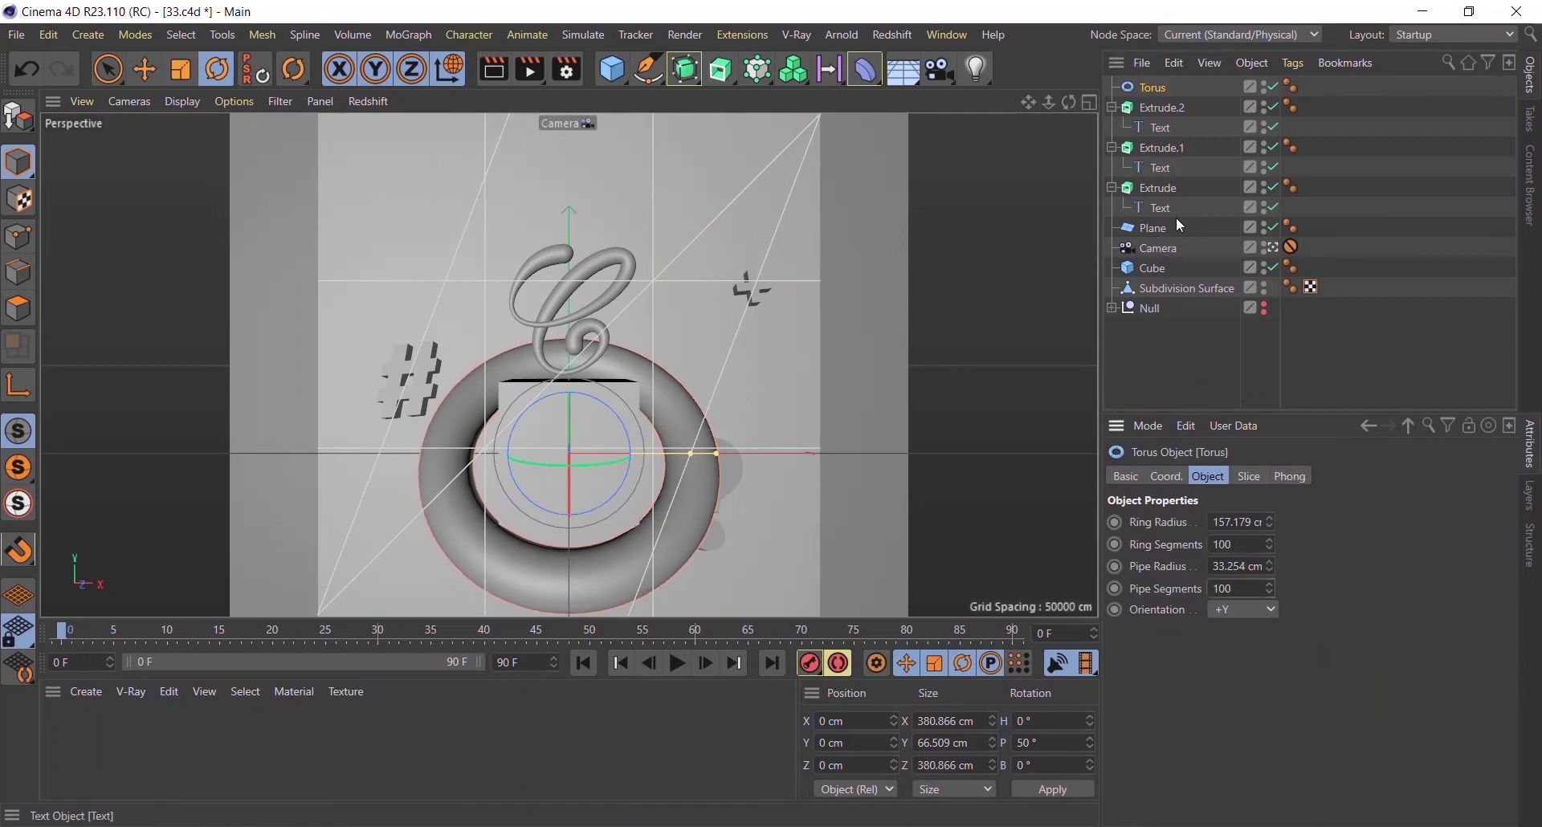
{"action": "left_click", "coordinate": [1249, 477]}
{"action": "left_click", "coordinate": [1202, 522]}
{"action": "mouse_move", "coordinate": [584, 474]}
{"action": "left_mouse_down"}
{"action": "mouse_move", "coordinate": [634, 432]}
{"action": "mouse_move", "coordinate": [601, 450]}
{"action": "mouse_move", "coordinate": [468, 445]}
{"action": "mouse_move", "coordinate": [460, 210]}
{"action": "mouse_move", "coordinate": [556, 223]}
{"action": "mouse_move", "coordinate": [287, 457]}
{"action": "left_mouse_up"}
- Shrink and tilt the half torus upper-left of the C, and set the copy's slice back to a full ring
{"action": "key", "text": "e"}
{"action": "key", "text": "t"}
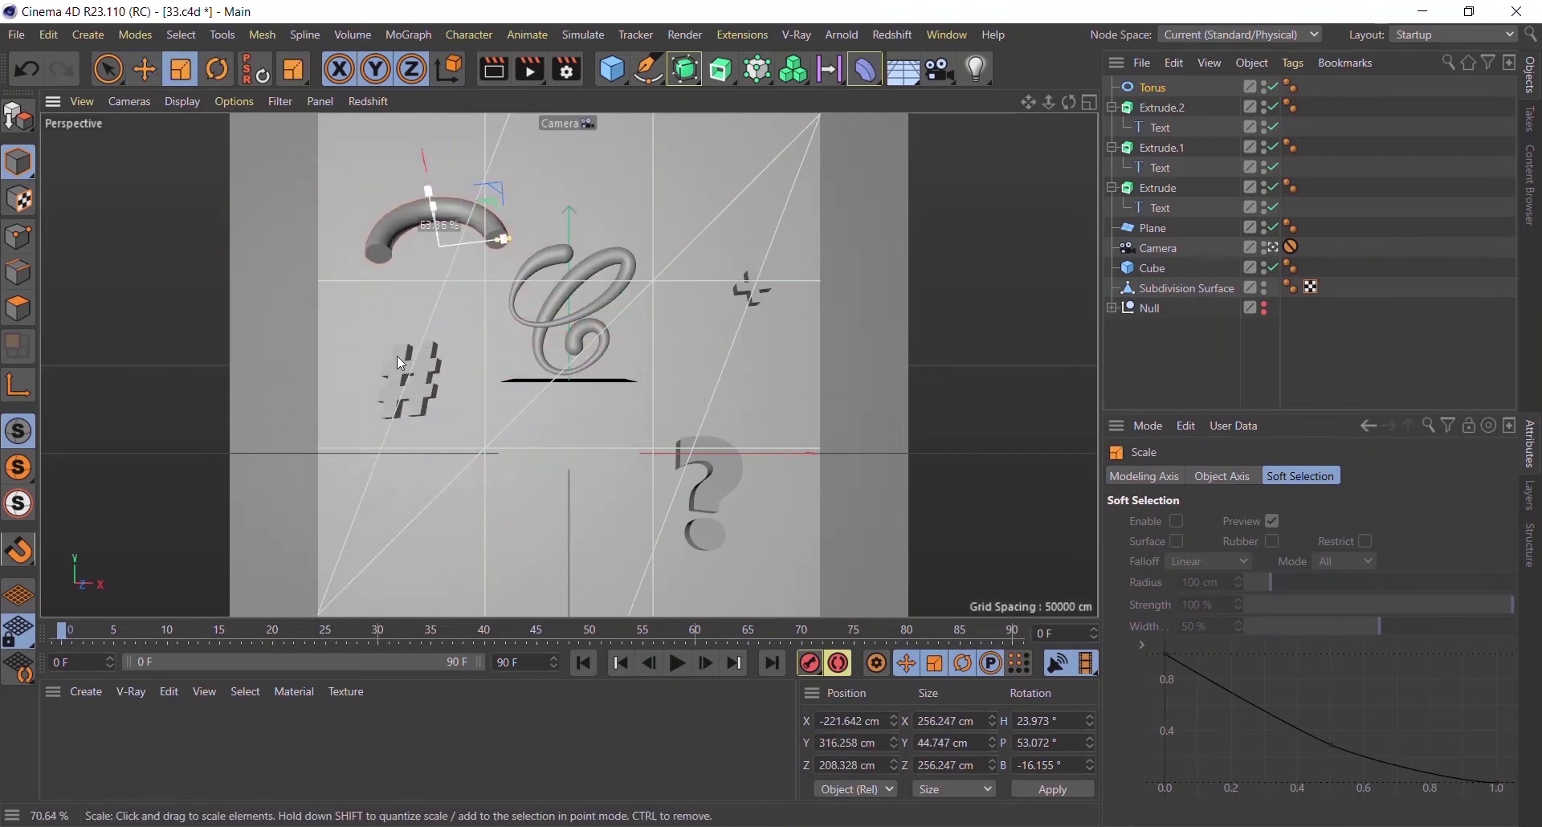
{"action": "key", "text": "r"}
{"action": "mouse_move", "coordinate": [450, 320]}
{"action": "left_mouse_down"}
{"action": "mouse_move", "coordinate": [466, 296]}
{"action": "mouse_move", "coordinate": [524, 292]}
{"action": "mouse_move", "coordinate": [480, 292]}
{"action": "mouse_move", "coordinate": [445, 326]}
{"action": "mouse_move", "coordinate": [376, 328]}
{"action": "left_mouse_up"}
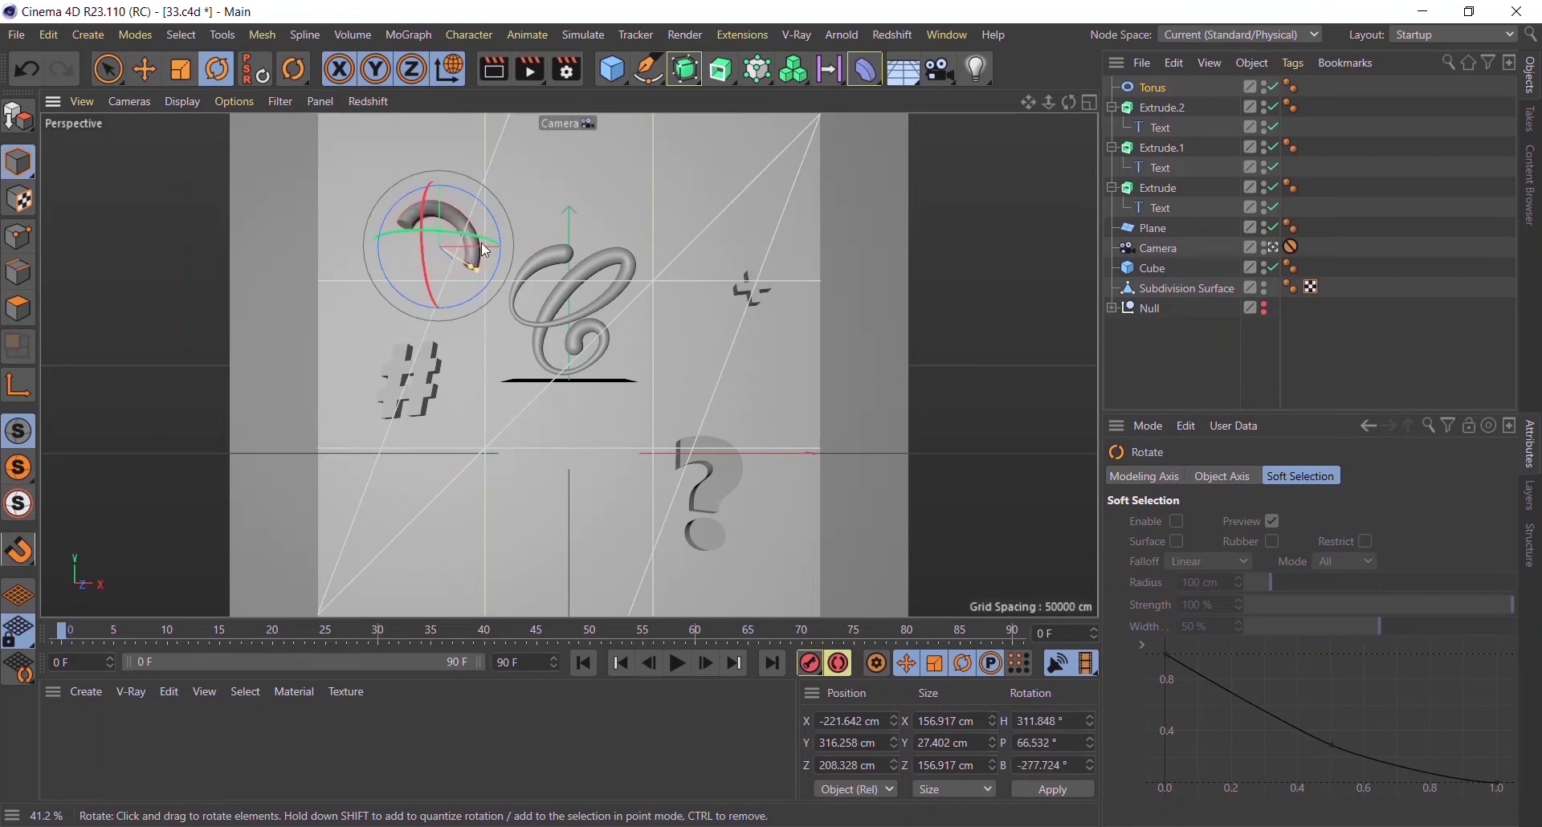
{"action": "key", "text": "e"}
{"action": "left_click", "coordinate": [1148, 87]}
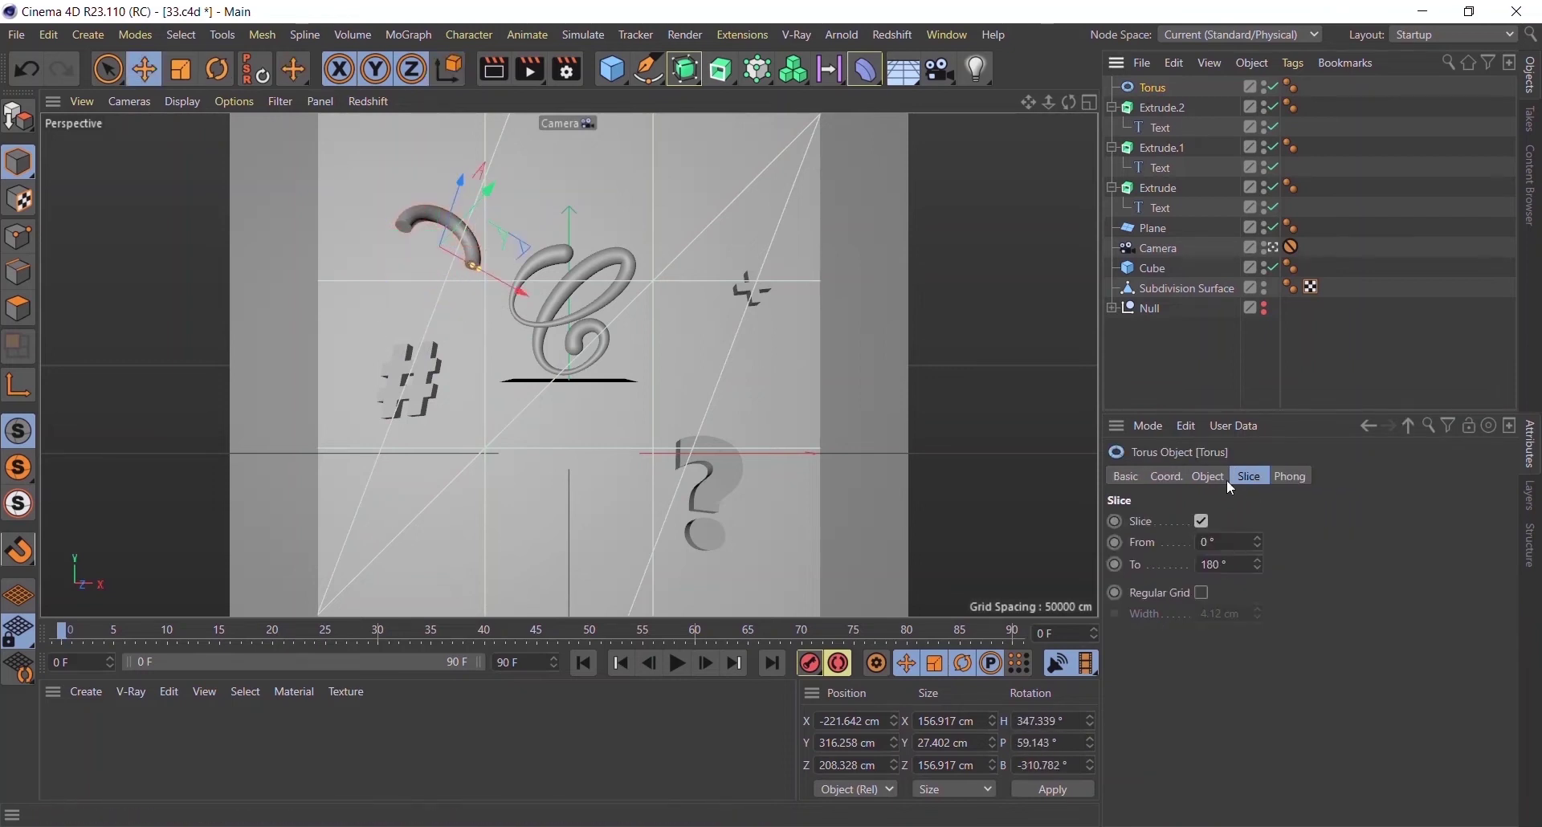
{"action": "left_click", "coordinate": [1208, 476]}
{"action": "left_click_drag", "start_coordinate": [1272, 527], "coordinate": [1270, 572]}
{"action": "key", "text": "ctrl+z"}
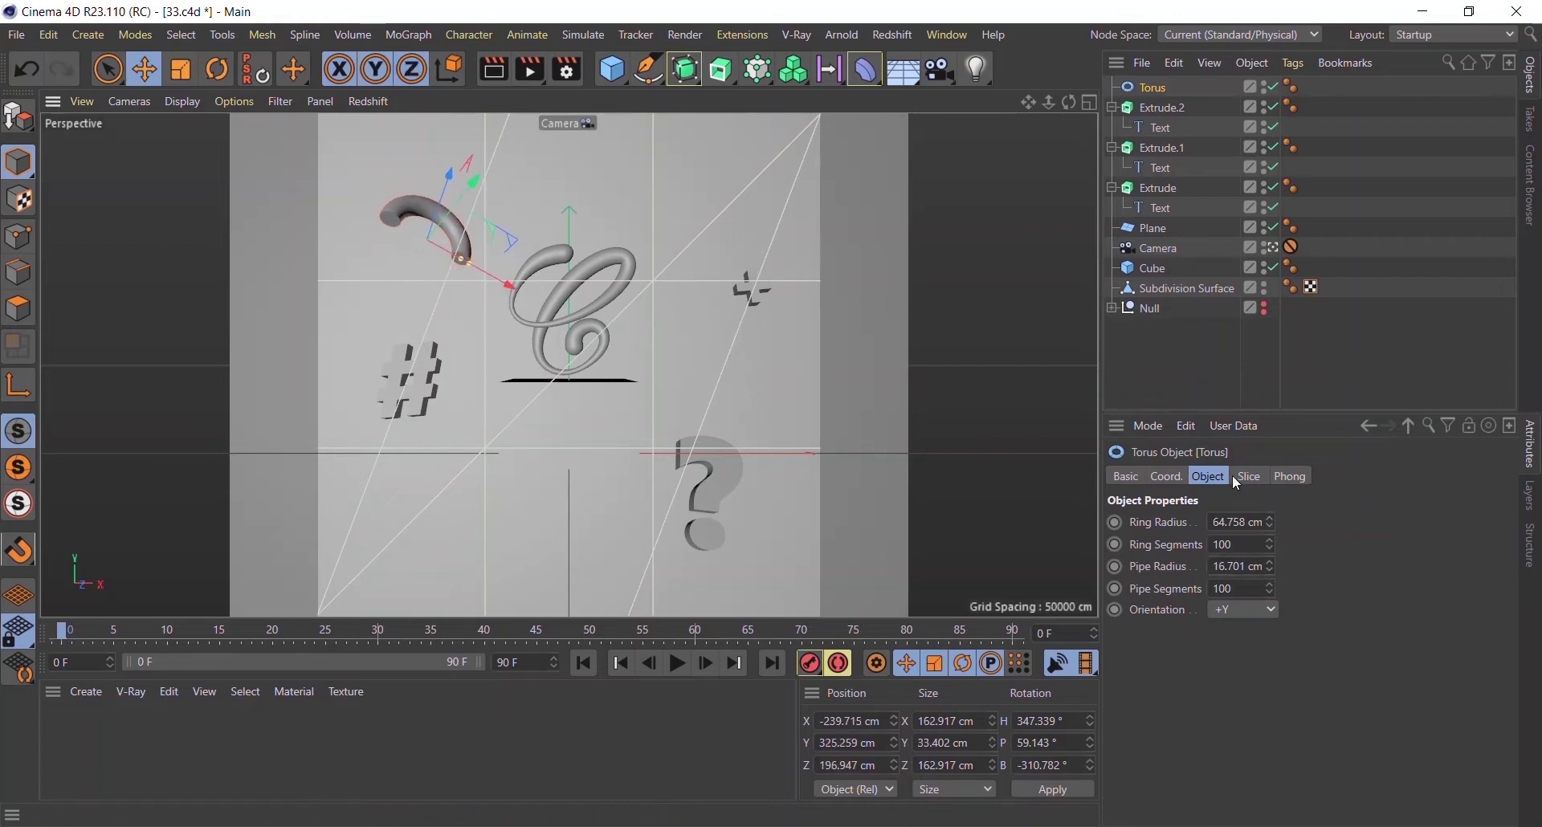
{"action": "left_click", "coordinate": [1250, 477]}
{"action": "left_click", "coordinate": [1202, 522]}
- Resize the small ring's pipe, move it up and right, and tilt it in camera view
{"action": "mouse_move", "coordinate": [480, 270]}
{"action": "left_mouse_down"}
{"action": "mouse_move", "coordinate": [745, 438]}
{"action": "mouse_move", "coordinate": [760, 397]}
{"action": "mouse_move", "coordinate": [739, 297]}
{"action": "mouse_move", "coordinate": [680, 428]}
{"action": "left_mouse_up"}
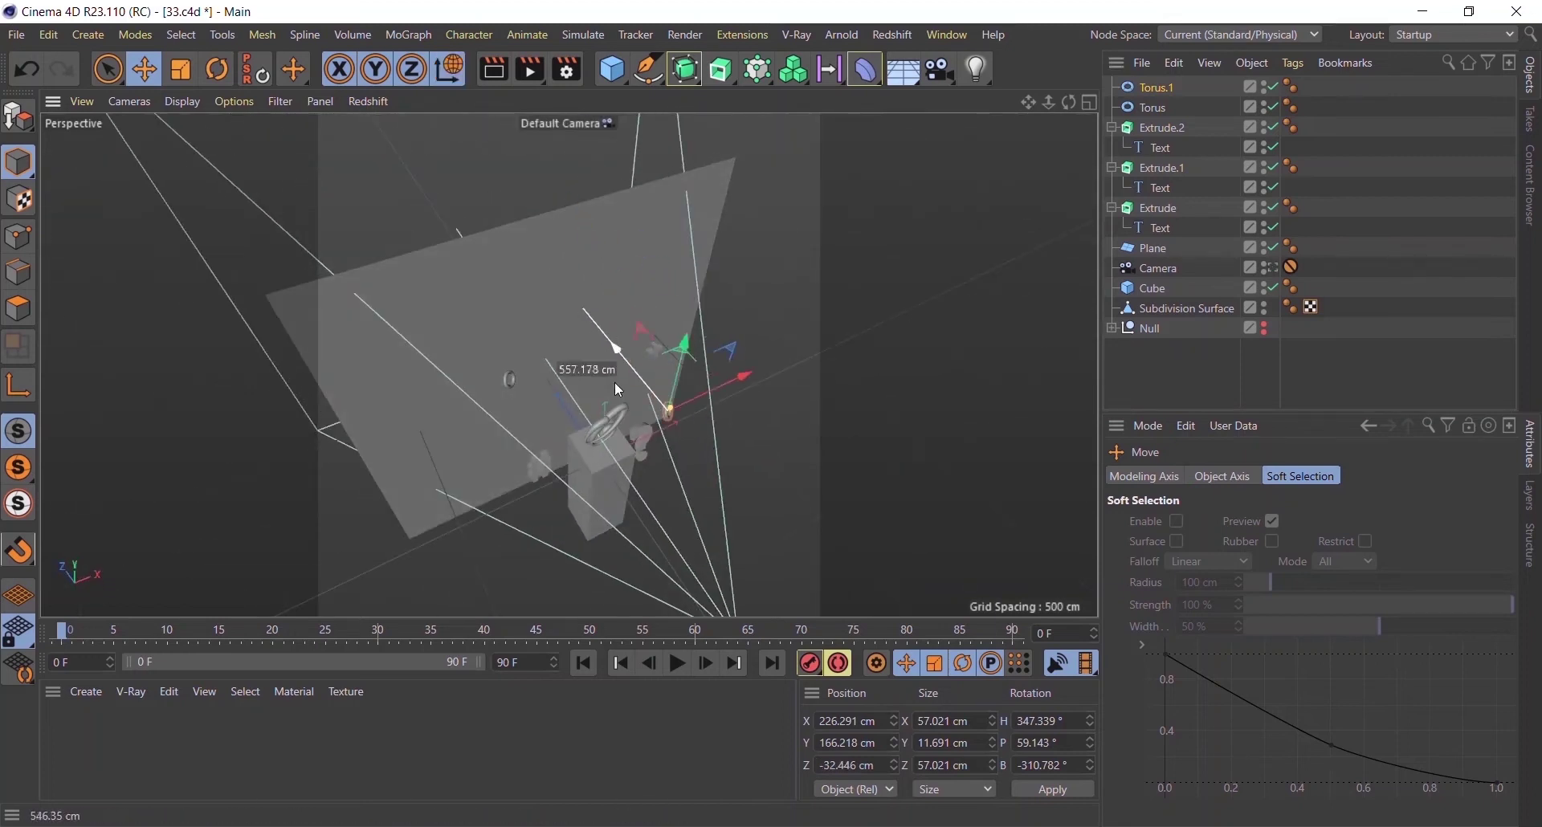
{"action": "left_click_drag", "start_coordinate": [615, 384], "coordinate": [714, 359]}
{"action": "left_click", "coordinate": [1271, 269]}
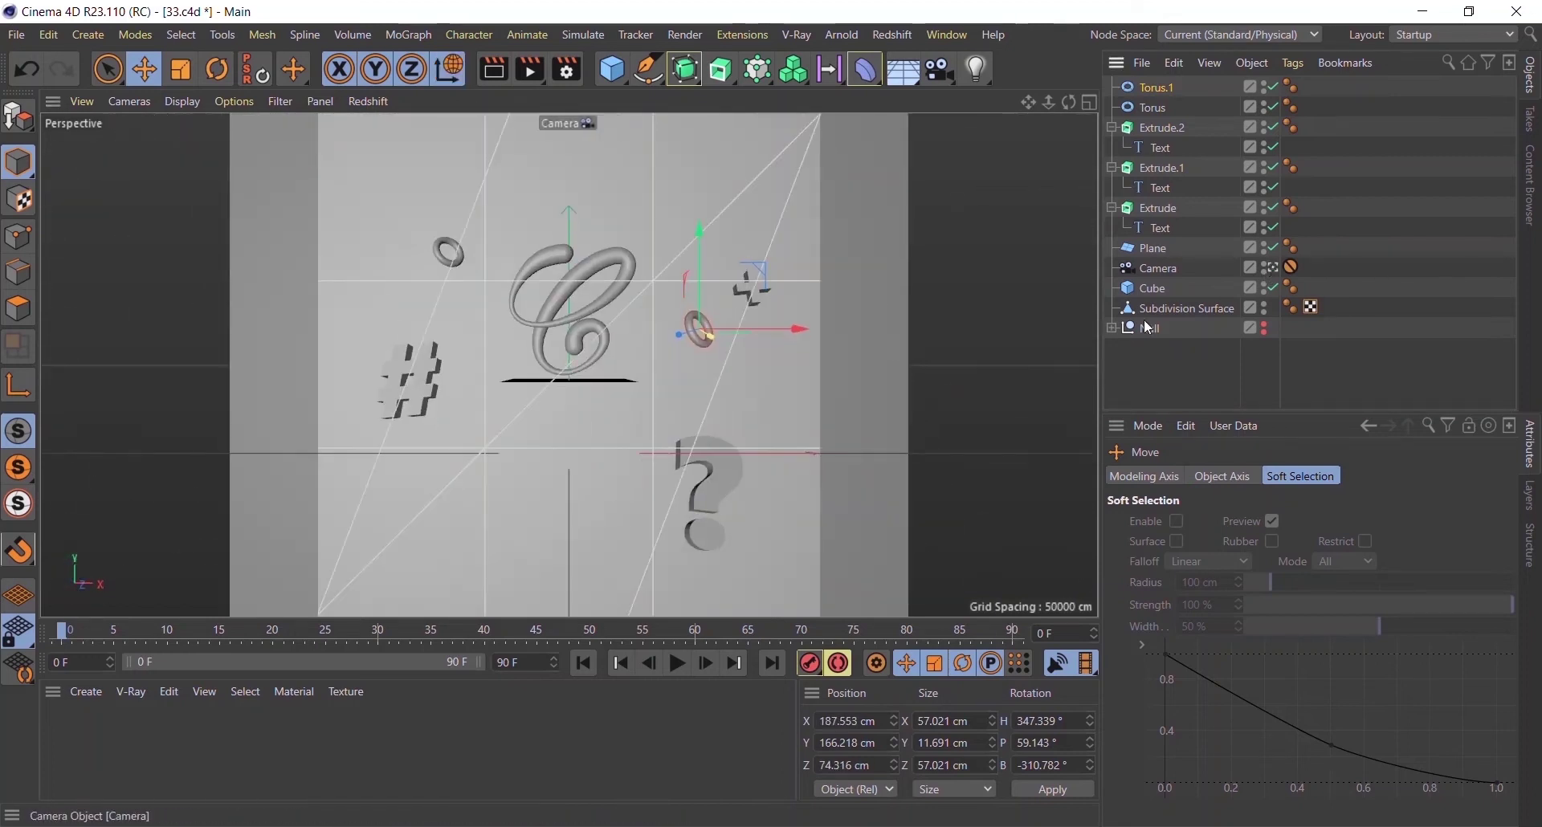
{"action": "key", "text": "r"}
{"action": "mouse_move", "coordinate": [682, 305]}
{"action": "left_mouse_down"}
{"action": "mouse_move", "coordinate": [608, 277]}
{"action": "mouse_move", "coordinate": [716, 307]}
{"action": "mouse_move", "coordinate": [729, 544]}
{"action": "left_mouse_up"}
{"action": "key", "text": "e"}
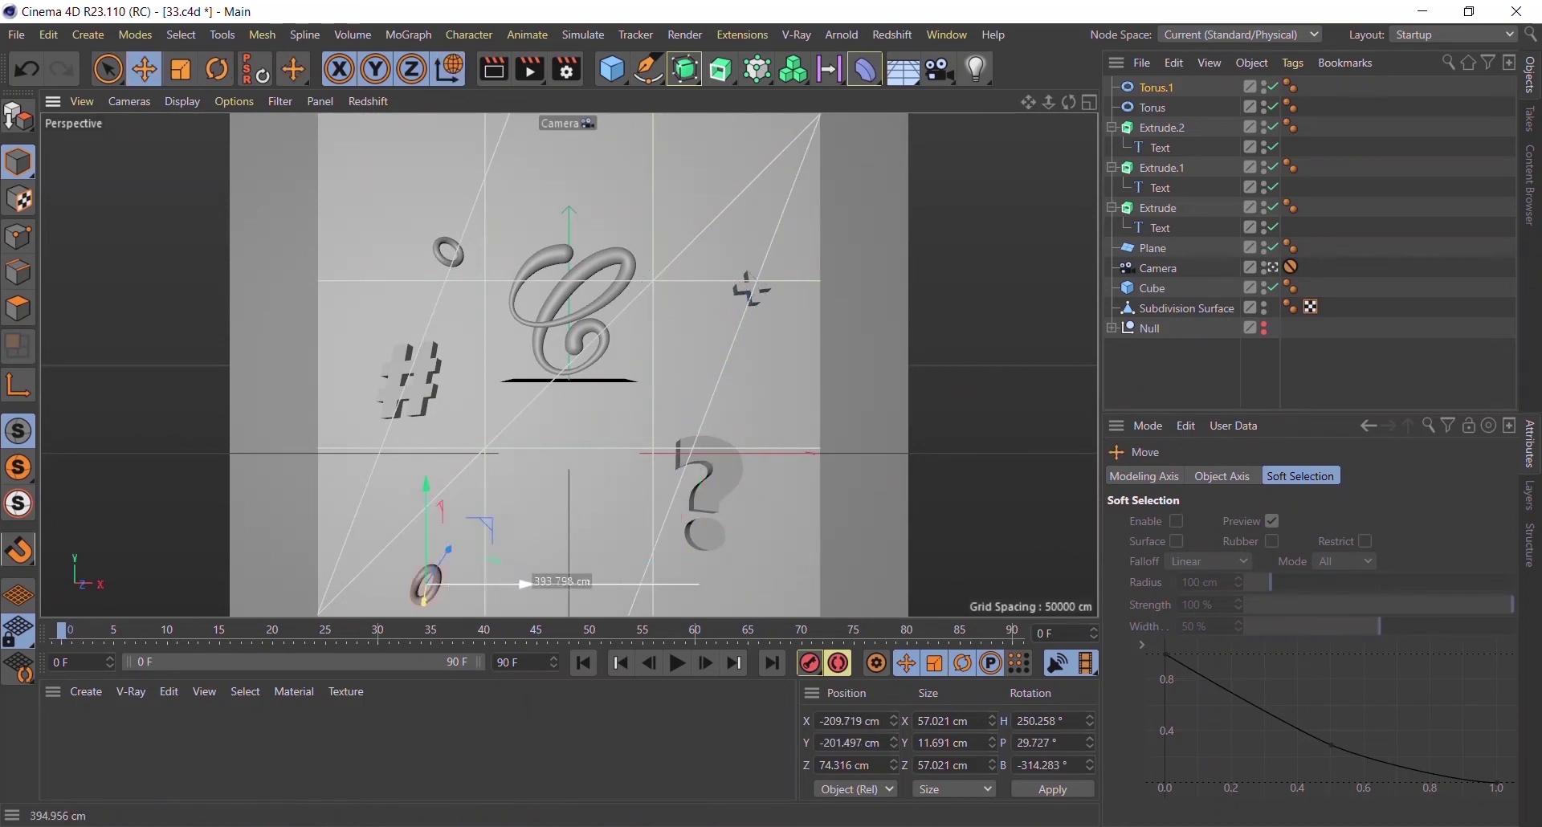
- Move the small ring to the upper right and delete an extra ring copy
{"action": "left_click", "coordinate": [721, 464]}
{"action": "left_click", "coordinate": [735, 590]}
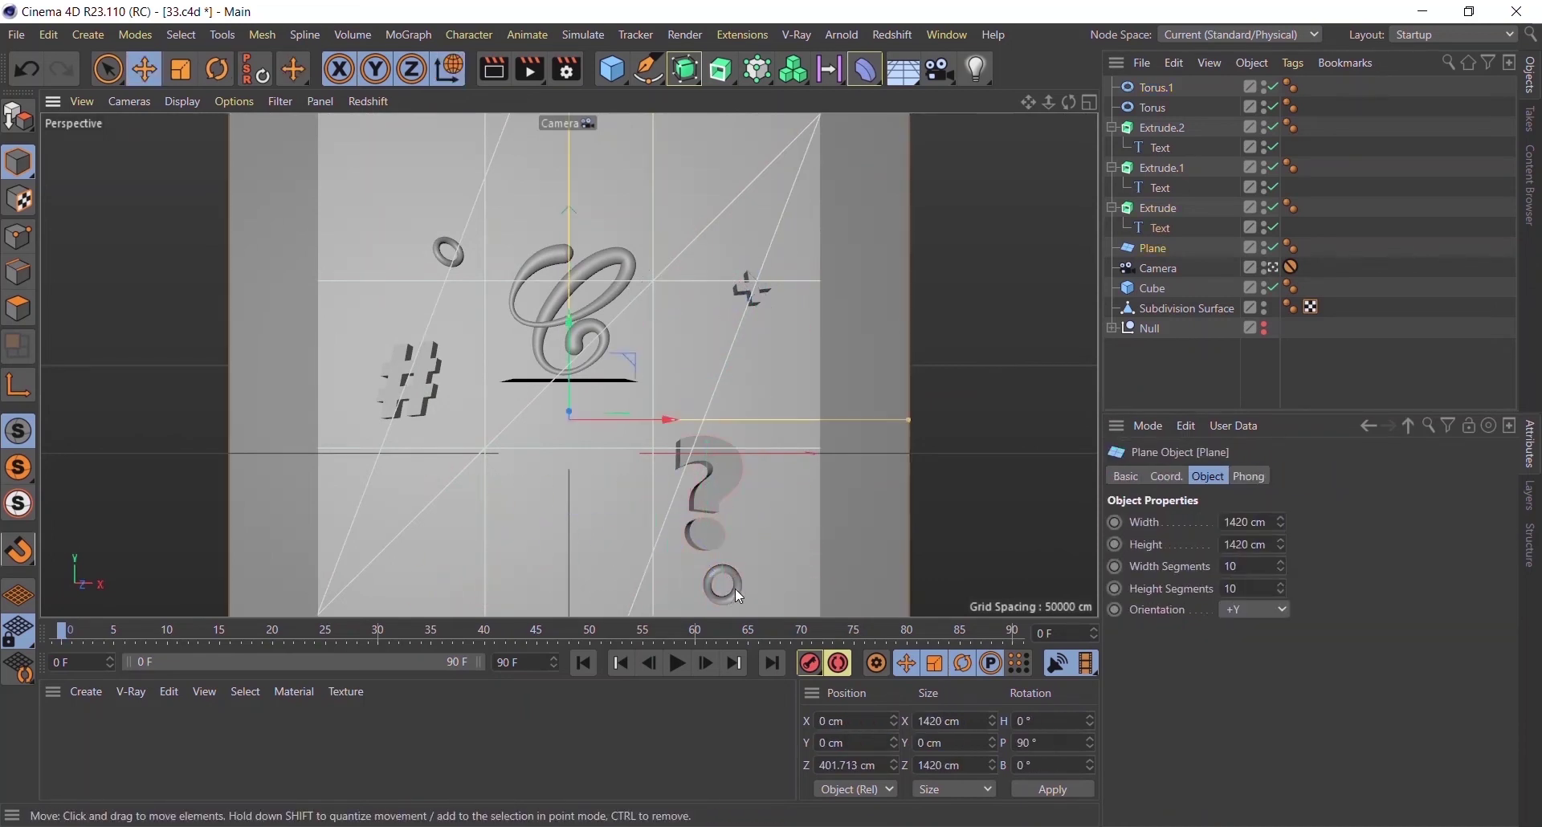
{"action": "left_click", "coordinate": [722, 570]}
{"action": "left_click_drag", "start_coordinate": [723, 562], "coordinate": [744, 379]}
{"action": "left_click_drag", "start_coordinate": [720, 175], "coordinate": [700, 131]}
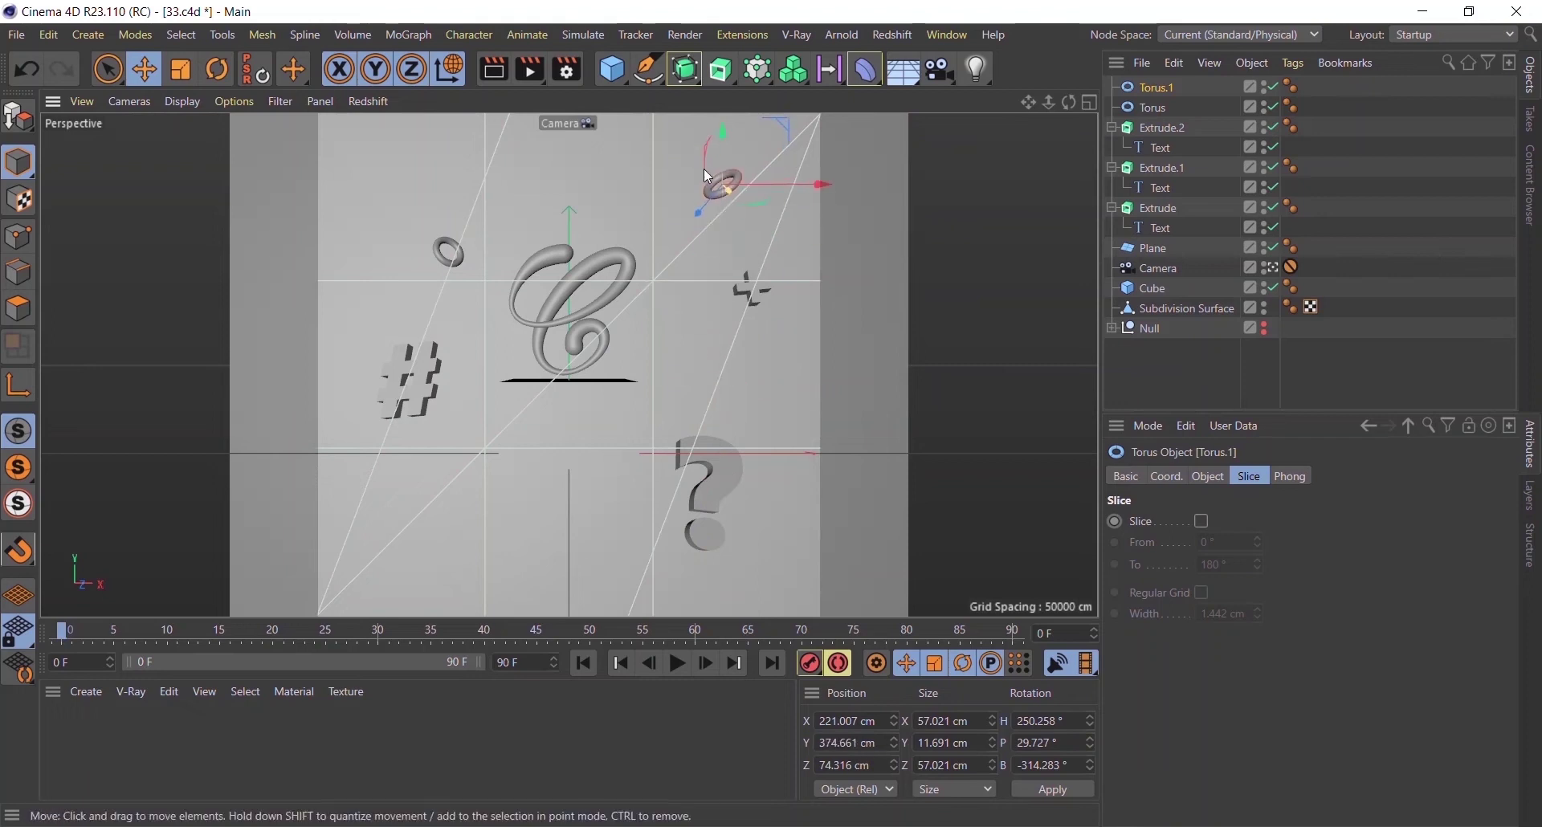
{"action": "key", "text": "r"}
{"action": "key", "text": "Delete"}
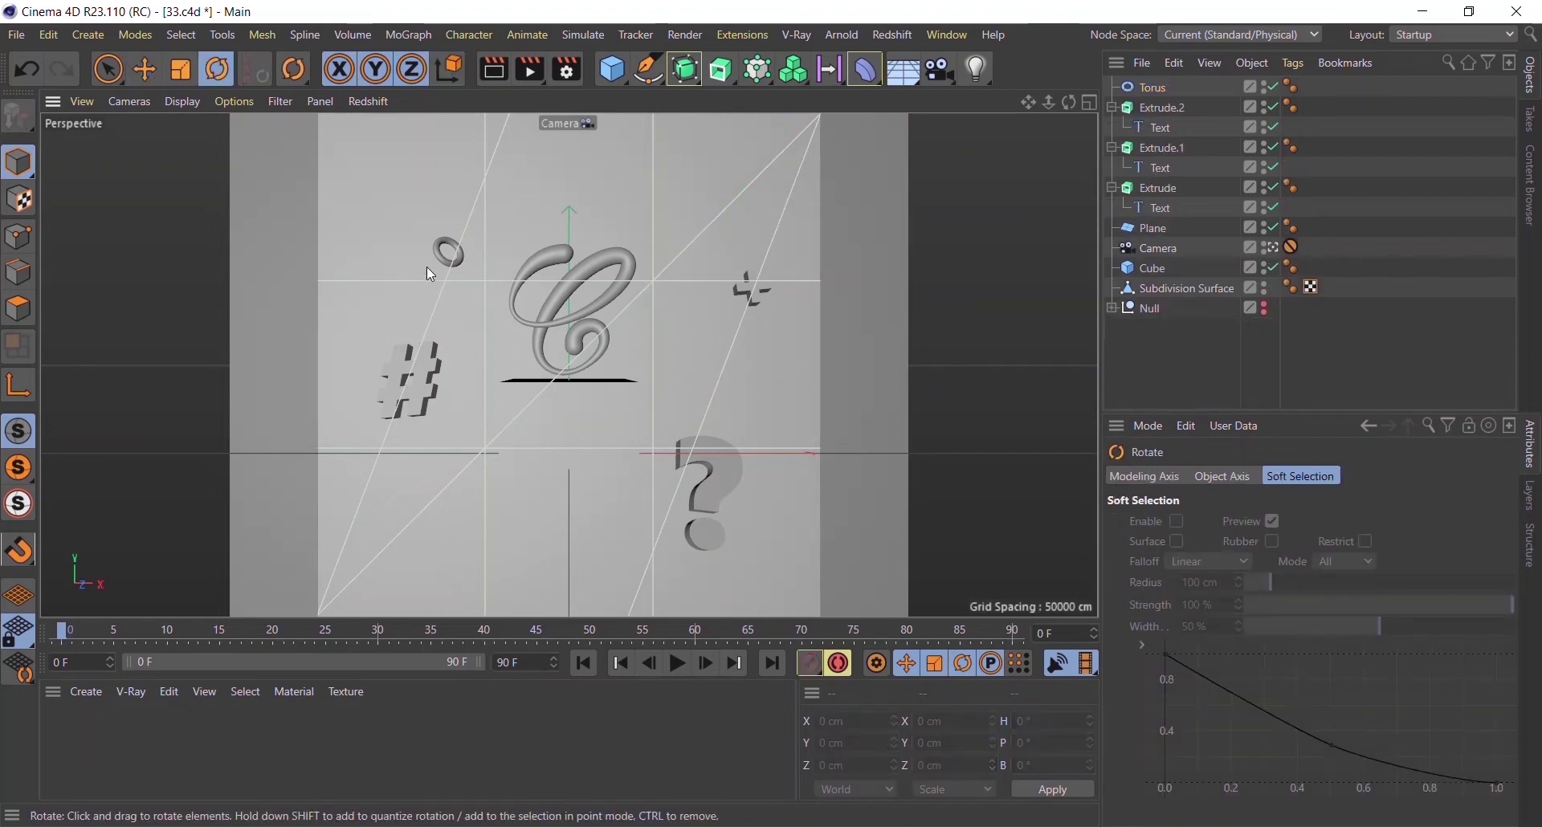
- Duplicate the torus into a smaller, about 42.72 cm, tilted copy beside the plus sign
{"action": "left_click", "coordinate": [447, 253]}
{"action": "key", "text": "e"}
{"action": "left_click_drag", "start_coordinate": [482, 197], "coordinate": [803, 464], "text": "ctrl"}
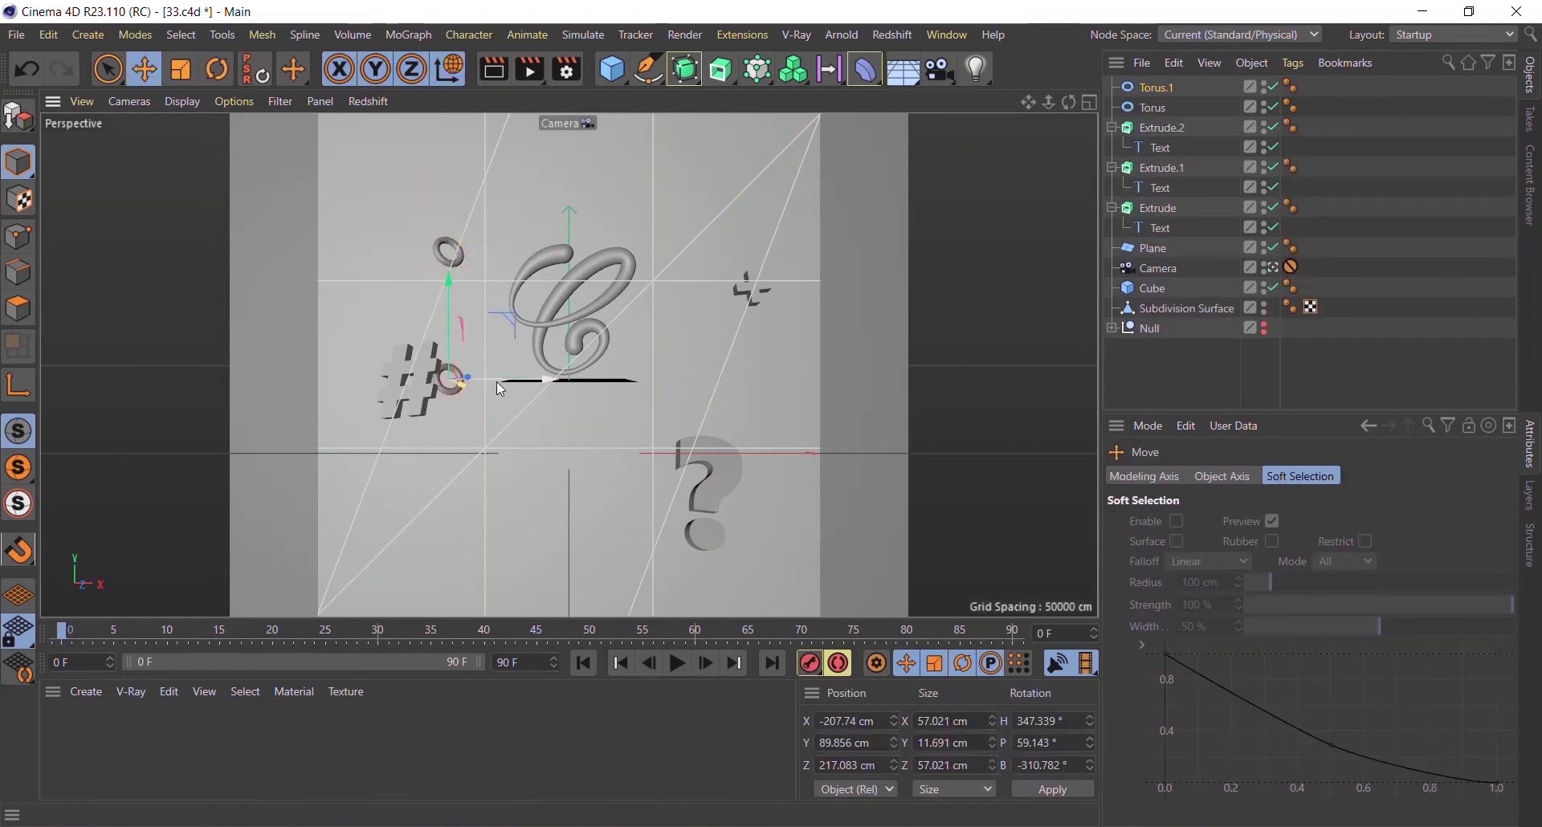
{"action": "mouse_move", "coordinate": [763, 362]}
{"action": "left_mouse_down"}
{"action": "mouse_move", "coordinate": [881, 377]}
{"action": "mouse_move", "coordinate": [819, 418]}
{"action": "mouse_move", "coordinate": [702, 430]}
{"action": "mouse_move", "coordinate": [667, 399]}
{"action": "mouse_move", "coordinate": [812, 402]}
{"action": "left_mouse_up"}
{"action": "key", "text": "t"}
{"action": "key", "text": "r"}
{"action": "key", "text": "e"}
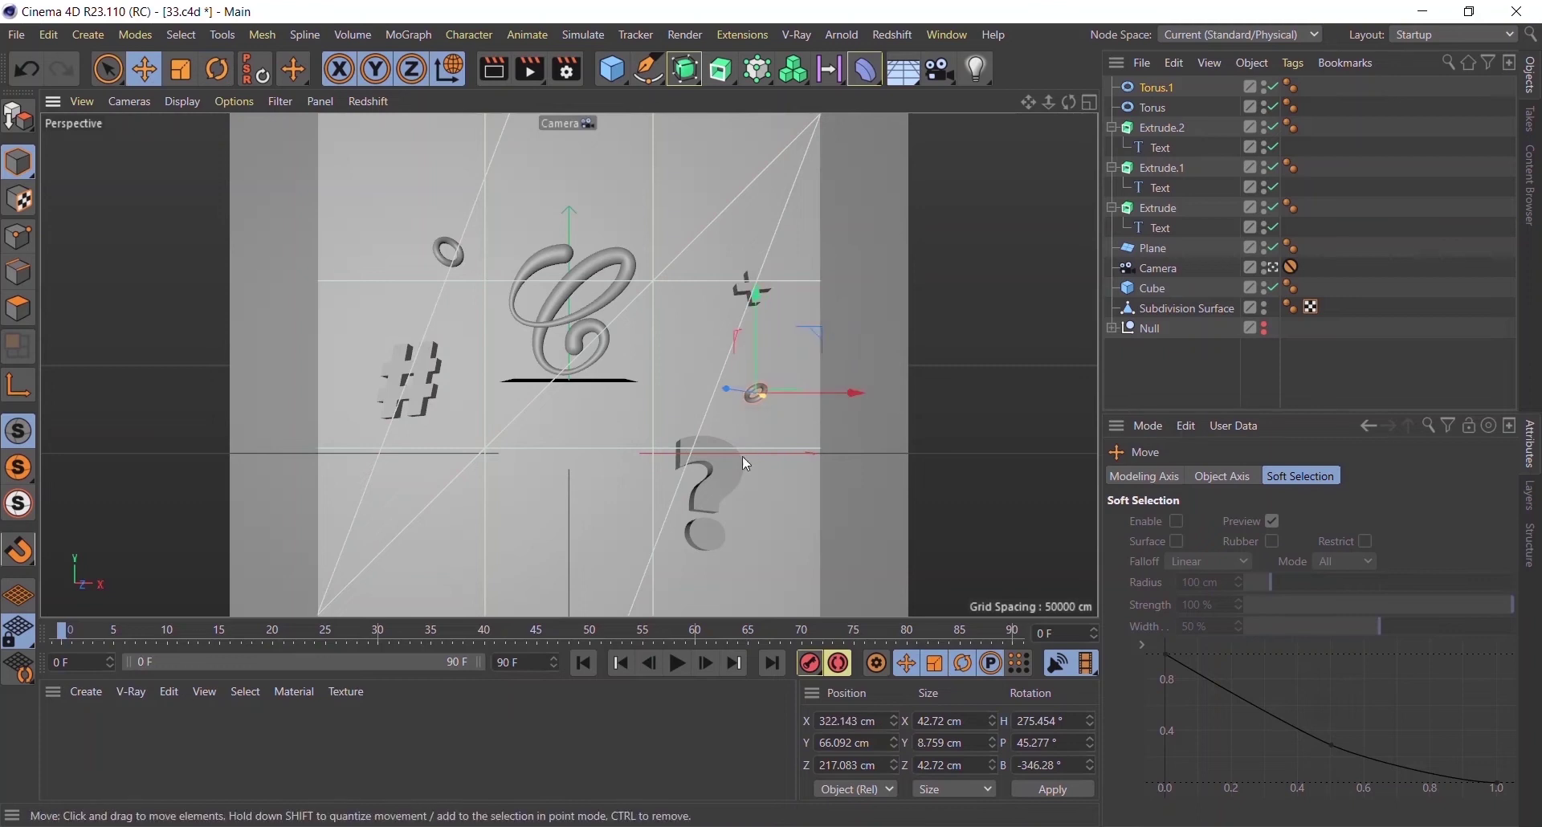
{"action": "left_click", "coordinate": [613, 71]}
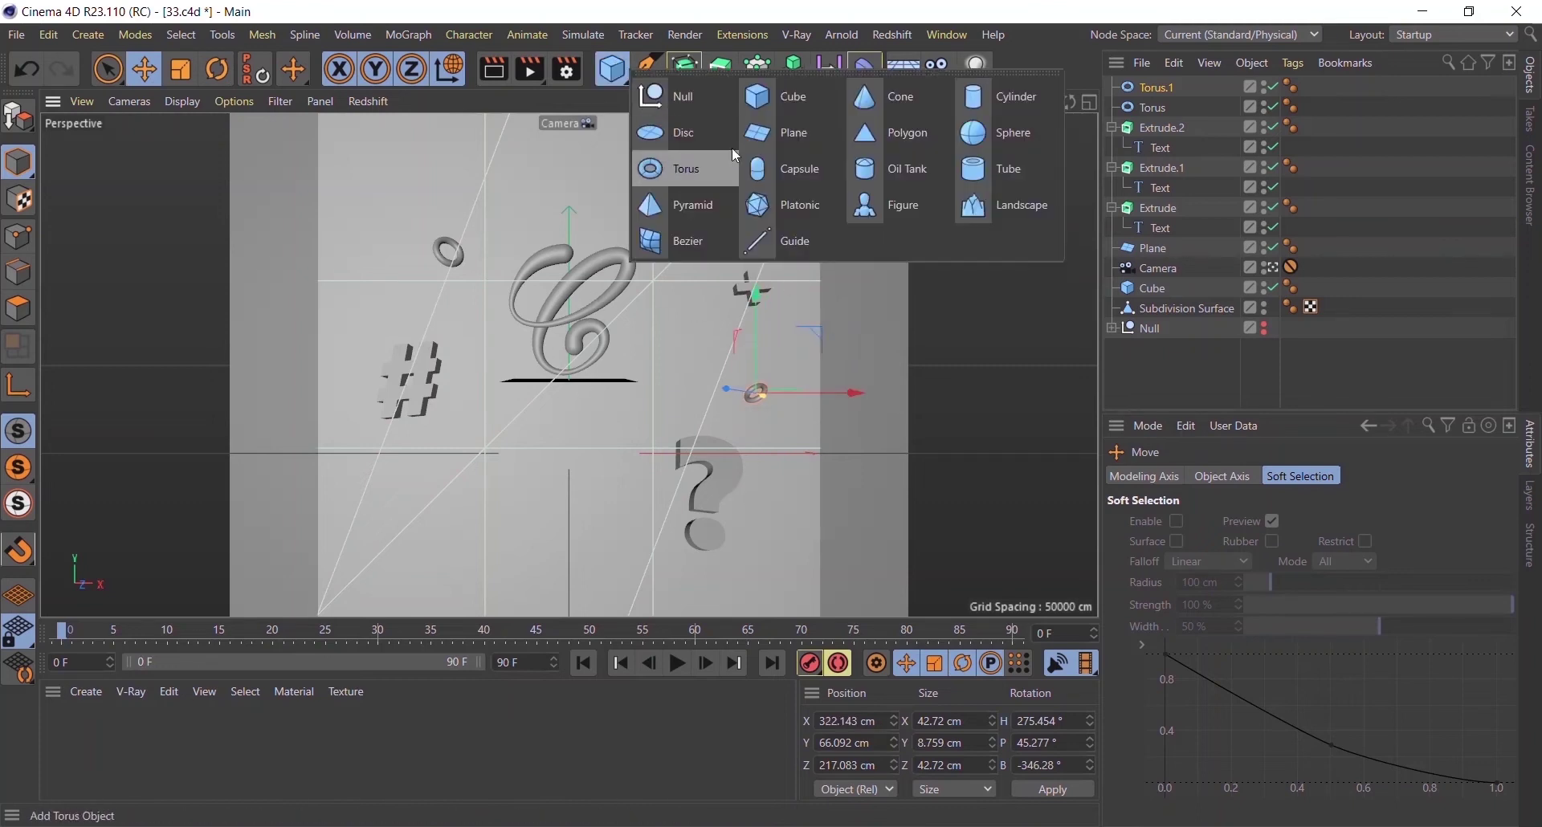
- Add a small sphere and scatter copies around the C, enlarging one in the lower right
{"action": "left_click", "coordinate": [900, 133]}
{"action": "left_click_drag", "start_coordinate": [646, 454], "coordinate": [630, 466]}
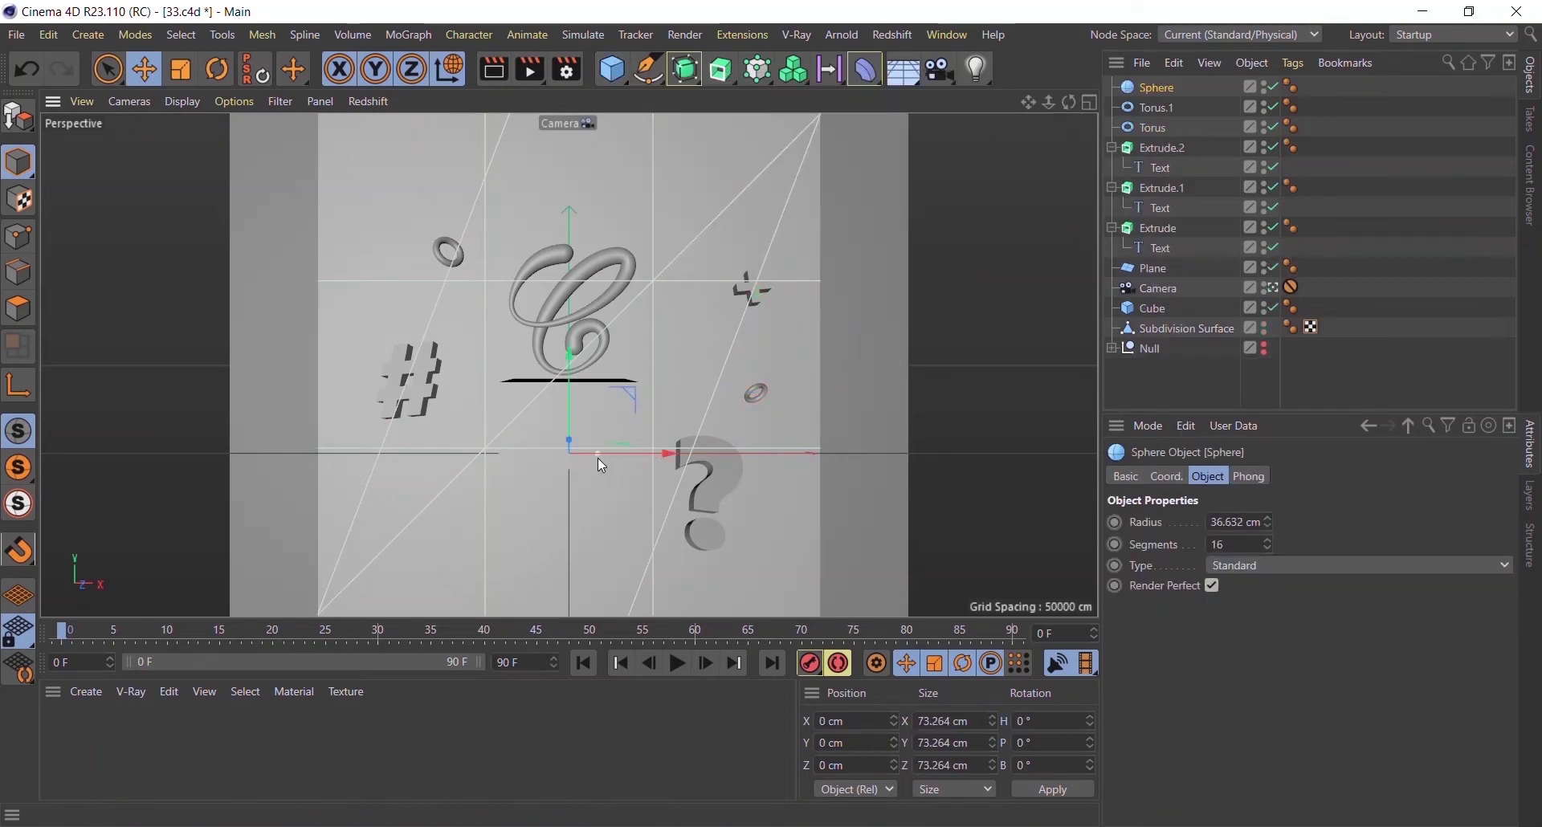
{"action": "left_click_drag", "start_coordinate": [578, 164], "coordinate": [707, 166]}
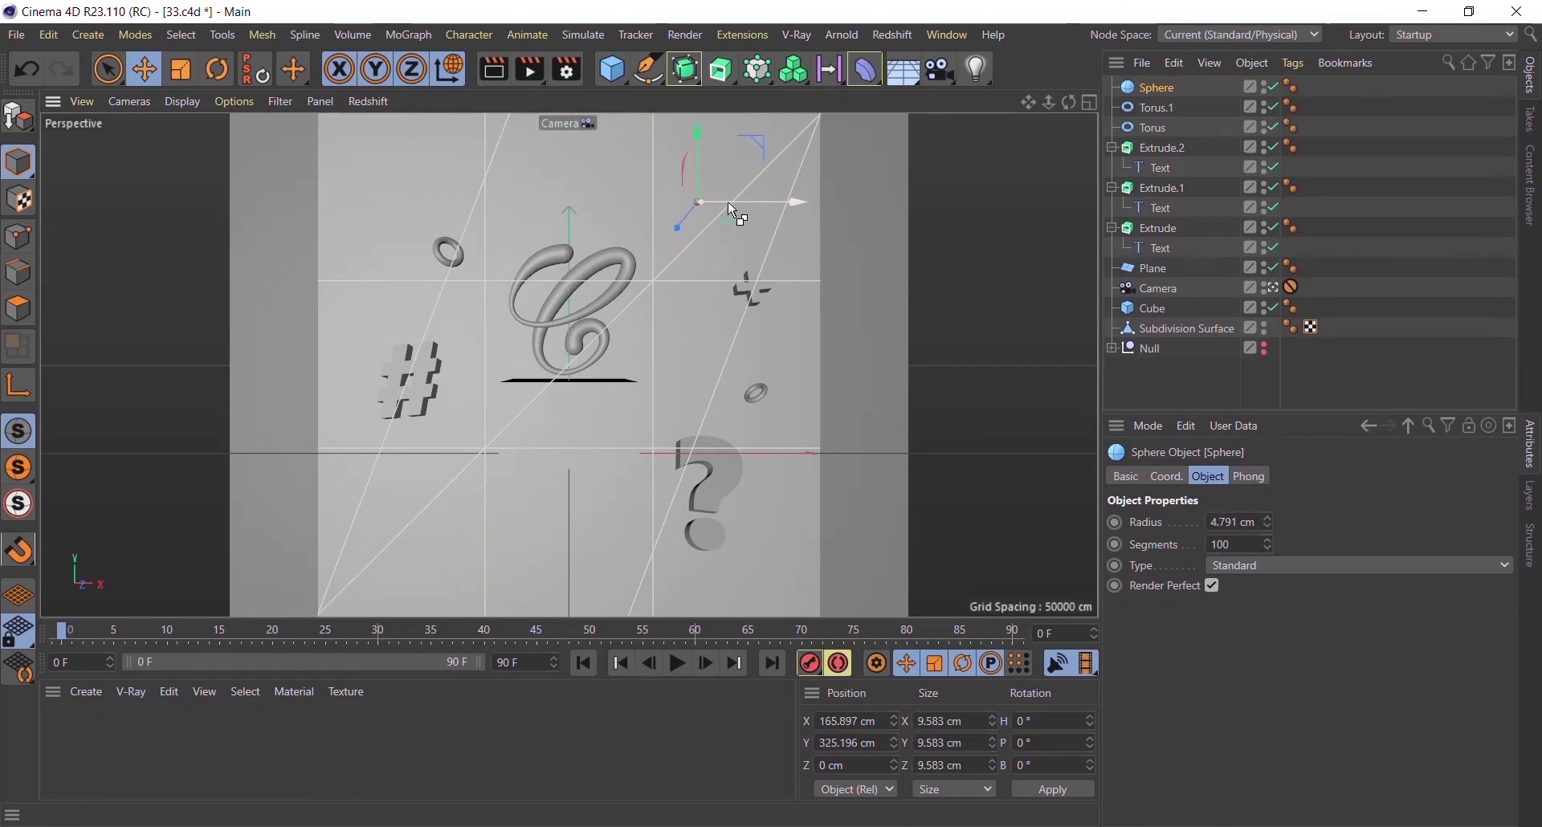
{"action": "mouse_move", "coordinate": [697, 199]}
{"action": "left_mouse_down", "text": "ctrl"}
{"action": "mouse_move", "coordinate": [428, 202]}
{"action": "mouse_move", "coordinate": [454, 587]}
{"action": "left_mouse_up", "text": "ctrl"}
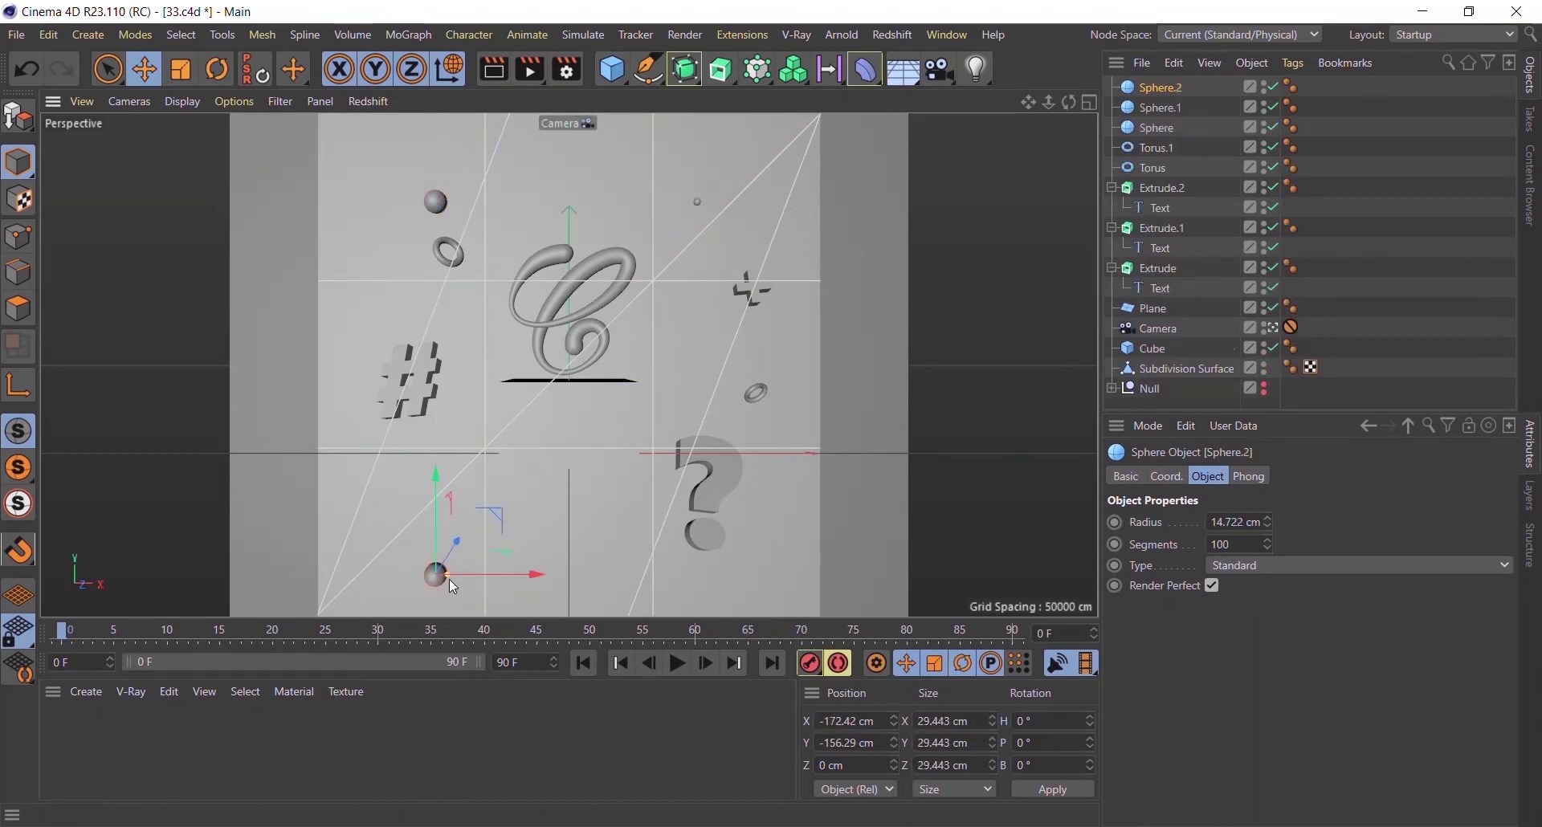
{"action": "left_click_drag", "start_coordinate": [402, 528], "coordinate": [378, 493]}
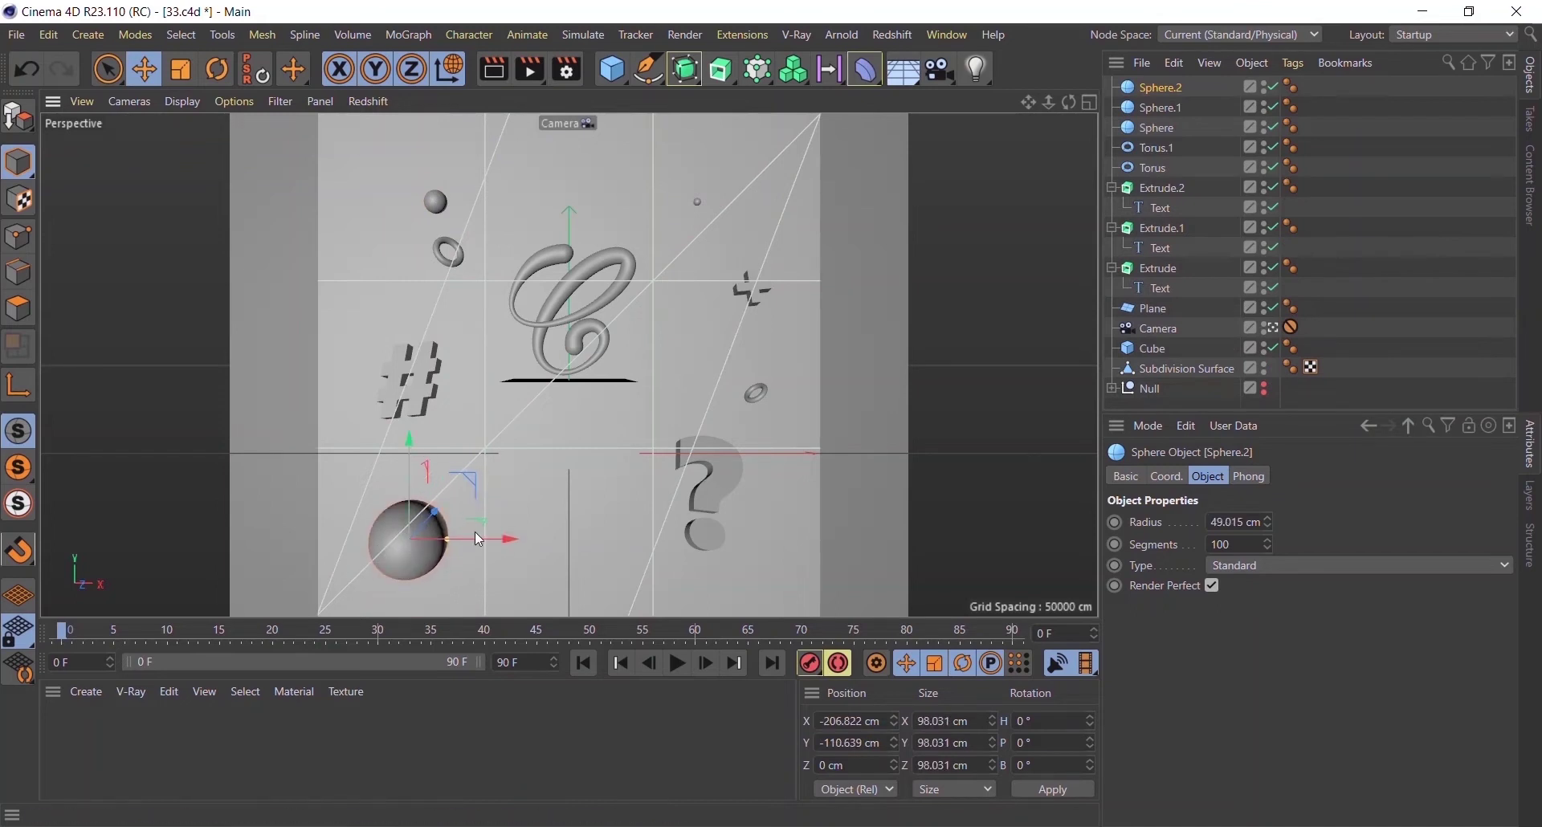
{"action": "mouse_move", "coordinate": [475, 534]}
{"action": "left_mouse_down", "text": "ctrl"}
{"action": "mouse_move", "coordinate": [827, 565]}
{"action": "mouse_move", "coordinate": [763, 534]}
{"action": "mouse_move", "coordinate": [743, 352]}
{"action": "left_mouse_up", "text": "ctrl"}
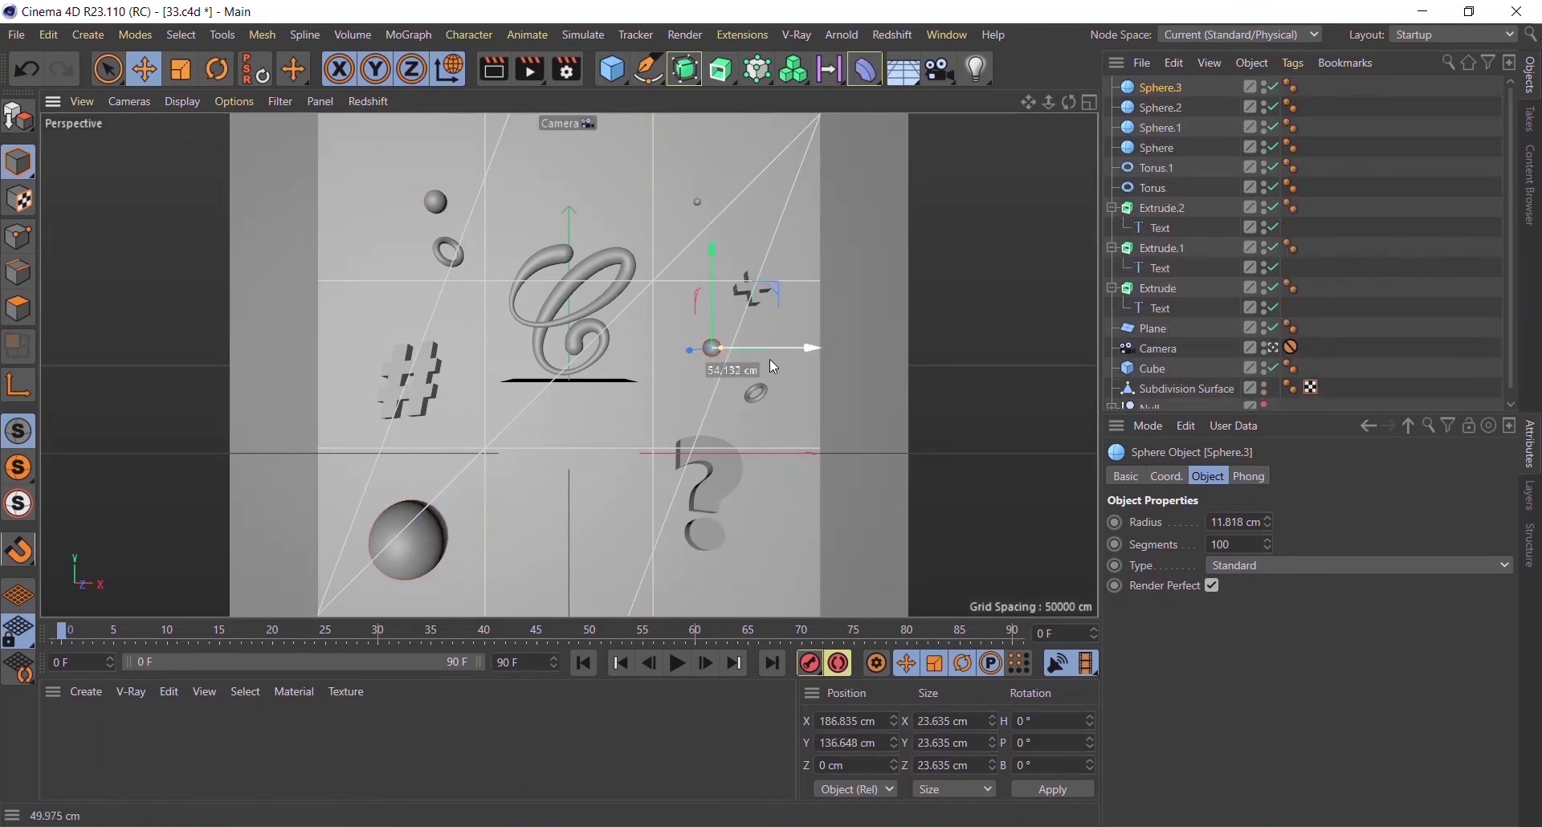
{"action": "mouse_move", "coordinate": [710, 299]}
{"action": "left_mouse_down"}
{"action": "mouse_move", "coordinate": [705, 336]}
{"action": "mouse_move", "coordinate": [853, 561]}
{"action": "mouse_move", "coordinate": [855, 506]}
{"action": "mouse_move", "coordinate": [798, 573]}
{"action": "left_mouse_up"}
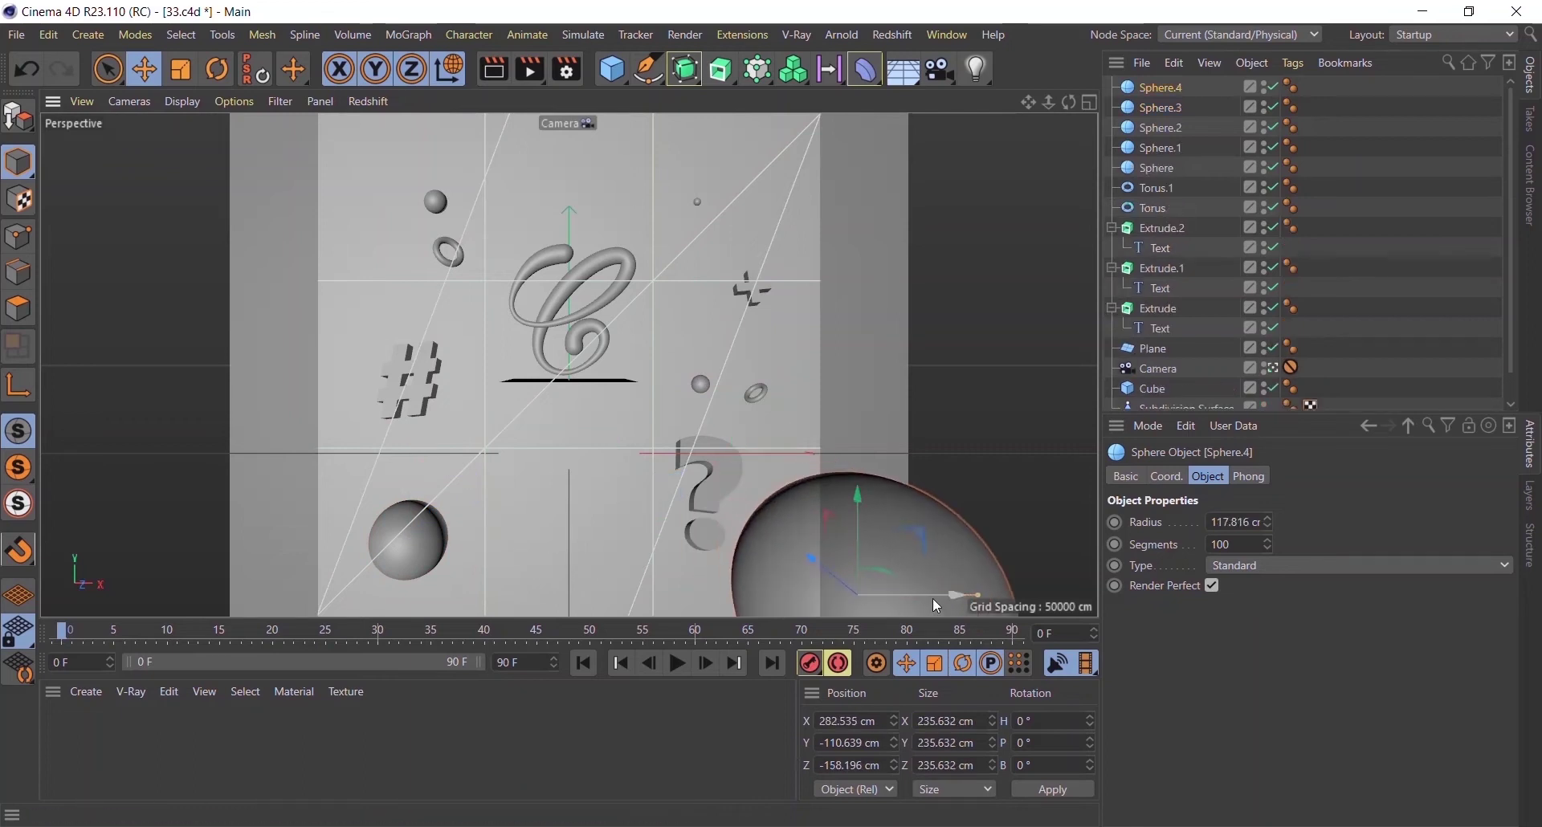
{"action": "mouse_move", "coordinate": [932, 597]}
{"action": "left_mouse_down"}
{"action": "mouse_move", "coordinate": [977, 602]}
{"action": "mouse_move", "coordinate": [856, 598]}
{"action": "left_mouse_up"}
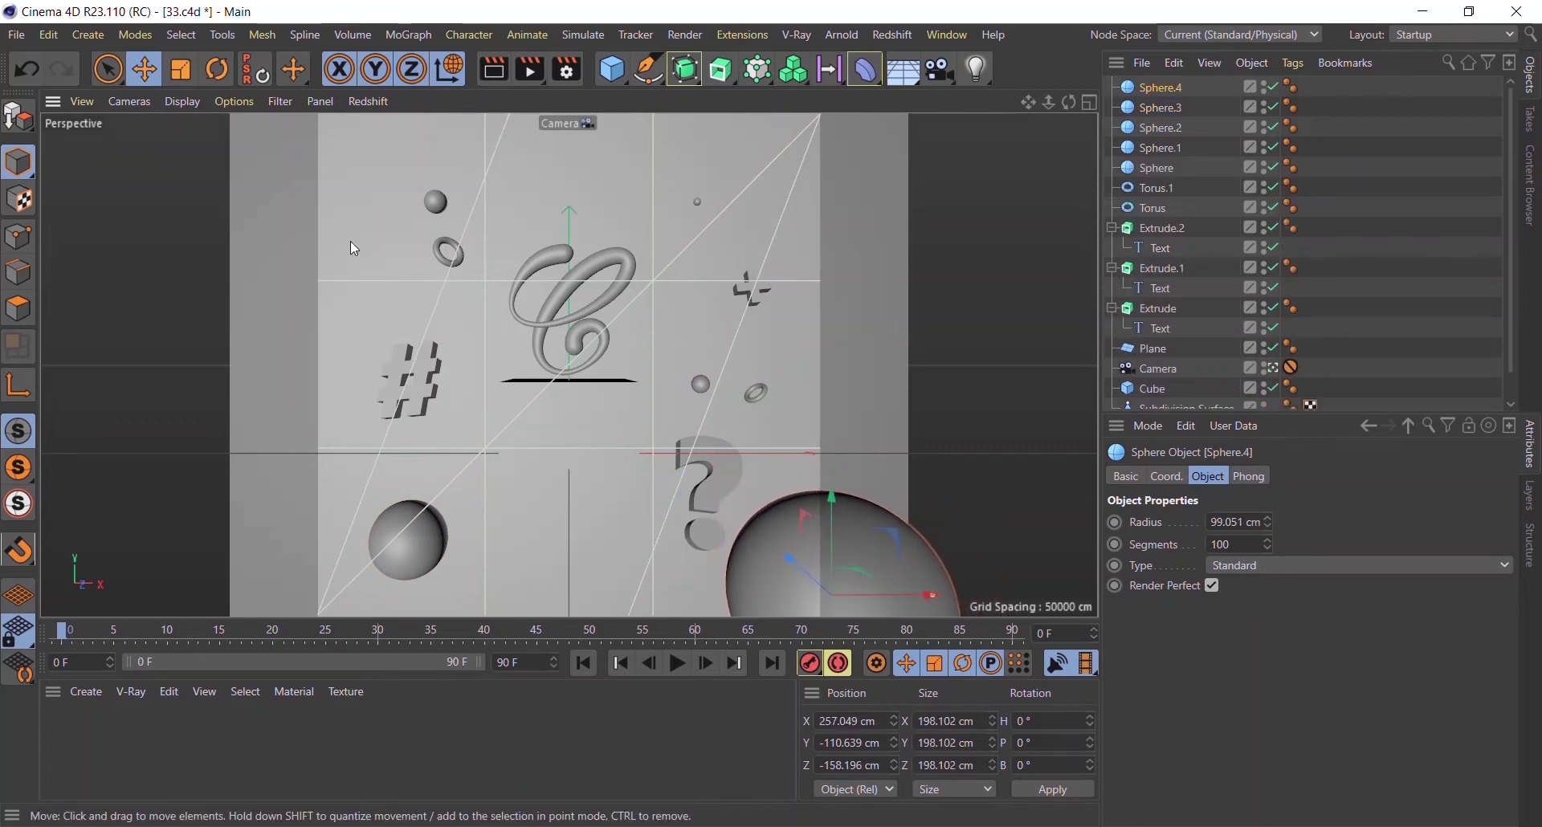
- Place another small sphere copy near the hash sign and nudge the right torus ring rightward
{"action": "left_click", "coordinate": [406, 563]}
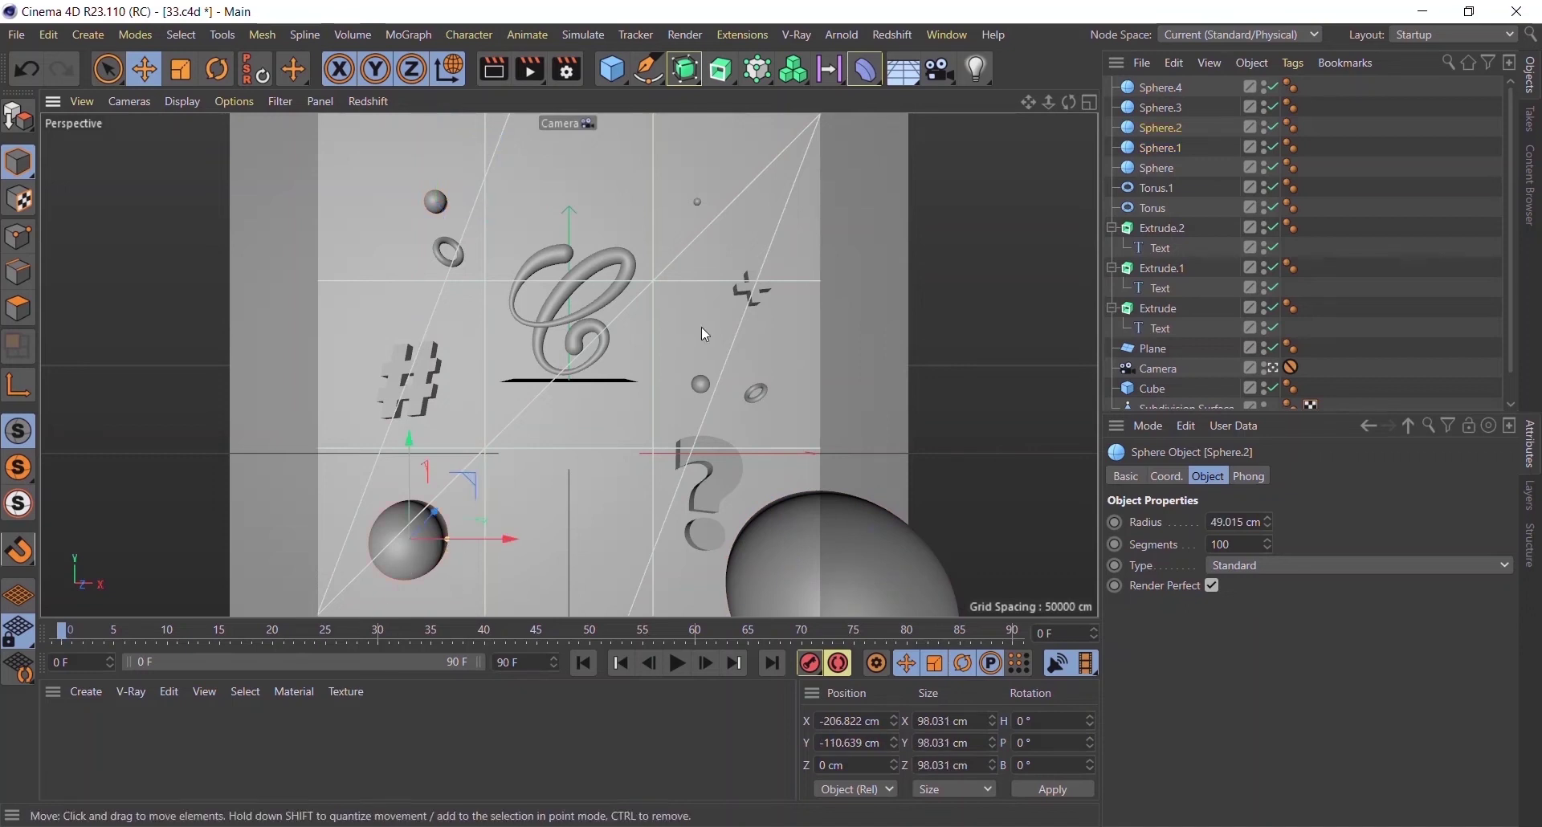
{"action": "left_click", "coordinate": [700, 203]}
{"action": "left_click_drag", "start_coordinate": [453, 316], "coordinate": [398, 167], "text": "ctrl"}
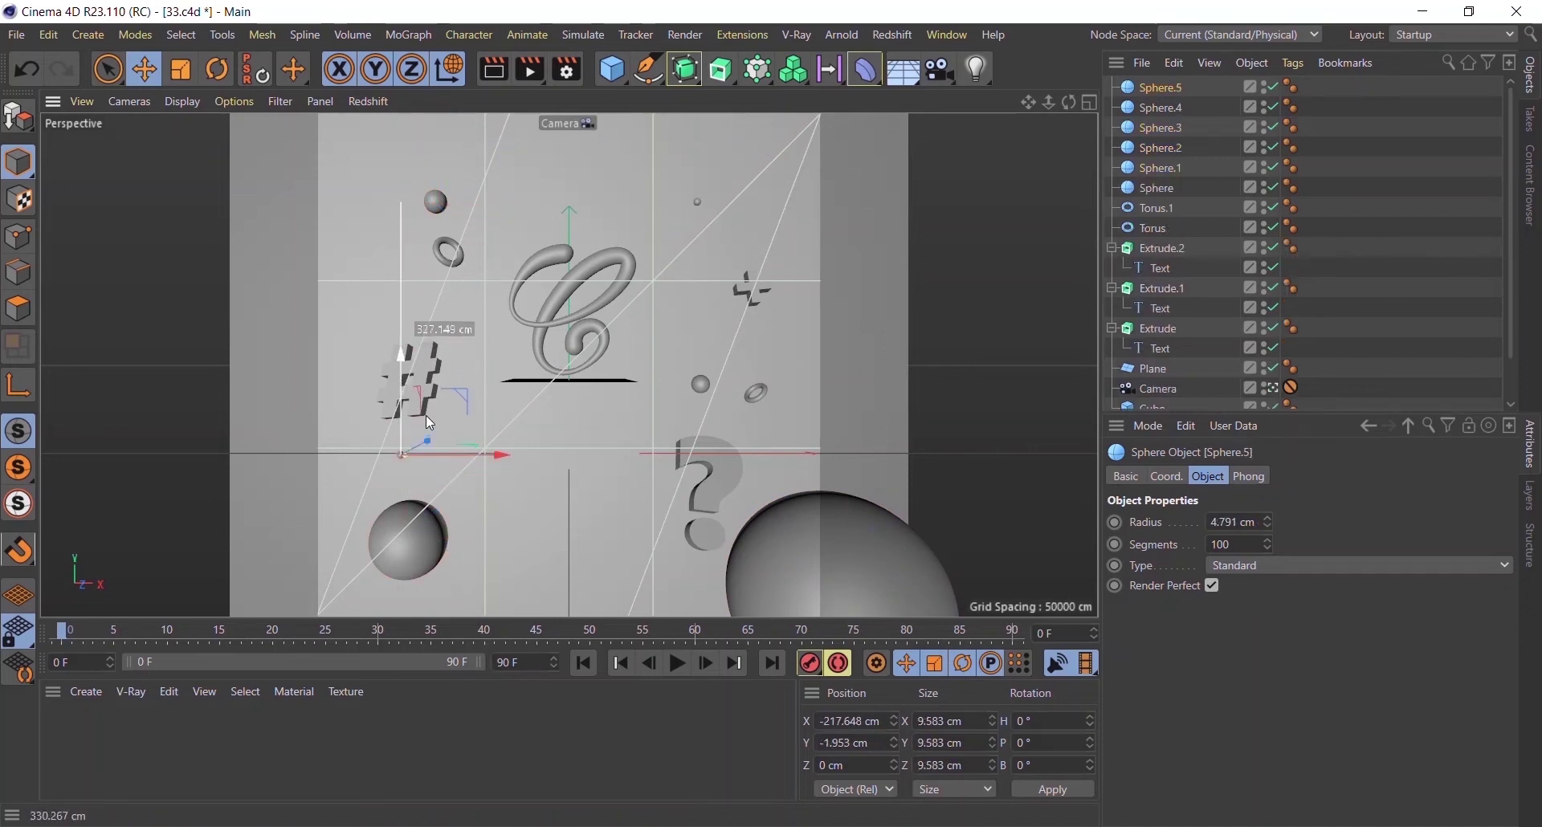
{"action": "left_click_drag", "start_coordinate": [498, 456], "coordinate": [505, 455]}
{"action": "left_click", "coordinate": [701, 383]}
{"action": "left_click", "coordinate": [755, 293]}
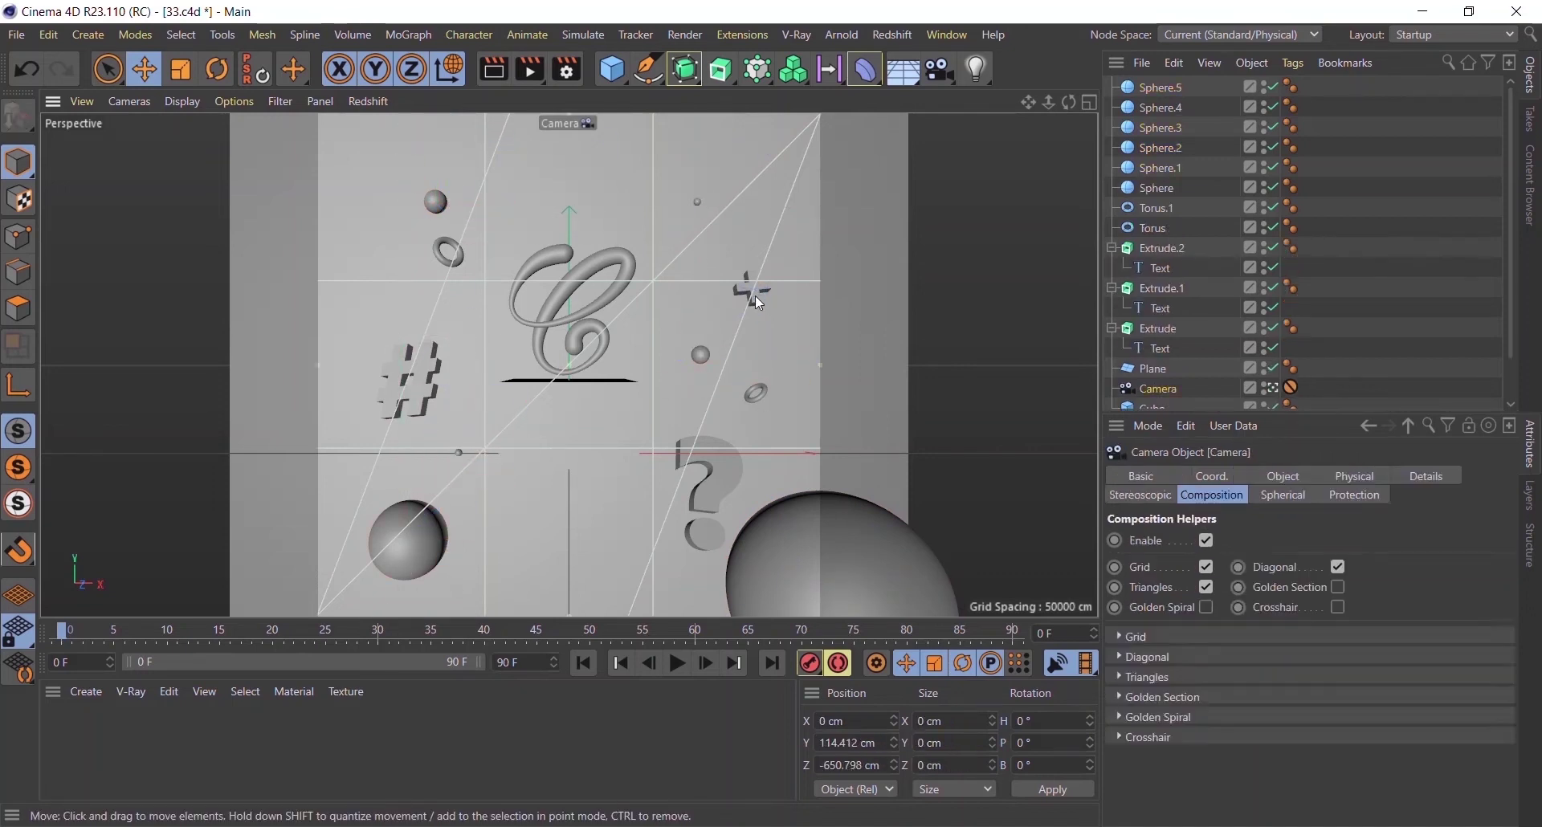
{"action": "left_click", "coordinate": [759, 392]}
{"action": "left_click_drag", "start_coordinate": [812, 397], "coordinate": [836, 397]}
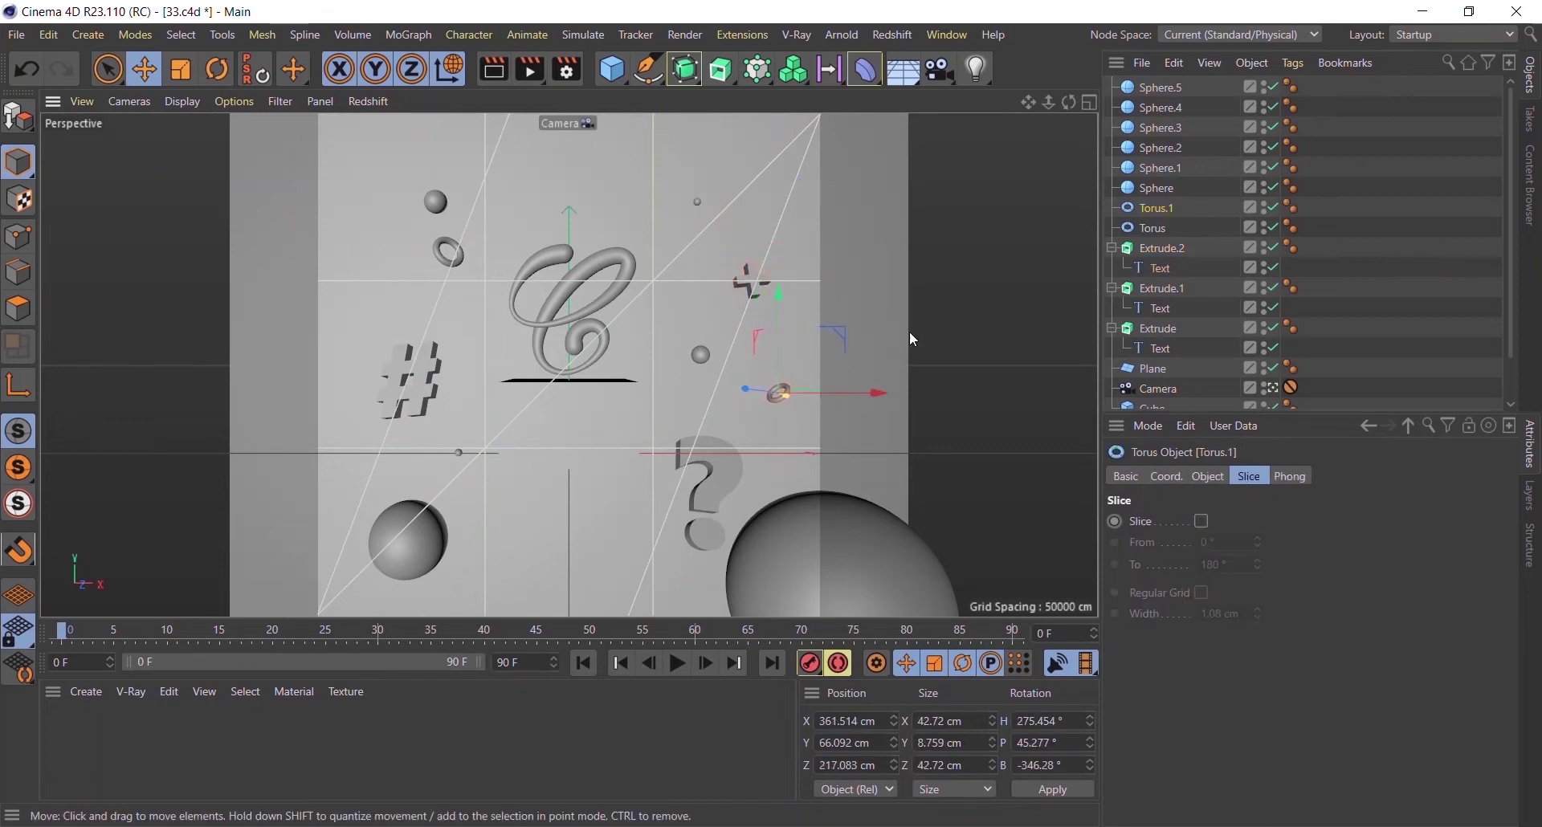
- Hide the large lower-right sphere, Sphere.4
{"action": "left_click", "coordinate": [910, 331]}
{"action": "left_click", "coordinate": [844, 550]}
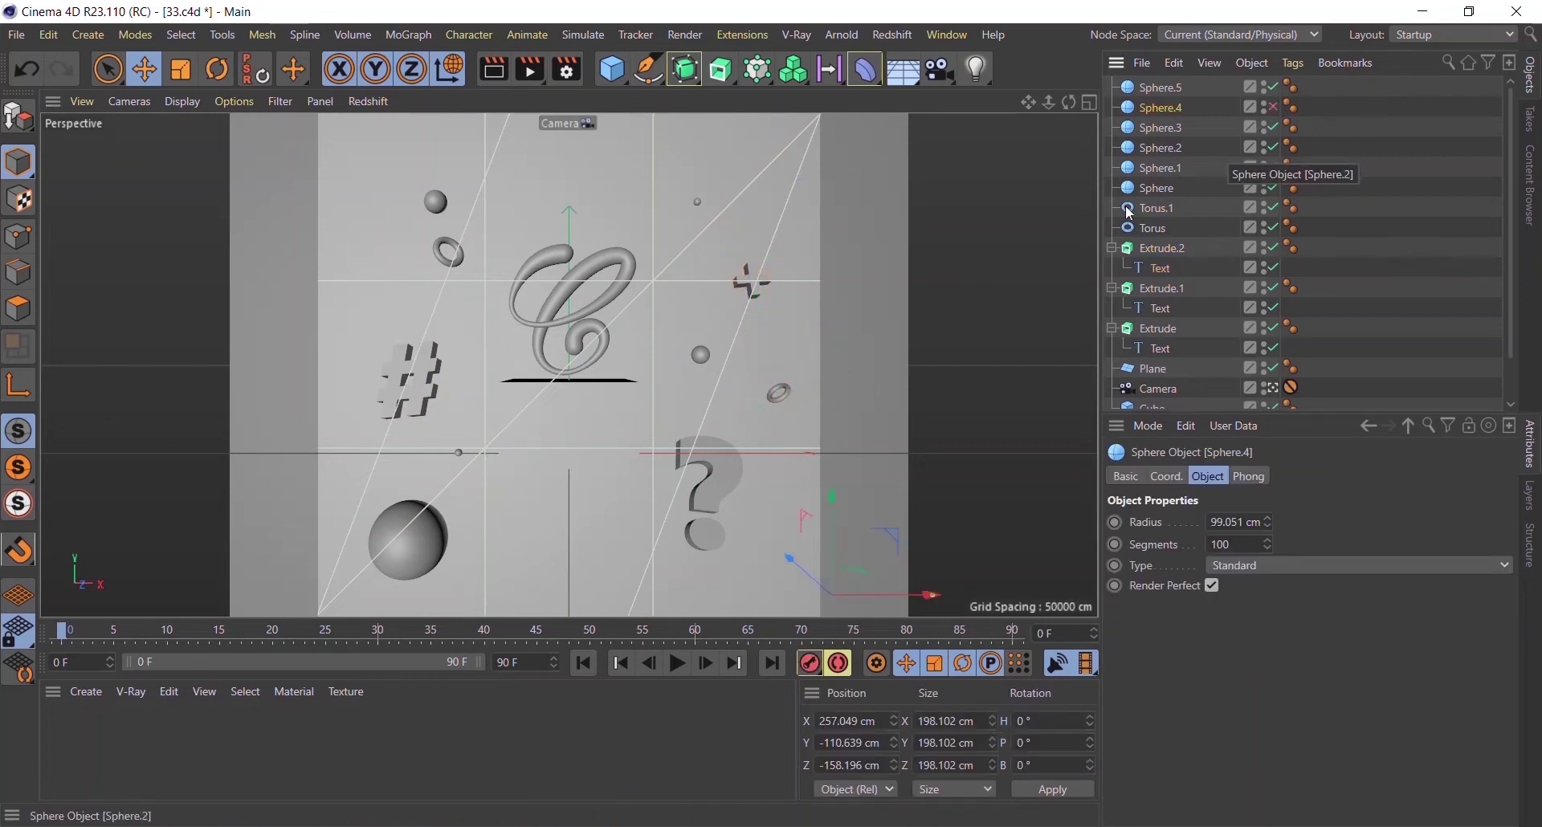
{"action": "left_click", "coordinate": [99, 700]}
{"action": "mouse_move", "coordinate": [181, 490]}
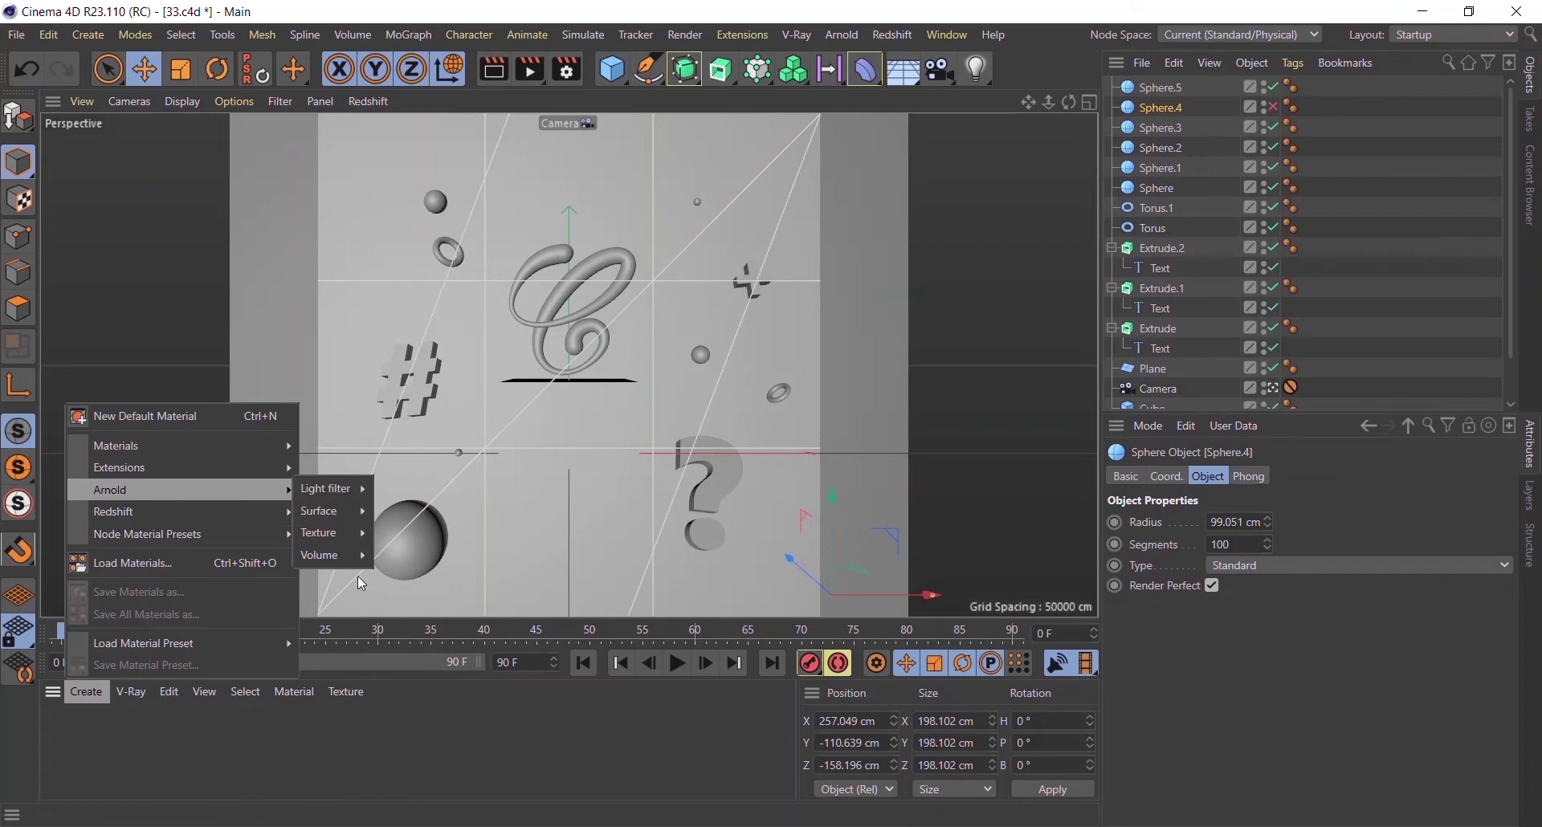
- Create an Arnold standard_surface material with a 21% value base colour and apply it to the C
{"action": "mouse_move", "coordinate": [320, 511]}
{"action": "left_click", "coordinate": [390, 654]}
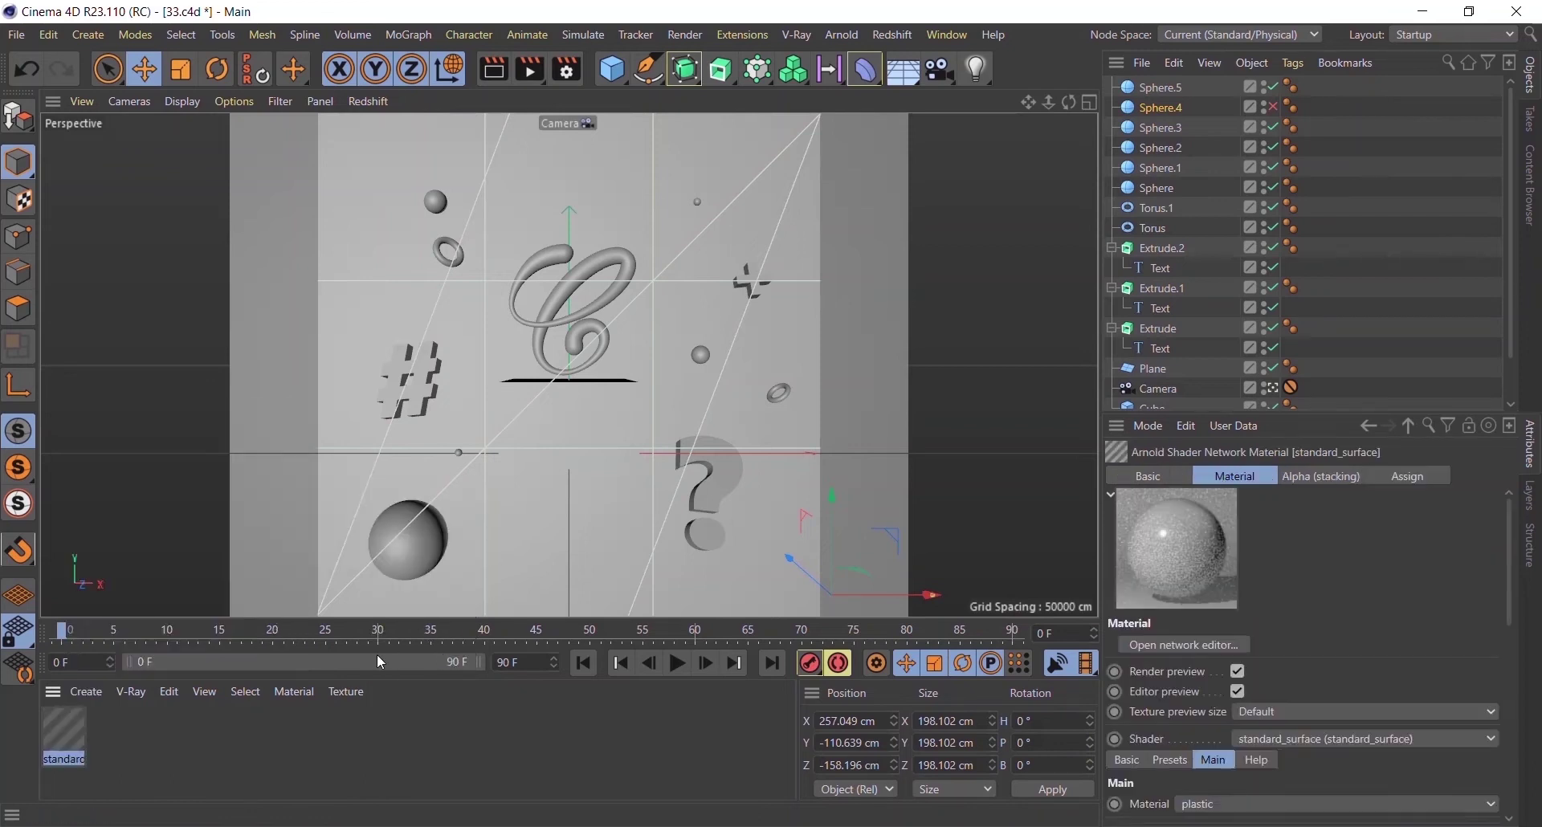
{"action": "double_click", "coordinate": [65, 733]}
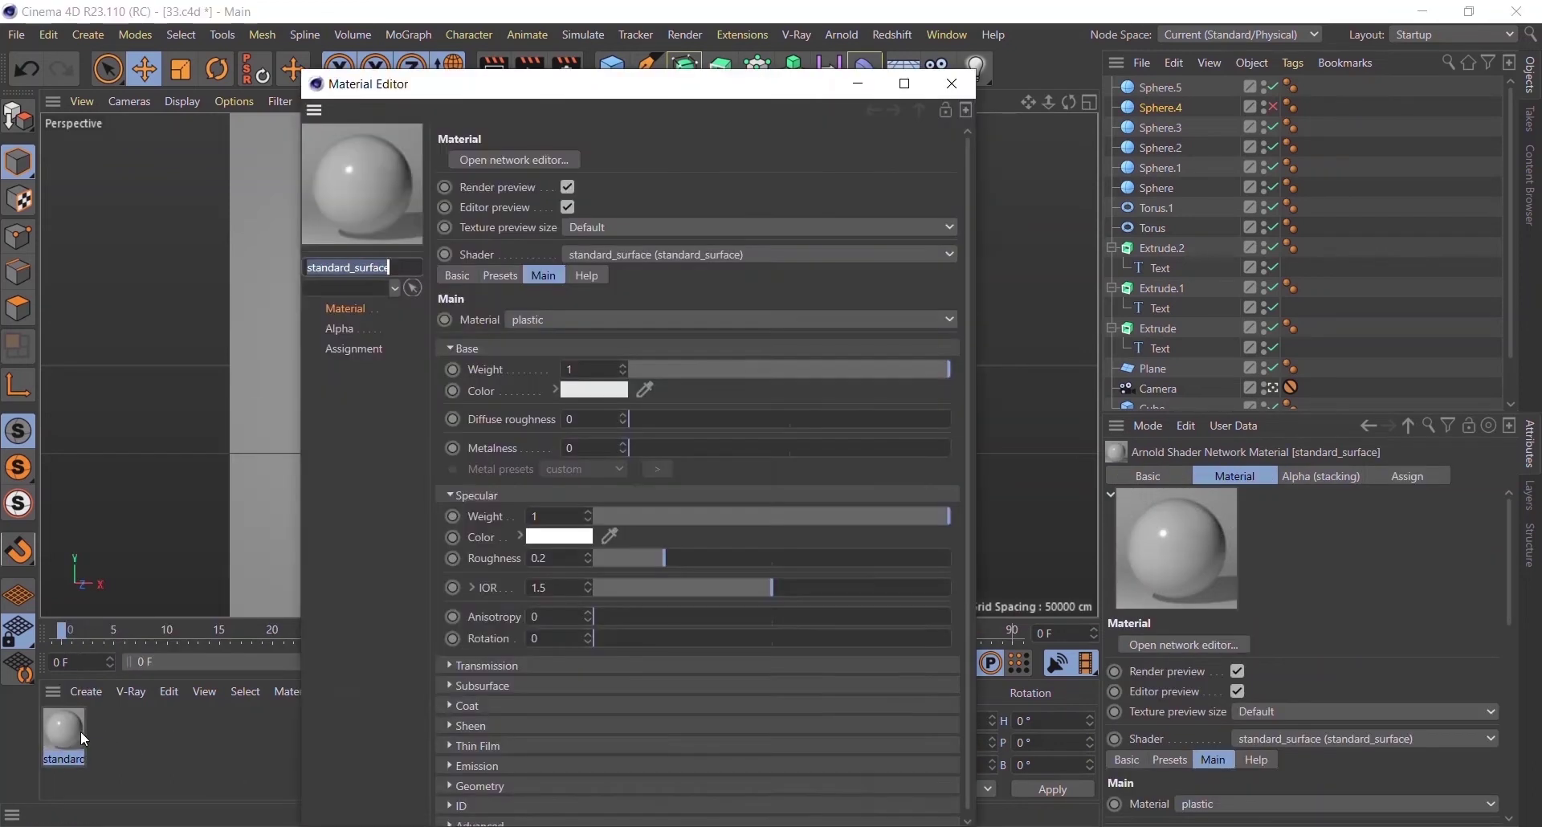
{"action": "left_click", "coordinate": [566, 392]}
{"action": "left_click", "coordinate": [532, 426]}
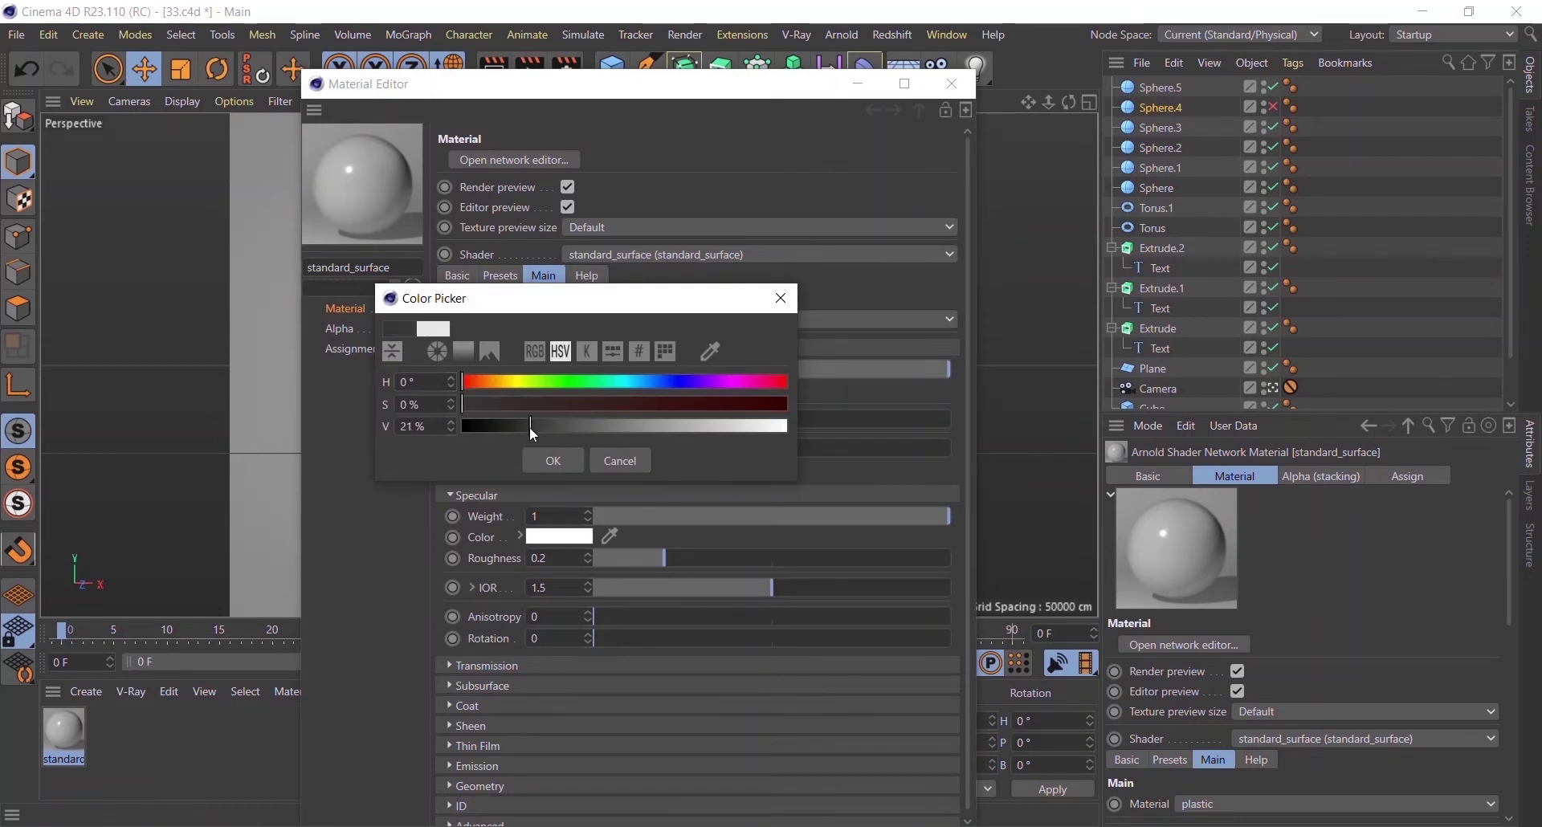
{"action": "left_click", "coordinate": [553, 460]}
{"action": "left_click", "coordinate": [952, 84]}
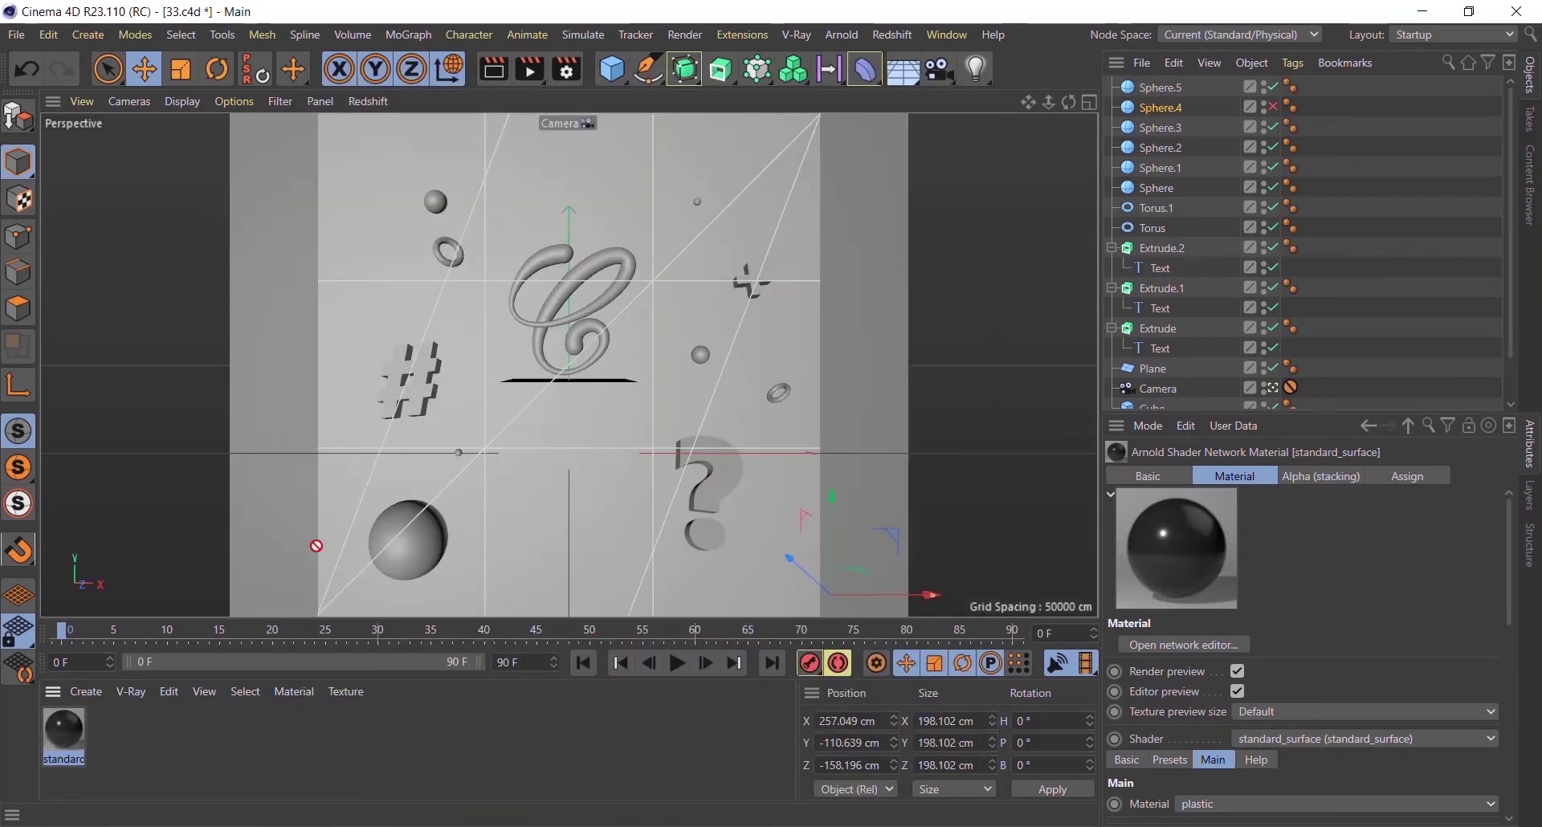
{"action": "left_click_drag", "start_coordinate": [316, 546], "coordinate": [560, 298]}
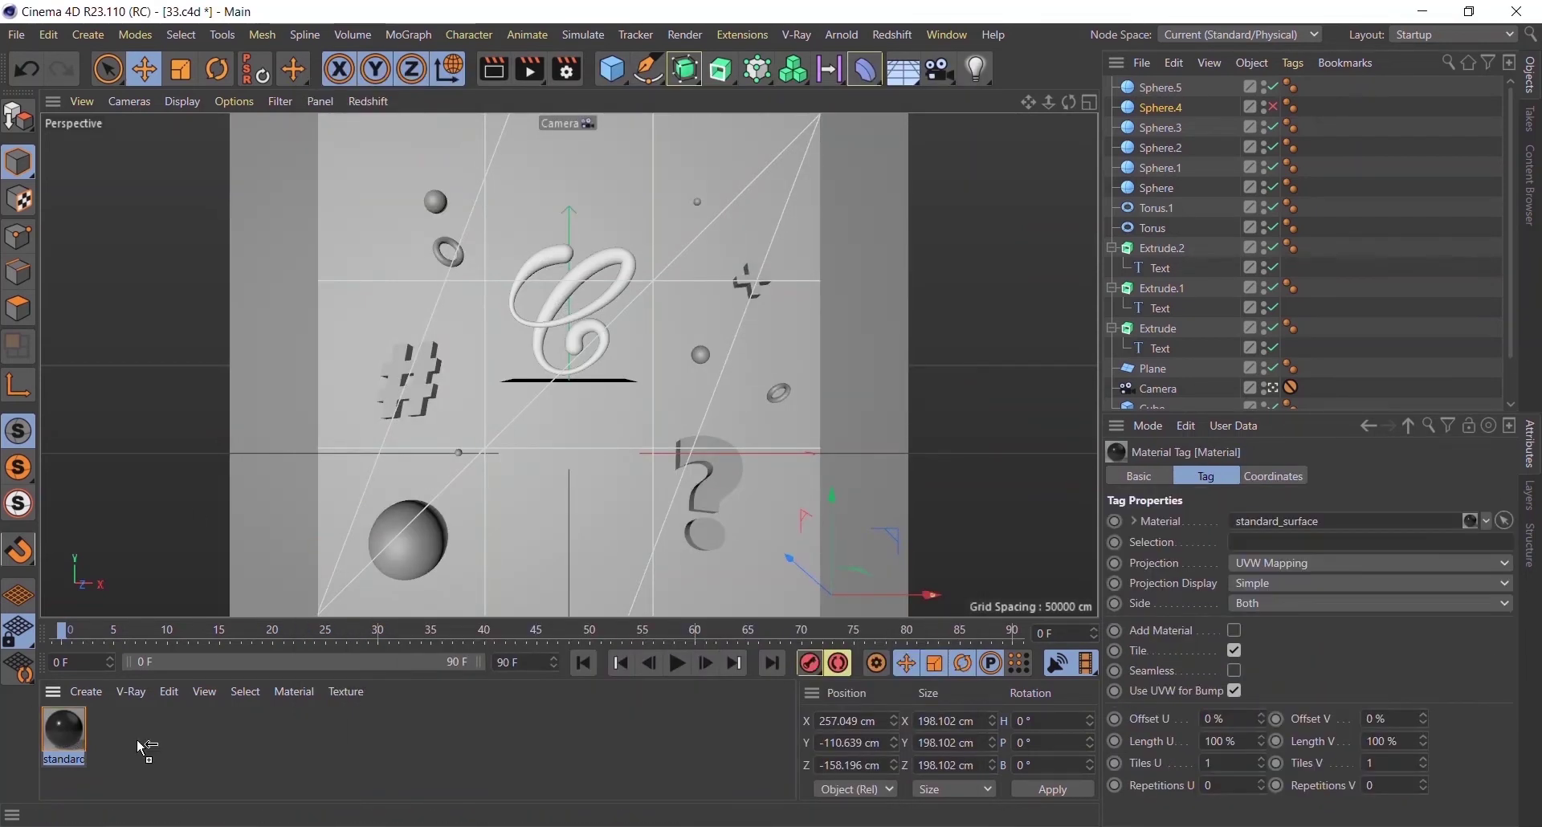
- Duplicate the material and give the copy a B2DBEE light-blue specular colour
{"action": "left_click_drag", "start_coordinate": [143, 747], "coordinate": [105, 738], "text": "ctrl"}
{"action": "left_click_drag", "start_coordinate": [1504, 591], "coordinate": [1418, 658]}
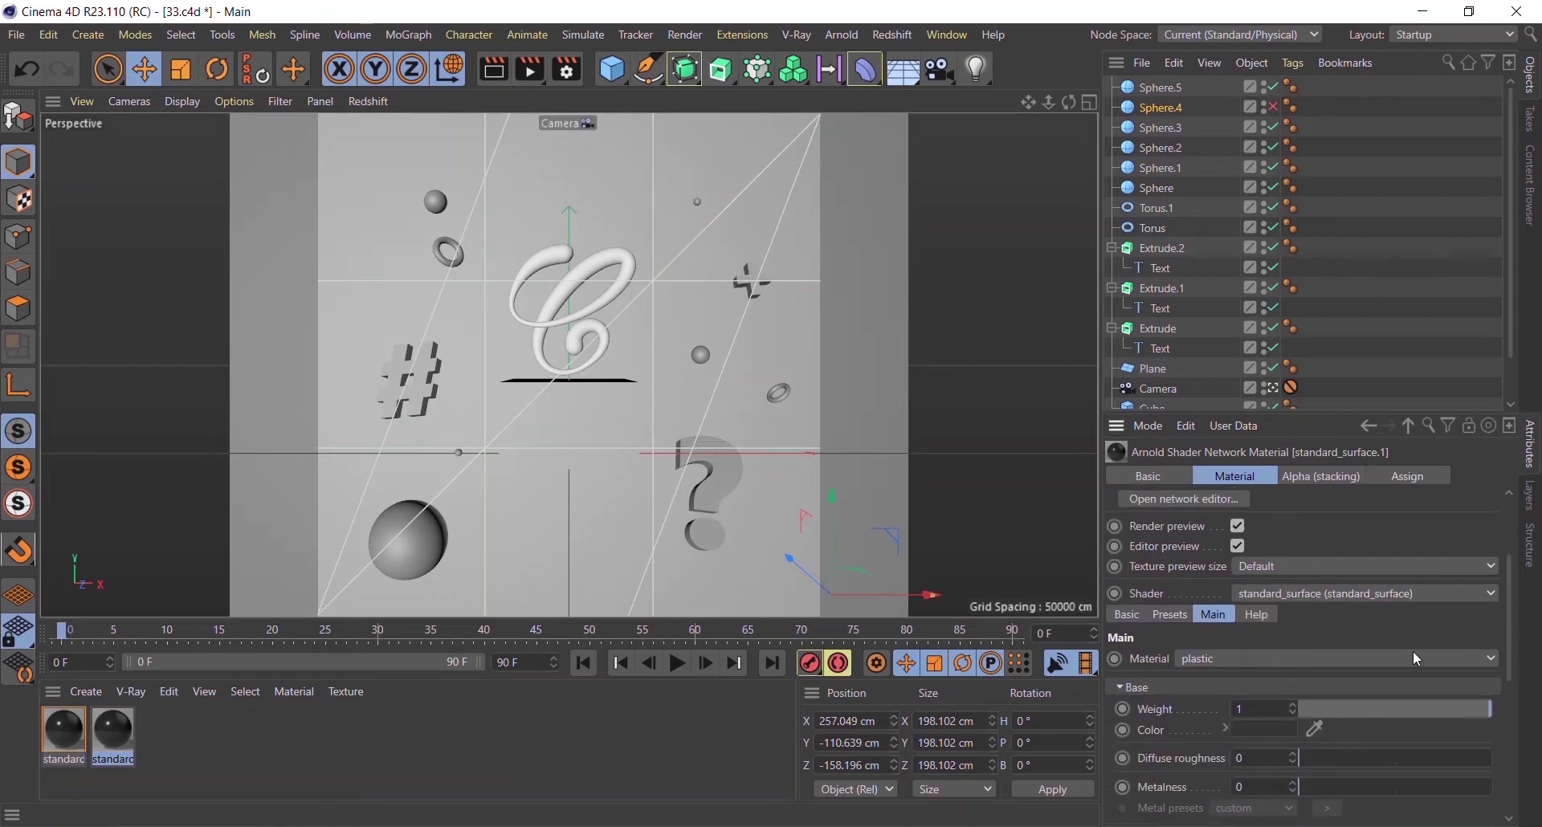
{"action": "double_click", "coordinate": [111, 740]}
{"action": "left_click", "coordinate": [583, 536]}
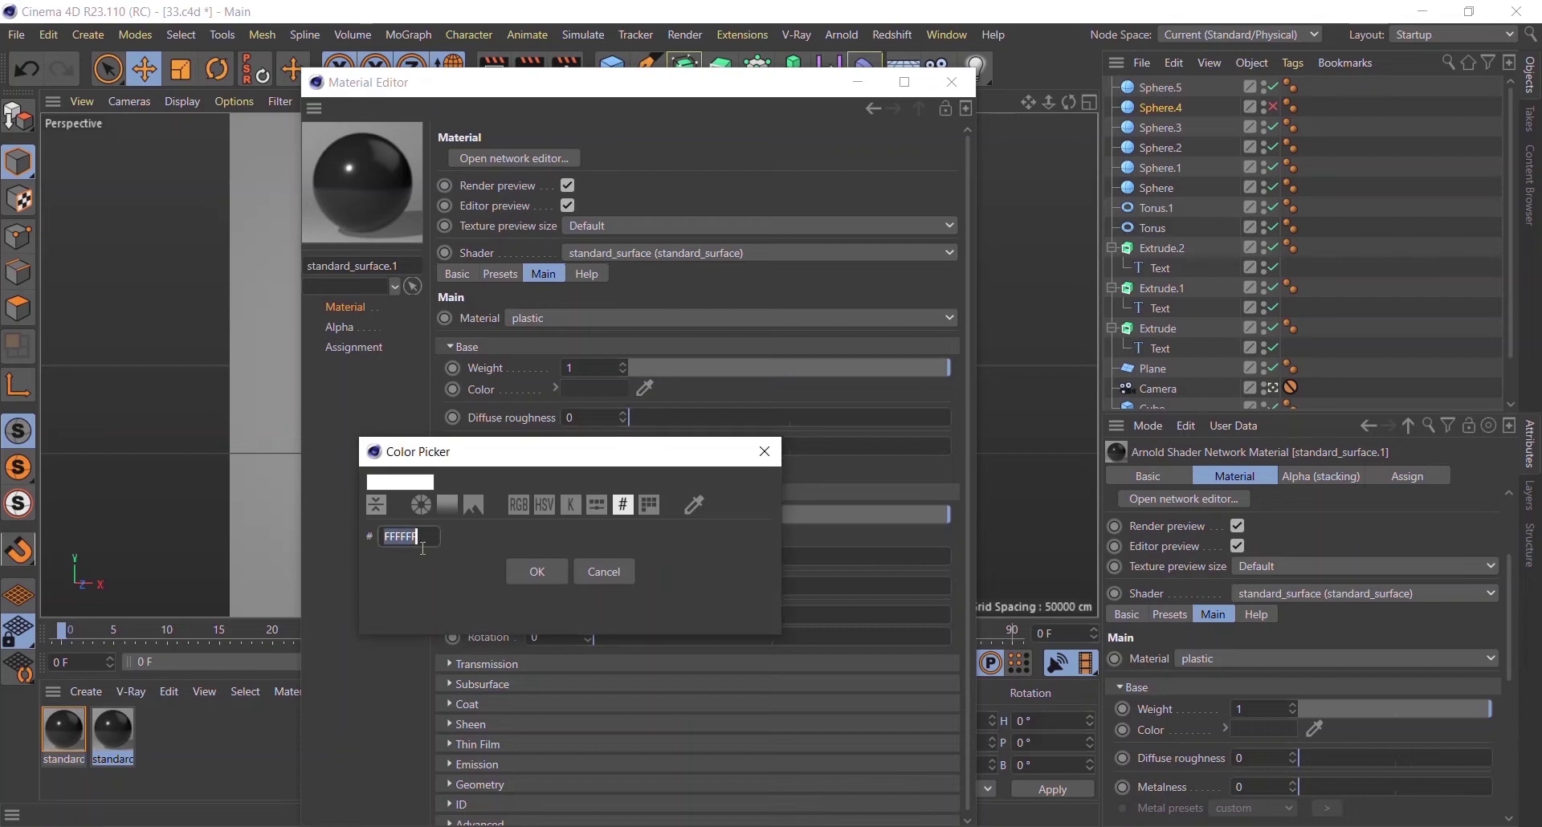
{"action": "key", "text": "Return"}
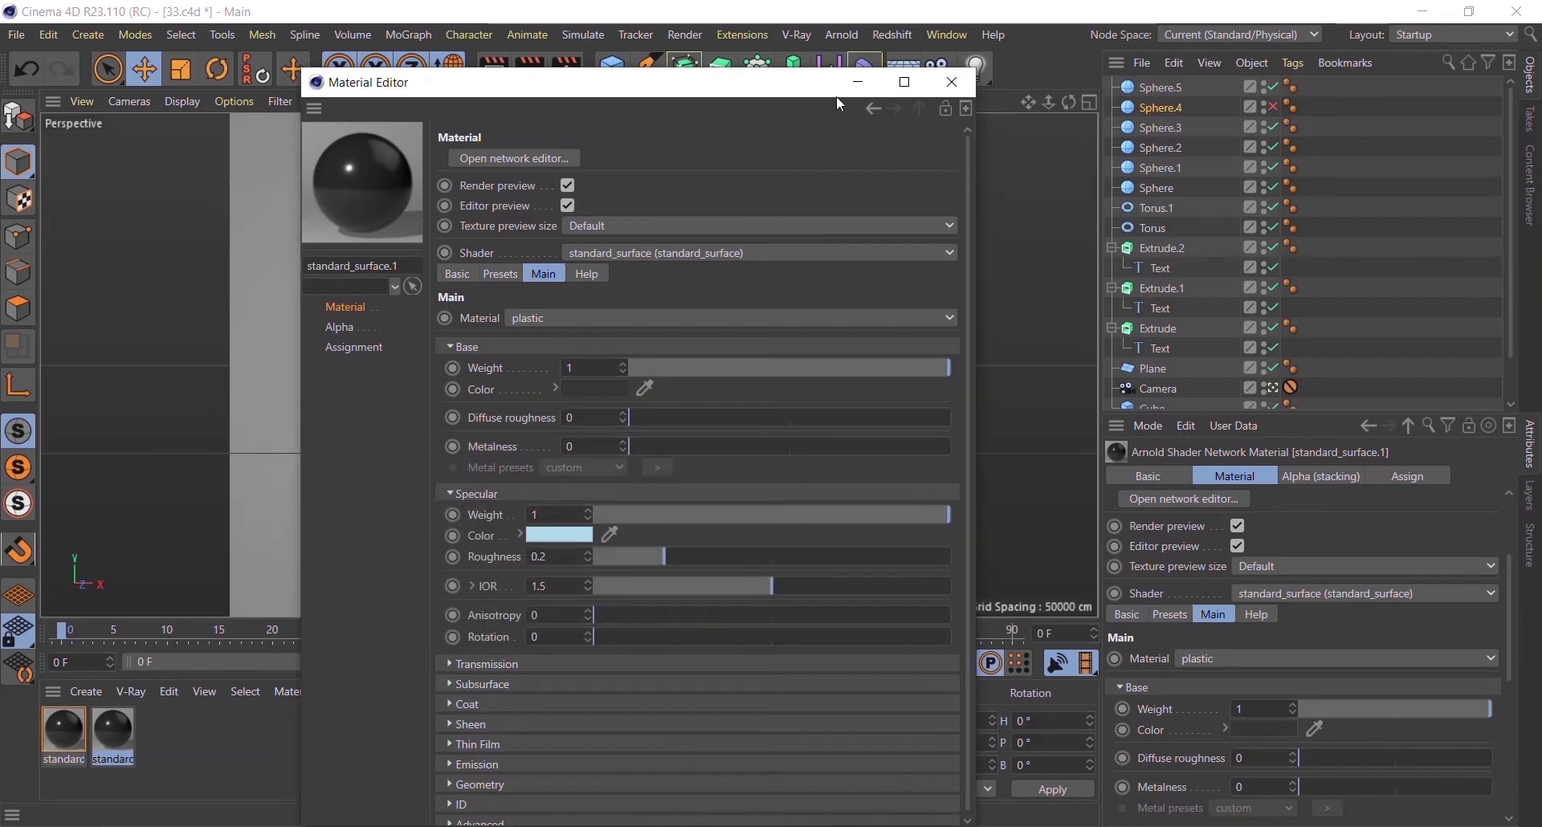
{"action": "left_click", "coordinate": [855, 84]}
- Add the Rubber standard_surface preset from the Arnold Material Library to the scene
{"action": "left_click", "coordinate": [943, 35]}
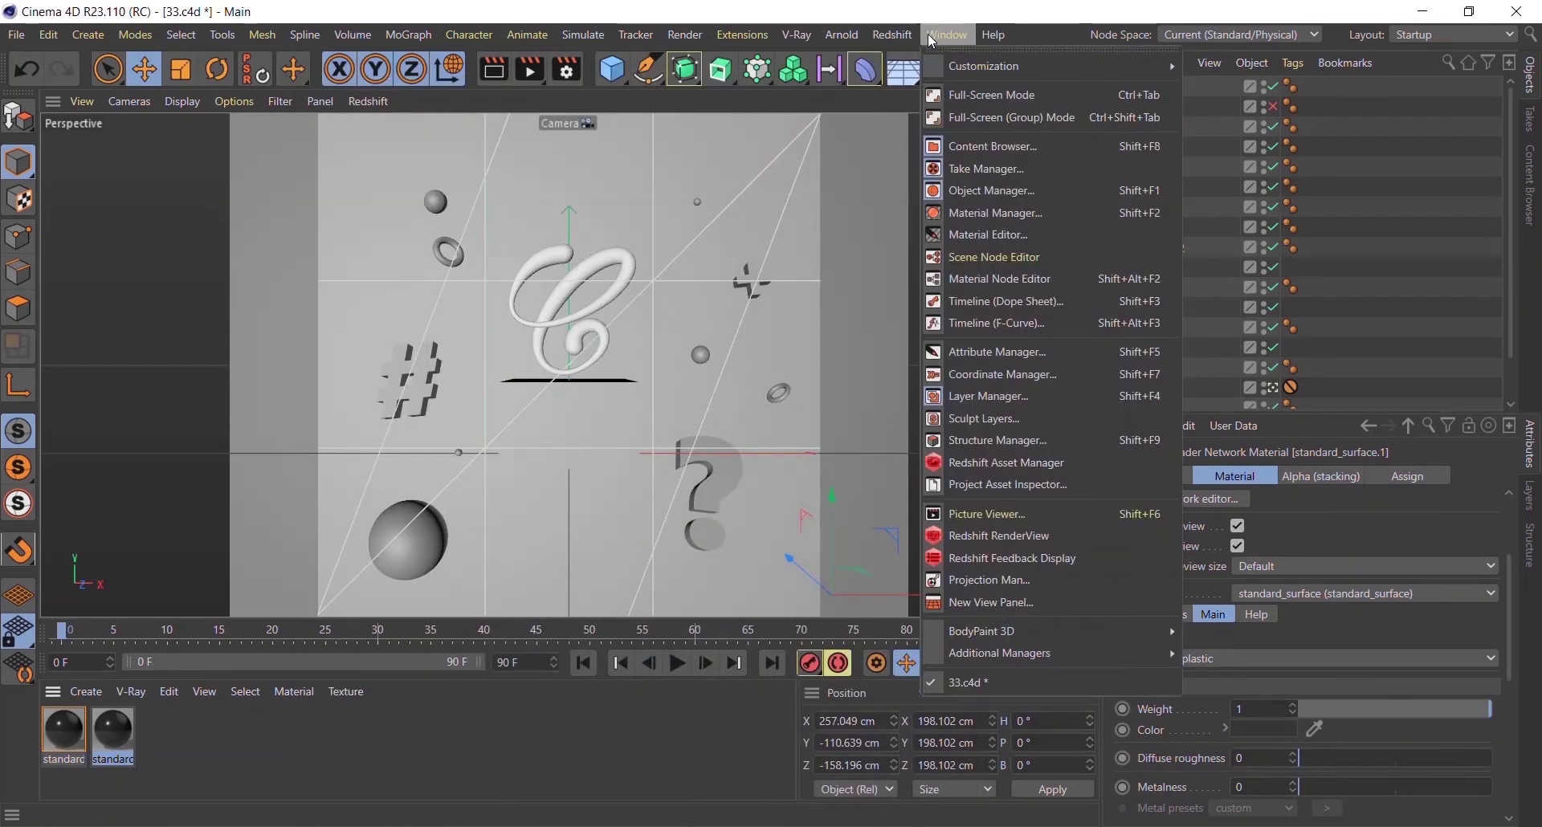
{"action": "left_click", "coordinate": [985, 151]}
{"action": "left_click", "coordinate": [739, 163]}
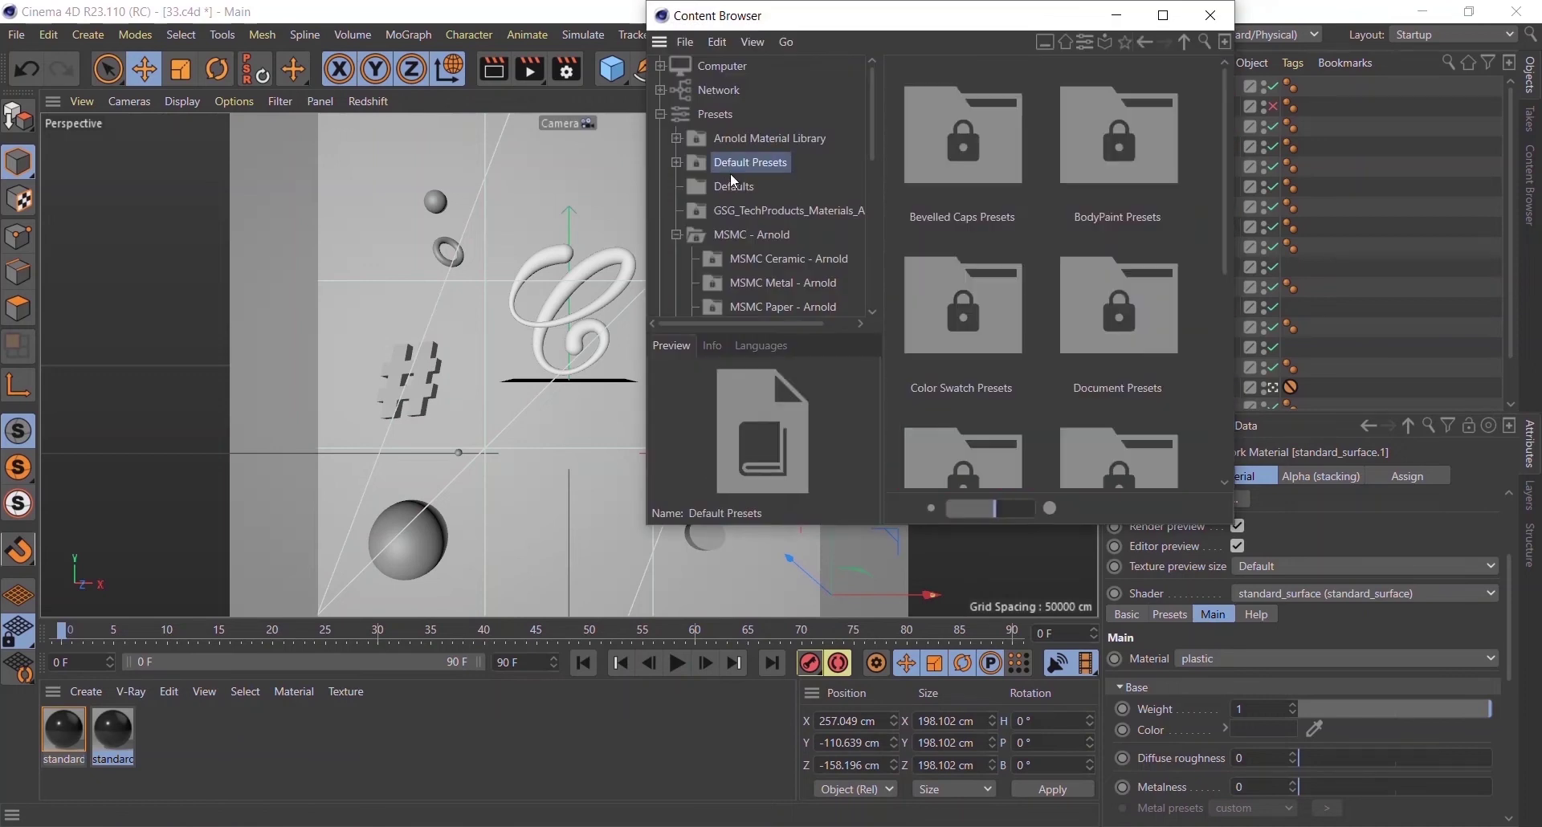
{"action": "left_click", "coordinate": [775, 142]}
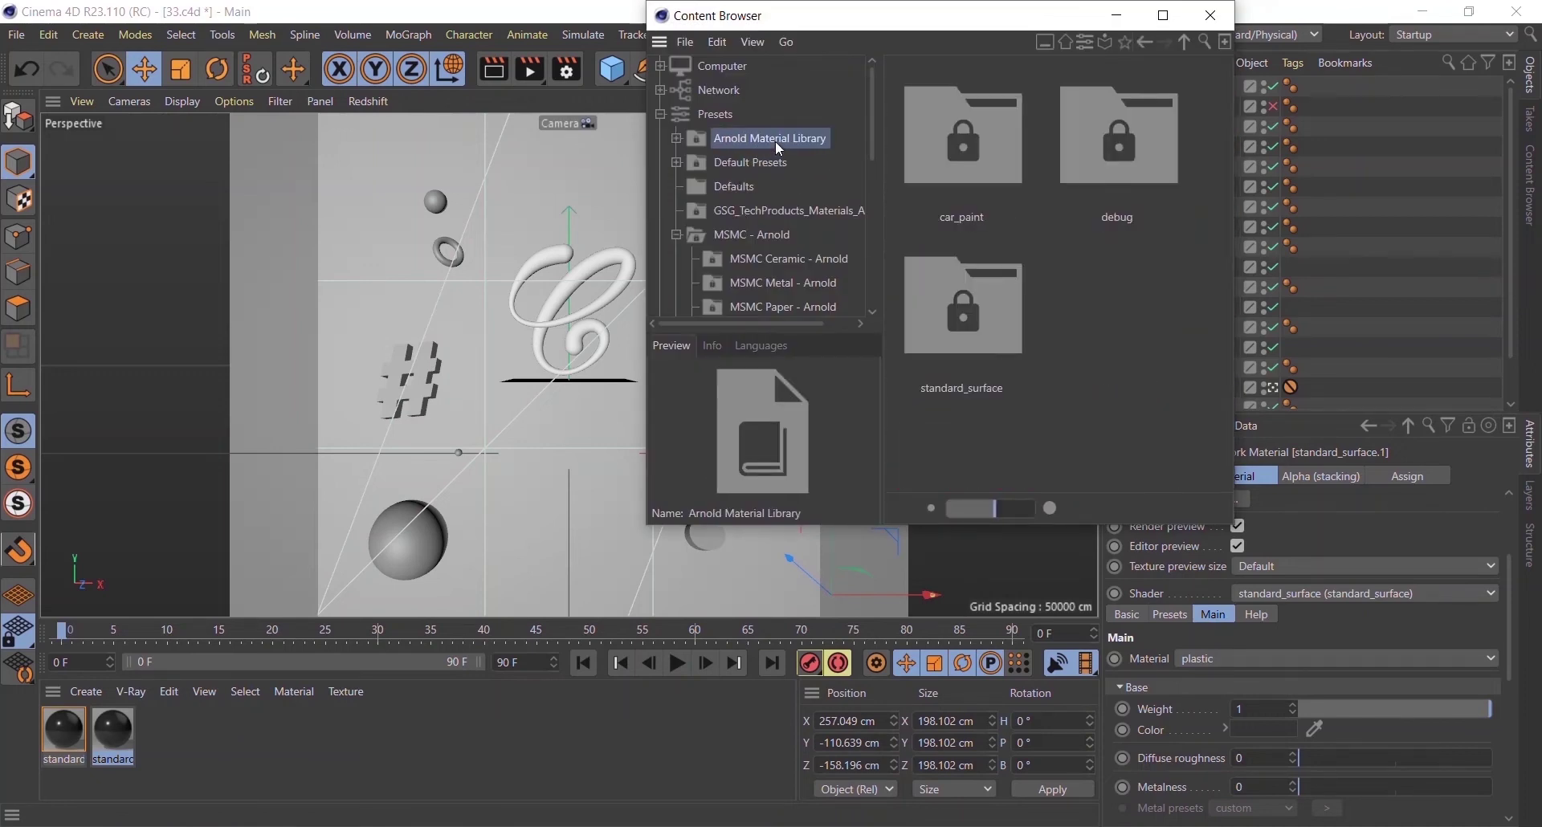
{"action": "double_click", "coordinate": [963, 309]}
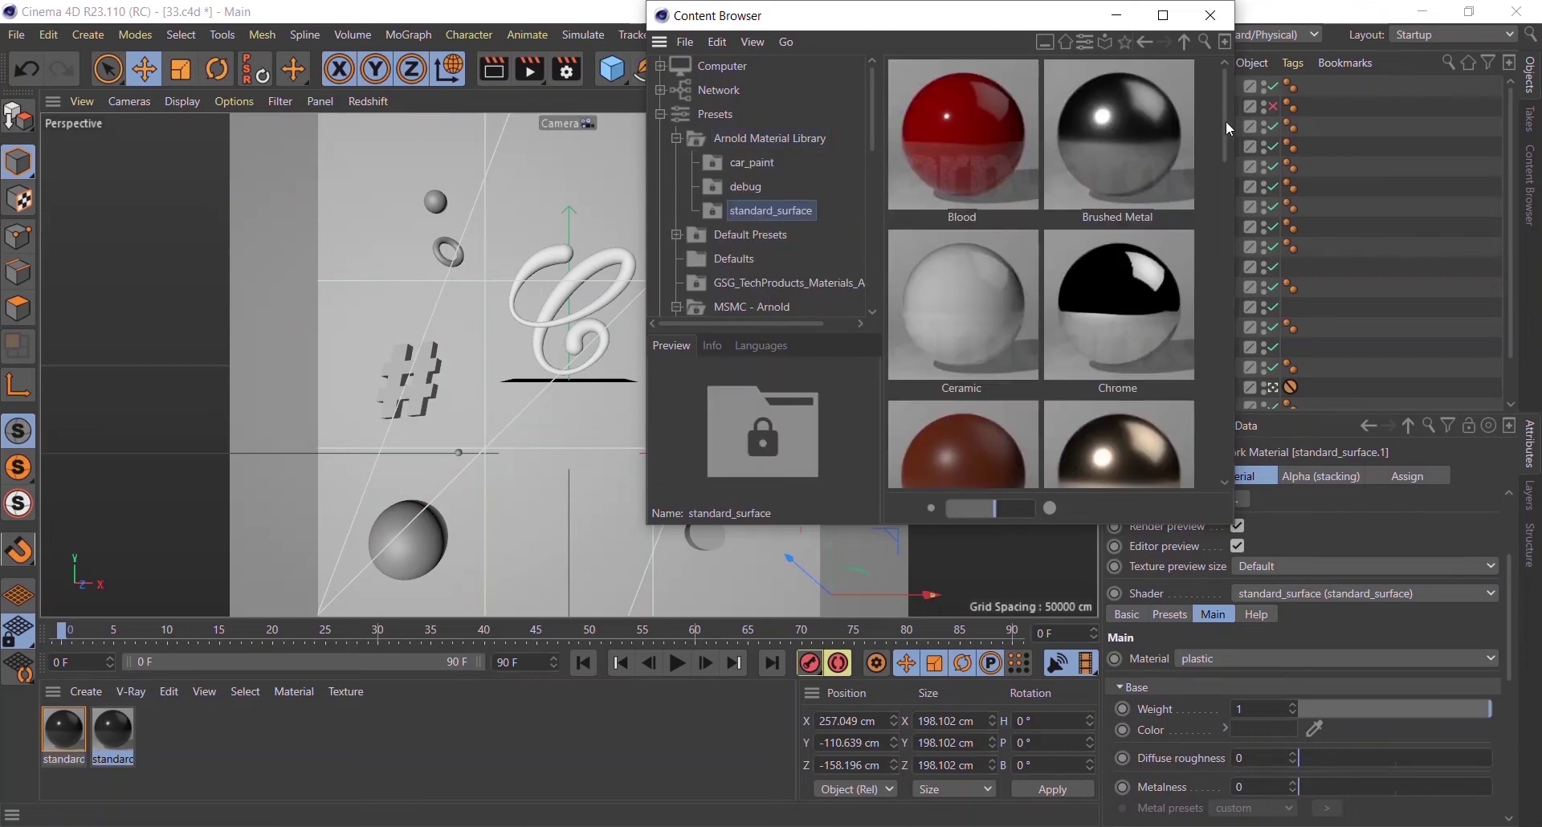
{"action": "left_click_drag", "start_coordinate": [1225, 120], "coordinate": [1170, 378]}
{"action": "left_click", "coordinate": [981, 416]}
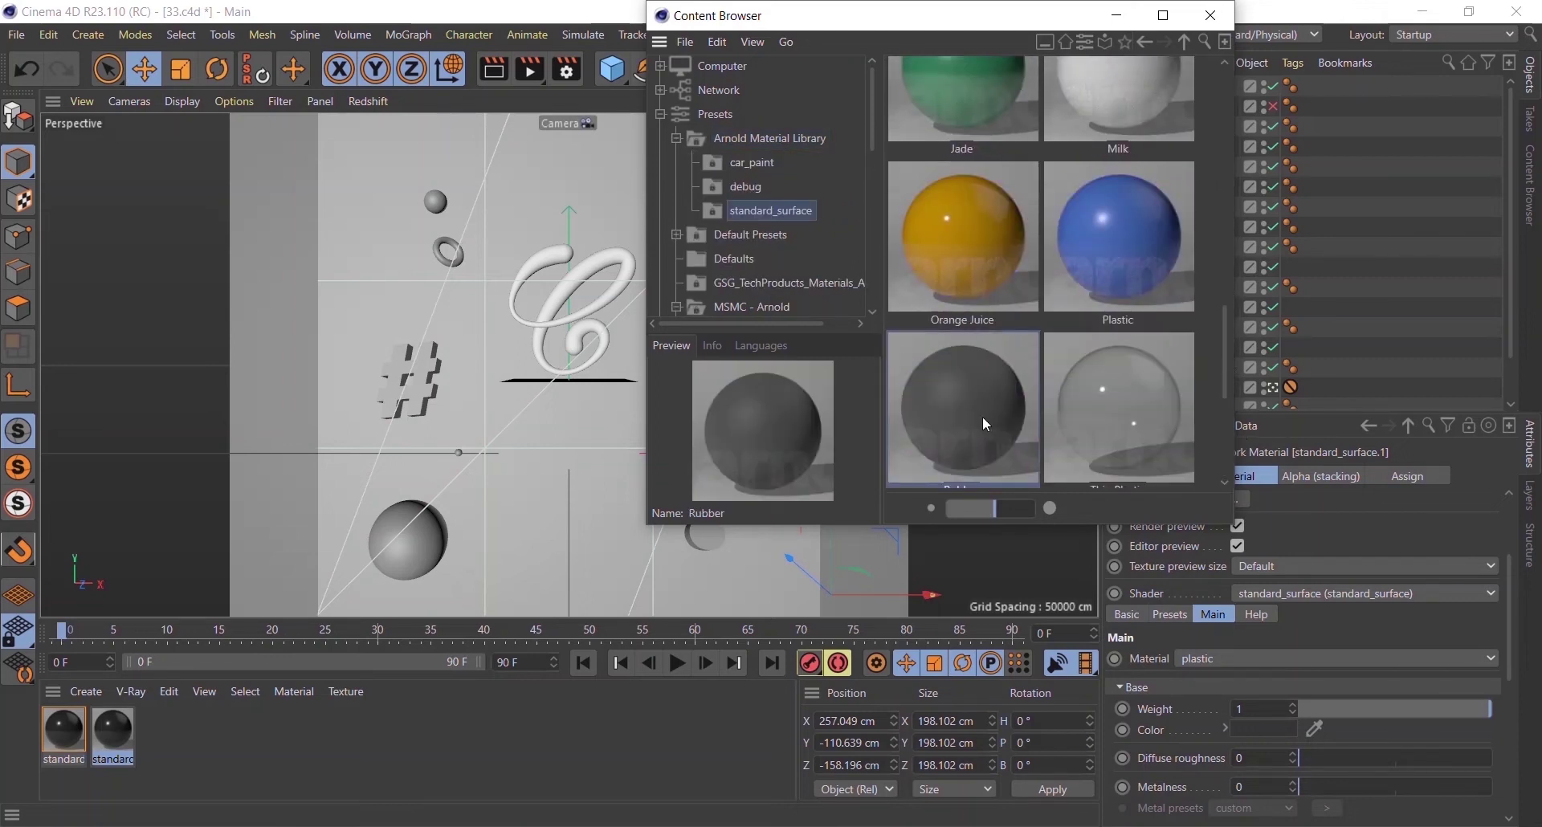
{"action": "left_click_drag", "start_coordinate": [981, 416], "coordinate": [201, 759]}
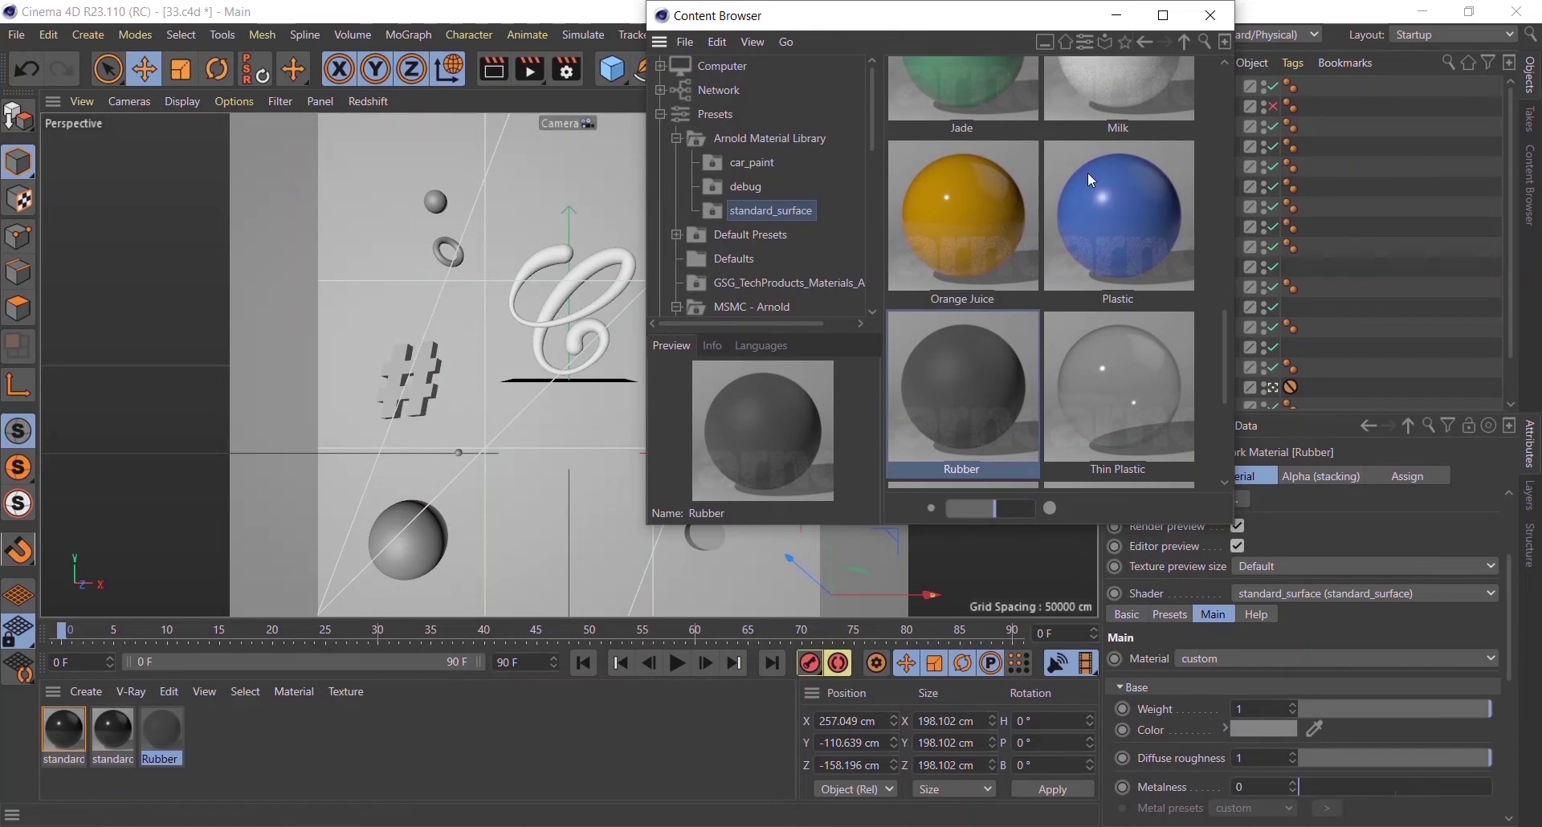
{"action": "left_click", "coordinate": [1210, 14]}
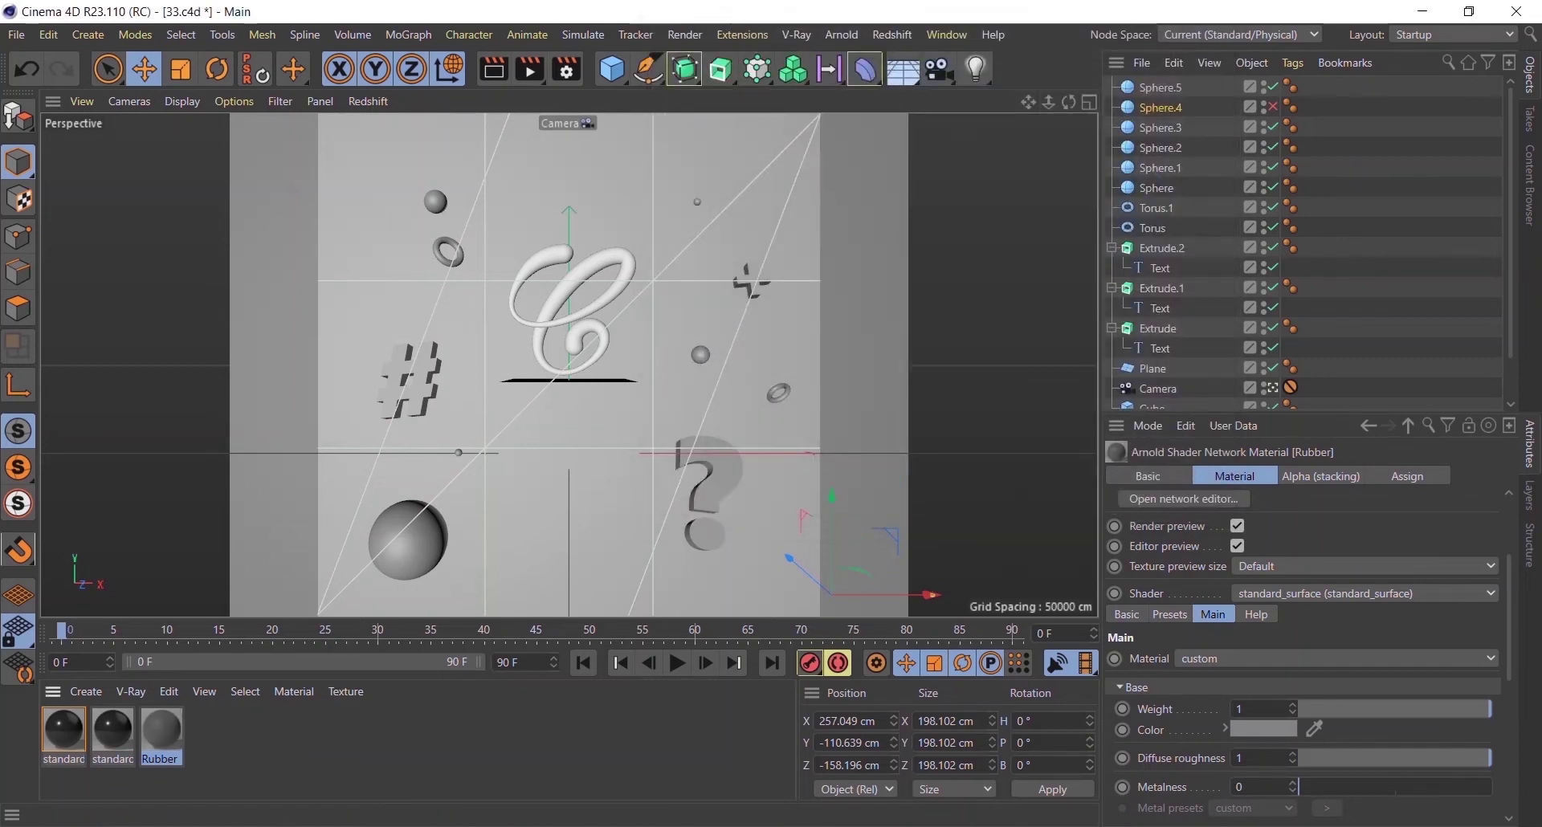
- Give Rubber a pale-blue specular colour and apply it to the backdrop plane
{"action": "double_click", "coordinate": [166, 737]}
{"action": "left_click", "coordinate": [595, 389]}
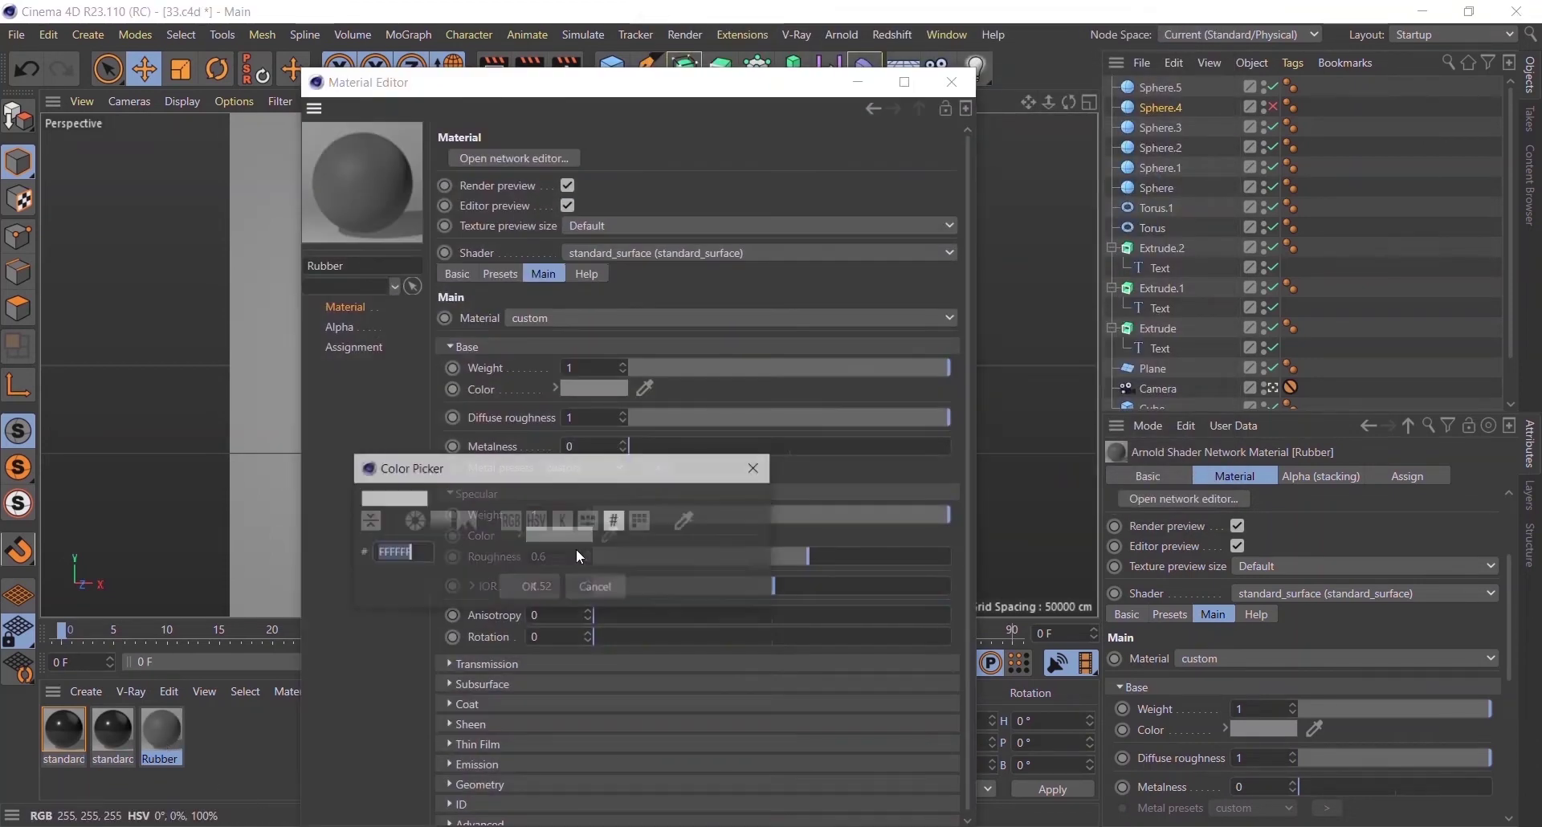
{"action": "key", "text": "Return"}
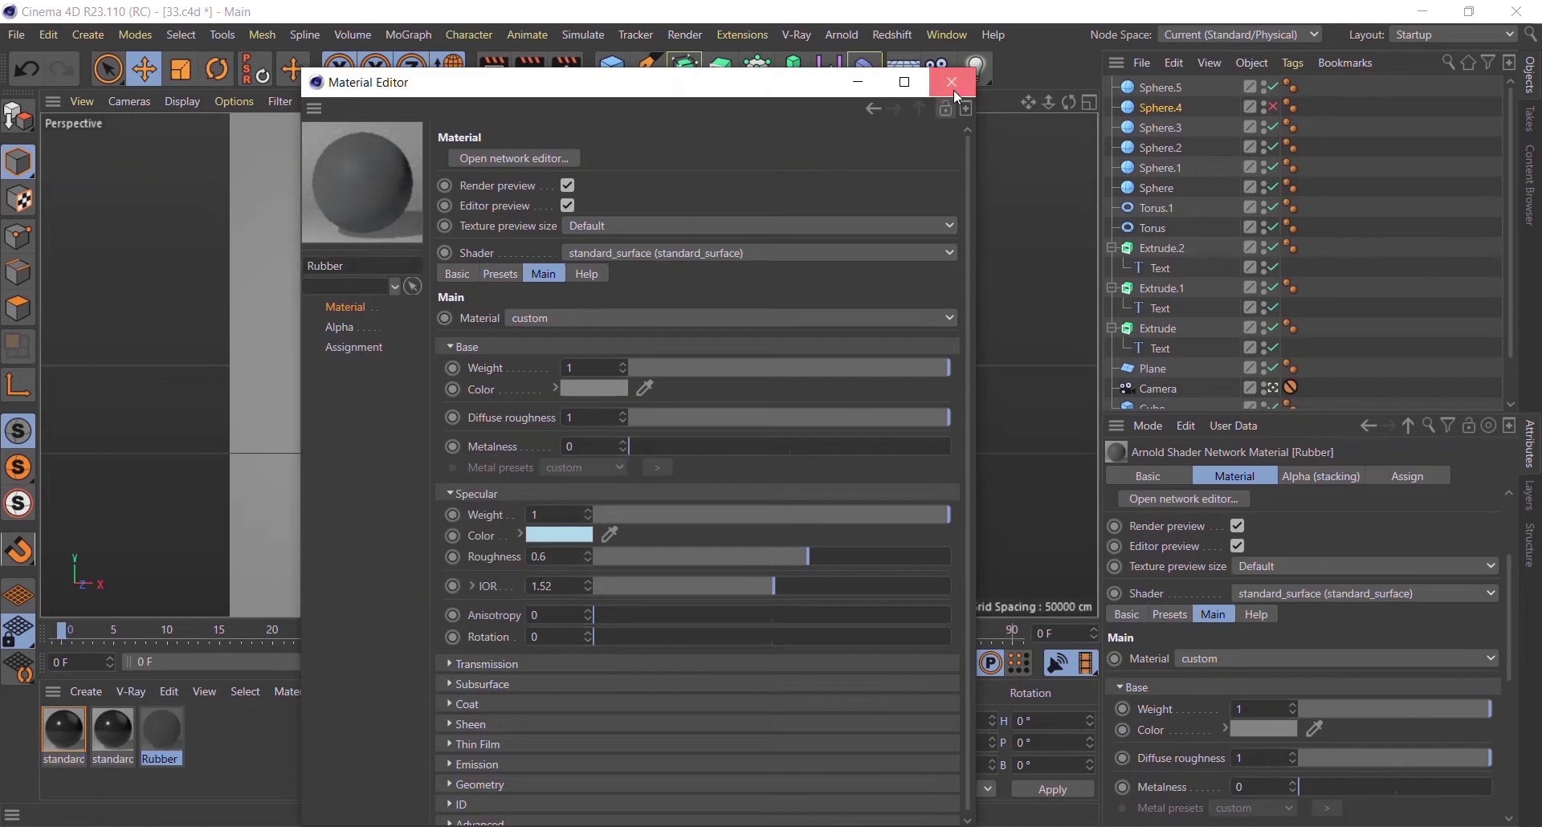
{"action": "left_click", "coordinate": [953, 82]}
{"action": "left_click_drag", "start_coordinate": [161, 732], "coordinate": [379, 333]}
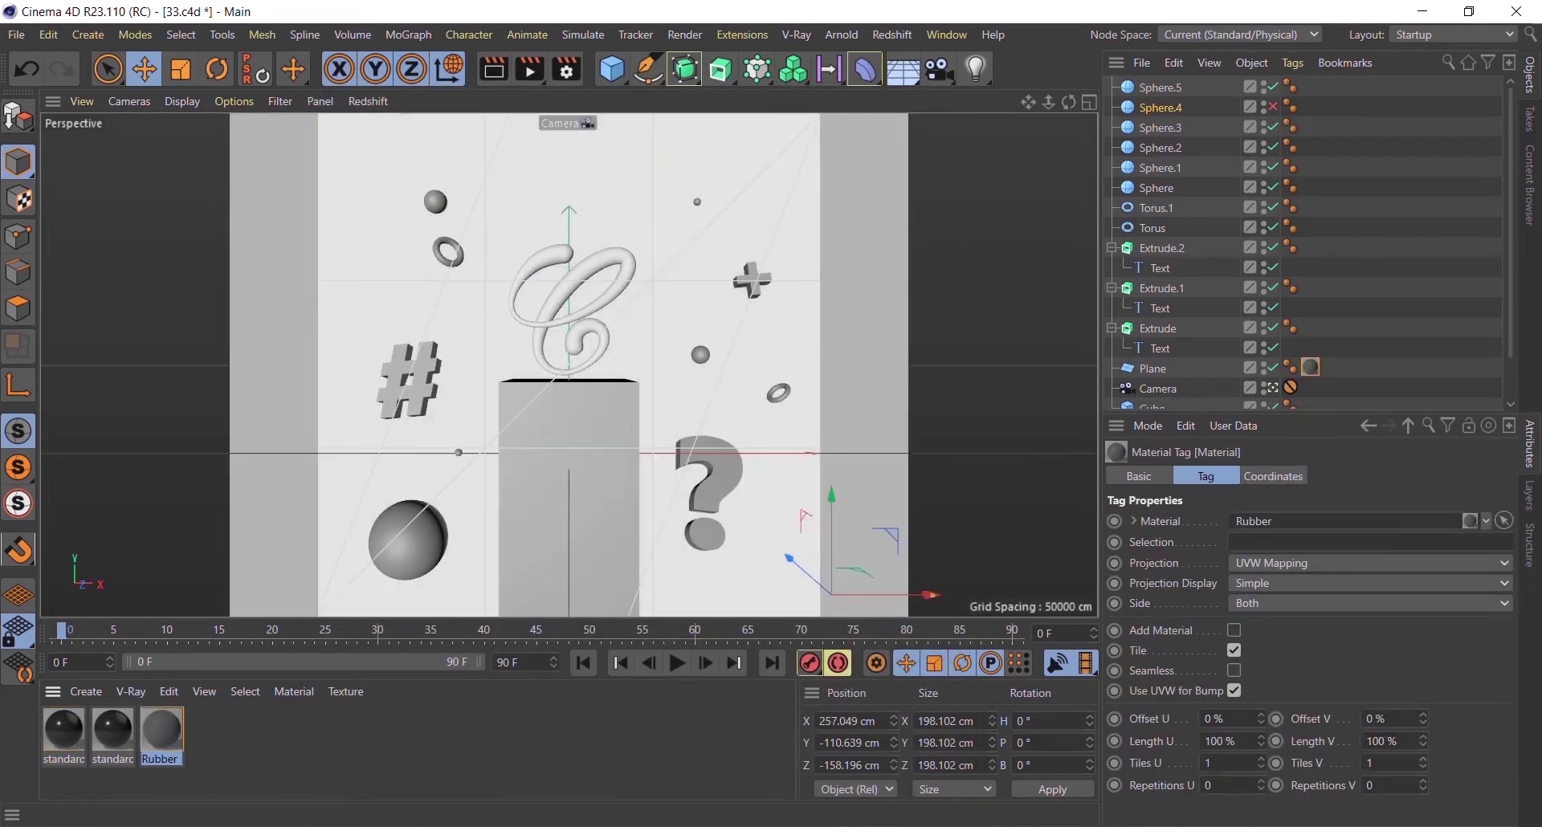
- Duplicate Rubber as Rubber.1 with an 82D0F0 light-blue colour and apply it to the pedestal cube
{"action": "left_click", "coordinate": [161, 732]}
{"action": "left_click_drag", "start_coordinate": [218, 741], "coordinate": [213, 735], "text": "ctrl"}
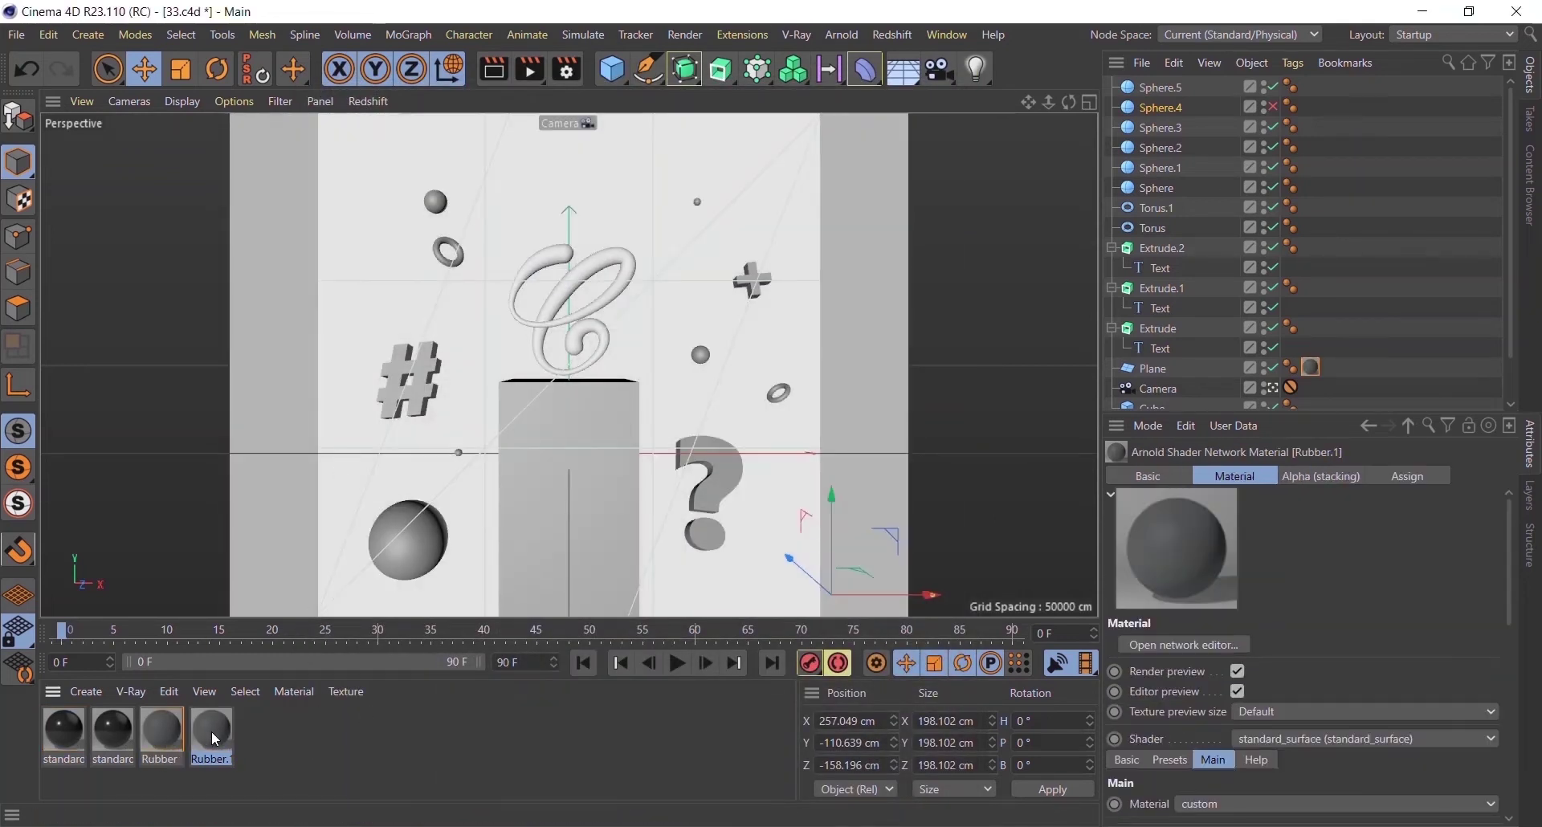
{"action": "double_click", "coordinate": [211, 732]}
{"action": "left_click", "coordinate": [572, 541]}
{"action": "key", "text": "Return"}
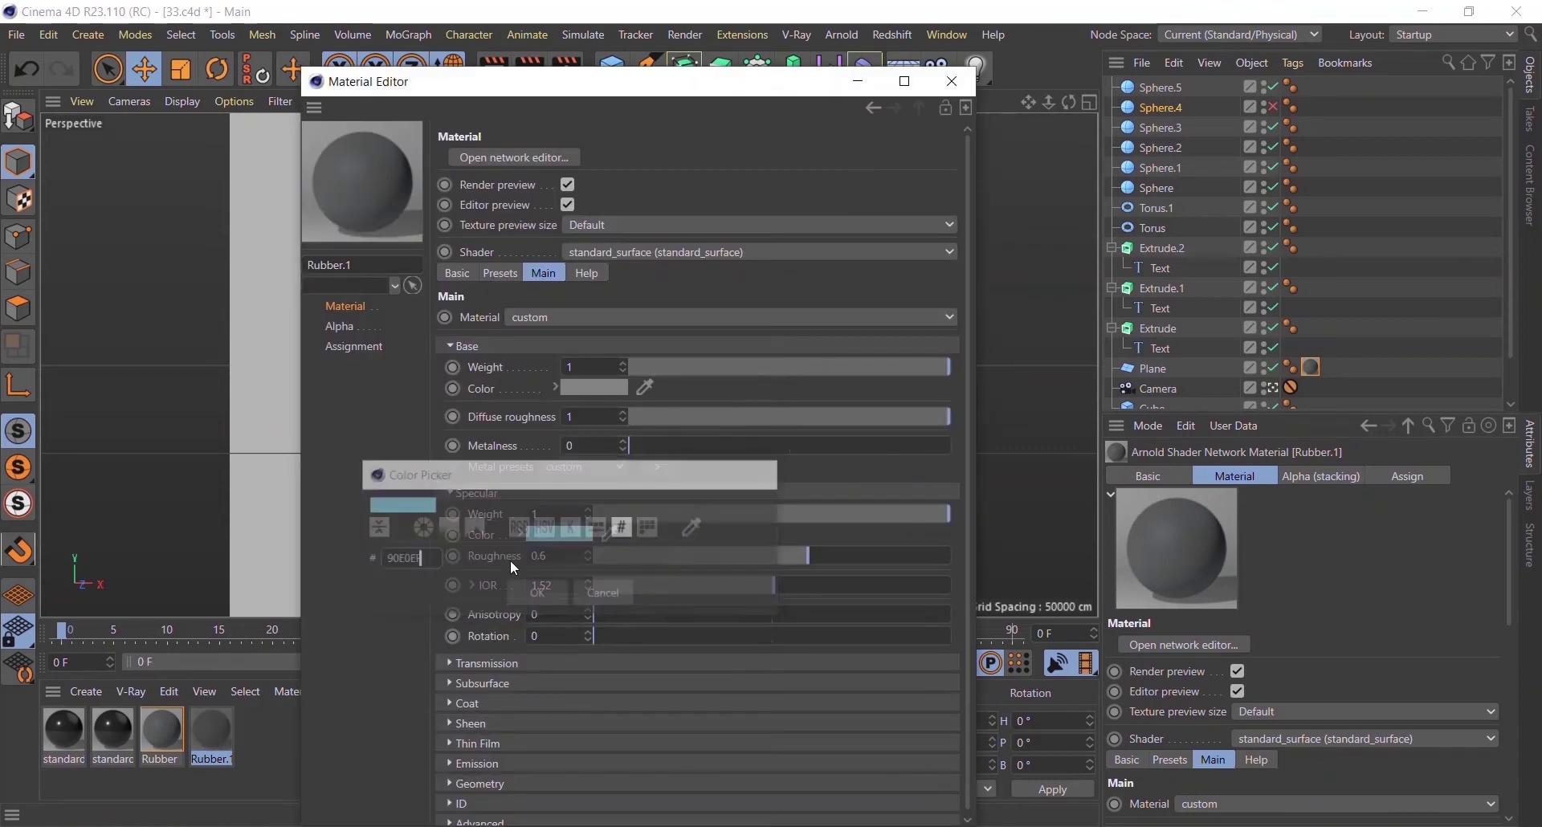
{"action": "left_click", "coordinate": [952, 82]}
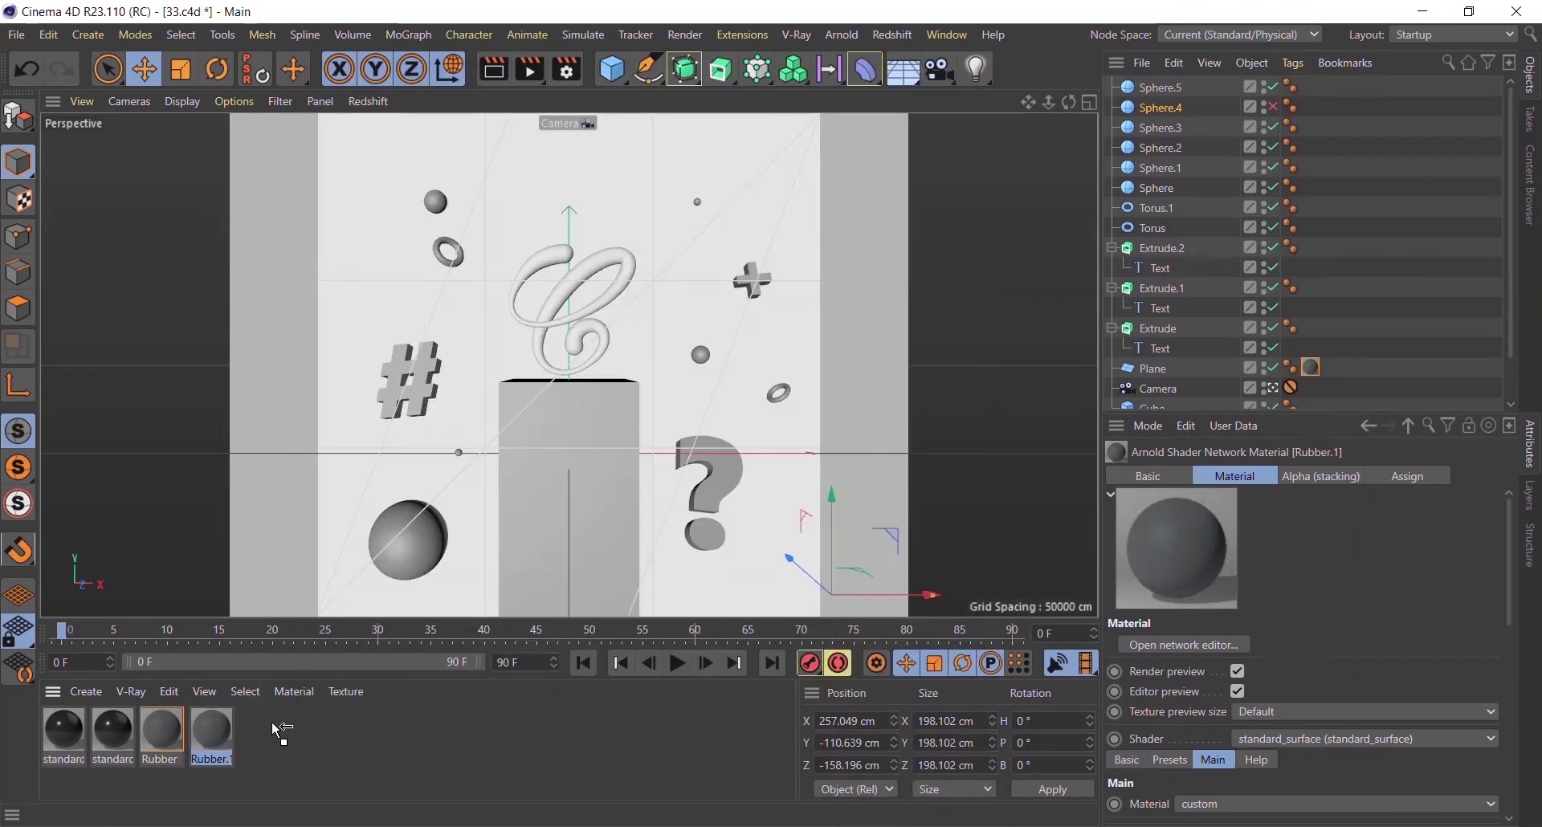
{"action": "left_click_drag", "start_coordinate": [281, 732], "coordinate": [534, 514]}
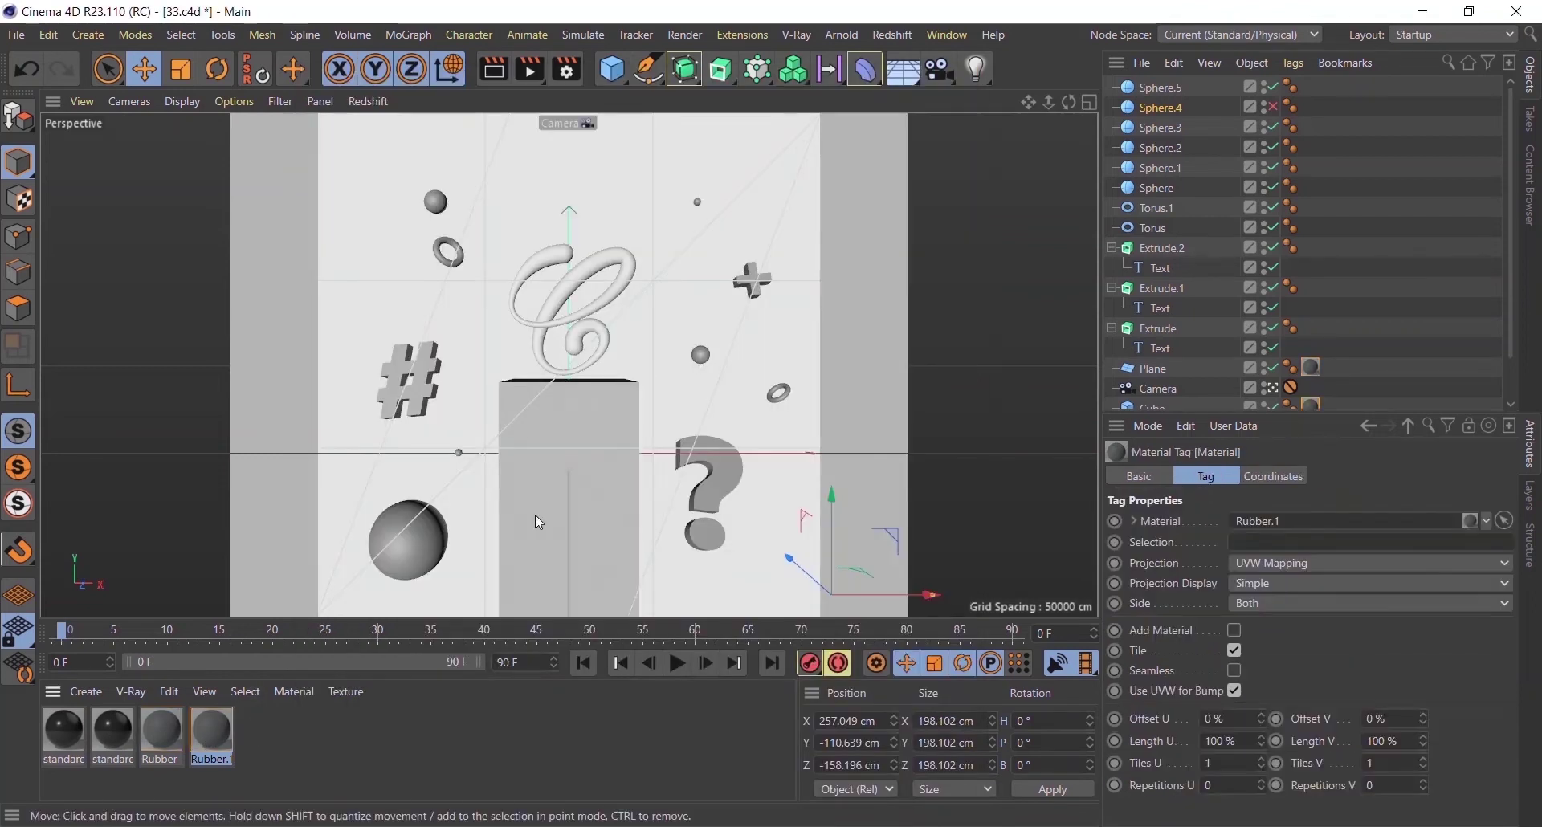
- Reconfirm Rubber.1's light-blue base colour and apply it to the # symbol
{"action": "left_click", "coordinate": [277, 747]}
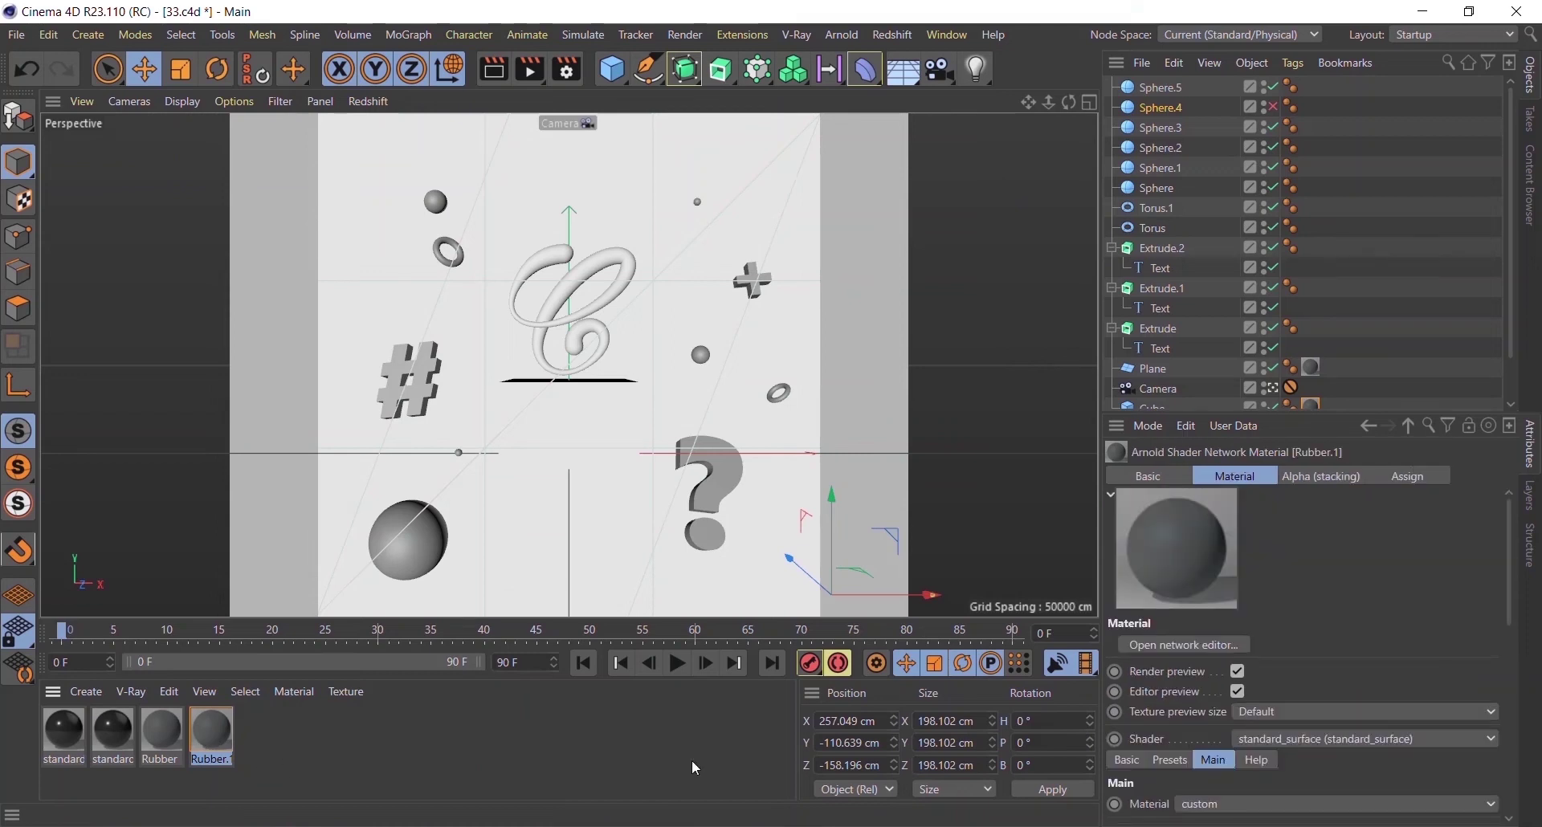
{"action": "double_click", "coordinate": [213, 741]}
{"action": "left_click", "coordinate": [557, 537]}
{"action": "type", "text": "82D0F0"}
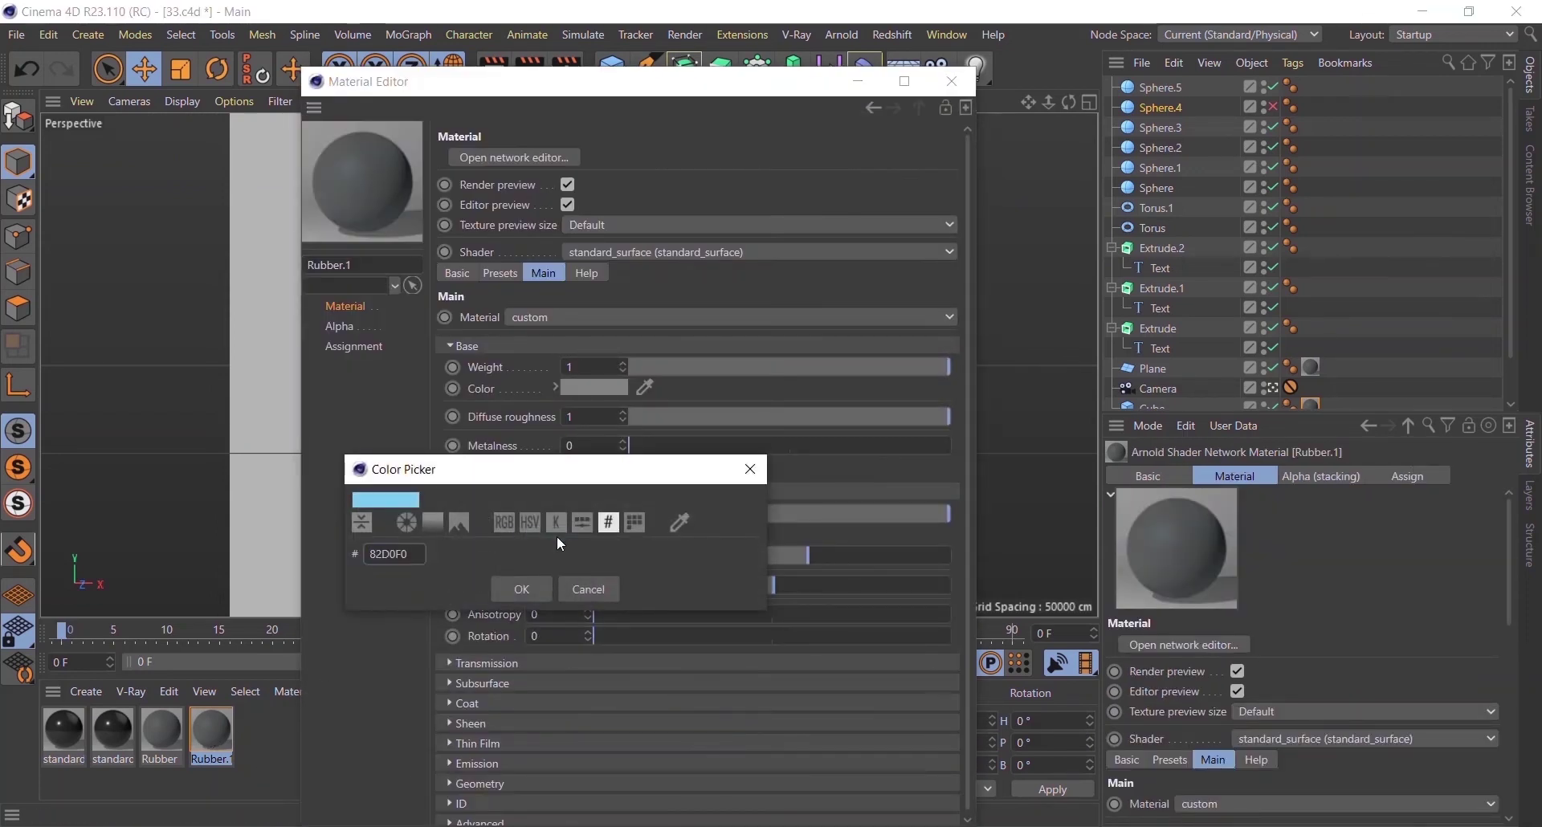
{"action": "key", "text": "Return"}
{"action": "left_click", "coordinate": [952, 81]}
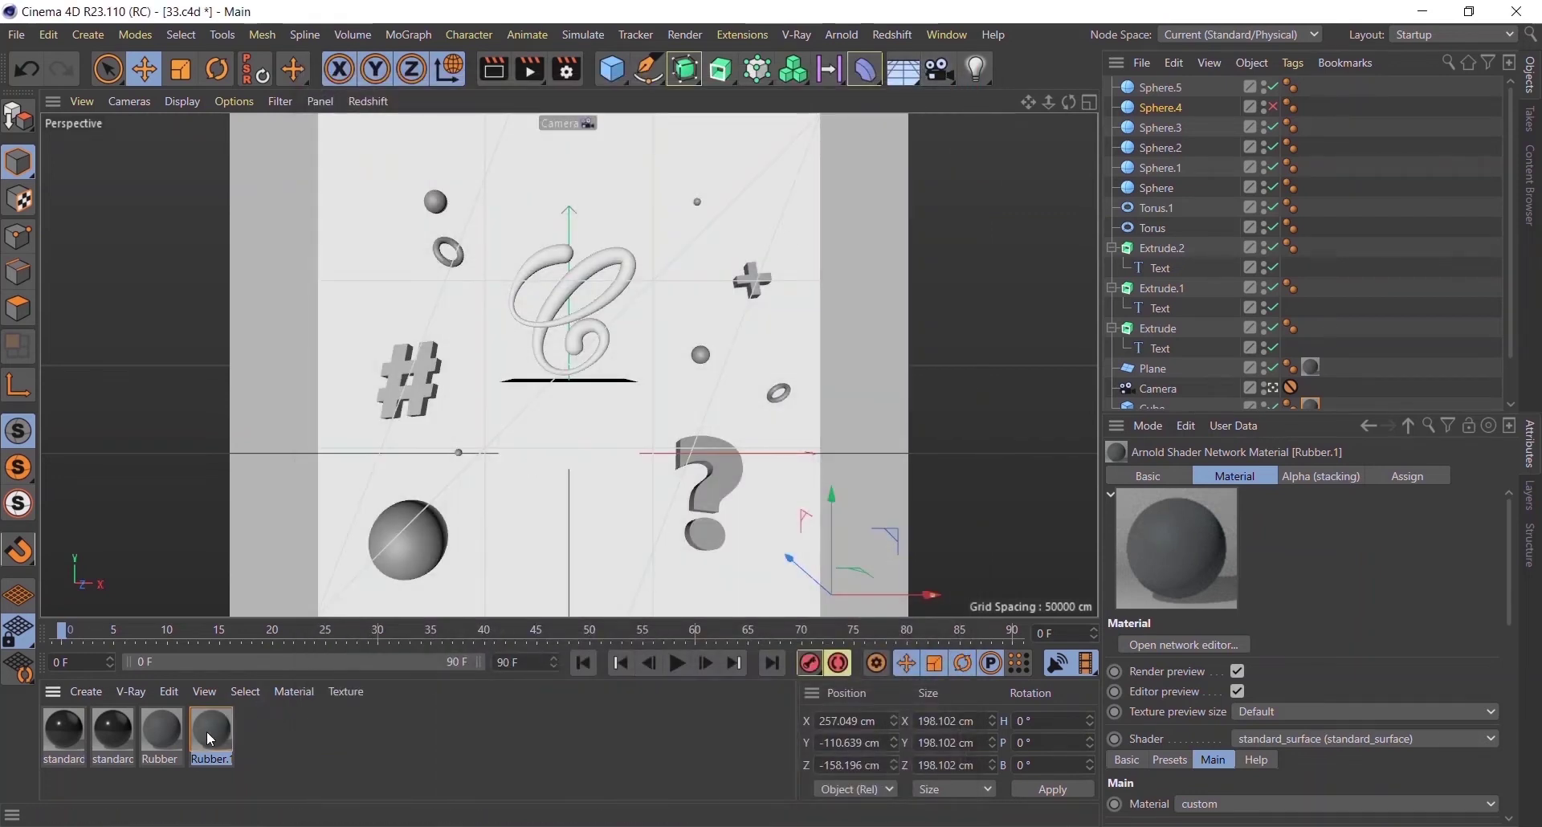
{"action": "left_click_drag", "start_coordinate": [211, 739], "coordinate": [428, 377]}
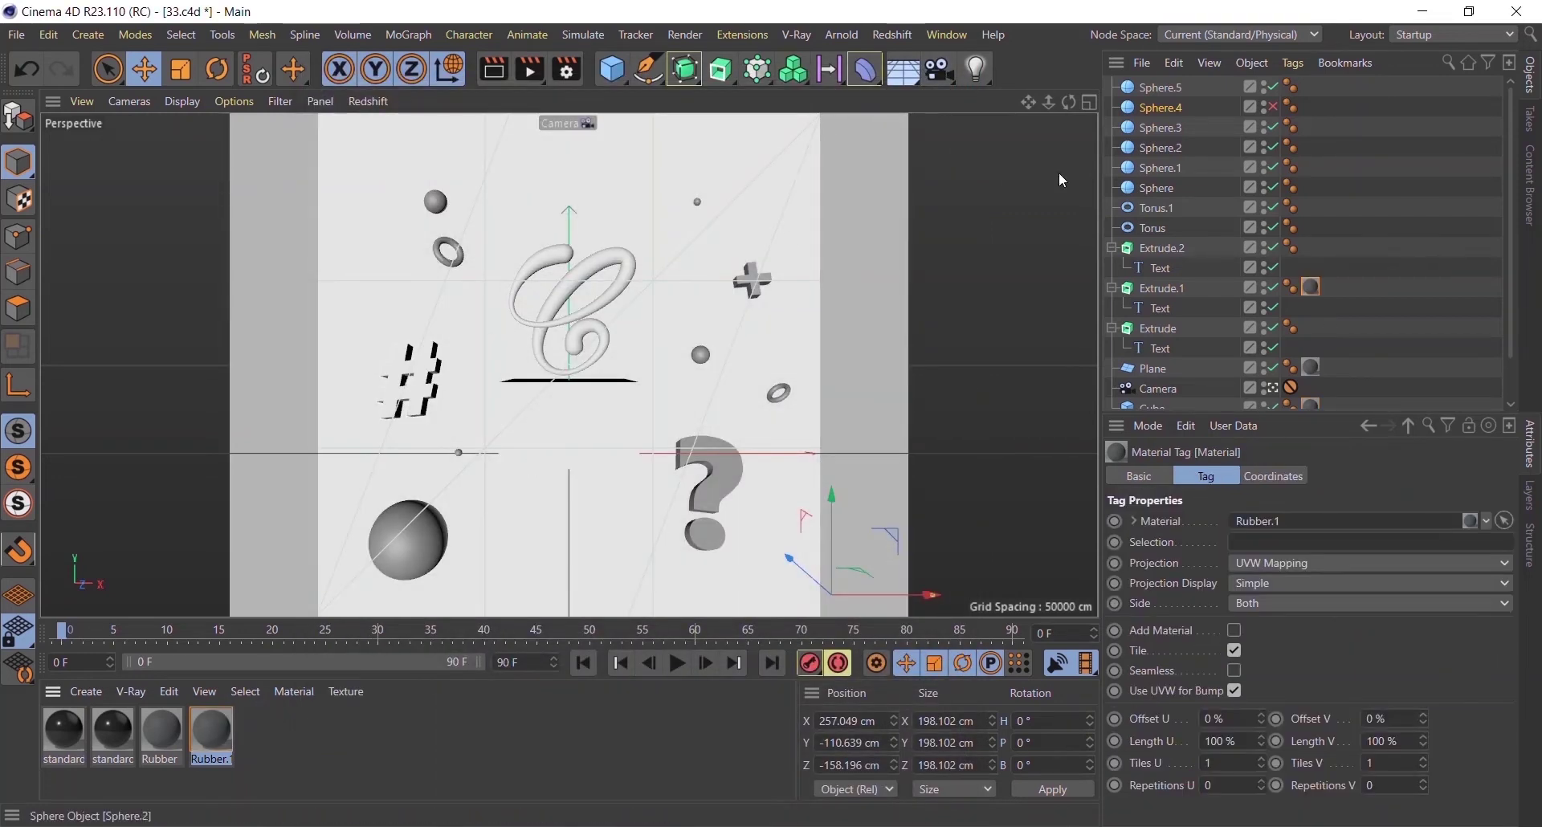
{"action": "left_click", "coordinate": [839, 36]}
{"action": "mouse_move", "coordinate": [879, 89]}
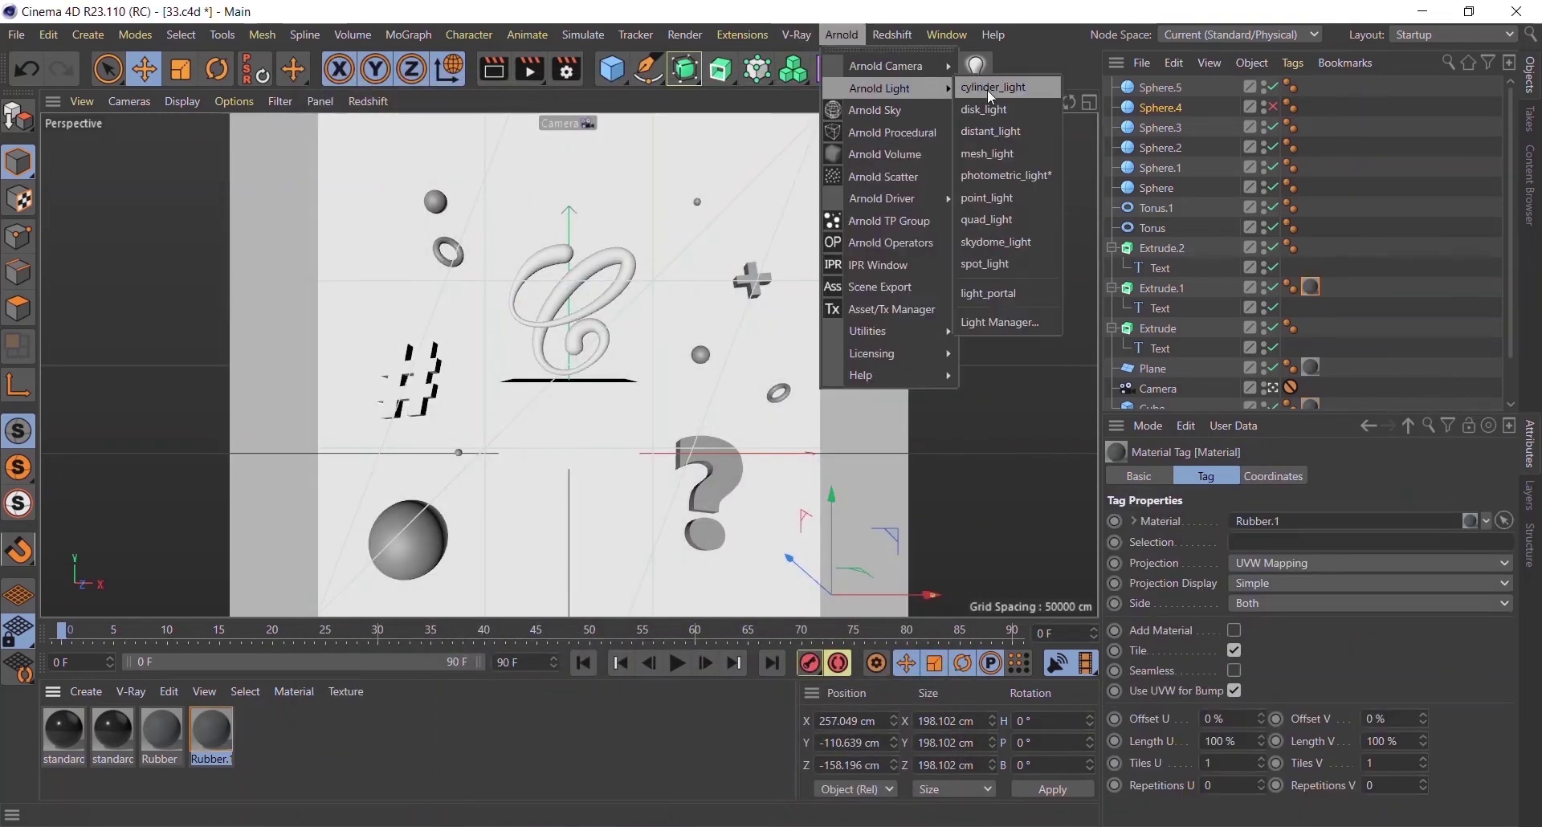
- Add an Arnold disk light above the pedestal and tilt it down toward the scene
{"action": "left_click", "coordinate": [993, 114]}
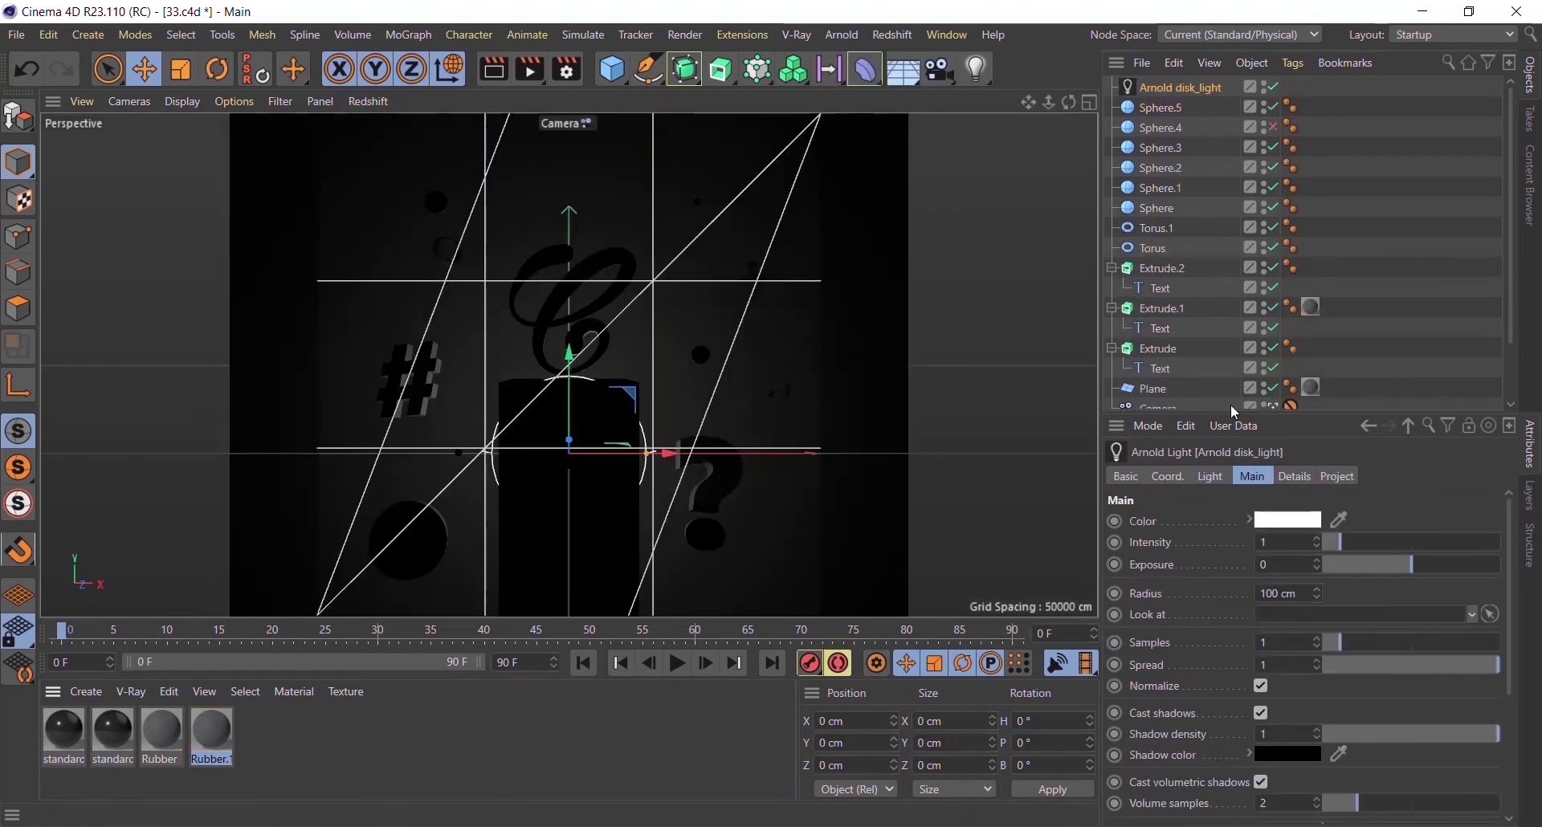
{"action": "mouse_move", "coordinate": [610, 417]}
{"action": "left_mouse_down", "text": "alt"}
{"action": "mouse_move", "coordinate": [605, 466]}
{"action": "mouse_move", "coordinate": [566, 399]}
{"action": "mouse_move", "coordinate": [617, 444]}
{"action": "mouse_move", "coordinate": [625, 416]}
{"action": "mouse_move", "coordinate": [596, 397]}
{"action": "left_mouse_up", "text": "alt"}
{"action": "key", "text": "r"}
{"action": "key", "text": "e"}
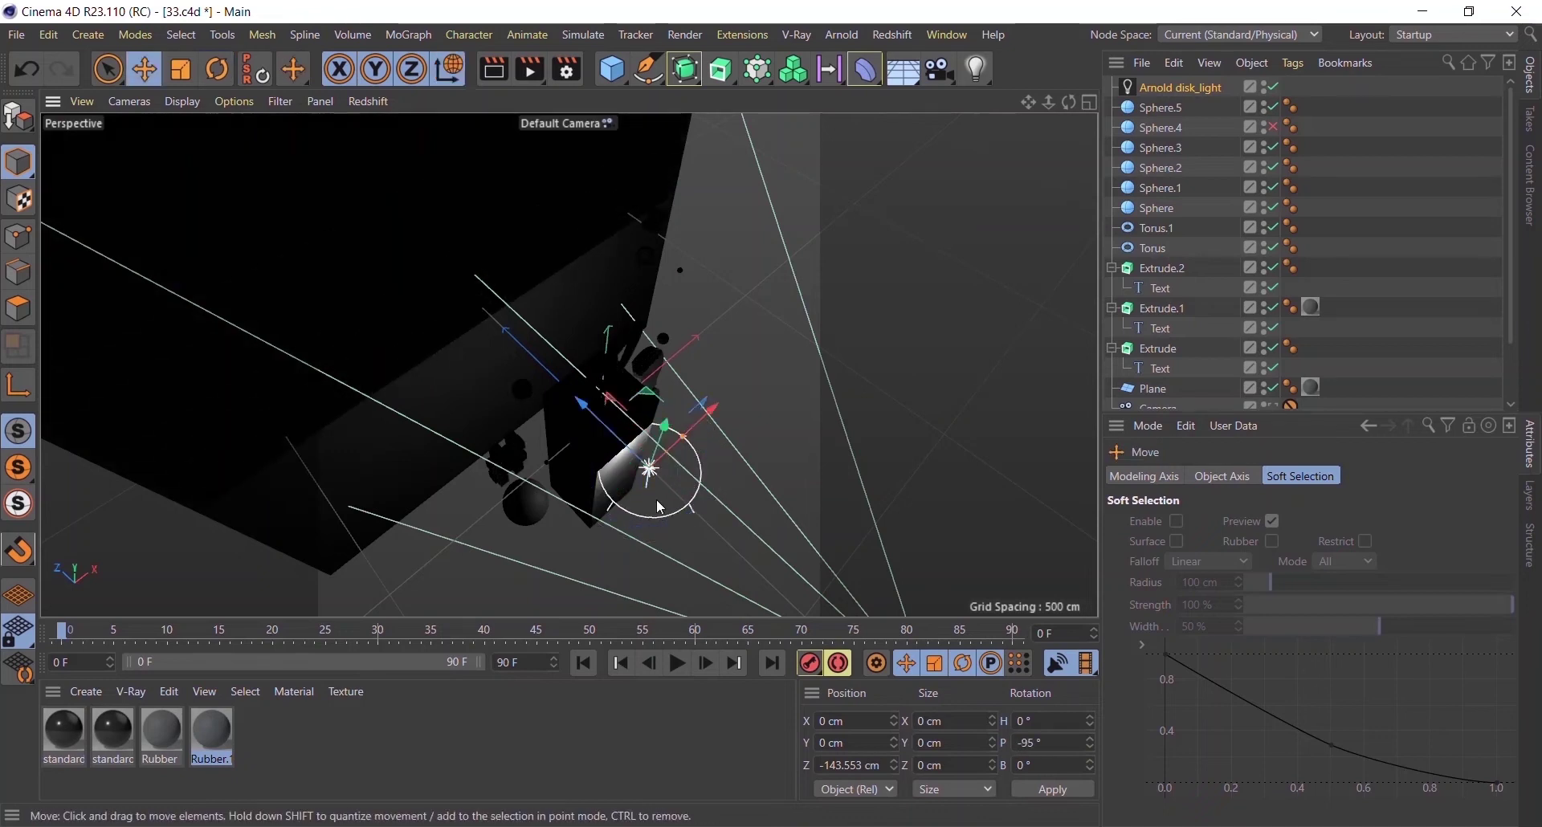
{"action": "mouse_move", "coordinate": [671, 453]}
{"action": "left_mouse_down"}
{"action": "mouse_move", "coordinate": [727, 261]}
{"action": "mouse_move", "coordinate": [707, 273]}
{"action": "mouse_move", "coordinate": [635, 255]}
{"action": "mouse_move", "coordinate": [702, 406]}
{"action": "mouse_move", "coordinate": [570, 283]}
{"action": "mouse_move", "coordinate": [511, 373]}
{"action": "mouse_move", "coordinate": [507, 358]}
{"action": "left_mouse_up"}
{"action": "key", "text": "ctrl+z"}
{"action": "key", "text": "ctrl+z"}
{"action": "key", "text": "ctrl+z"}
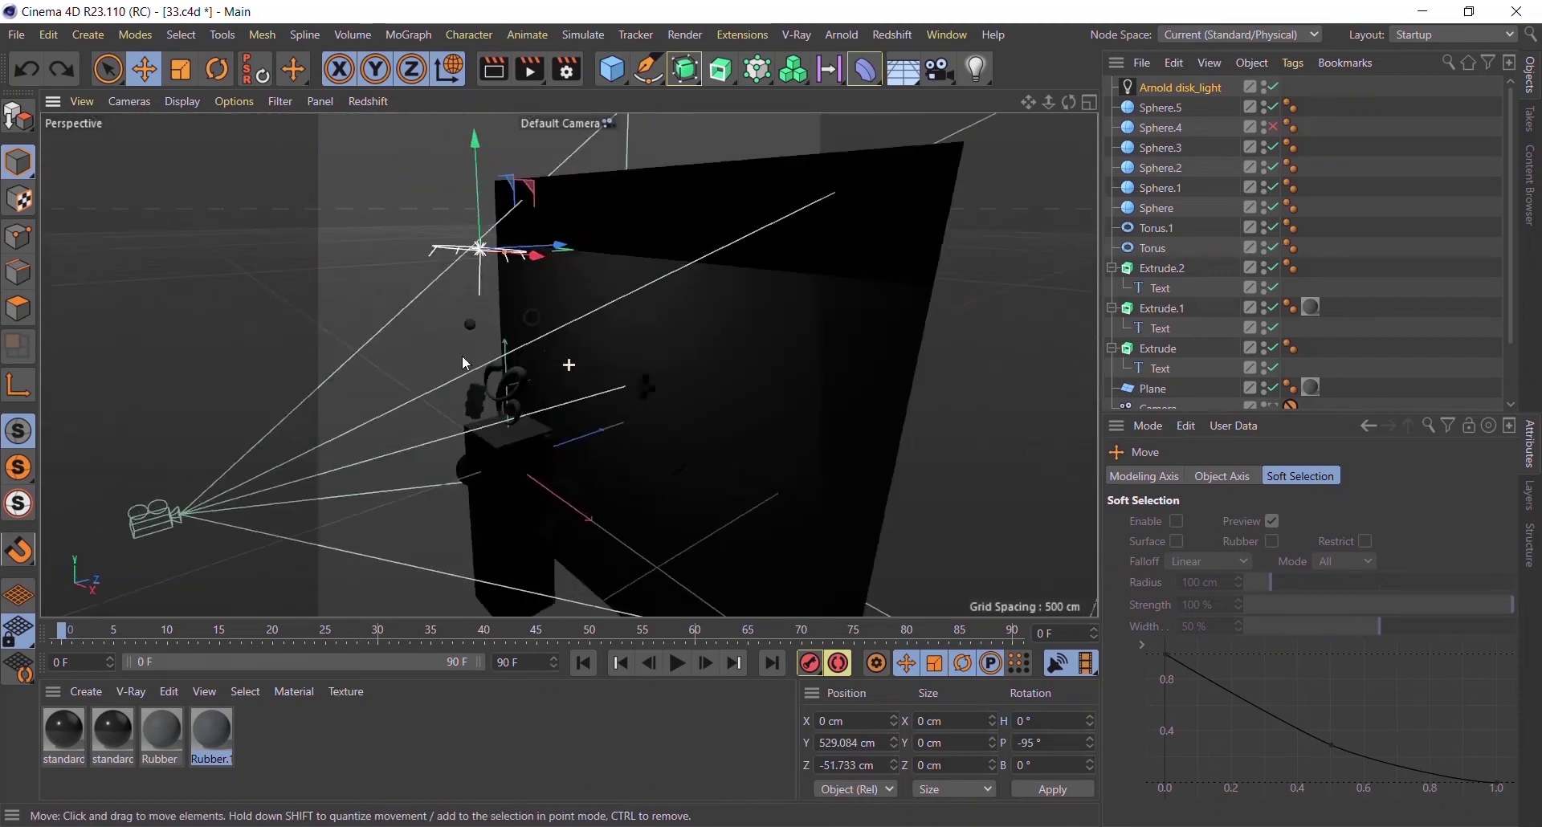
{"action": "key", "text": "ctrl+z"}
{"action": "left_click_drag", "start_coordinate": [561, 251], "coordinate": [453, 256]}
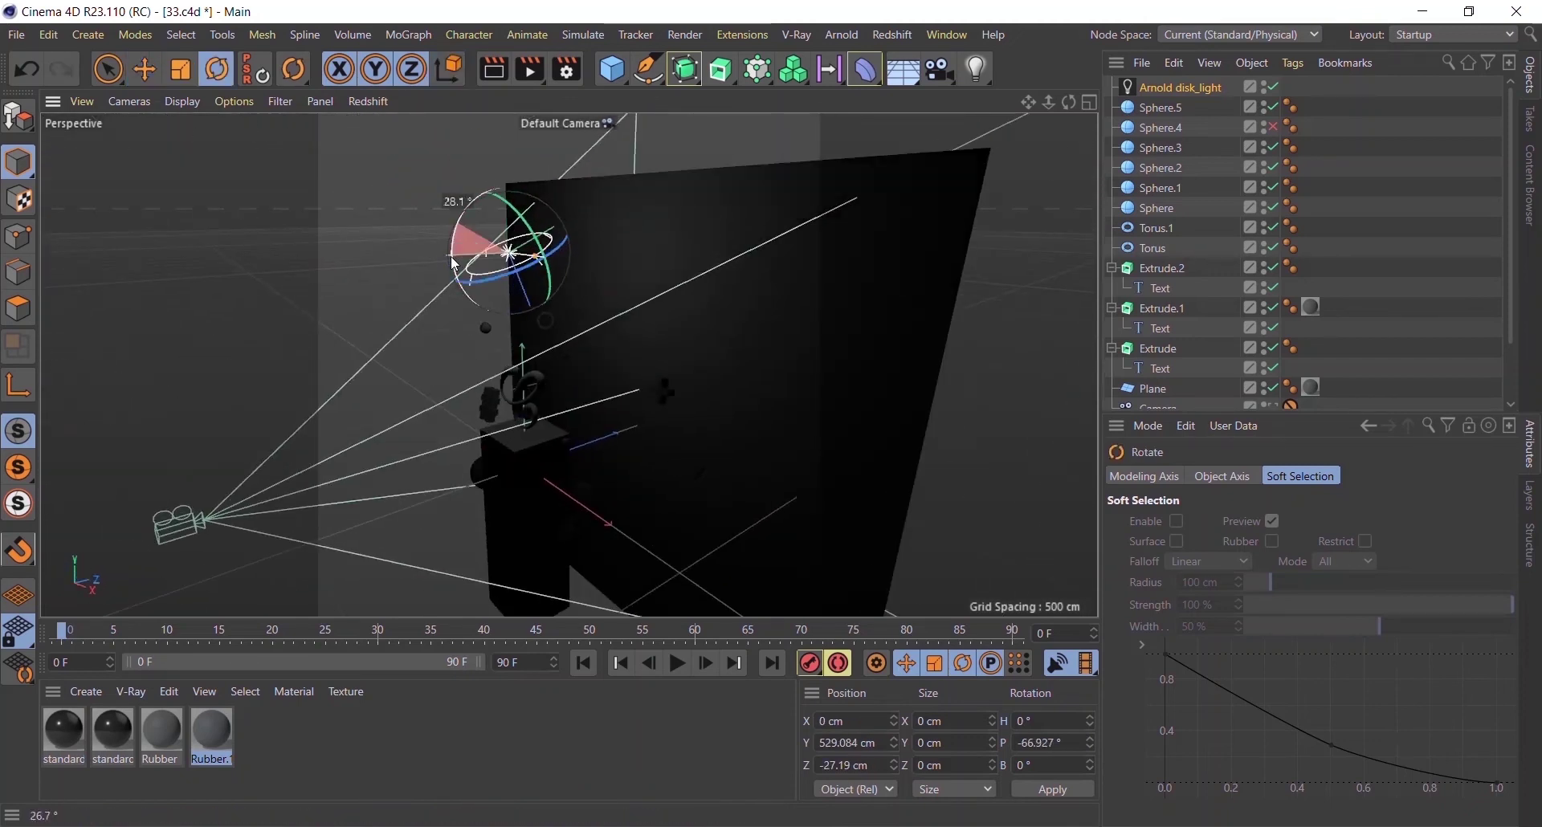
- Set the disk light's intensity to 5
{"action": "left_click", "coordinate": [1176, 87]}
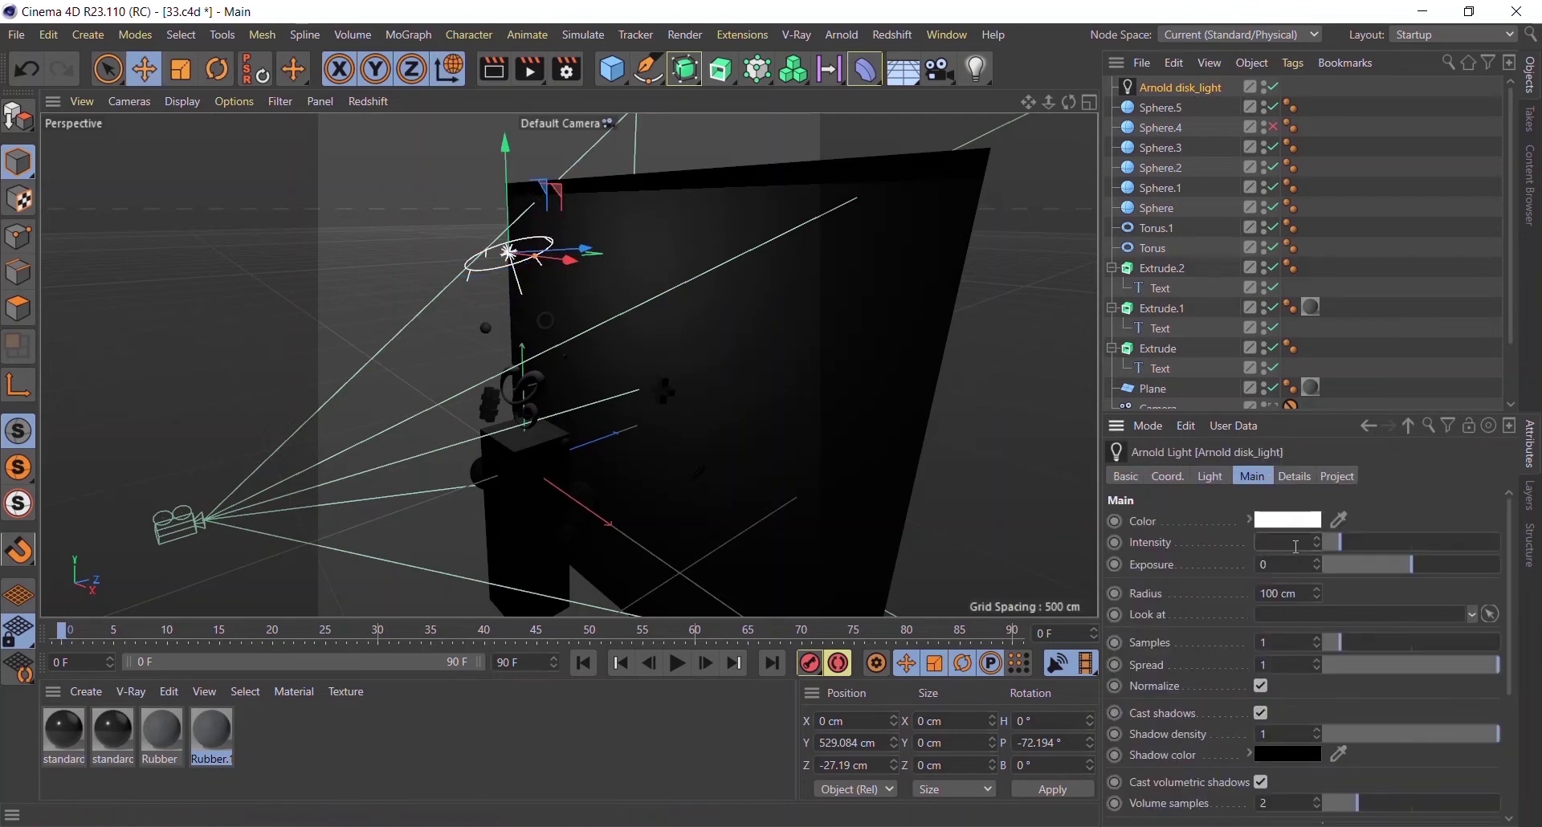
{"action": "type", "text": "5"}
{"action": "key", "text": "Return"}
- Place a copy of the light beside the pedestal, turned sideways, at intensity 10
{"action": "left_click_drag", "start_coordinate": [506, 193], "coordinate": [496, 484], "text": "ctrl"}
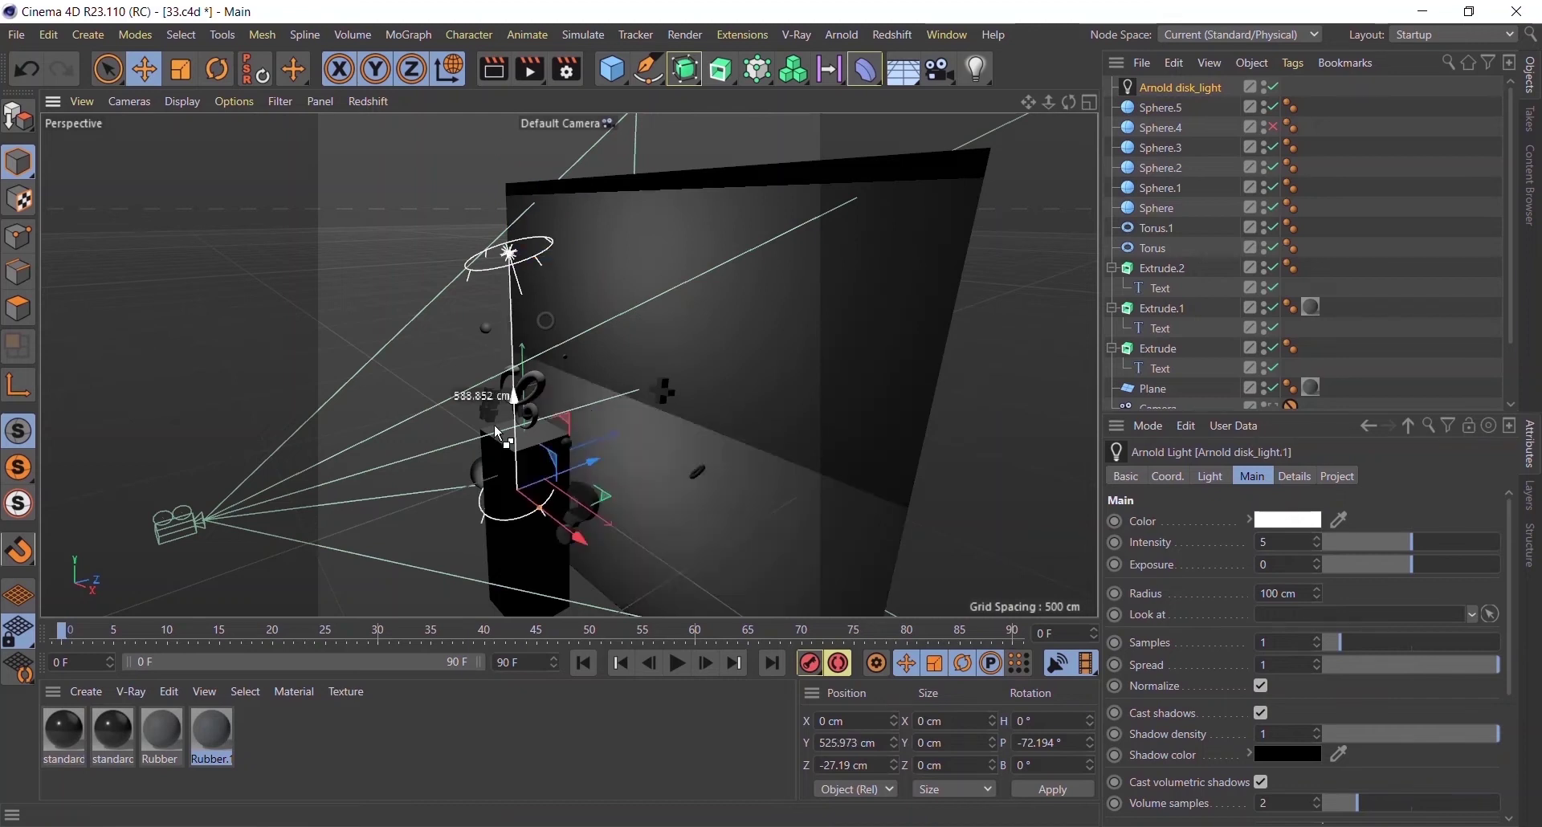
{"action": "middle_click_drag", "start_coordinate": [497, 484], "coordinate": [546, 441], "text": "alt"}
{"action": "key", "text": "r"}
{"action": "mouse_move", "coordinate": [551, 376]}
{"action": "left_mouse_down"}
{"action": "mouse_move", "coordinate": [541, 495]}
{"action": "mouse_move", "coordinate": [571, 446]}
{"action": "mouse_move", "coordinate": [649, 422]}
{"action": "mouse_move", "coordinate": [685, 441]}
{"action": "mouse_move", "coordinate": [642, 514]}
{"action": "mouse_move", "coordinate": [613, 414]}
{"action": "left_mouse_up"}
{"action": "key", "text": "e"}
{"action": "scroll", "coordinate": [614, 419], "scroll_direction": "up", "scroll_amount": 5}
{"action": "left_click", "coordinate": [1180, 87]}
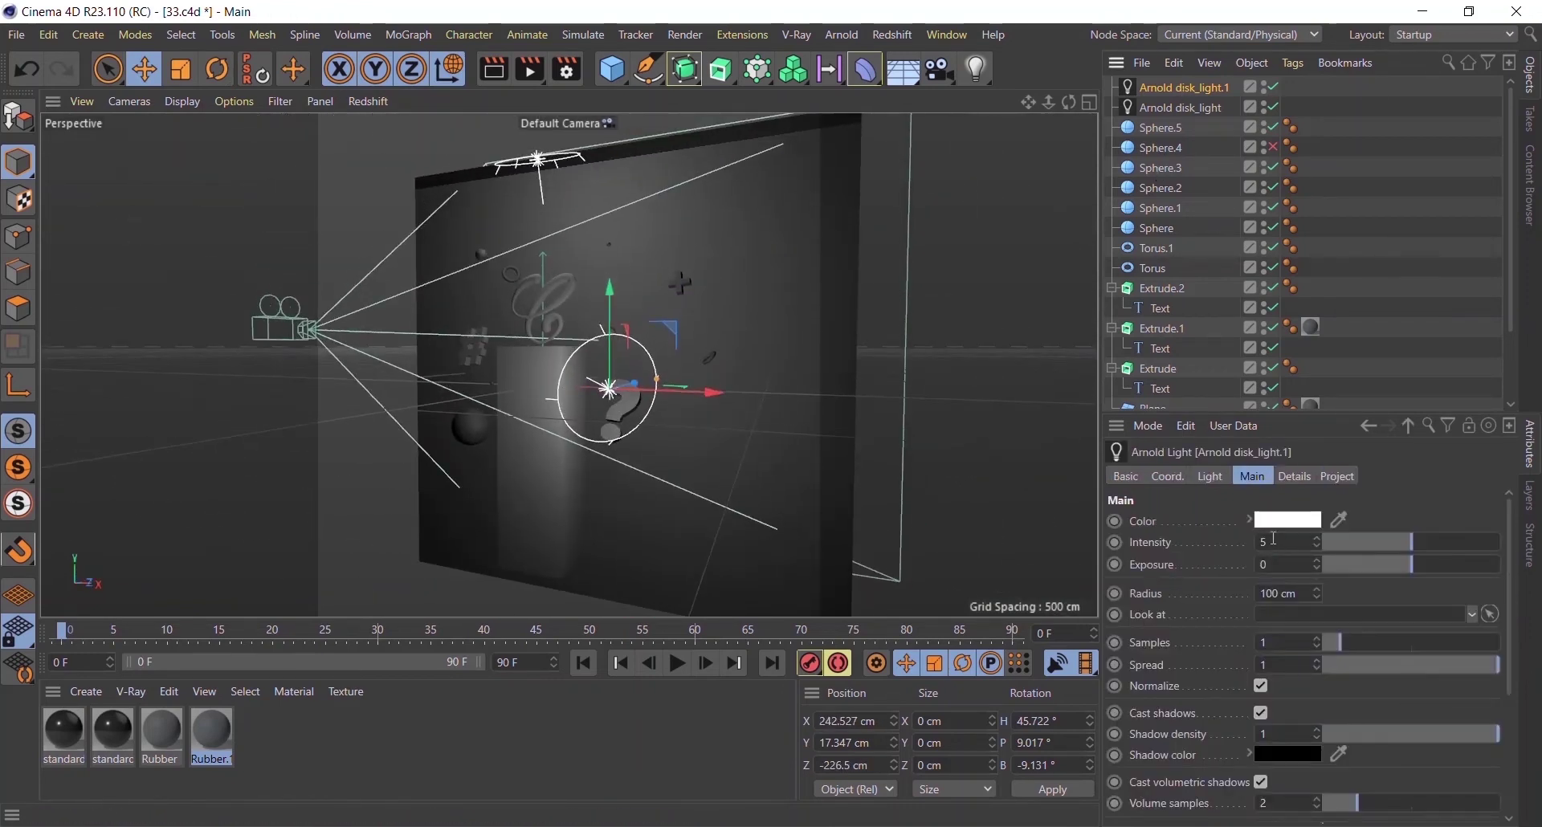
{"action": "type", "text": "10"}
{"action": "key", "text": "Return"}
- Set the copied light's intensity back to 5 and view through the scene camera
{"action": "mouse_move", "coordinate": [442, 445]}
{"action": "left_mouse_down", "text": "alt"}
{"action": "mouse_move", "coordinate": [612, 390]}
{"action": "mouse_move", "coordinate": [412, 395]}
{"action": "mouse_move", "coordinate": [556, 455]}
{"action": "mouse_move", "coordinate": [792, 437]}
{"action": "mouse_move", "coordinate": [618, 440]}
{"action": "mouse_move", "coordinate": [637, 427]}
{"action": "mouse_move", "coordinate": [536, 420]}
{"action": "mouse_move", "coordinate": [696, 276]}
{"action": "left_mouse_up", "text": "alt"}
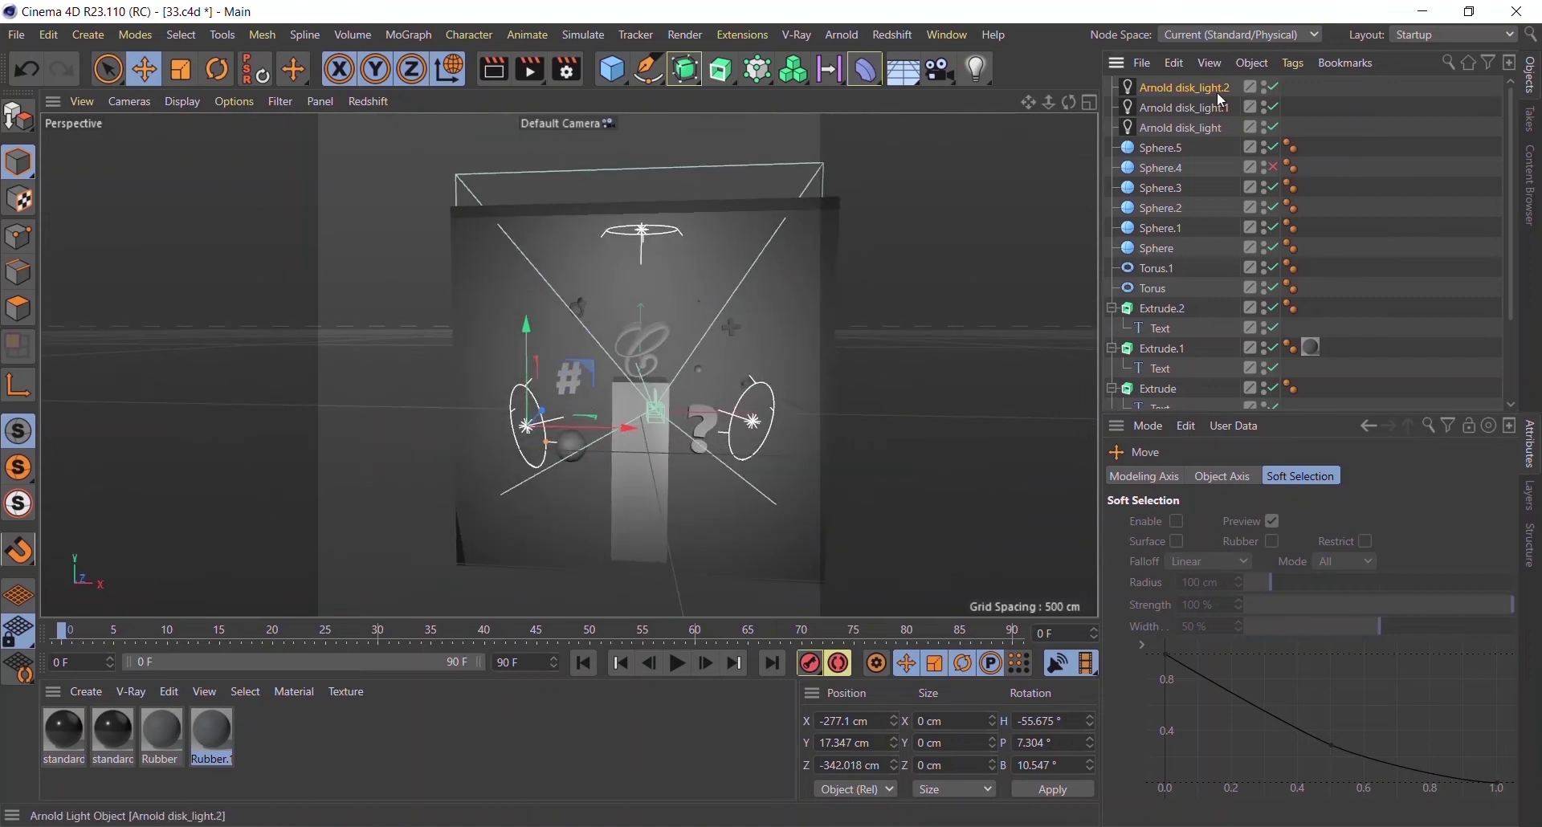
{"action": "type", "text": "5"}
{"action": "key", "text": "Return"}
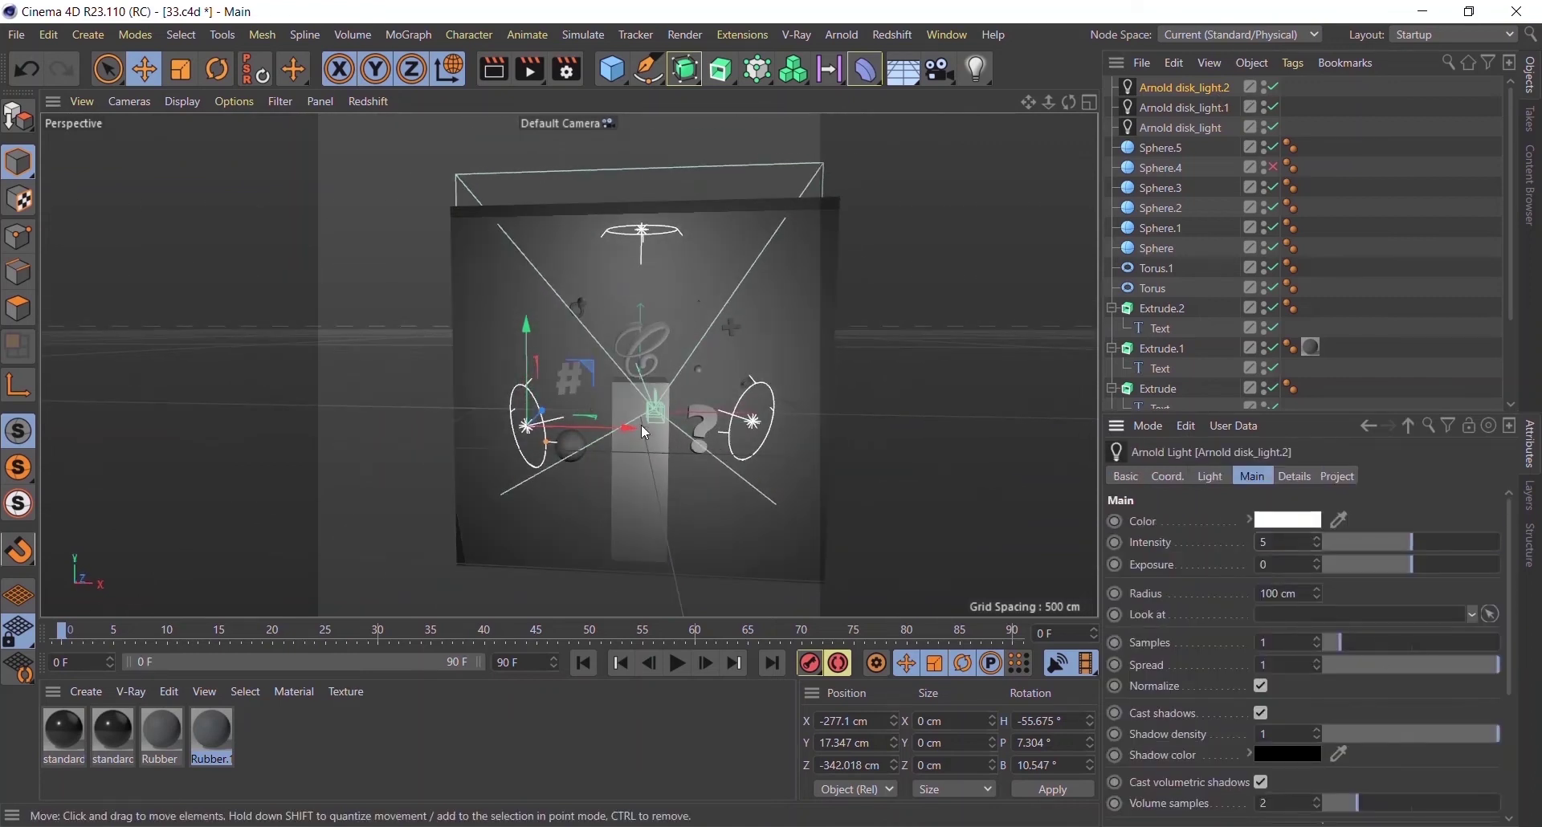
{"action": "mouse_move", "coordinate": [730, 399]}
{"action": "left_mouse_down", "text": "alt"}
{"action": "mouse_move", "coordinate": [575, 356]}
{"action": "mouse_move", "coordinate": [591, 330]}
{"action": "mouse_move", "coordinate": [620, 341]}
{"action": "mouse_move", "coordinate": [633, 392]}
{"action": "mouse_move", "coordinate": [683, 370]}
{"action": "left_mouse_up", "text": "alt"}
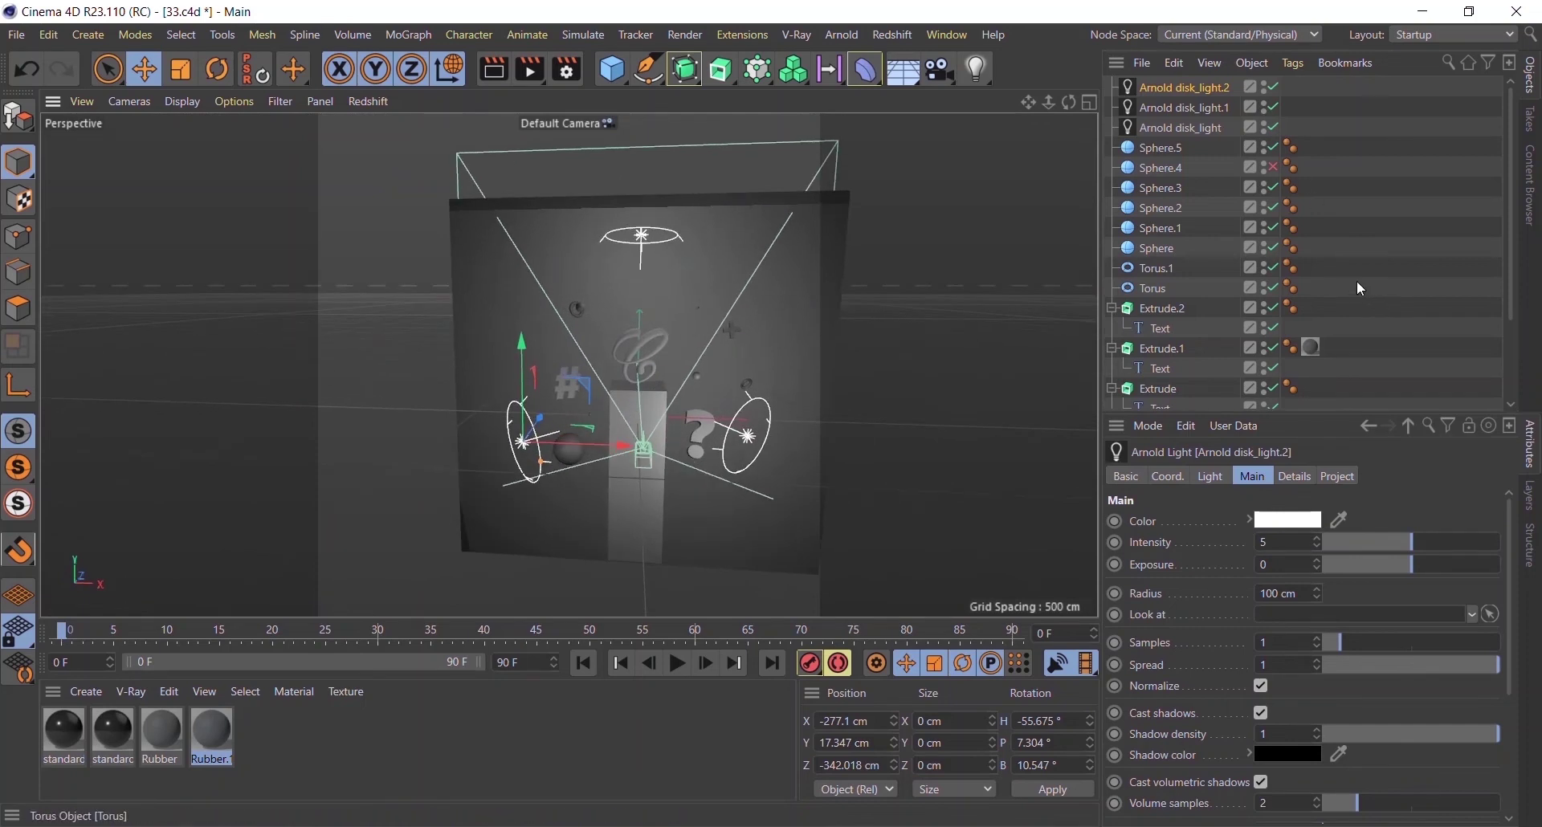
{"action": "left_click_drag", "start_coordinate": [1512, 183], "coordinate": [1505, 283]}
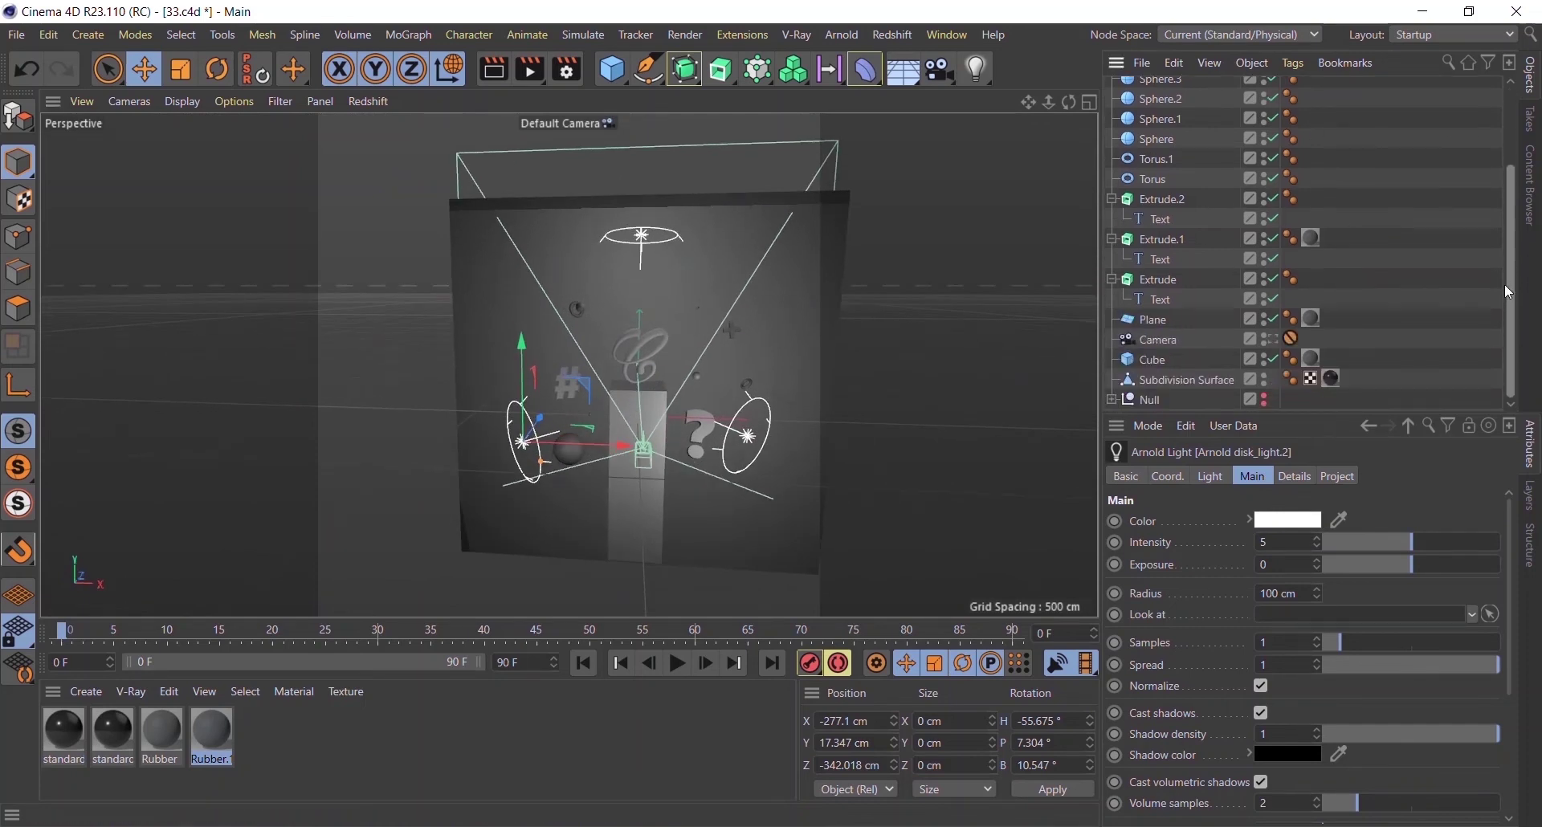
{"action": "left_click", "coordinate": [1270, 339]}
- Open Arnold's IPR window to get a live render of the scene
{"action": "left_click", "coordinate": [843, 35]}
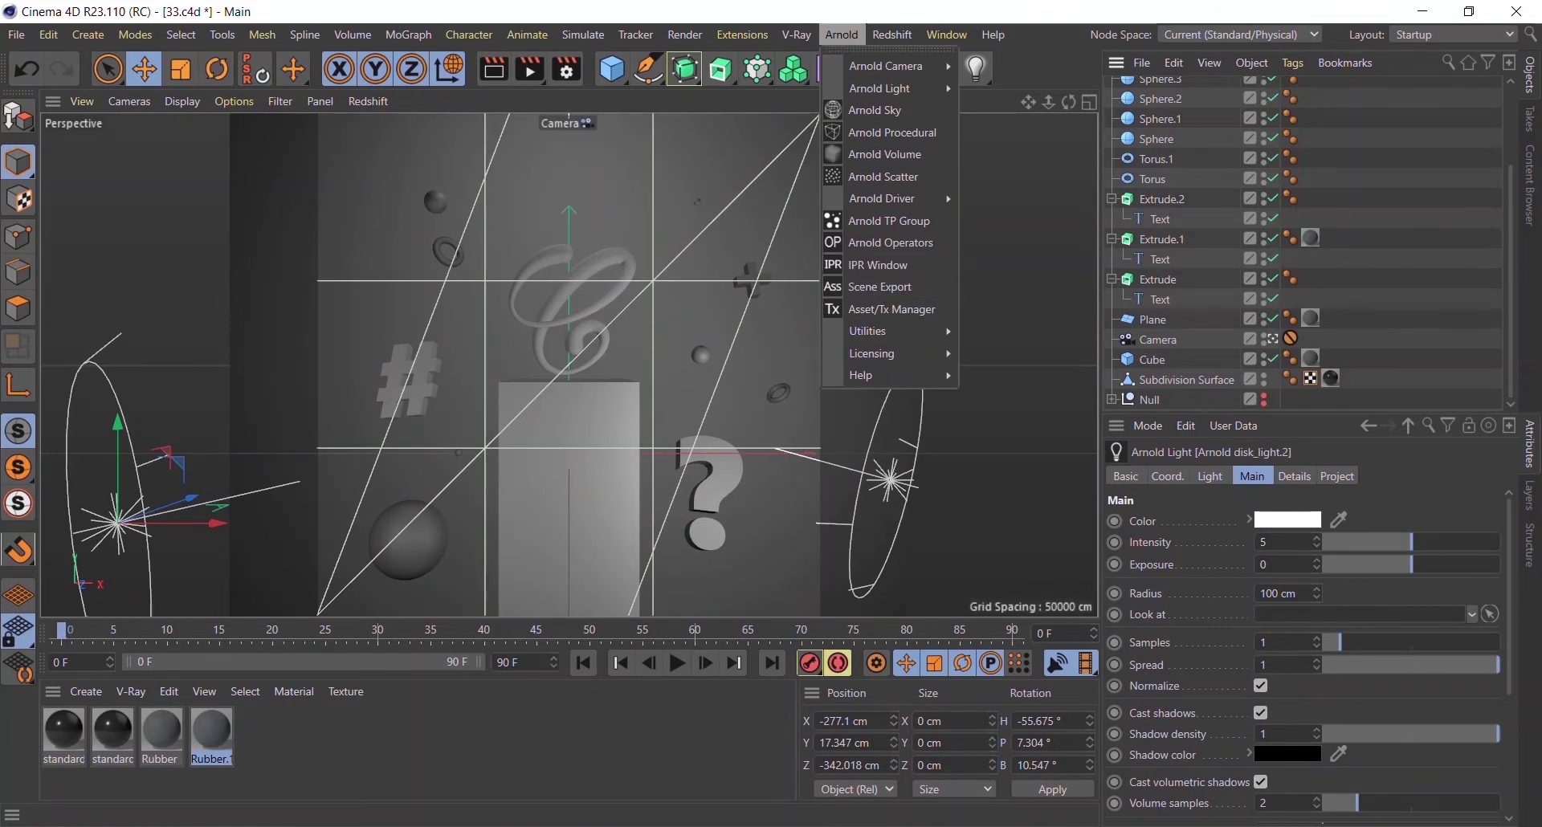
{"action": "left_click", "coordinate": [870, 266]}
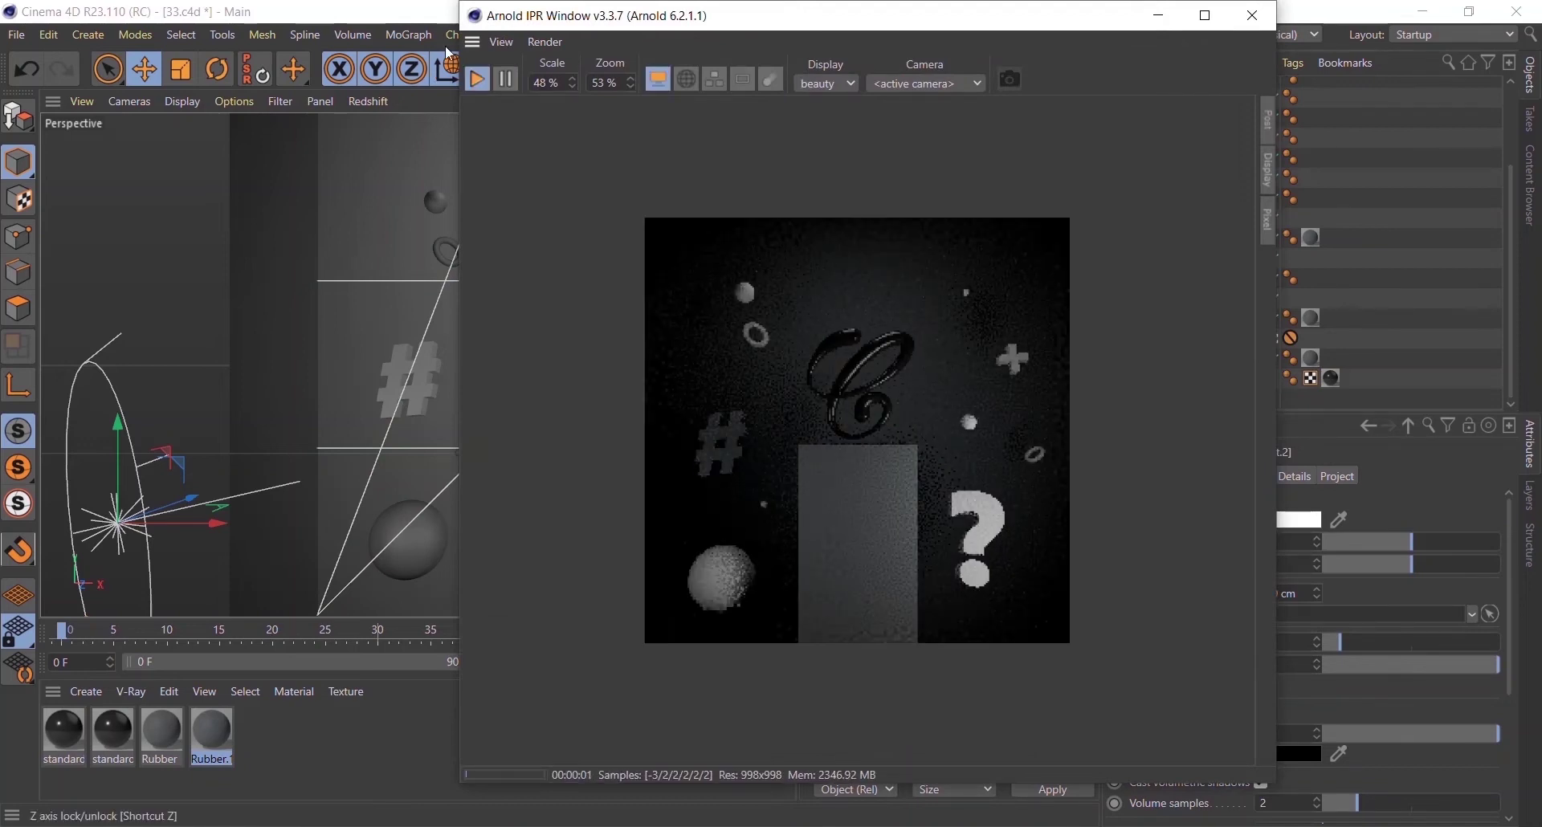
- Dock the live render window on the left and the materials list beside the objects list
{"action": "left_click_drag", "start_coordinate": [472, 42], "coordinate": [46, 257]}
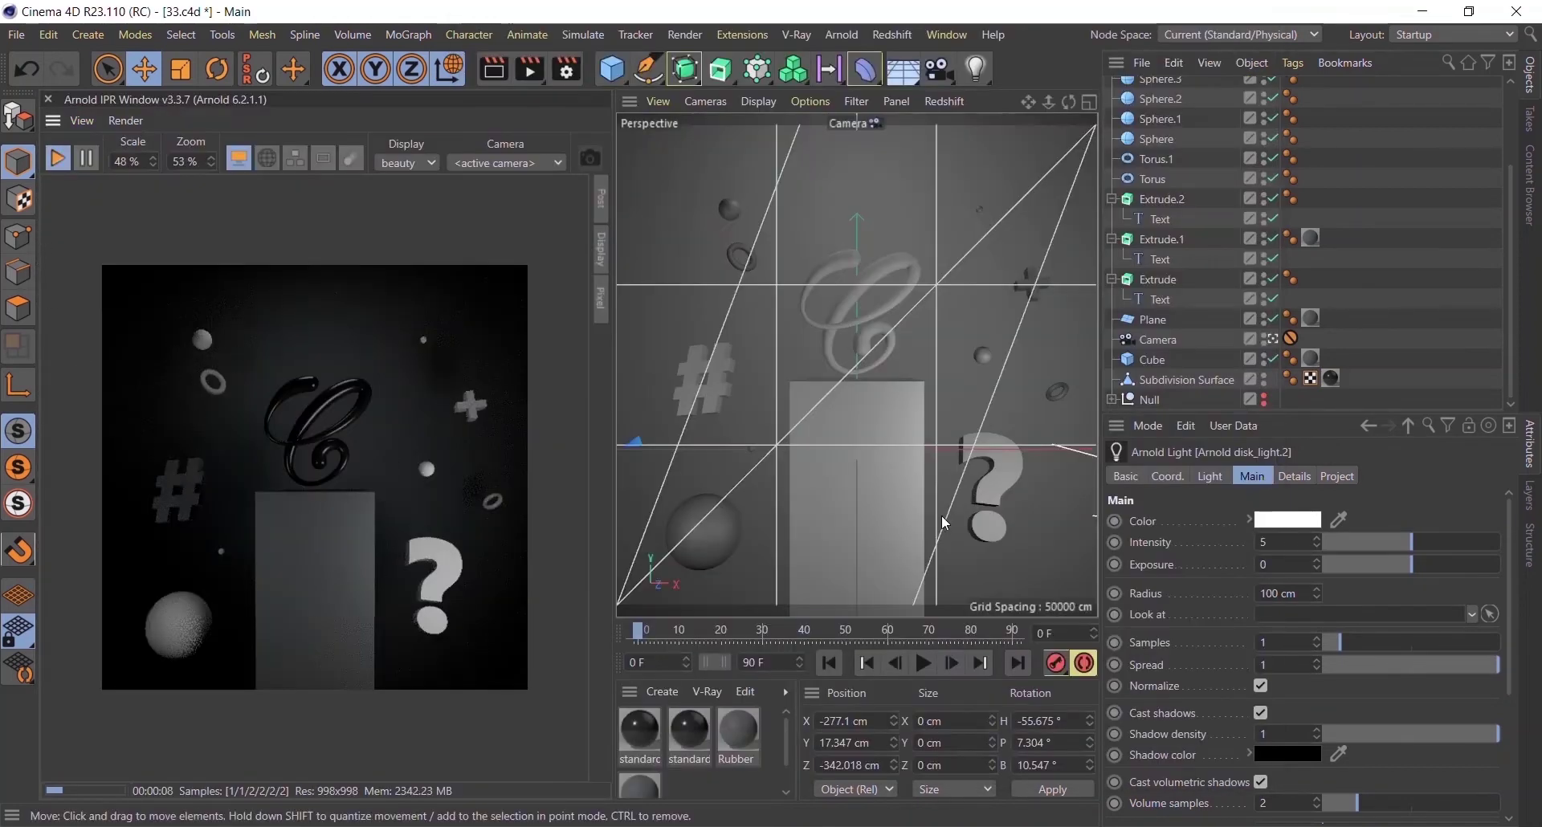
{"action": "left_click_drag", "start_coordinate": [630, 692], "coordinate": [1242, 416]}
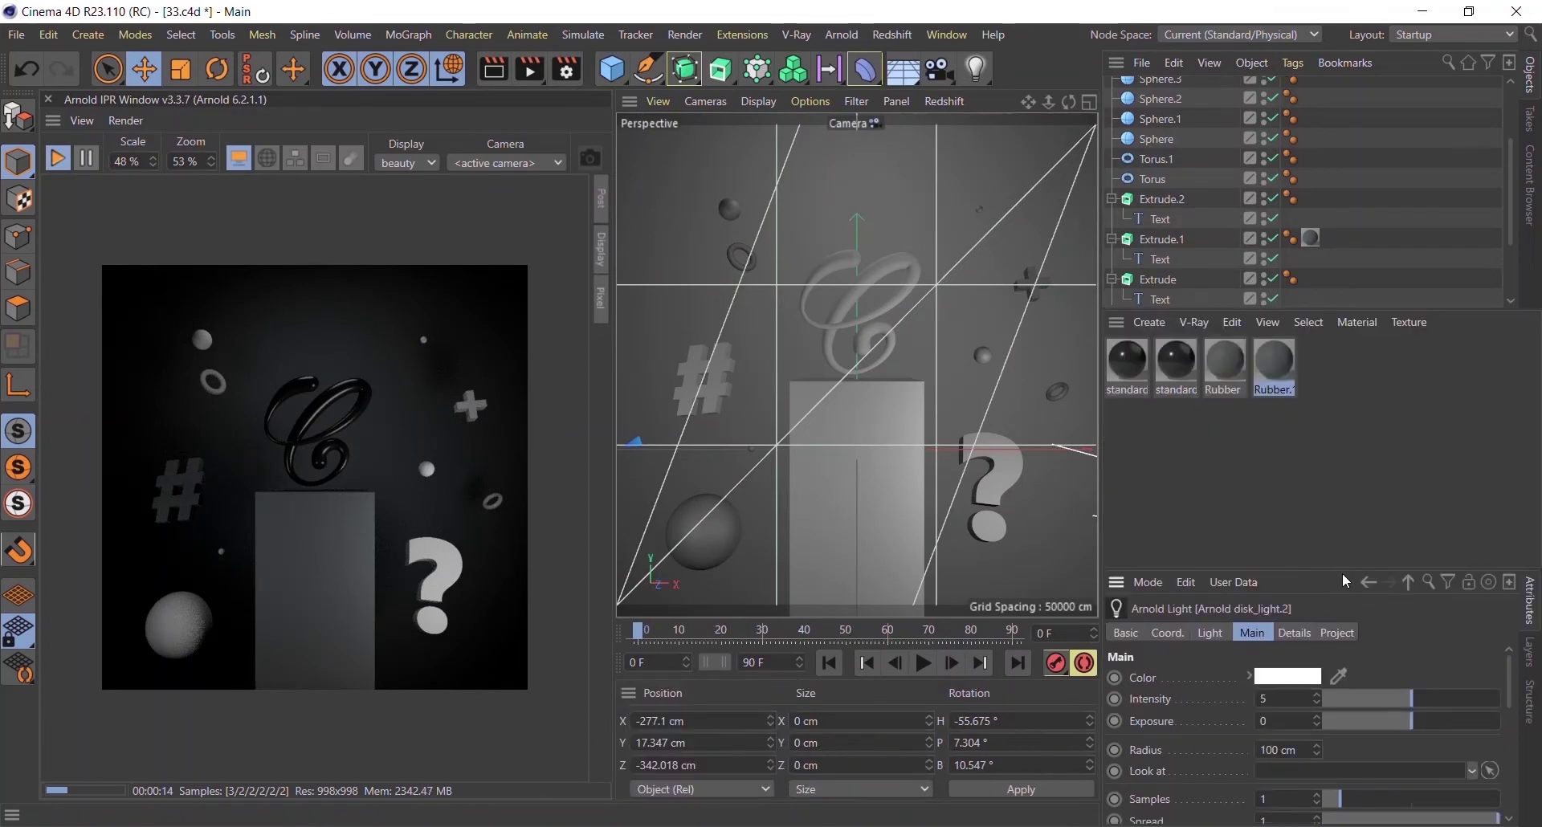
{"action": "left_click_drag", "start_coordinate": [1347, 582], "coordinate": [1313, 645]}
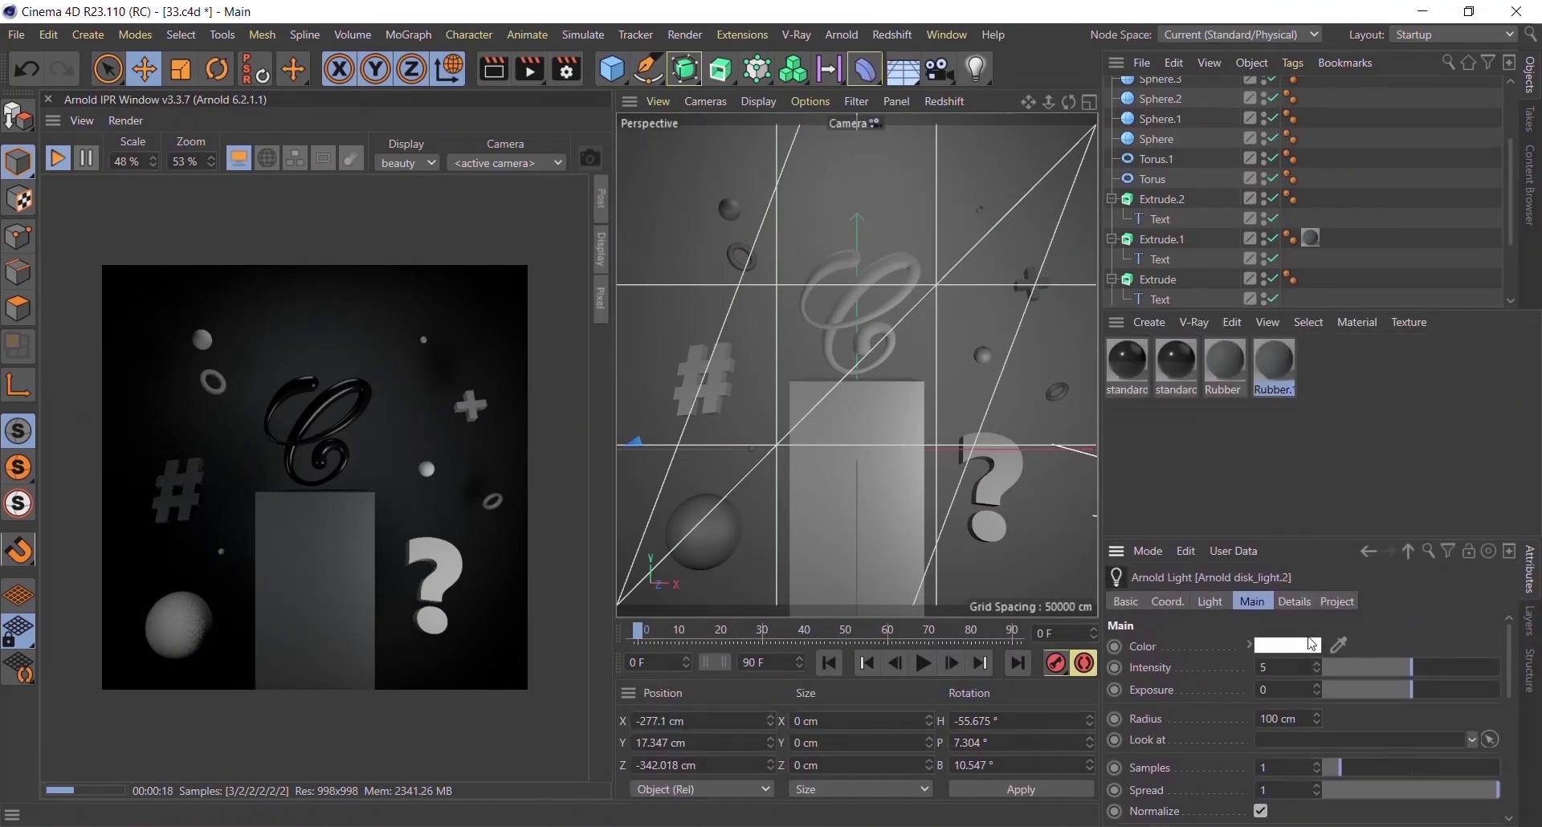
- Change the light's colour to the pasted light-blue hex value
{"action": "left_click", "coordinate": [1312, 645]}
{"action": "left_click", "coordinate": [1357, 613]}
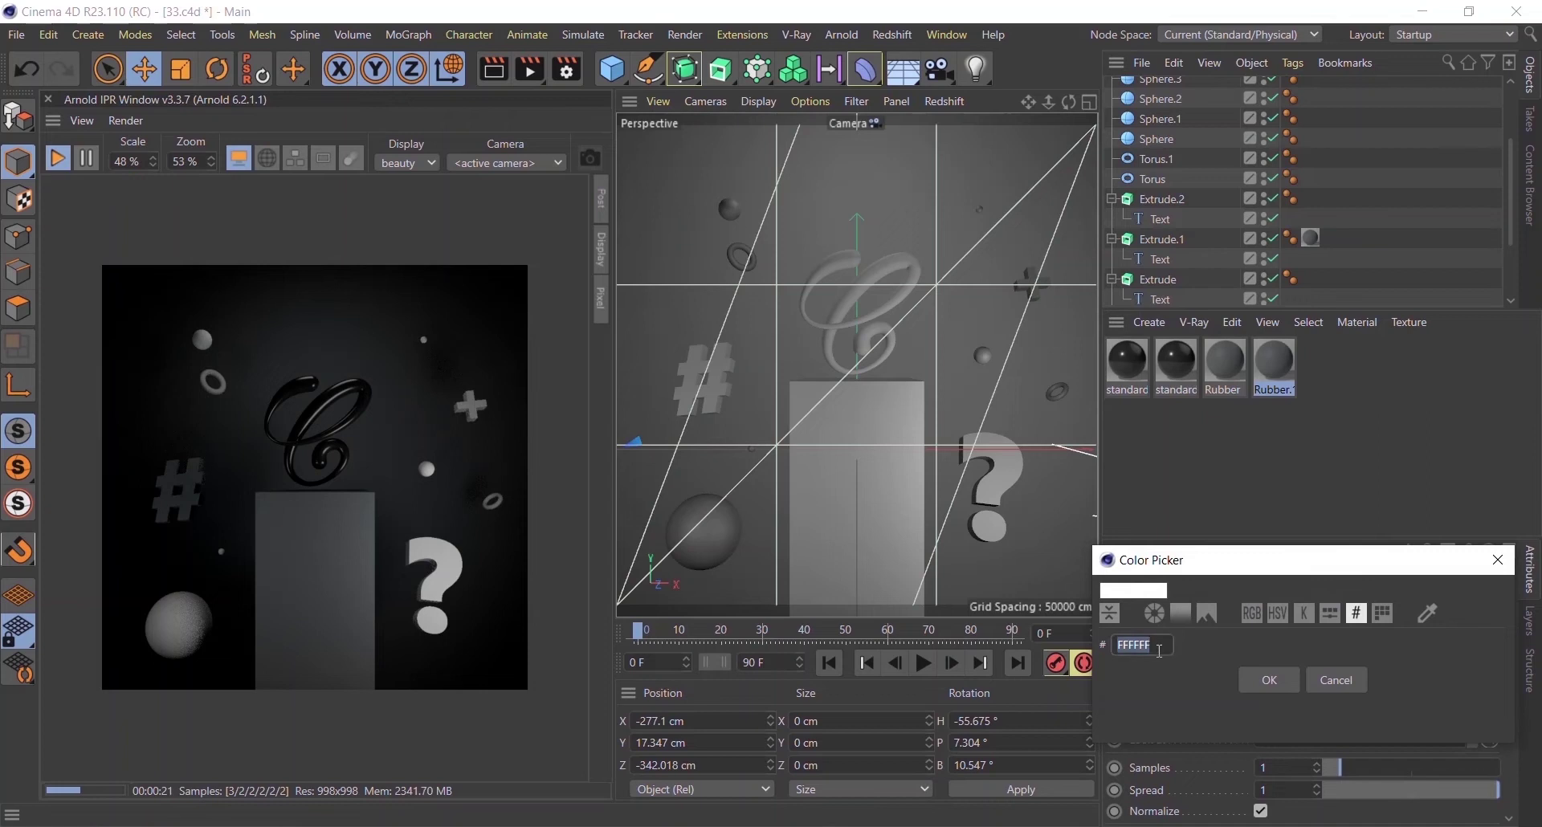
{"action": "key", "text": "ctrl+v"}
{"action": "key", "text": "Return"}
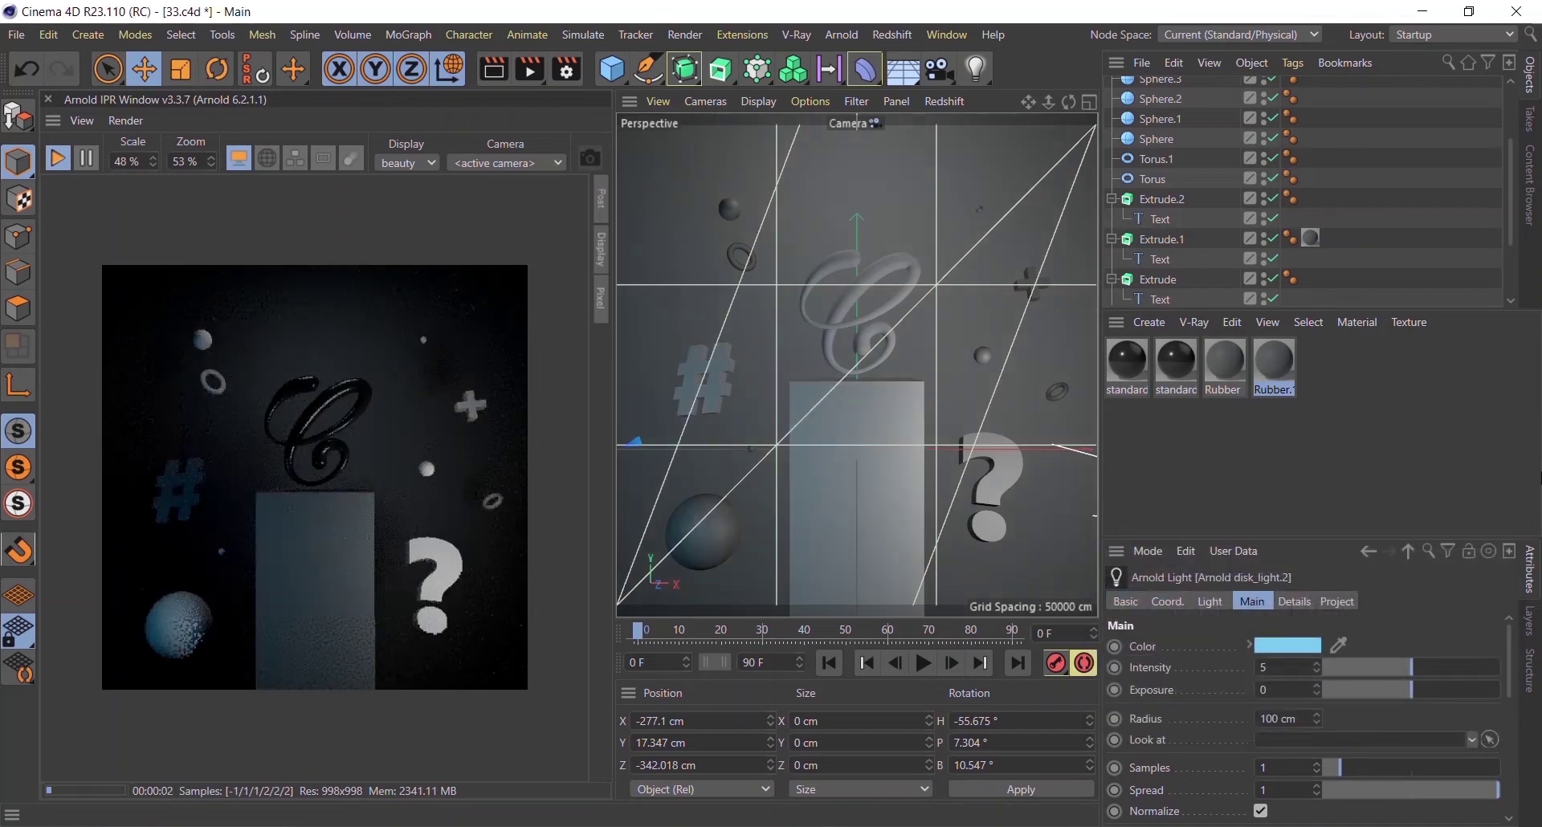
- Undo a trial Rubber.1 material assignment and add an Arnold Sky to the scene
{"action": "left_click", "coordinate": [1278, 373]}
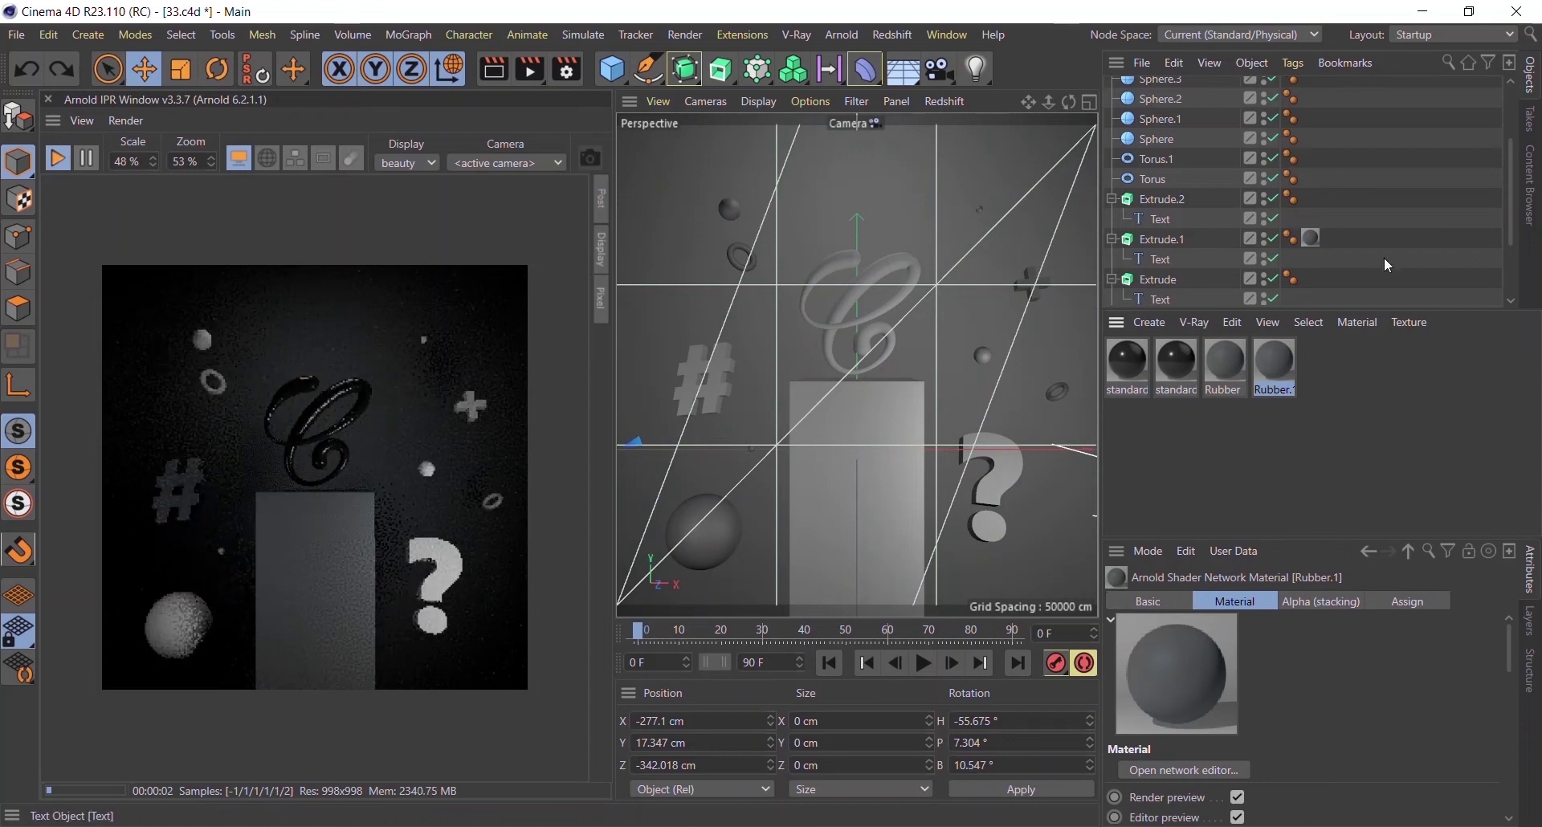
{"action": "left_click_drag", "start_coordinate": [1518, 206], "coordinate": [1501, 112]}
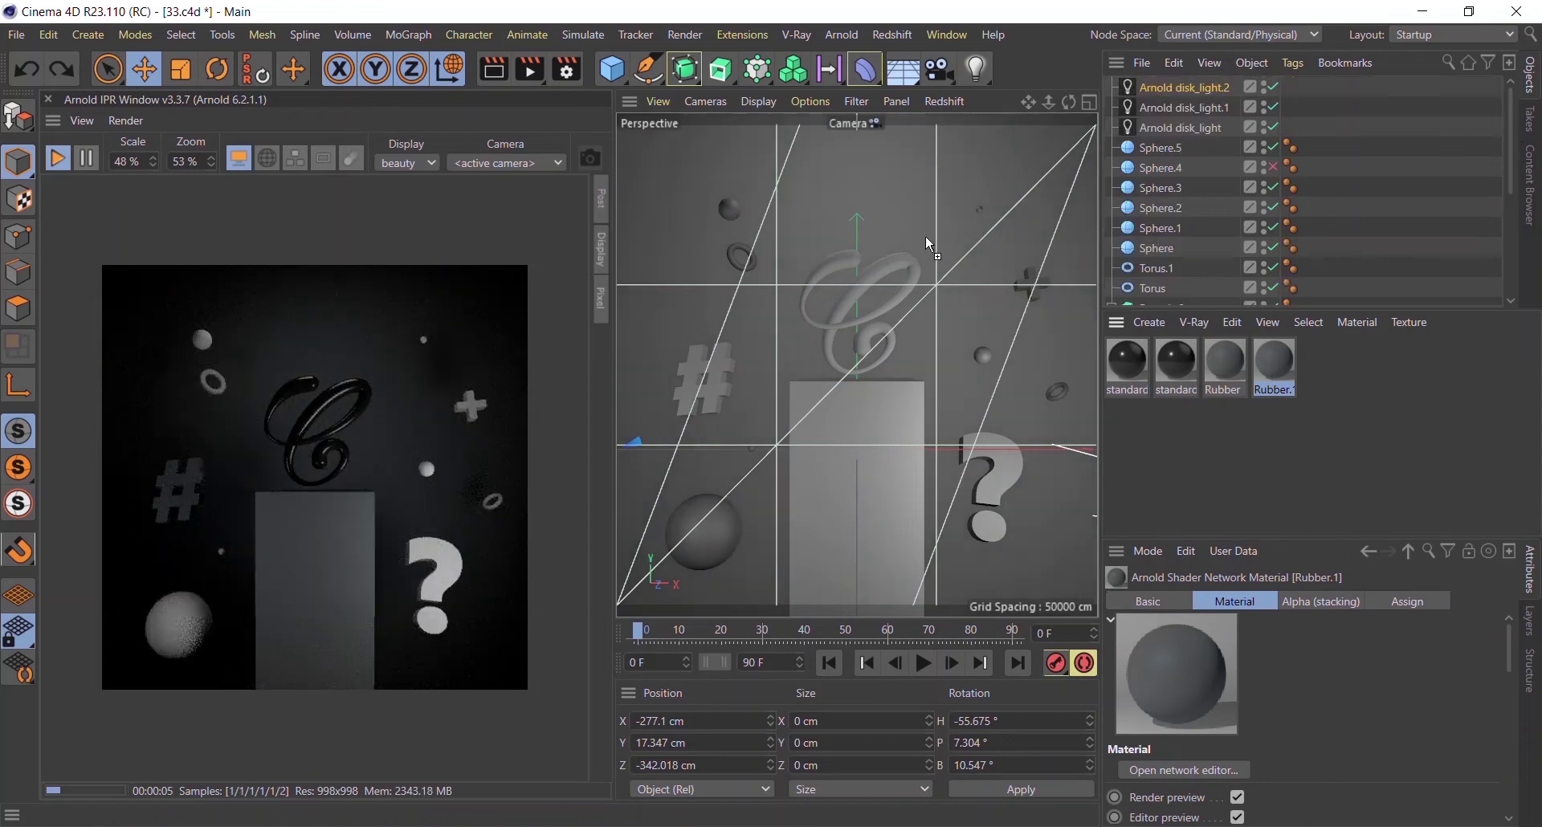
{"action": "left_click_drag", "start_coordinate": [926, 238], "coordinate": [924, 238]}
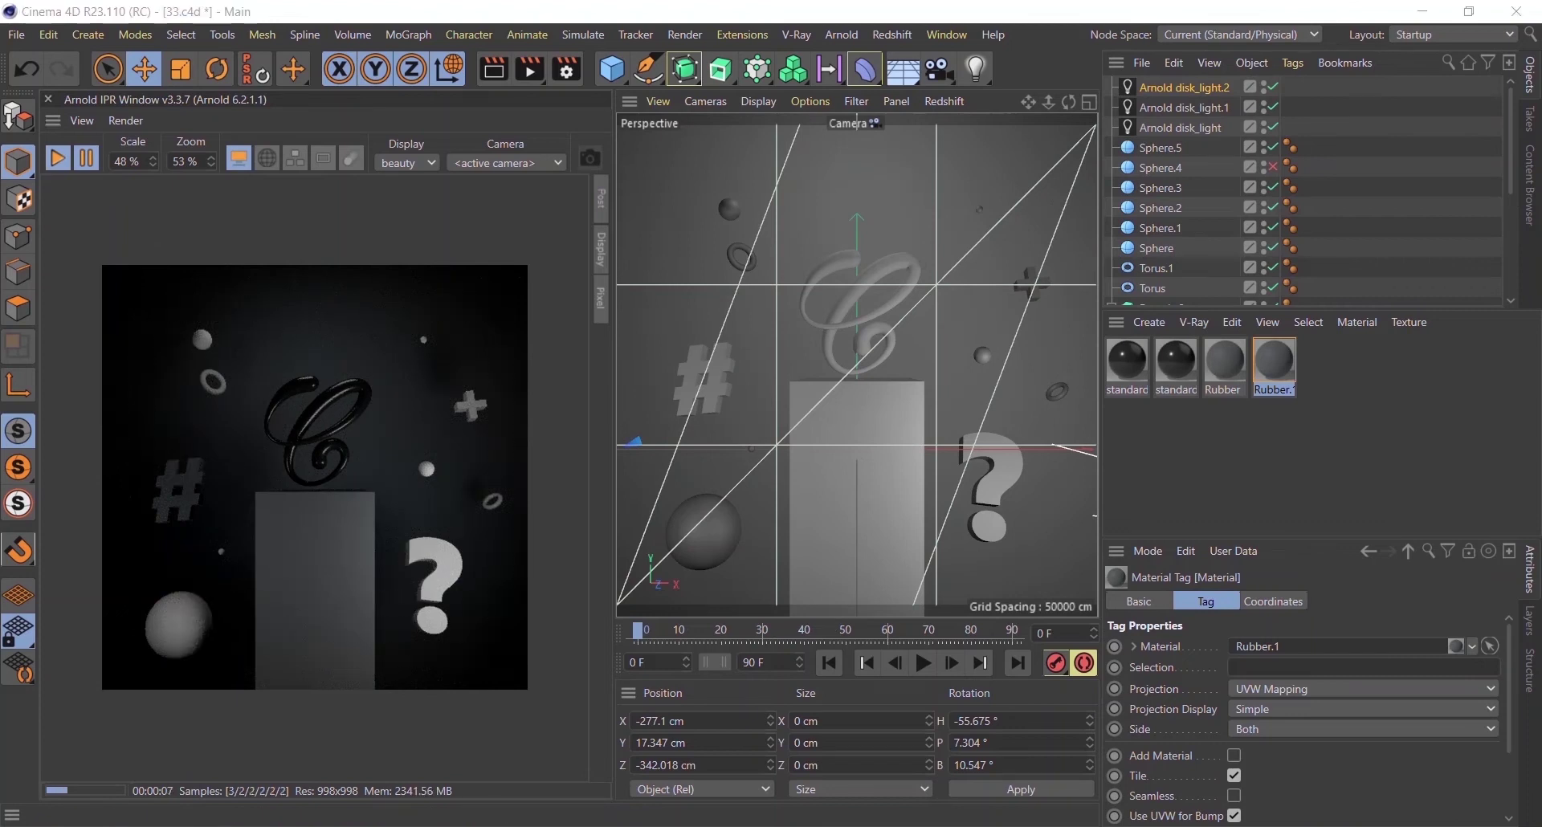
{"action": "key", "text": "ctrl+z"}
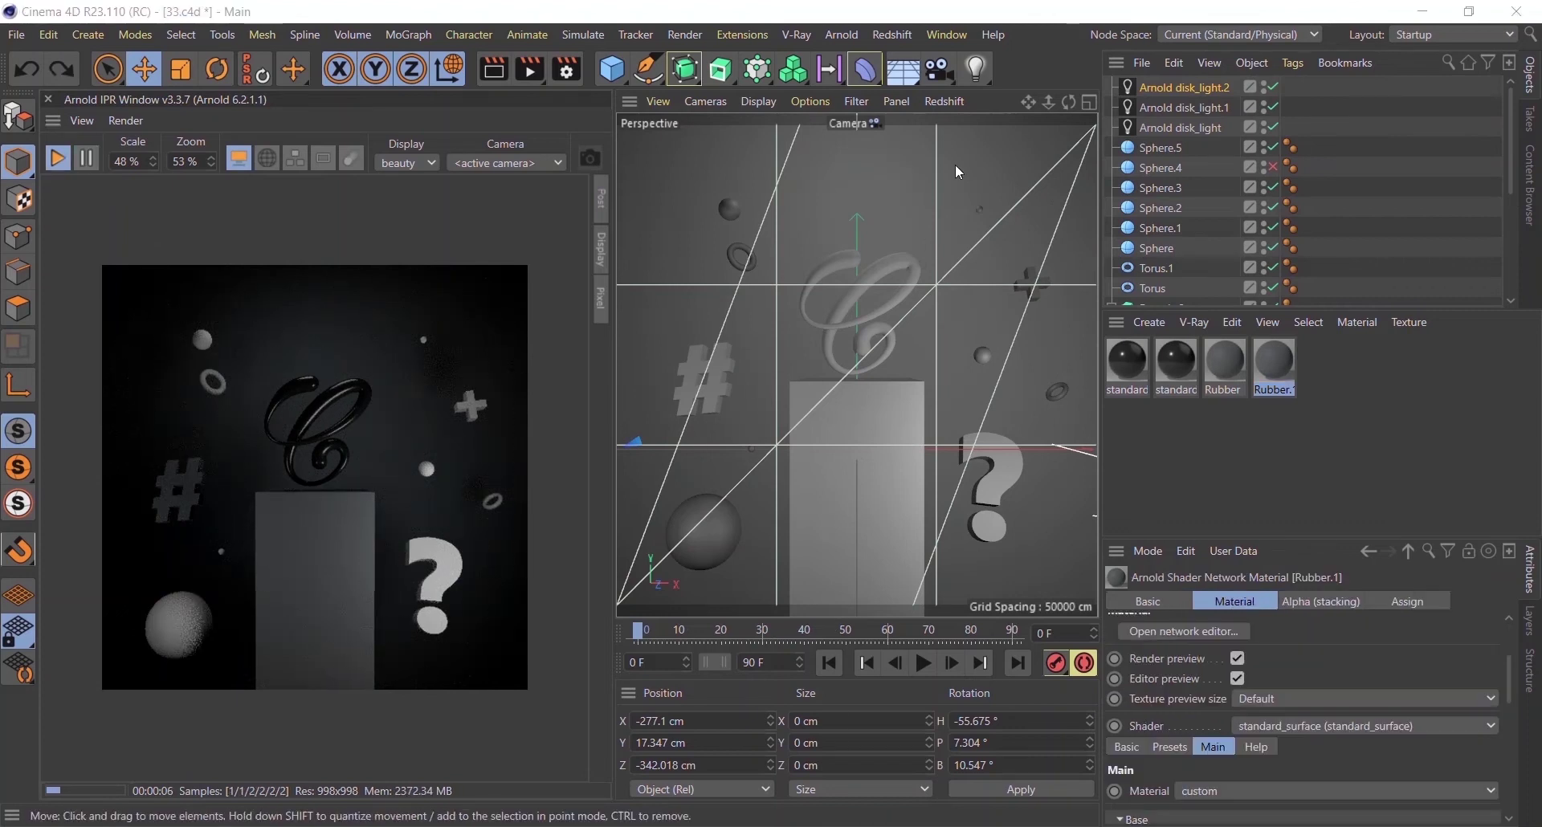
{"action": "left_click", "coordinate": [842, 34]}
{"action": "left_click", "coordinate": [869, 108]}
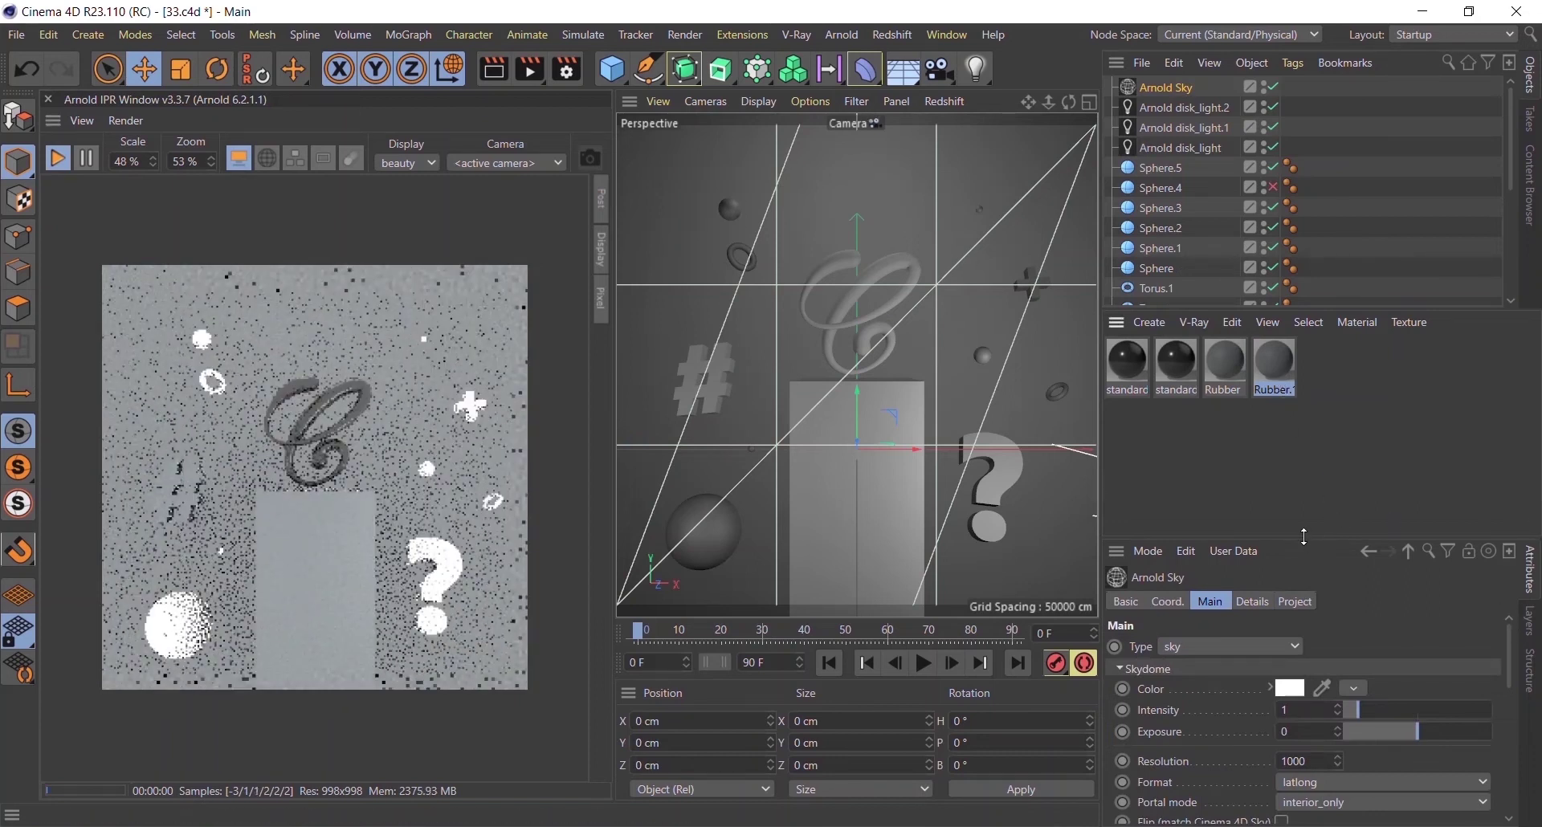
- Make the Rubber.1 material's base colour light blue
{"action": "left_click_drag", "start_coordinate": [1305, 537], "coordinate": [1302, 395]}
{"action": "left_click", "coordinate": [1285, 381]}
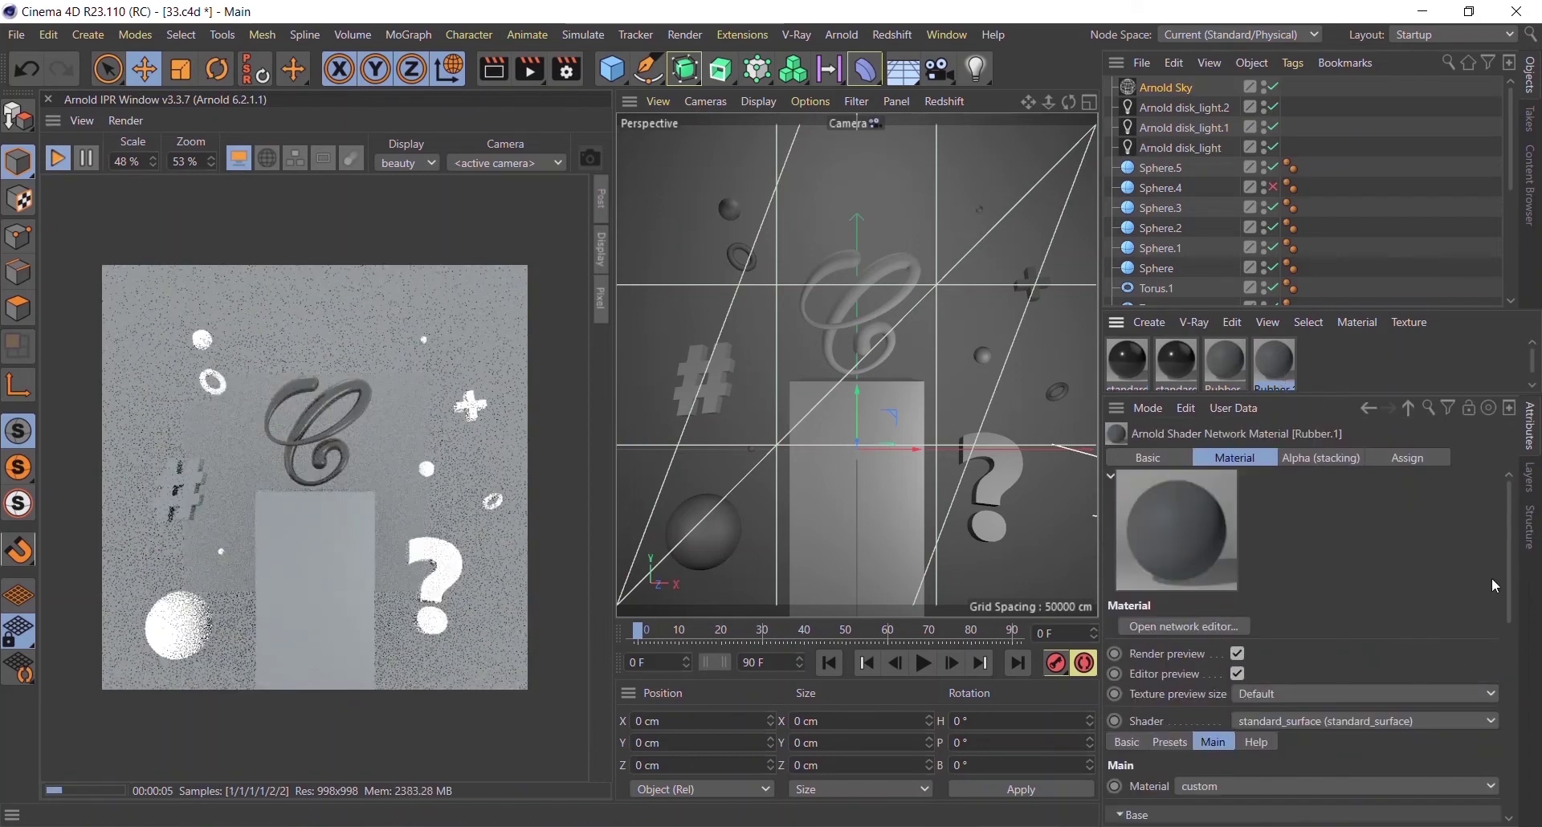
{"action": "scroll", "coordinate": [1495, 587], "scroll_direction": "down", "scroll_amount": 5}
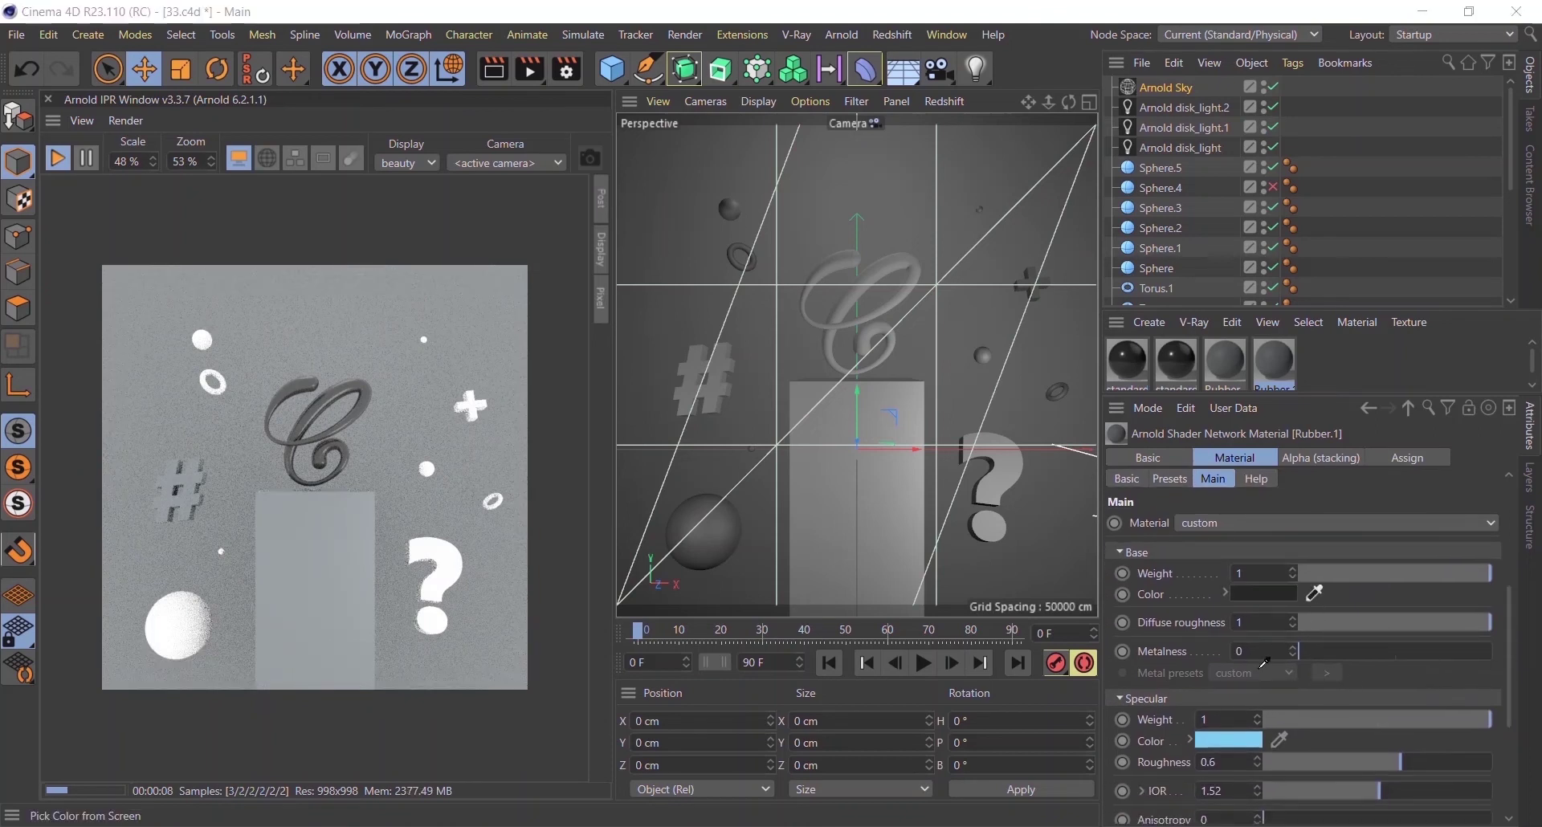
{"action": "left_click", "coordinate": [1228, 740]}
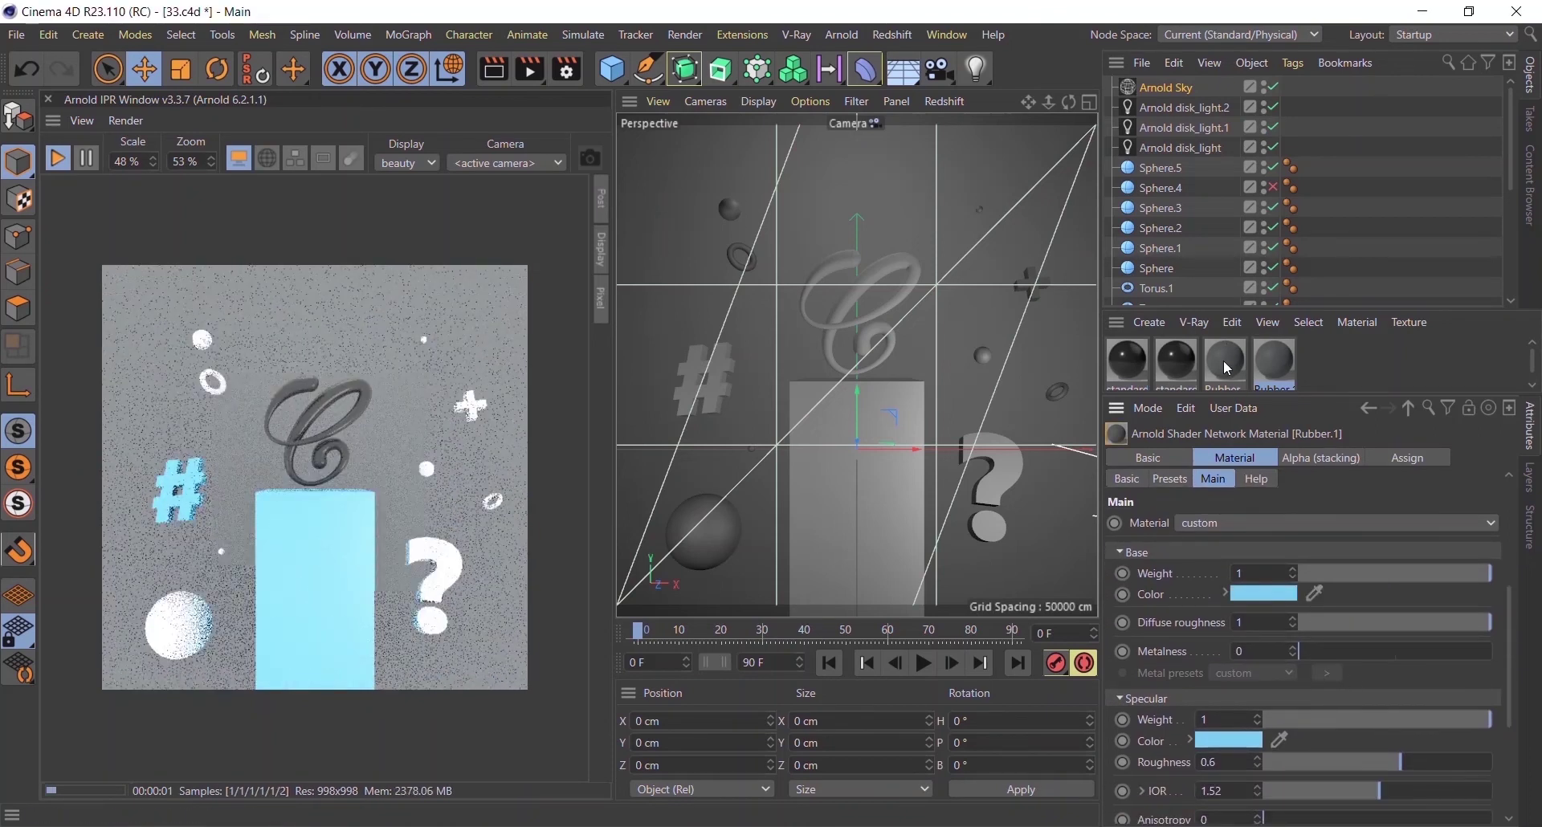
- Sample light blue for the Rubber base colour and fine-tune its saturation and brightness
{"action": "left_click", "coordinate": [1227, 369]}
{"action": "left_click", "coordinate": [1315, 594]}
{"action": "left_click", "coordinate": [1229, 740]}
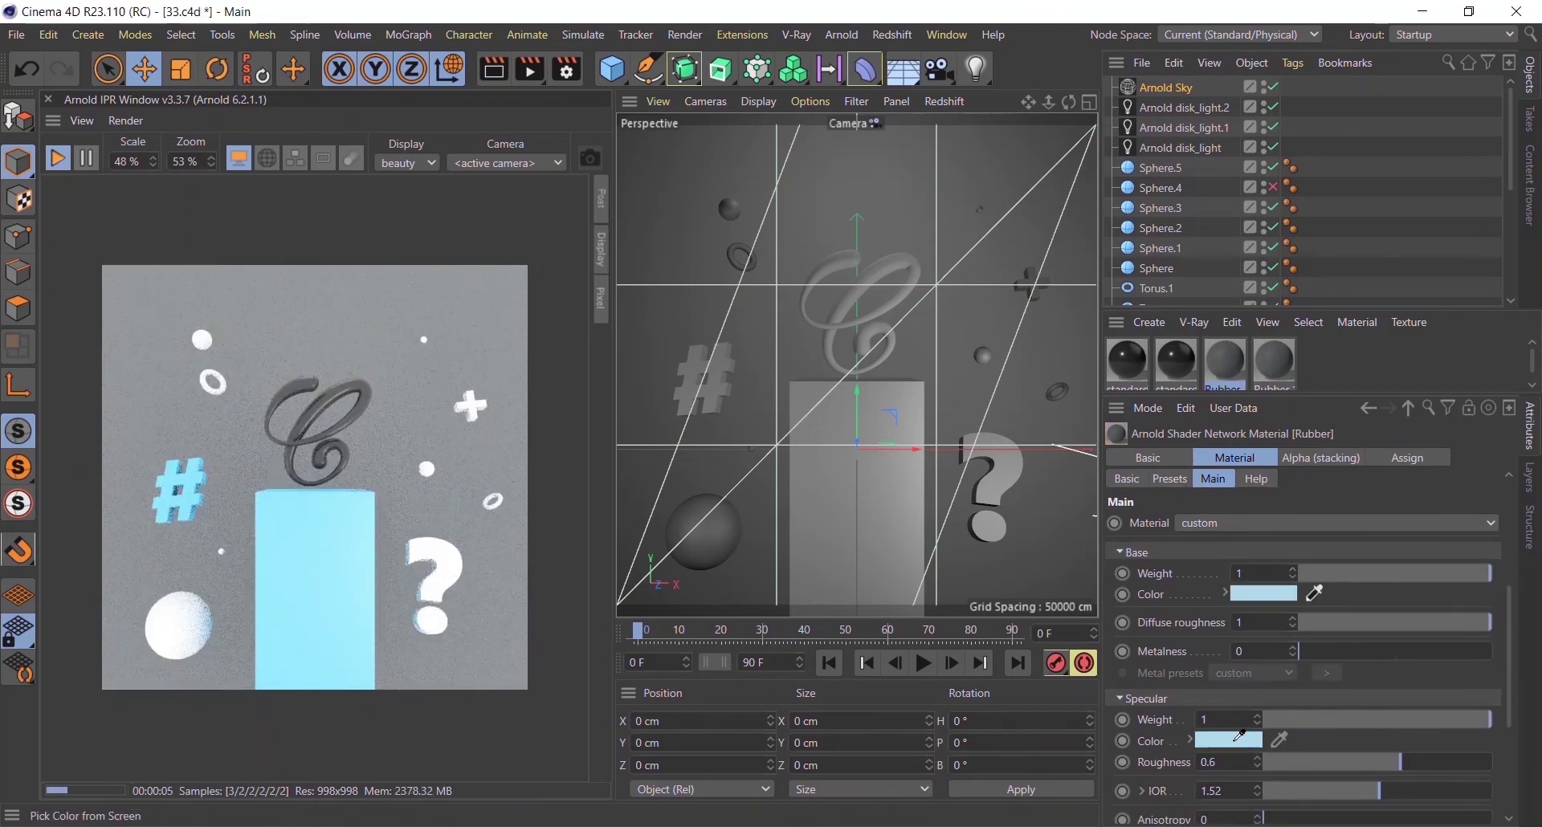
{"action": "left_click", "coordinate": [1229, 739]}
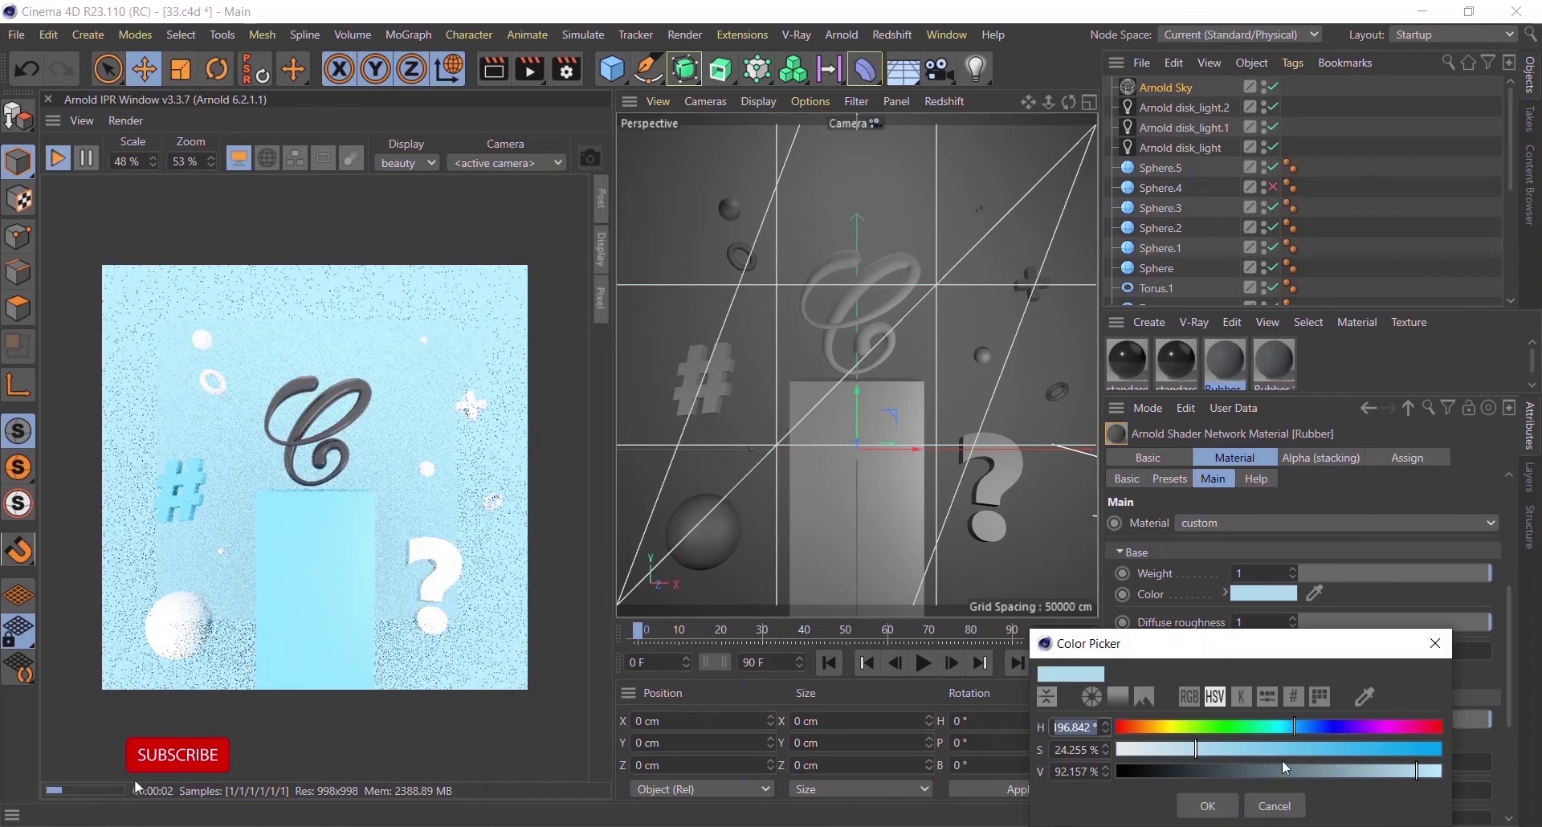
{"action": "left_click_drag", "start_coordinate": [1209, 750], "coordinate": [1118, 749]}
{"action": "left_click", "coordinate": [1210, 806]}
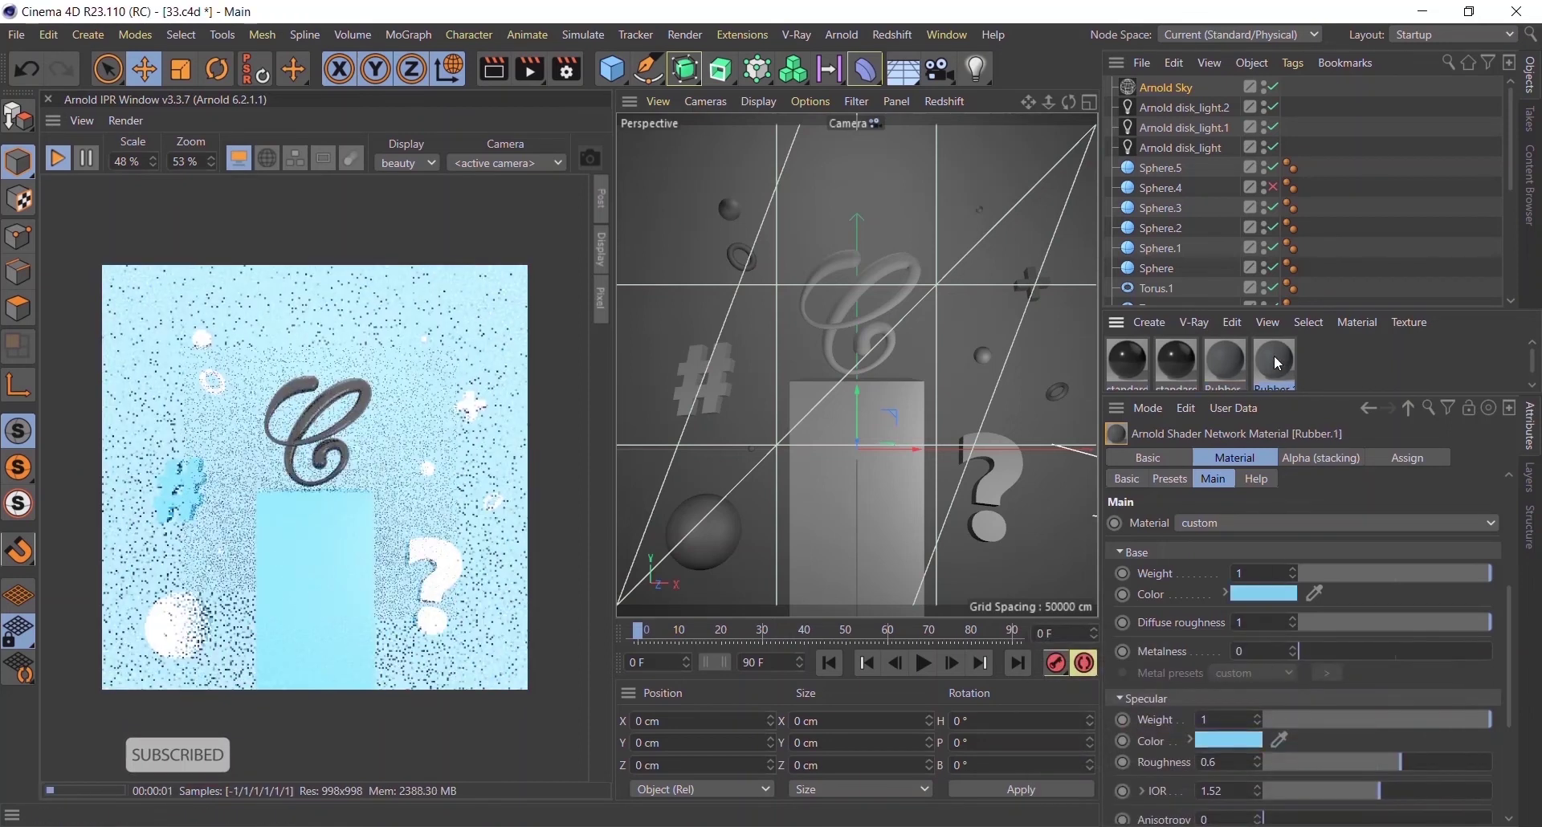
- Set Rubber.1's specular colour to white
{"action": "left_click", "coordinate": [1233, 739]}
{"action": "left_click_drag", "start_coordinate": [1255, 750], "coordinate": [1029, 764]}
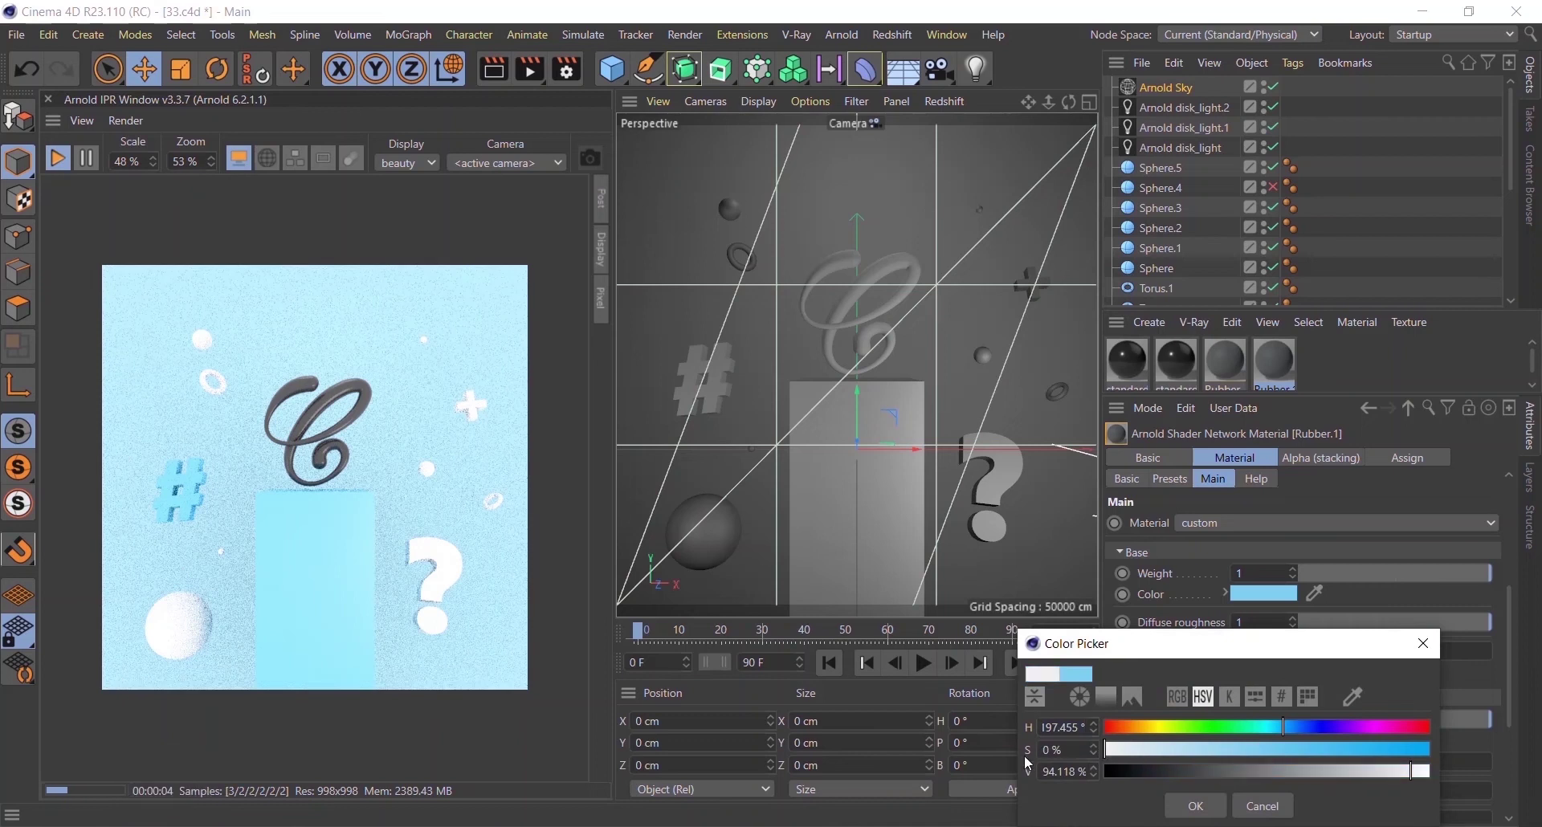
{"action": "left_click", "coordinate": [1196, 806]}
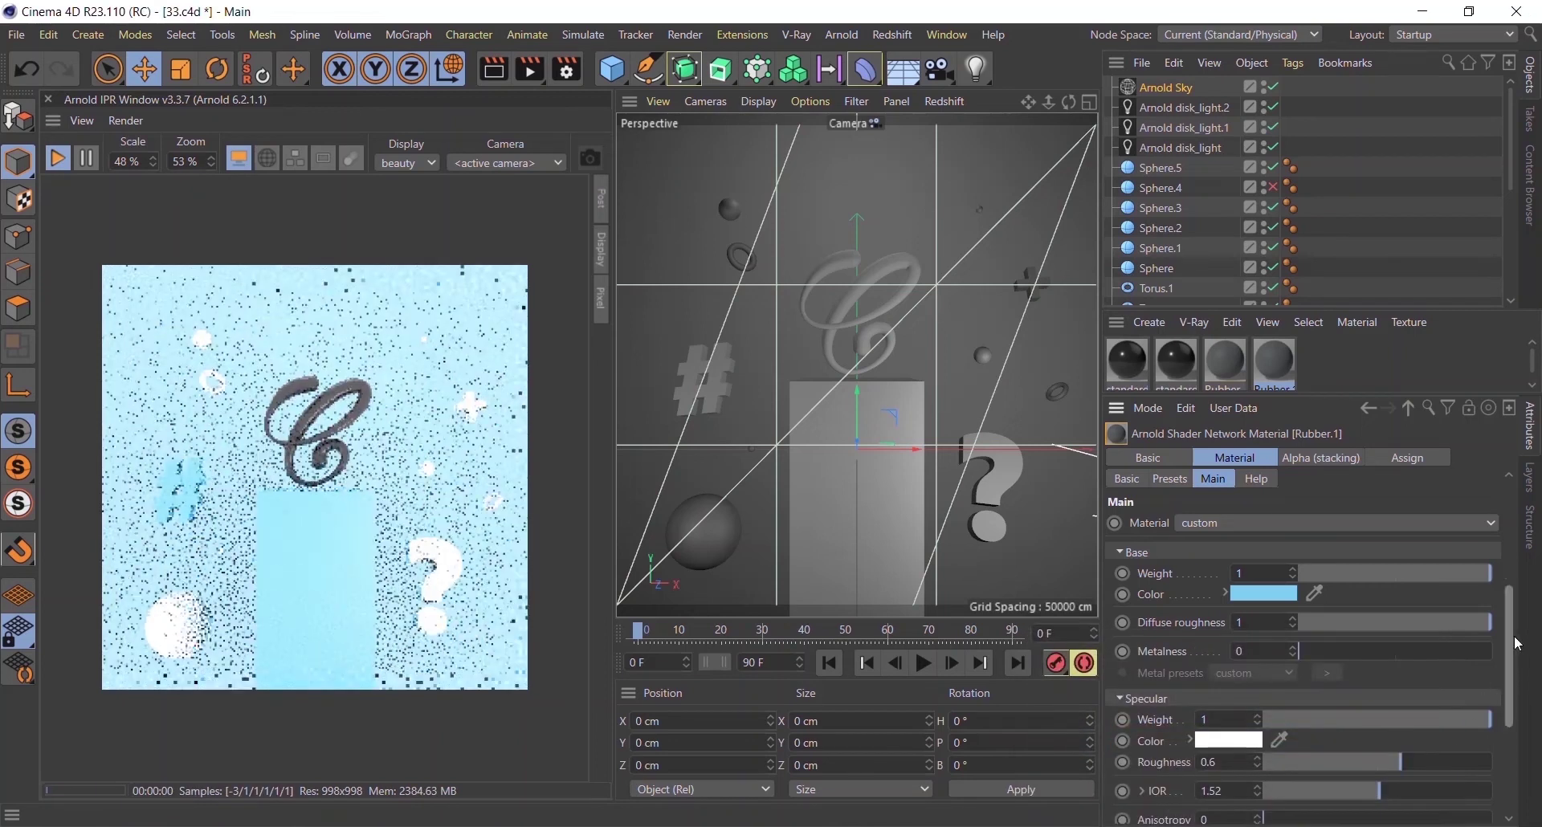
{"action": "scroll", "coordinate": [1513, 637], "scroll_direction": "up", "scroll_amount": 5}
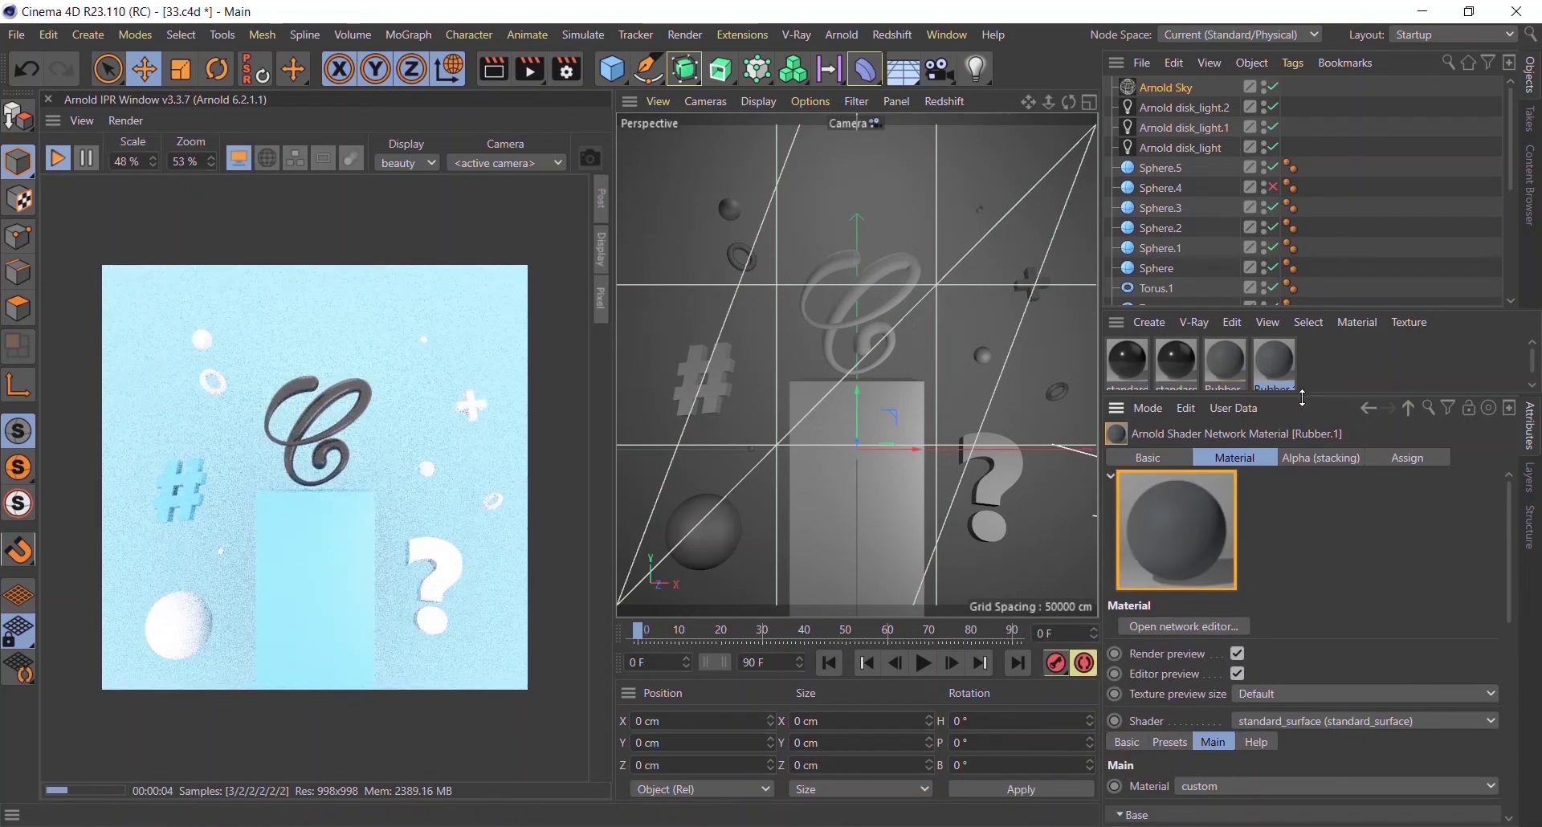
{"action": "left_click_drag", "start_coordinate": [1326, 426], "coordinate": [1327, 506]}
- Darken the C's first standard material base colour to 12% value
{"action": "left_click", "coordinate": [901, 263]}
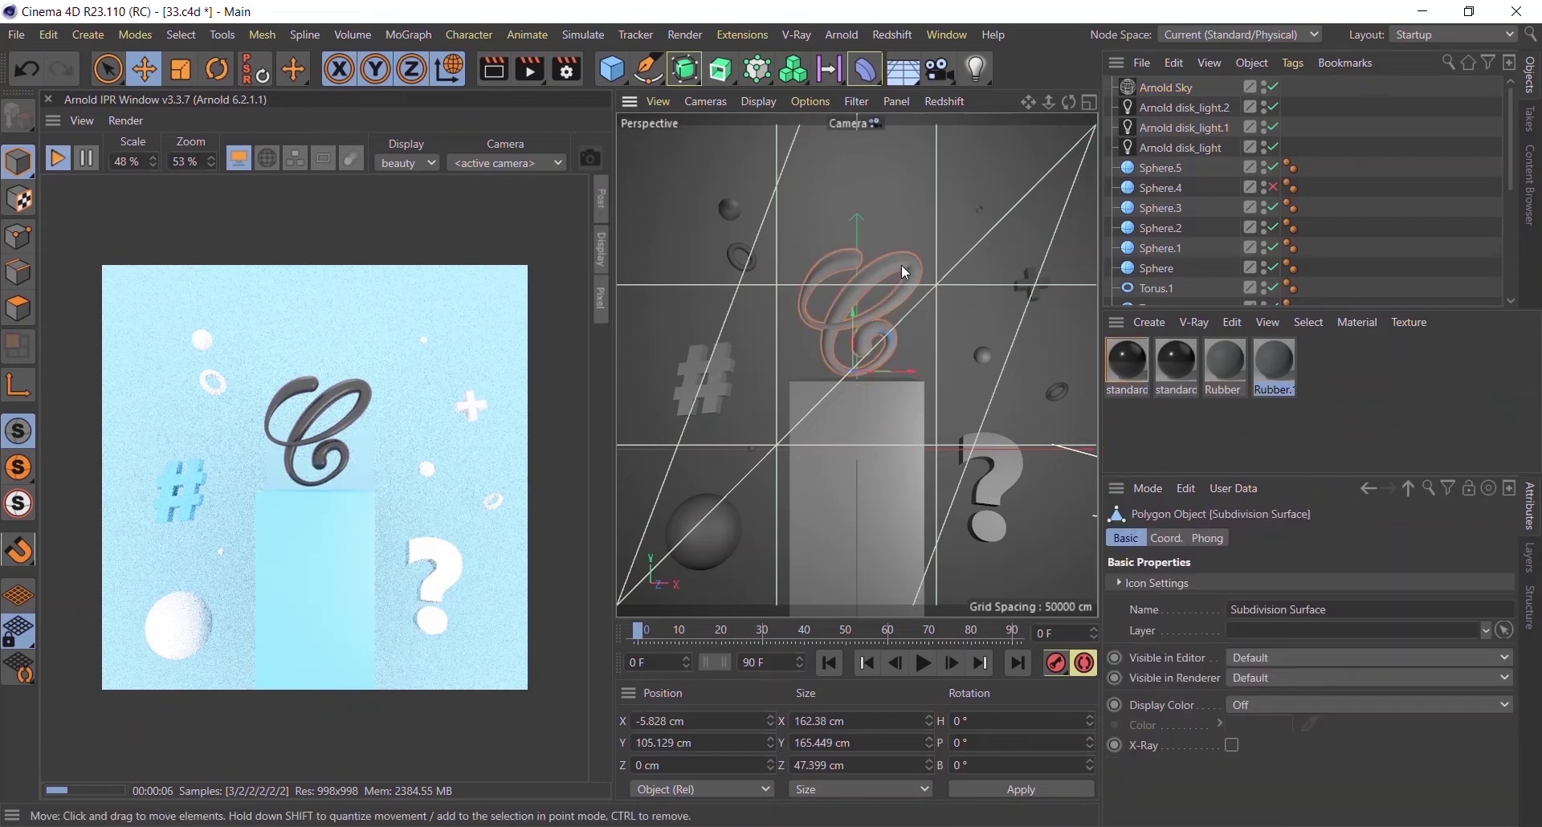
{"action": "double_click", "coordinate": [1127, 375]}
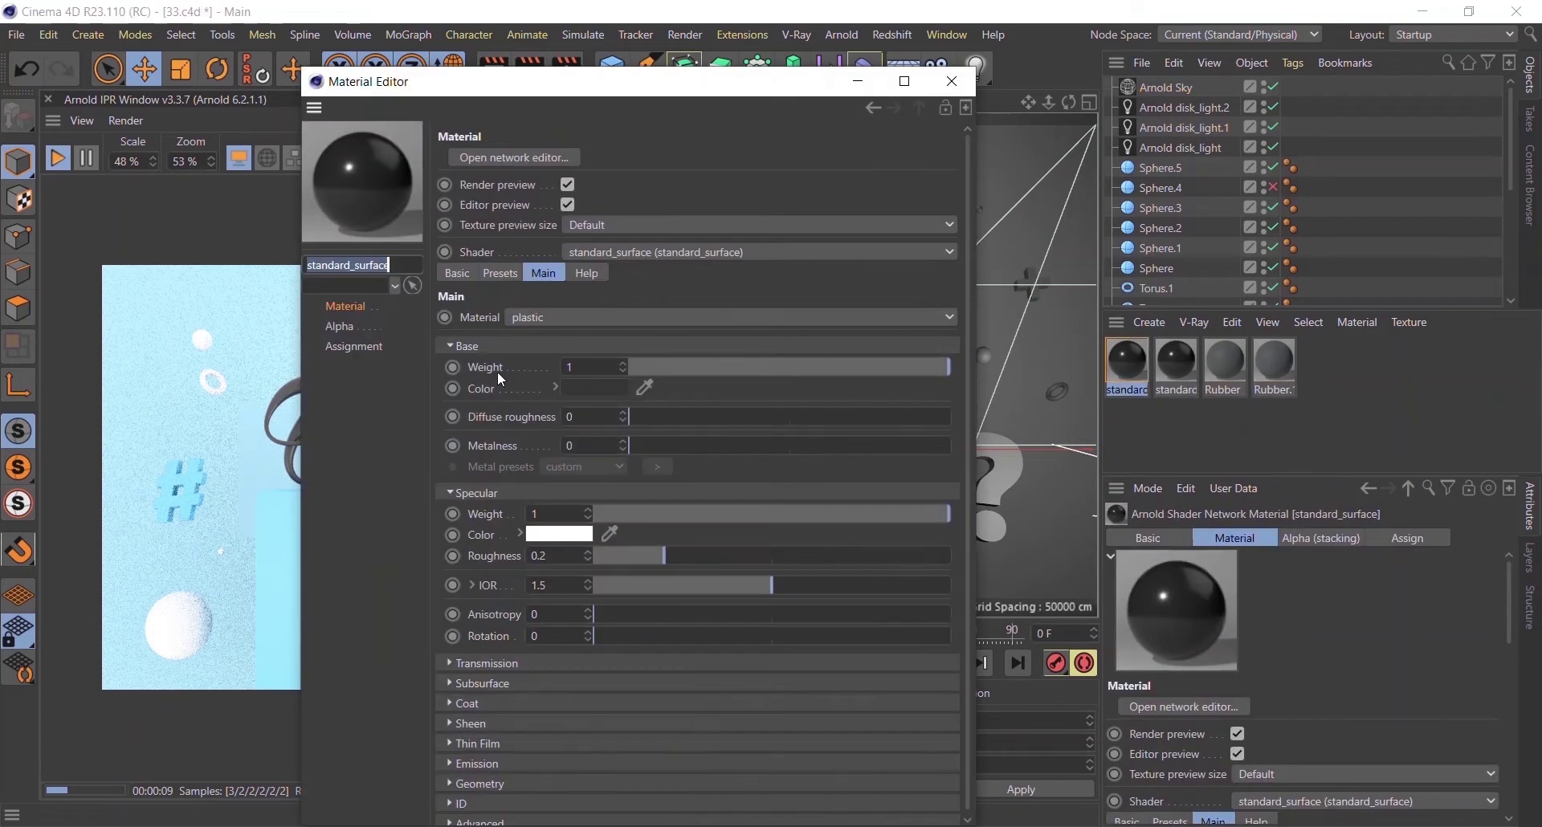
{"action": "left_click", "coordinate": [595, 389]}
{"action": "left_click_drag", "start_coordinate": [511, 432], "coordinate": [507, 432]}
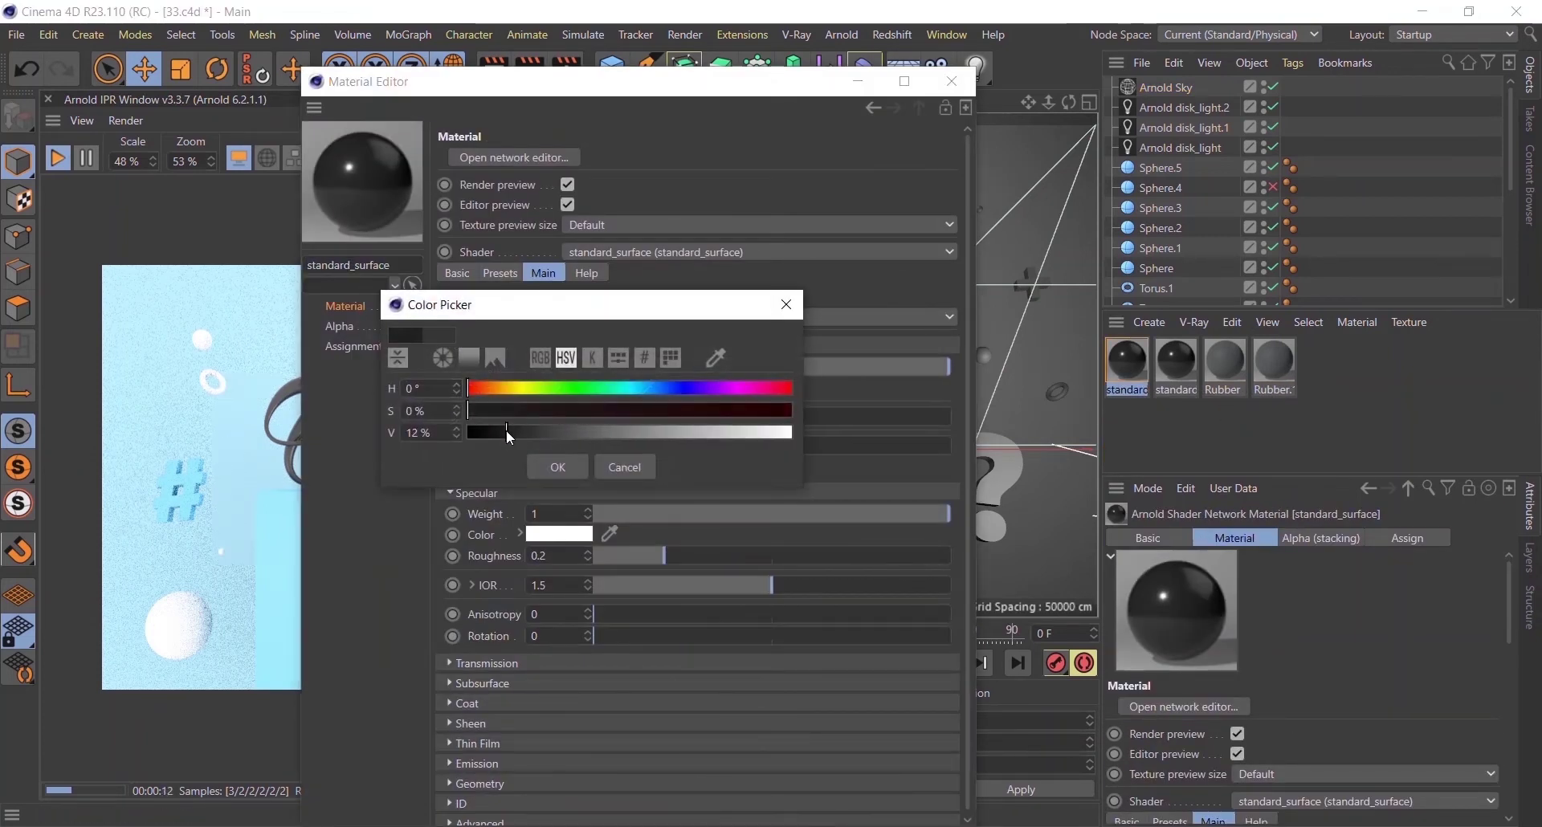
{"action": "left_click", "coordinate": [553, 467]}
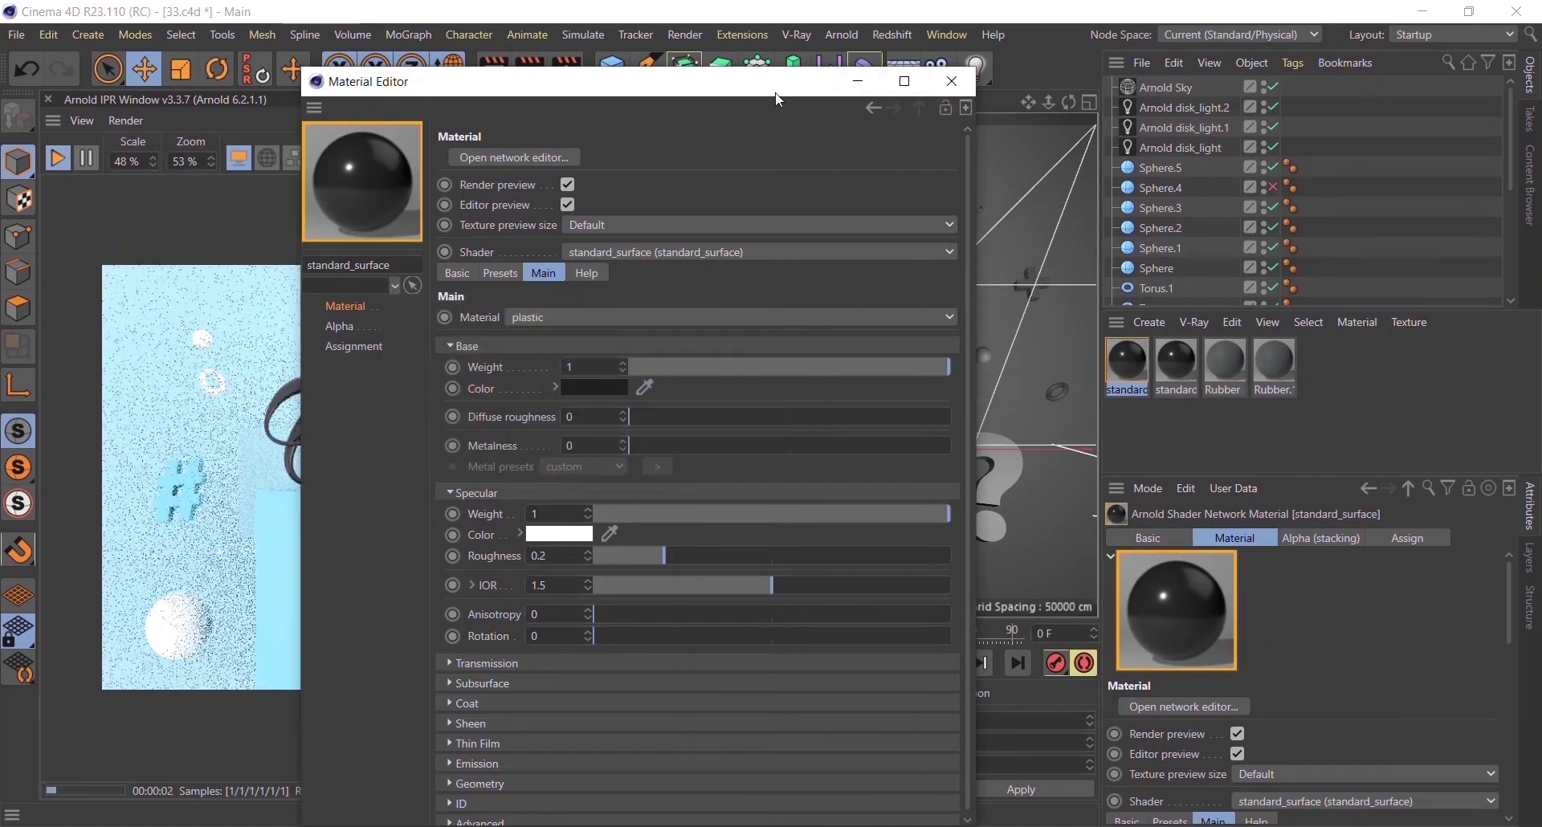
- Lower the base colour further to a near-black 6% value and close the material editor
{"action": "left_click_drag", "start_coordinate": [777, 98], "coordinate": [988, 108]}
{"action": "left_click", "coordinate": [797, 401]}
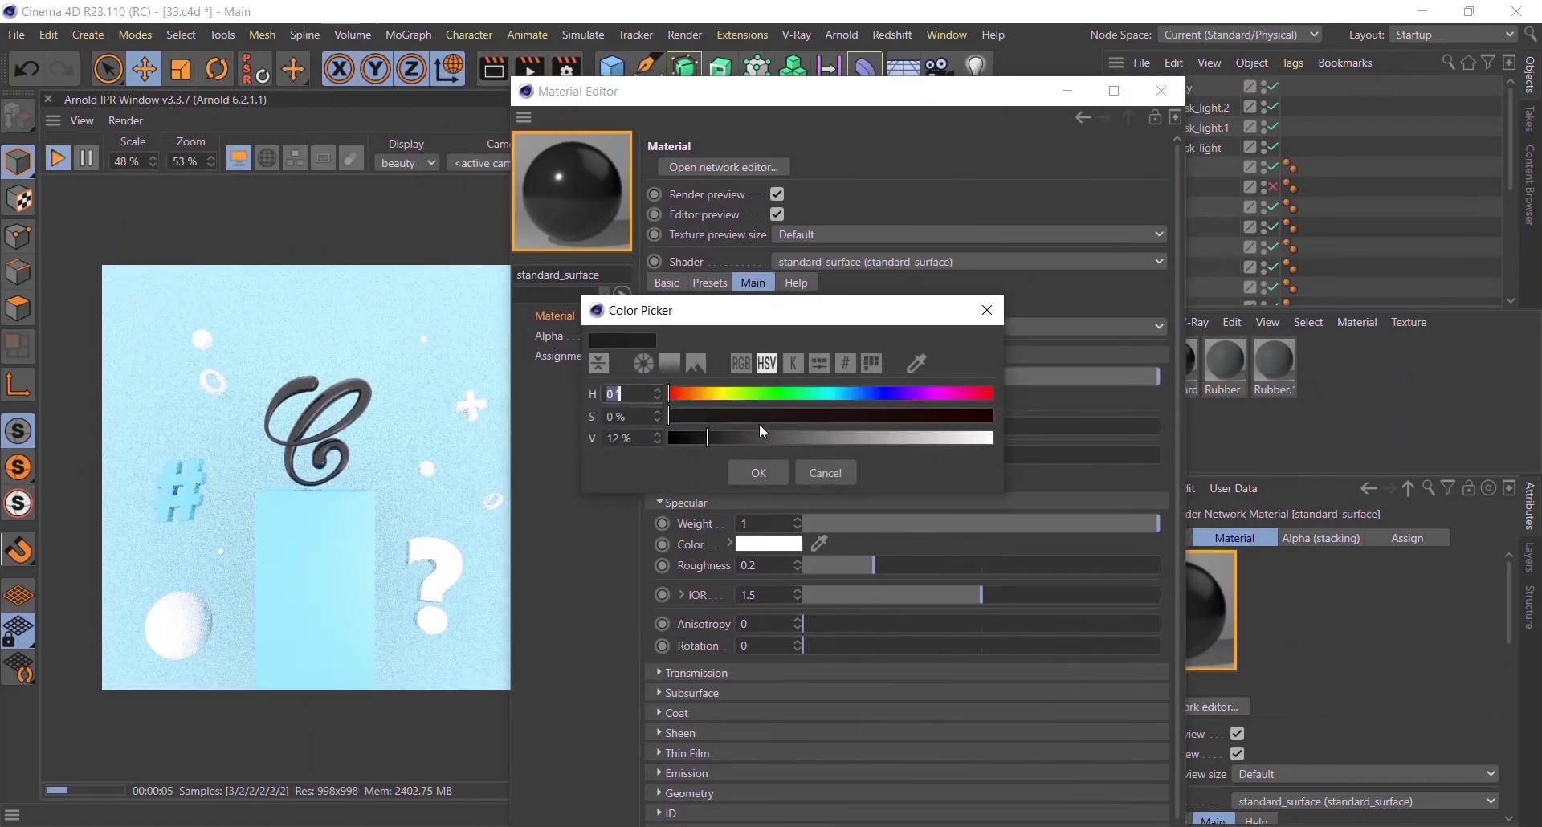
{"action": "left_click_drag", "start_coordinate": [707, 440], "coordinate": [688, 440]}
{"action": "left_click", "coordinate": [768, 474]}
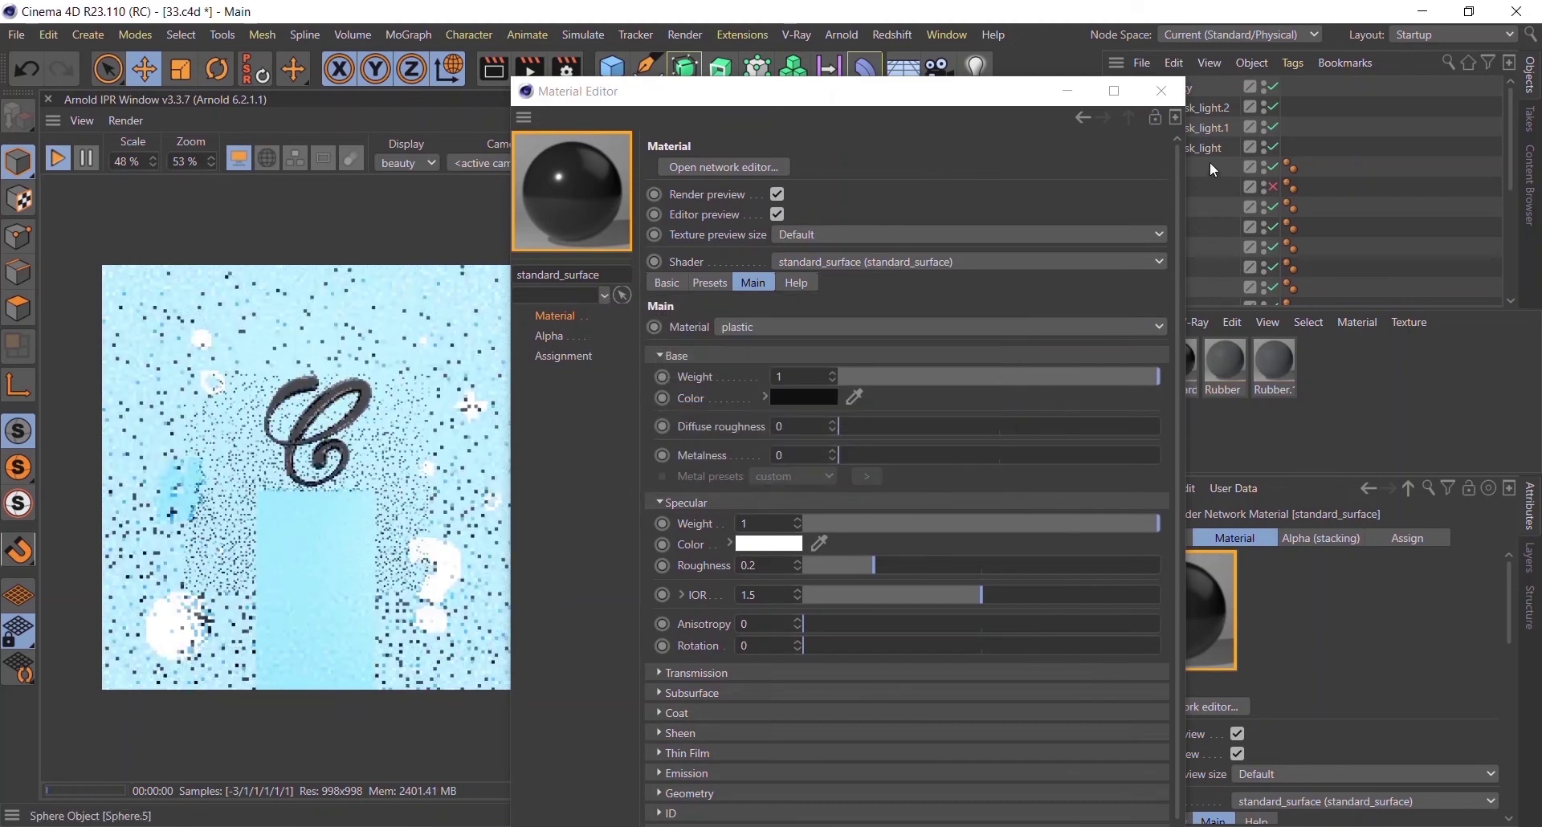
{"action": "left_click", "coordinate": [1163, 91]}
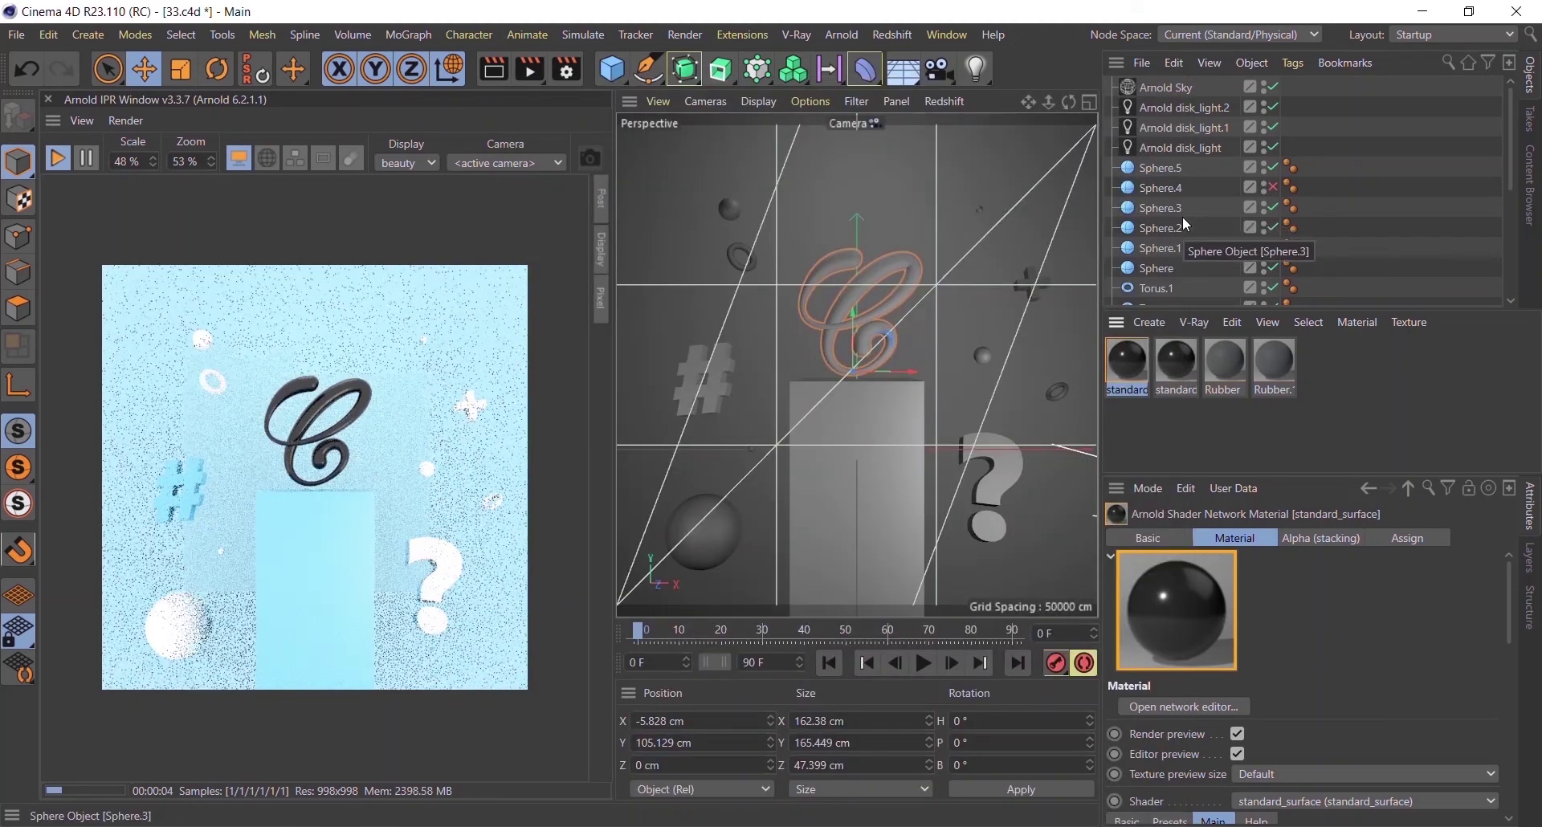
{"action": "left_click", "coordinate": [717, 381]}
- Apply the Rubber.1 material to the # symbol and select the Arnold Sky
{"action": "left_click_drag", "start_coordinate": [717, 380], "coordinate": [716, 381]}
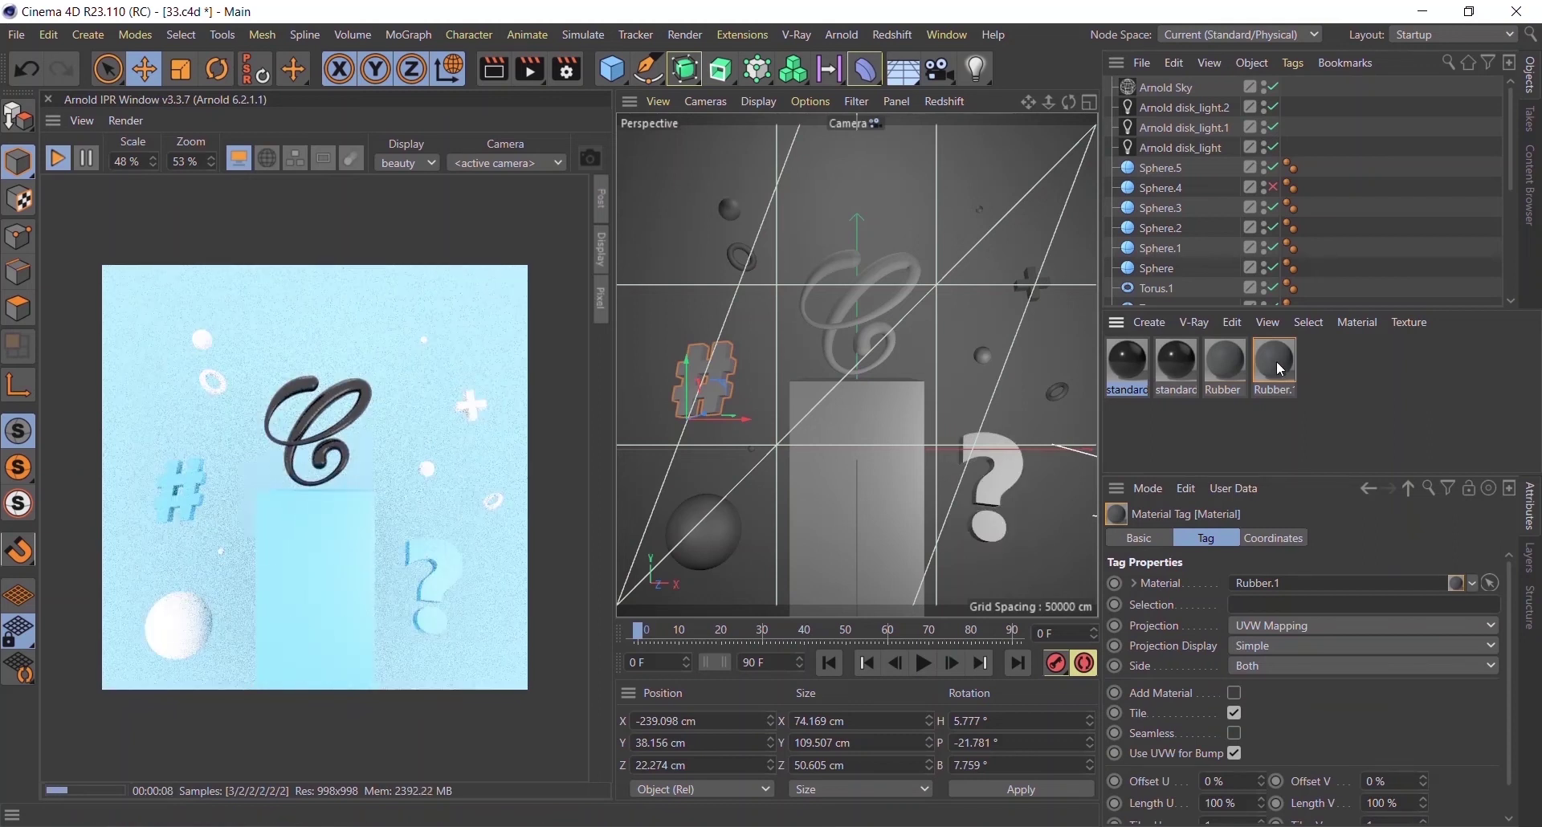
{"action": "left_click", "coordinate": [1195, 122]}
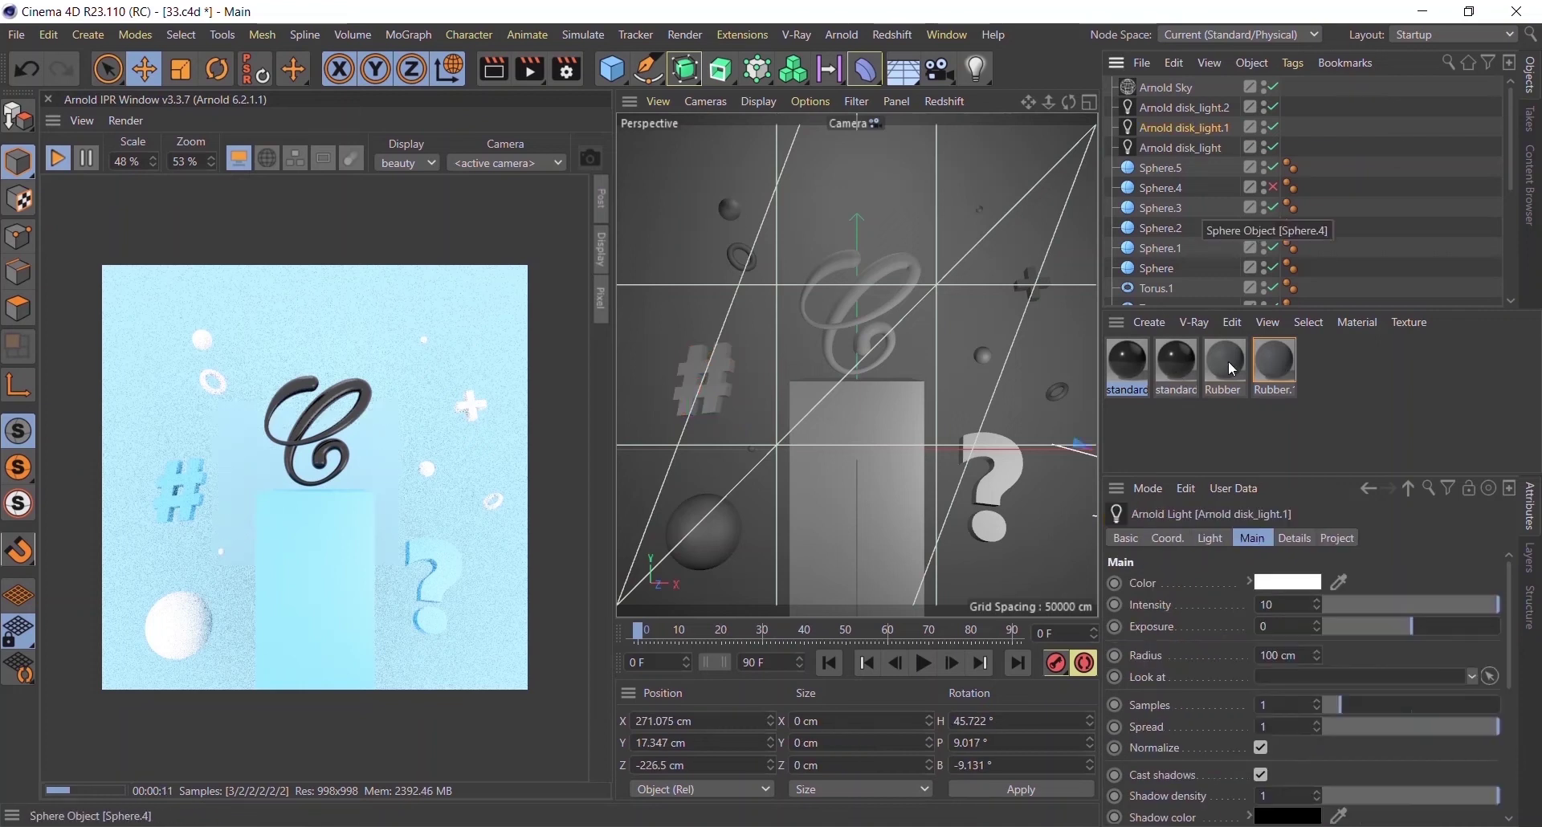
{"action": "left_click", "coordinate": [1168, 89]}
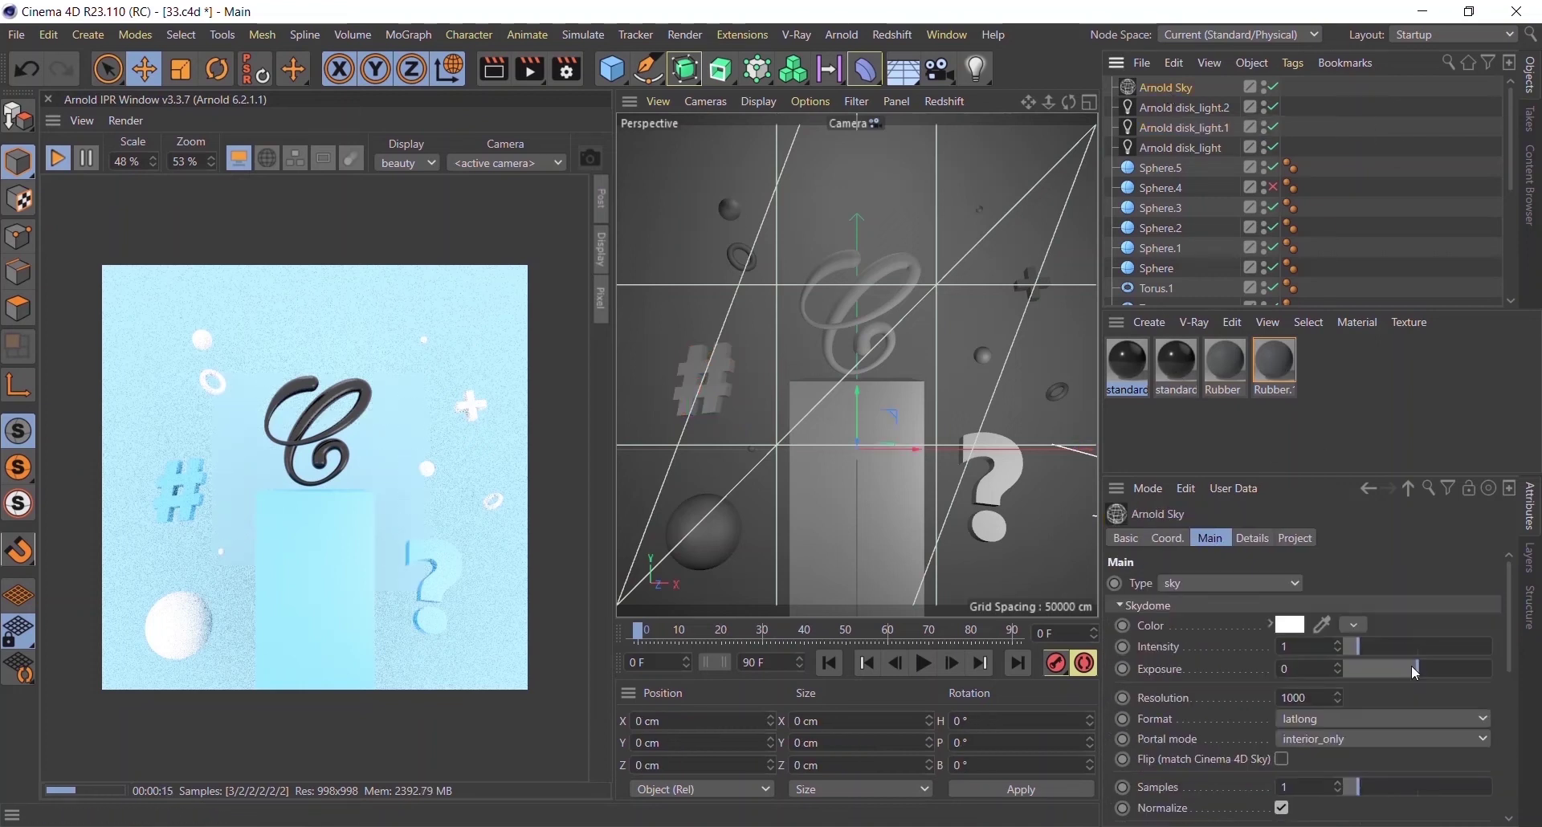
- Try a brighter Arnold Sky exposure, then set it back to 0
{"action": "left_click", "coordinate": [1297, 669]}
{"action": "type", "text": ".5"}
{"action": "key", "text": "Return"}
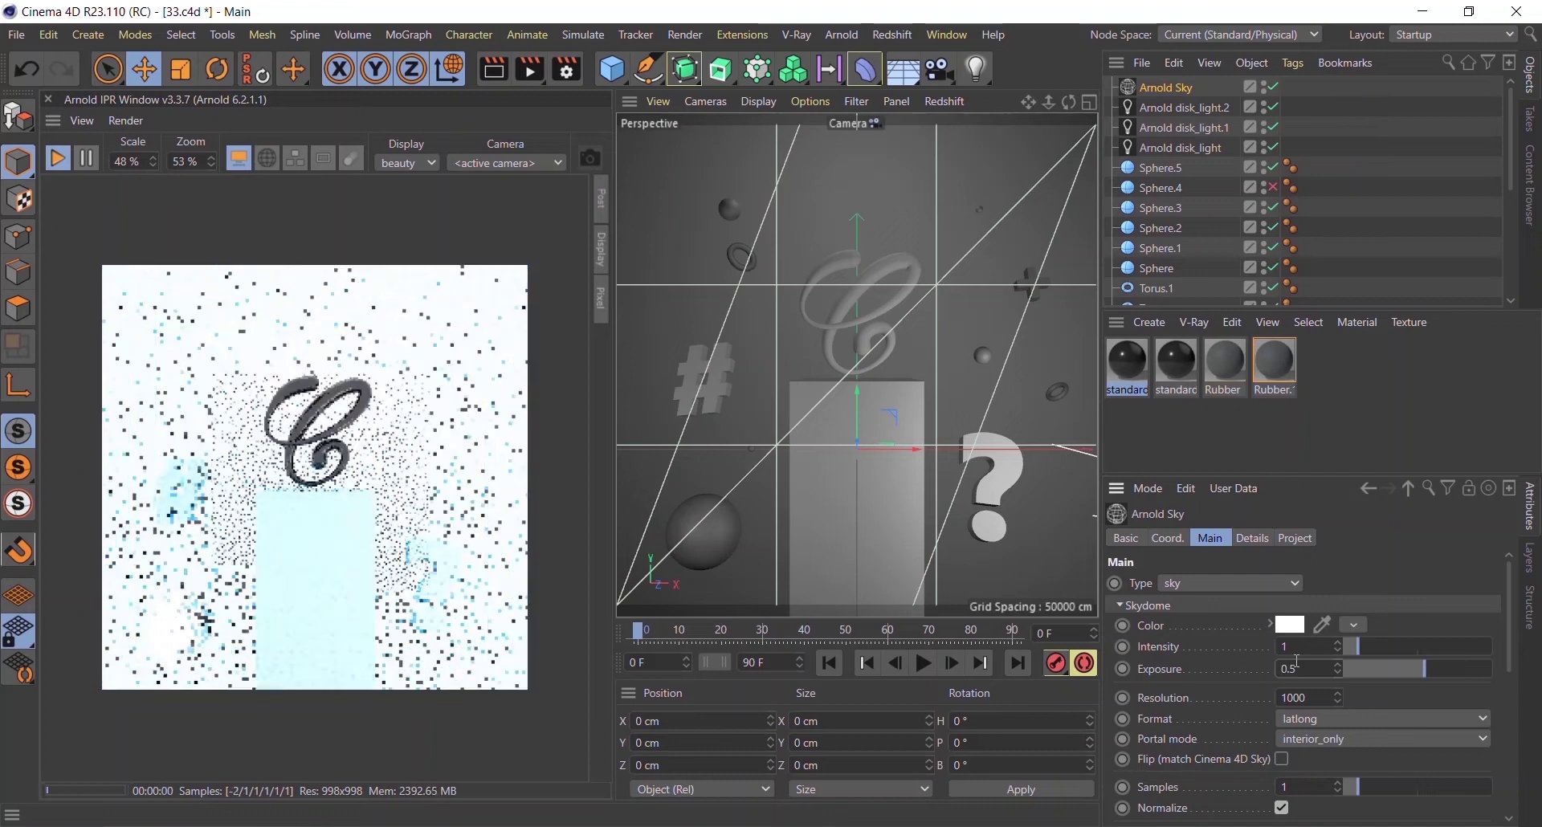
{"action": "type", "text": "0."}
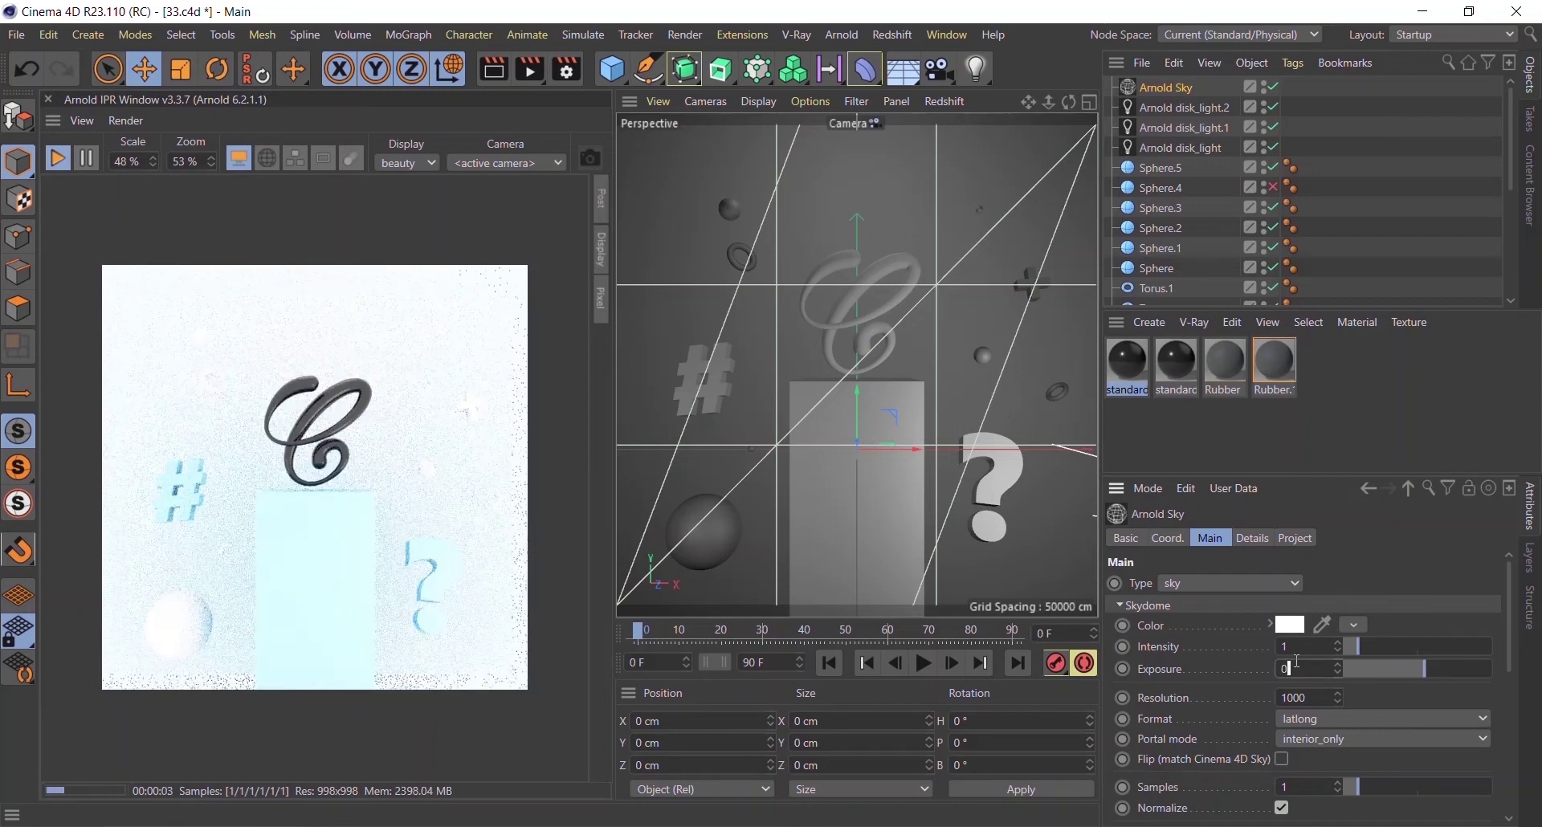
{"action": "key", "text": "Return"}
- Use the GSG_PRO_STUDIOS_METAL_005 environment image as the sky's colour texture
{"action": "left_click", "coordinate": [1352, 626]}
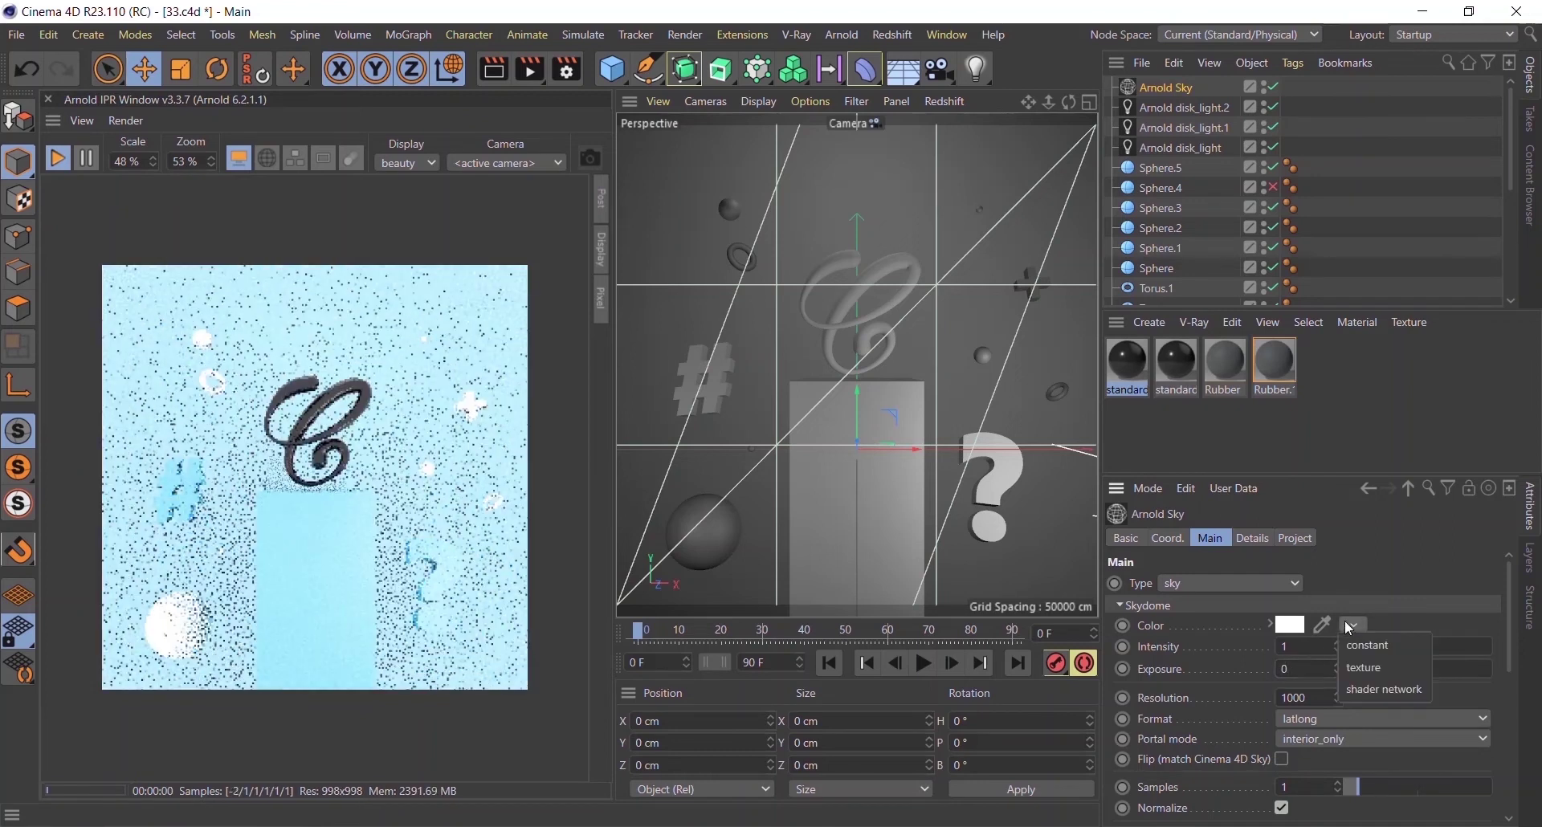
{"action": "left_click", "coordinate": [1365, 668]}
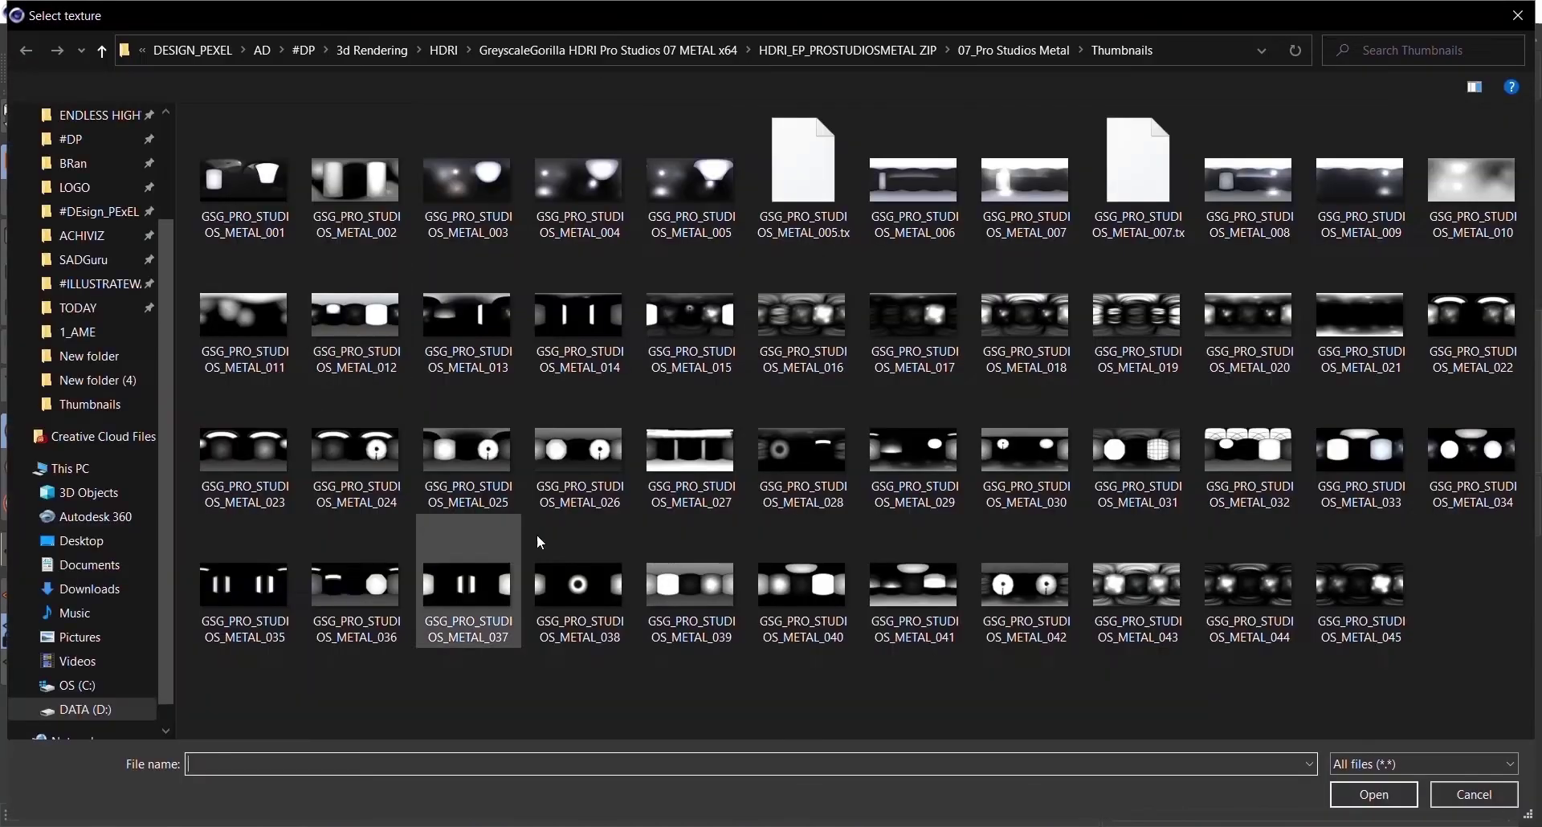
{"action": "left_click", "coordinate": [693, 189]}
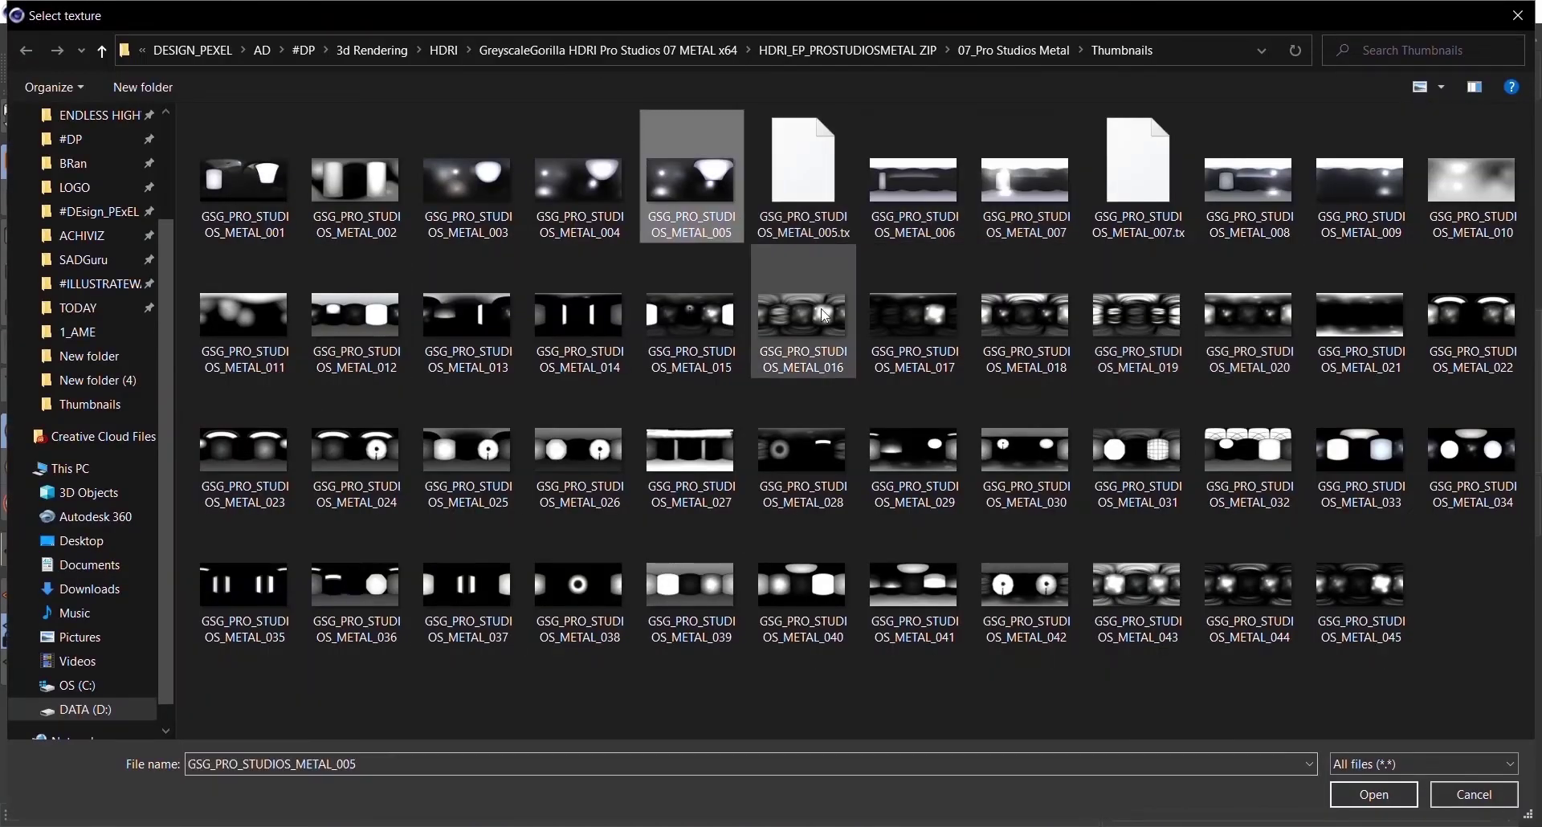
{"action": "left_click", "coordinate": [1375, 795]}
{"action": "left_click", "coordinate": [874, 498]}
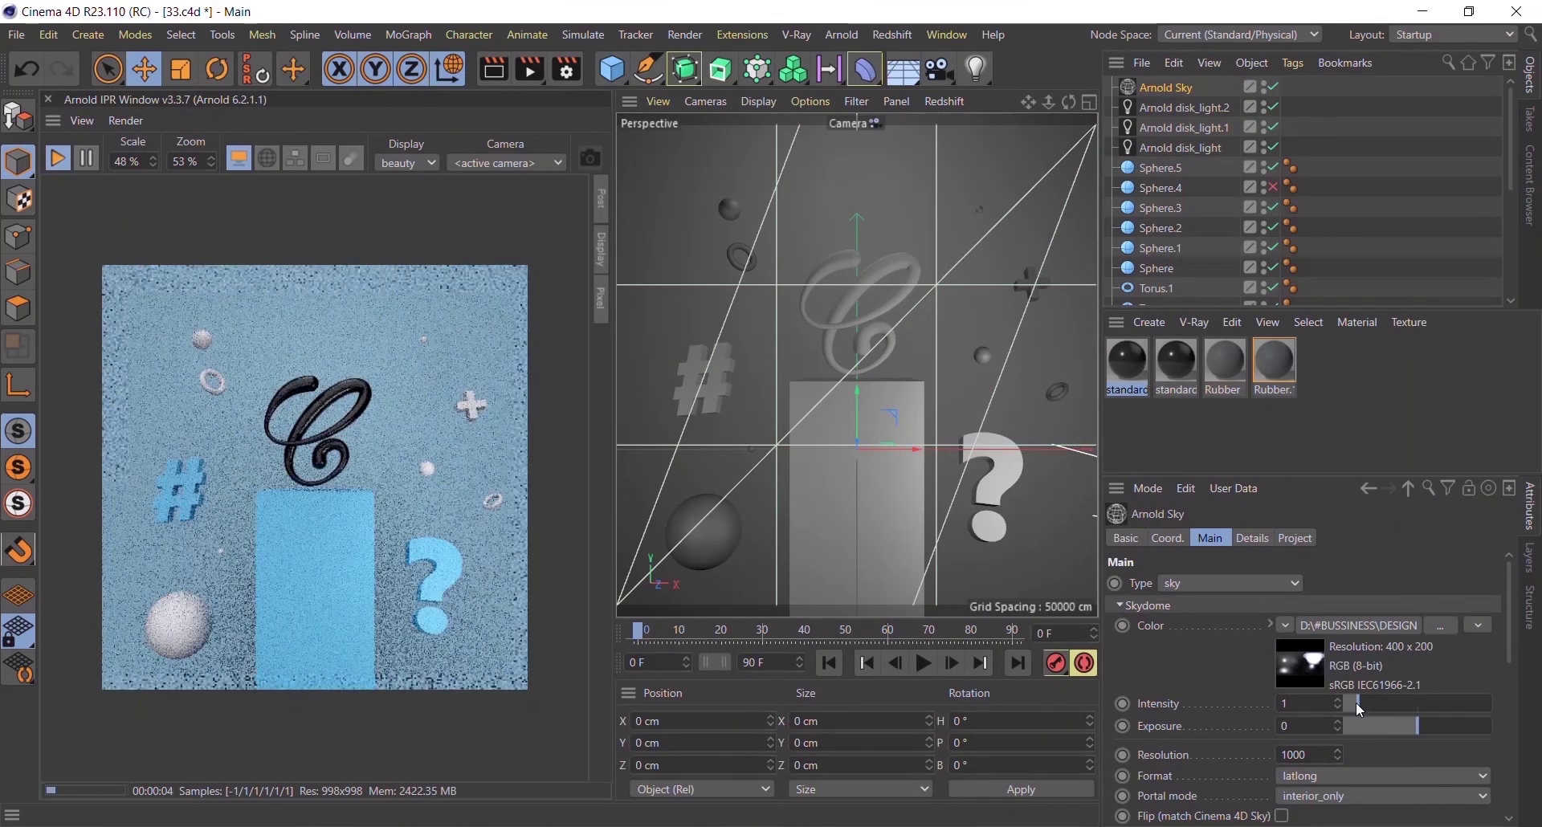
- Set the sky exposure to 0.6, then raise it to 1
{"action": "left_click", "coordinate": [1307, 728]}
{"action": "type", "text": "0.6"}
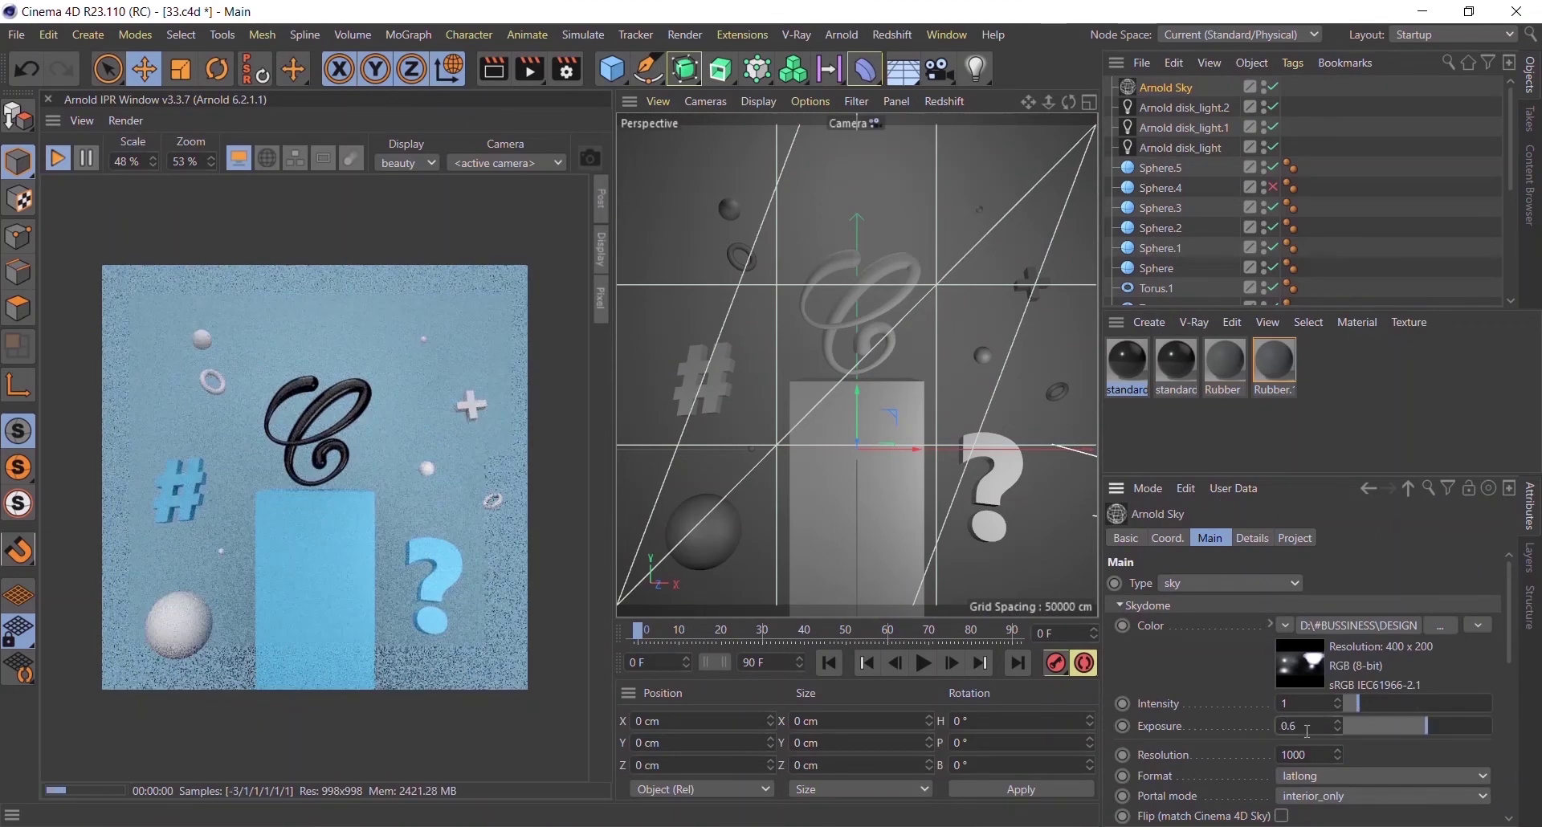
{"action": "key", "text": "Return"}
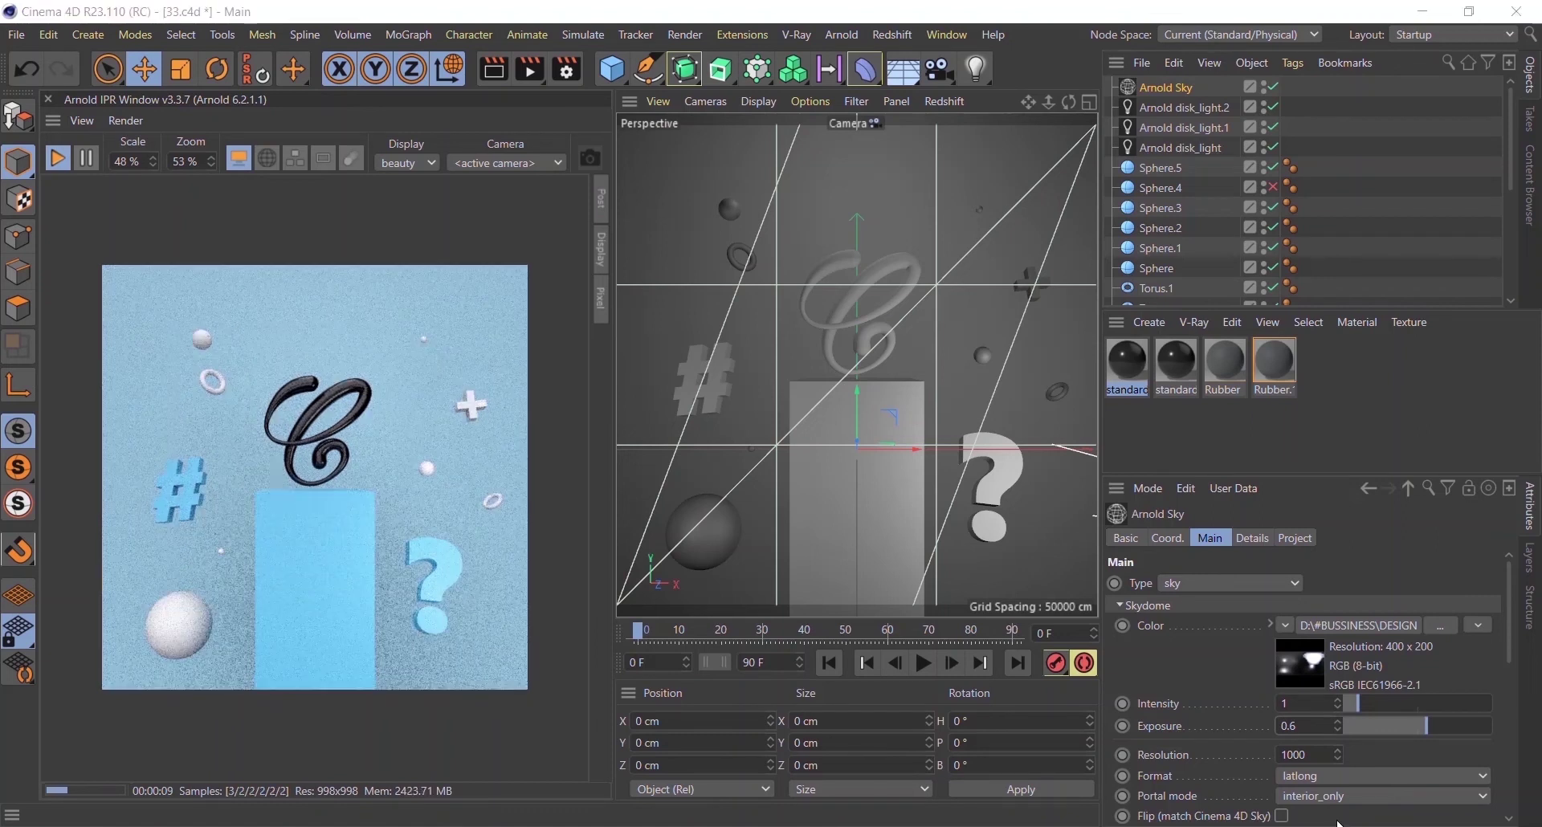
{"action": "double_click", "coordinate": [1313, 728]}
{"action": "type", "text": "1"}
{"action": "key", "text": "Return"}
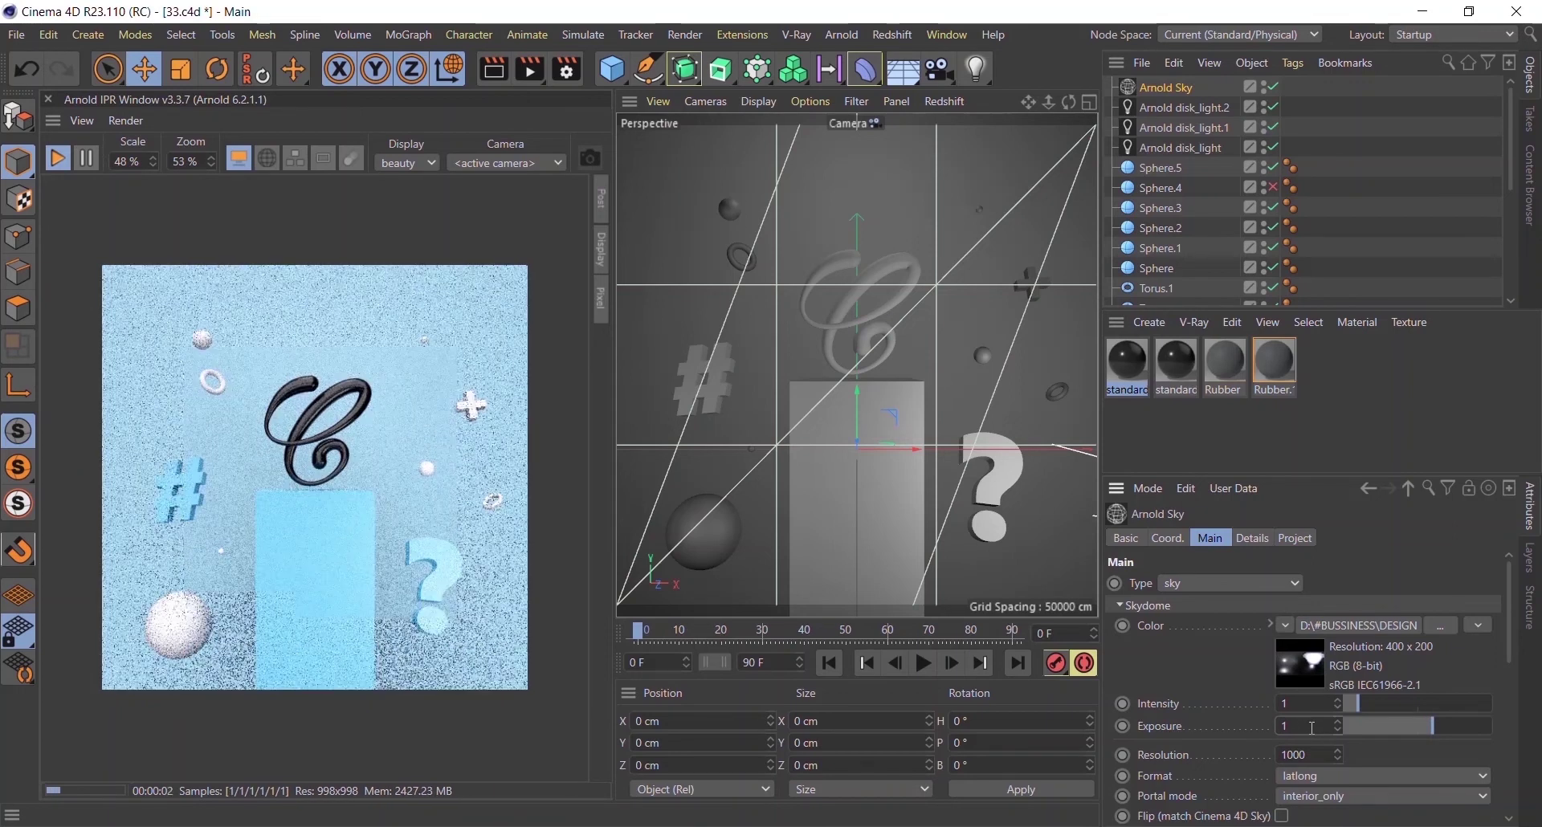
- Give Arnold disk_light.1 an exposure of 0.5 and briefly check the render settings
{"action": "left_click", "coordinate": [1198, 128]}
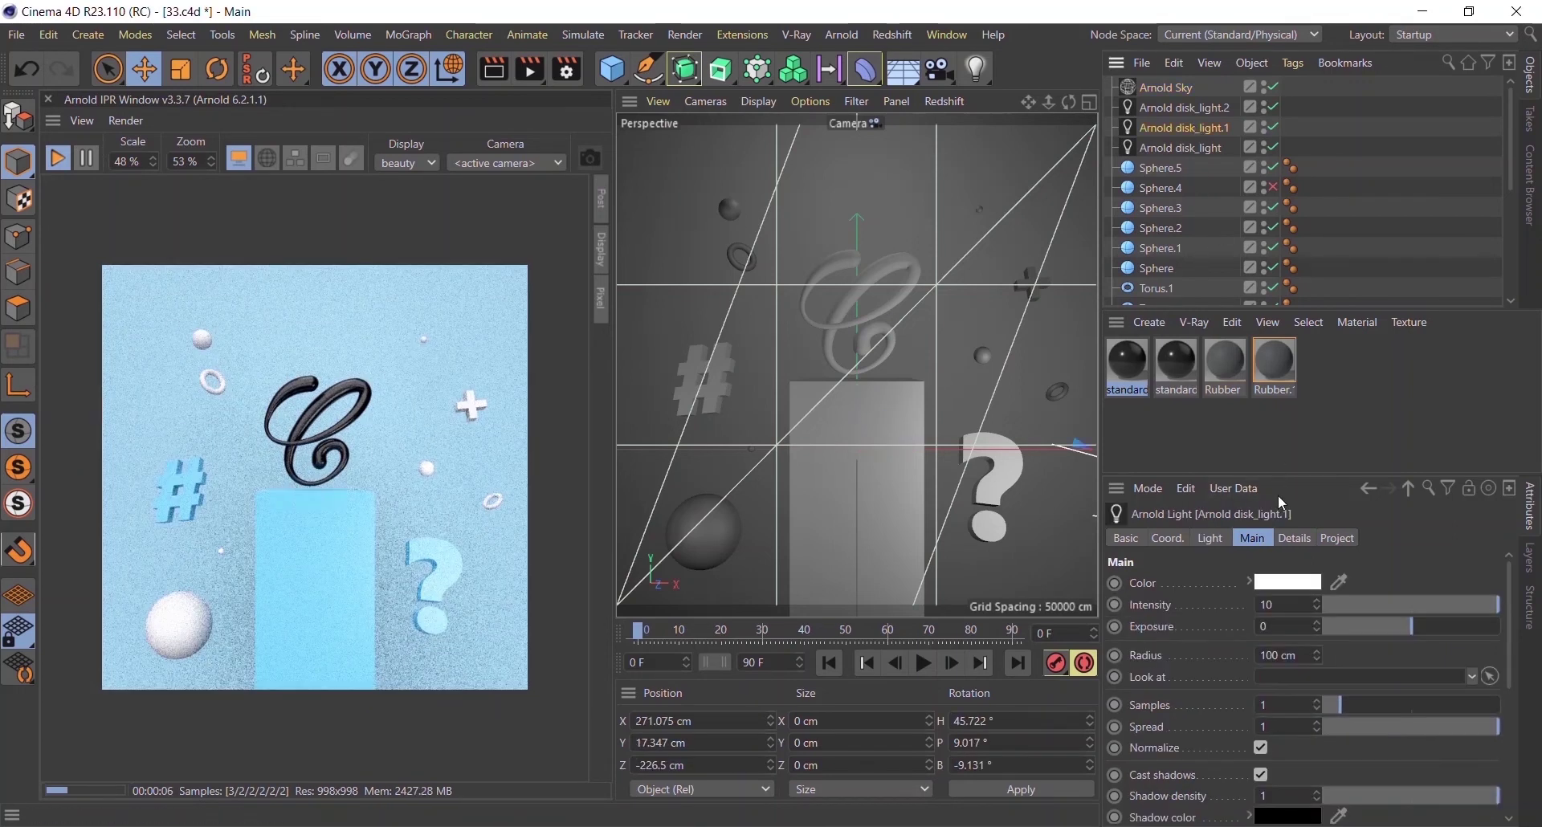
{"action": "left_click", "coordinate": [1289, 628]}
{"action": "type", "text": "0.5"}
{"action": "key", "text": "Return"}
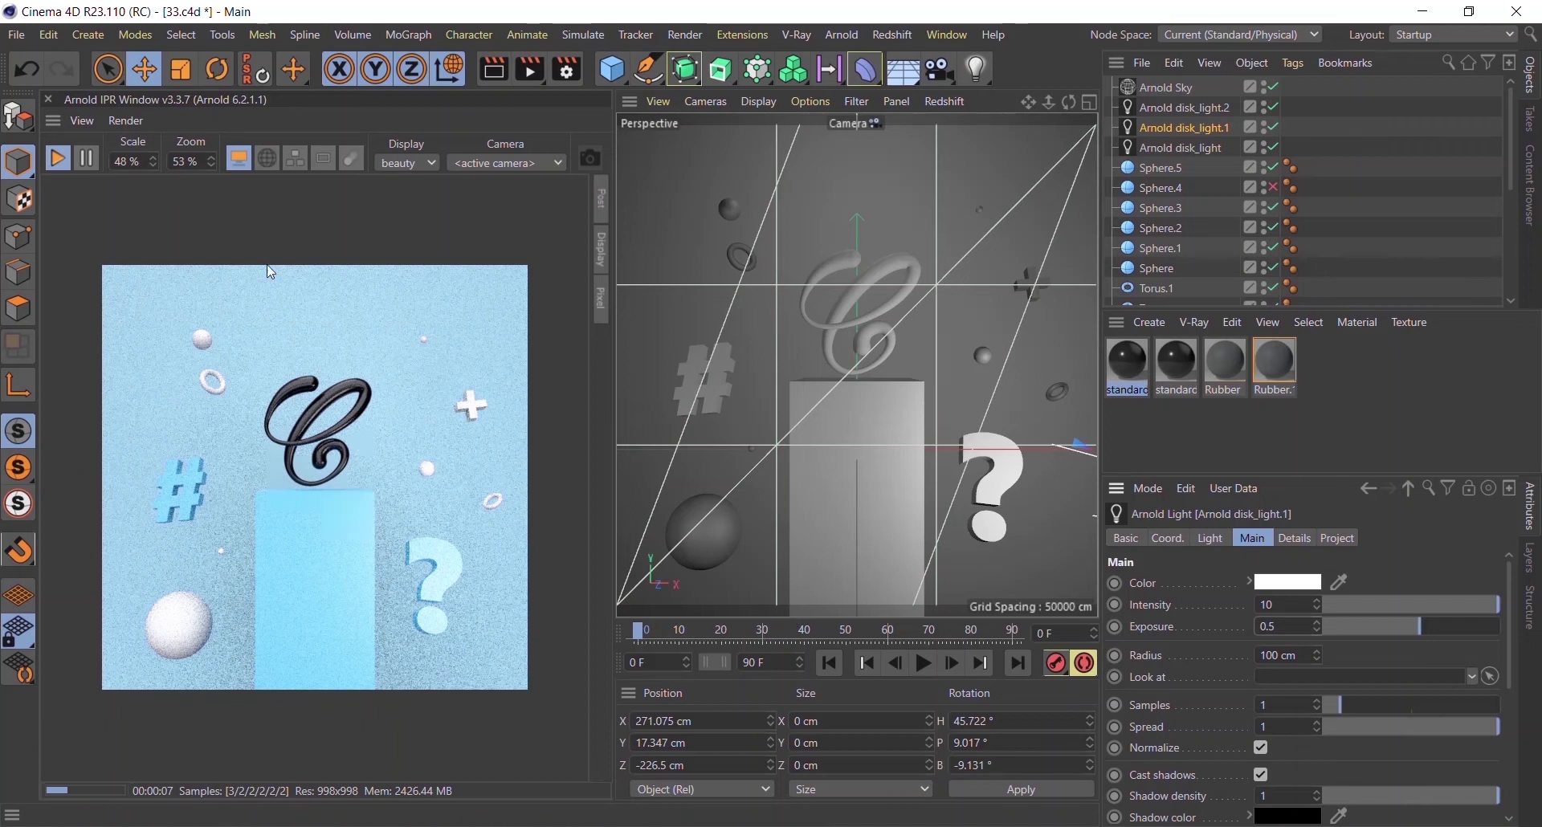
{"action": "left_click", "coordinate": [567, 69]}
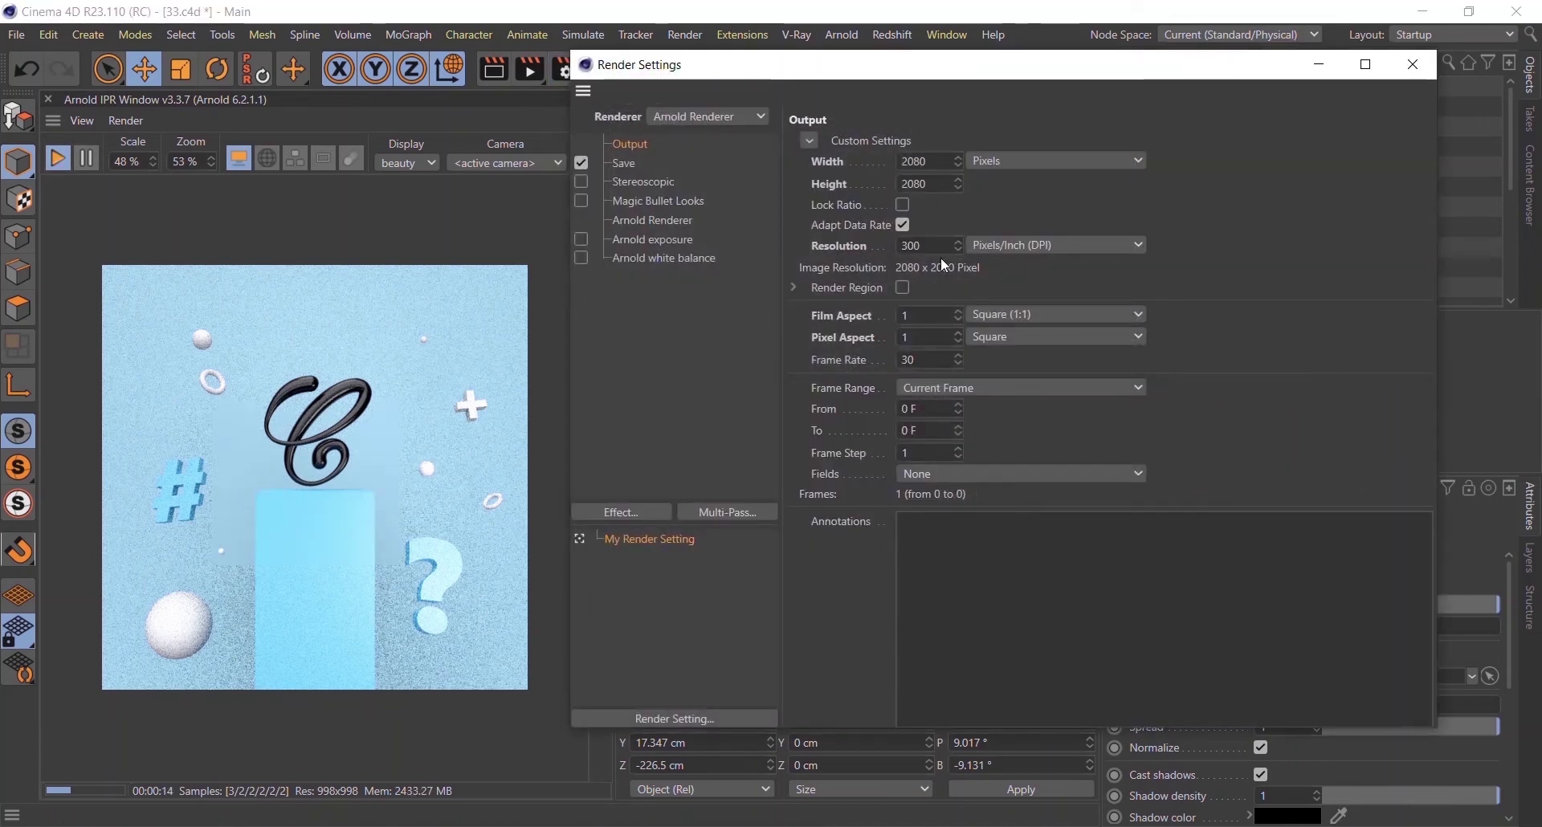
{"action": "left_click", "coordinate": [1414, 64]}
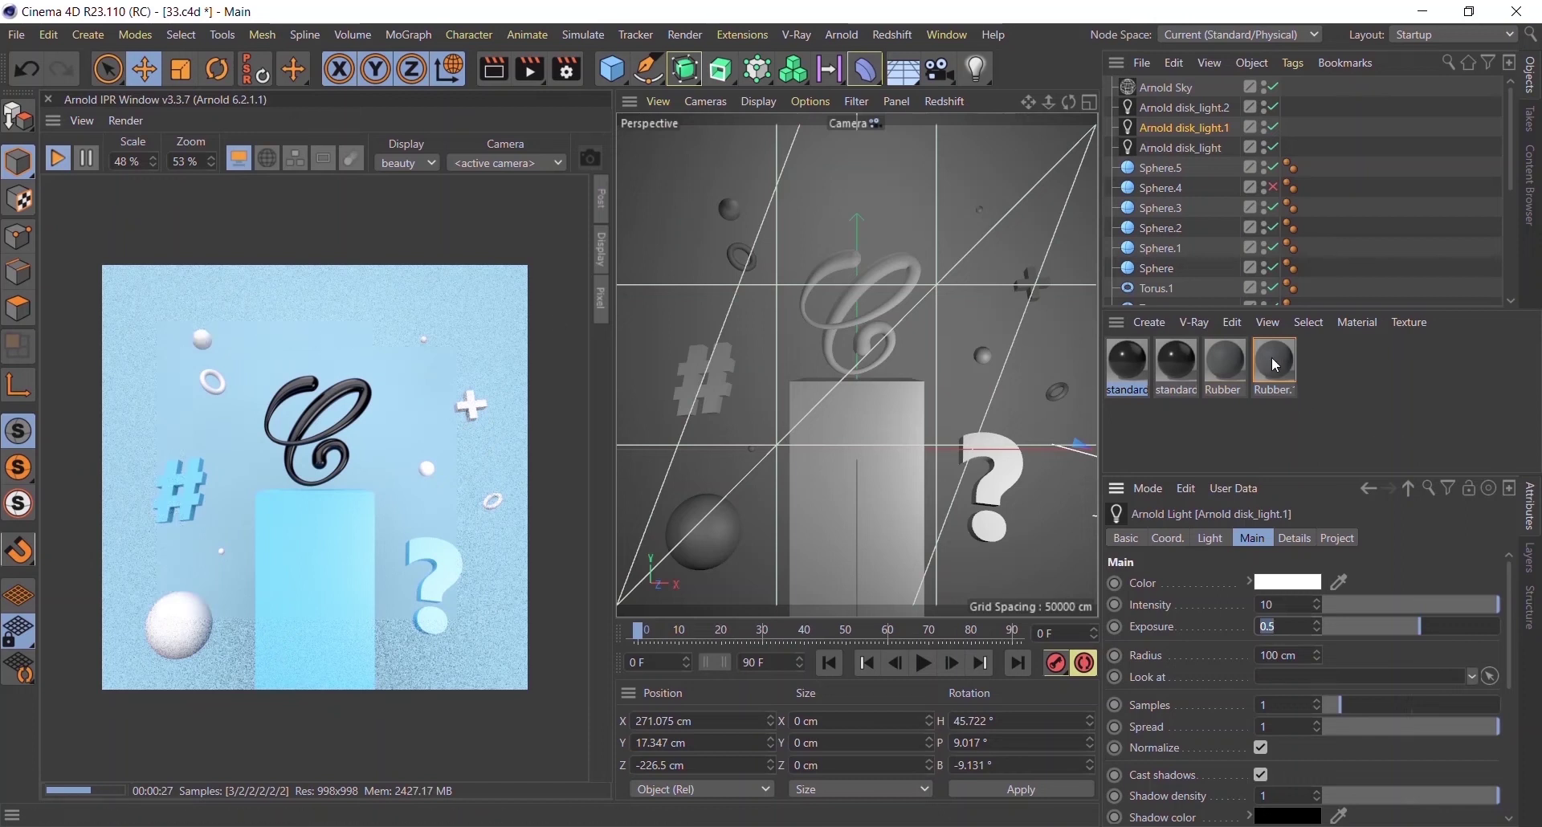
- Duplicate the rubber material as Rubber.2 with a light grey base colour and apply it to Sphere.3
{"action": "left_click_drag", "start_coordinate": [1273, 363], "coordinate": [1330, 366], "text": "ctrl"}
{"action": "left_click_drag", "start_coordinate": [1517, 617], "coordinate": [1517, 691]}
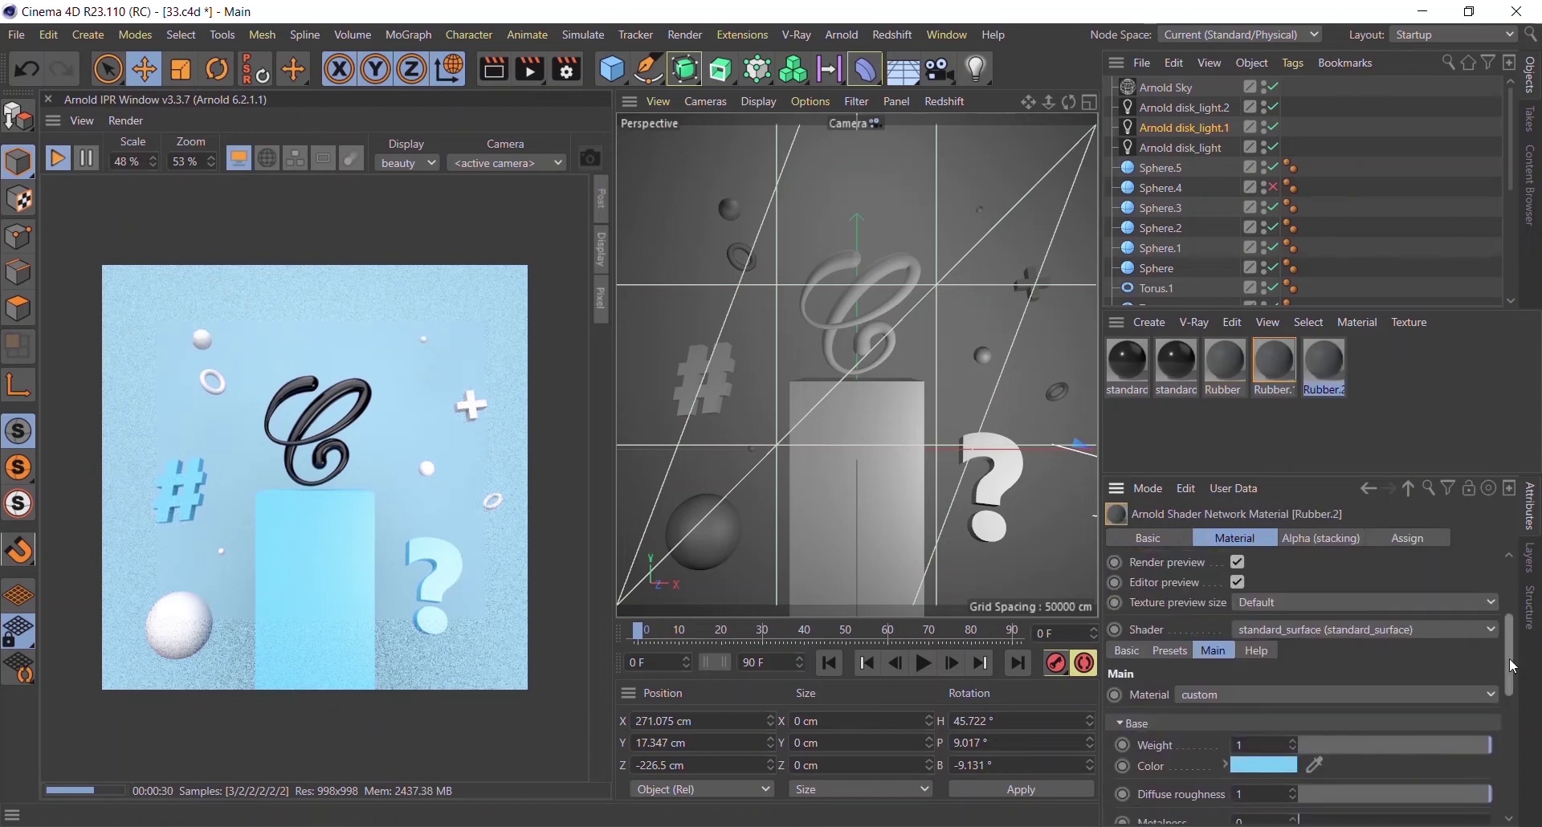
{"action": "left_click", "coordinate": [1250, 662]}
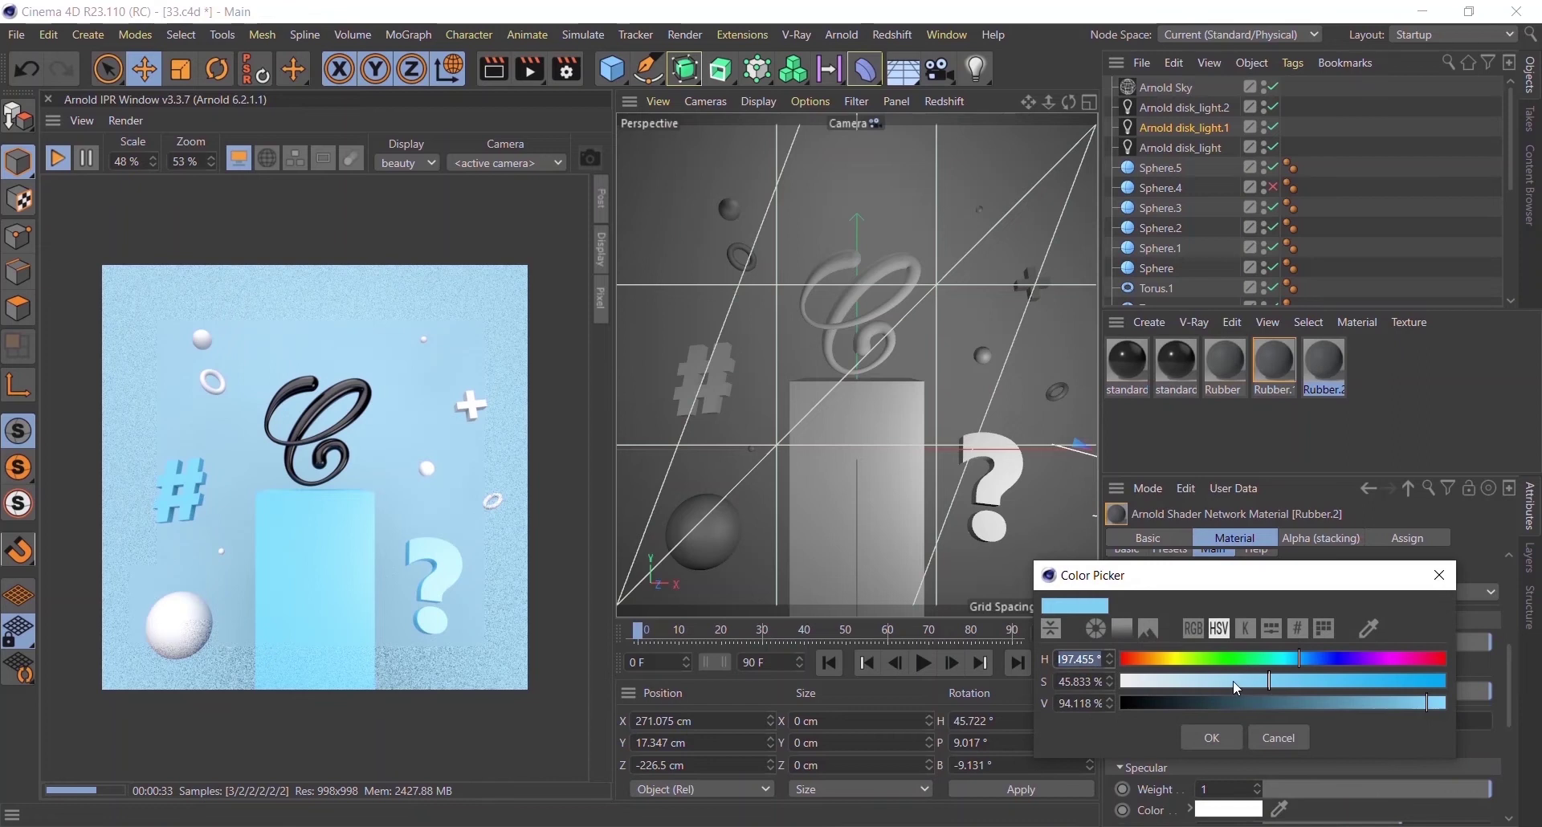
{"action": "left_click_drag", "start_coordinate": [1237, 689], "coordinate": [1122, 682]}
{"action": "left_click", "coordinate": [1359, 704]}
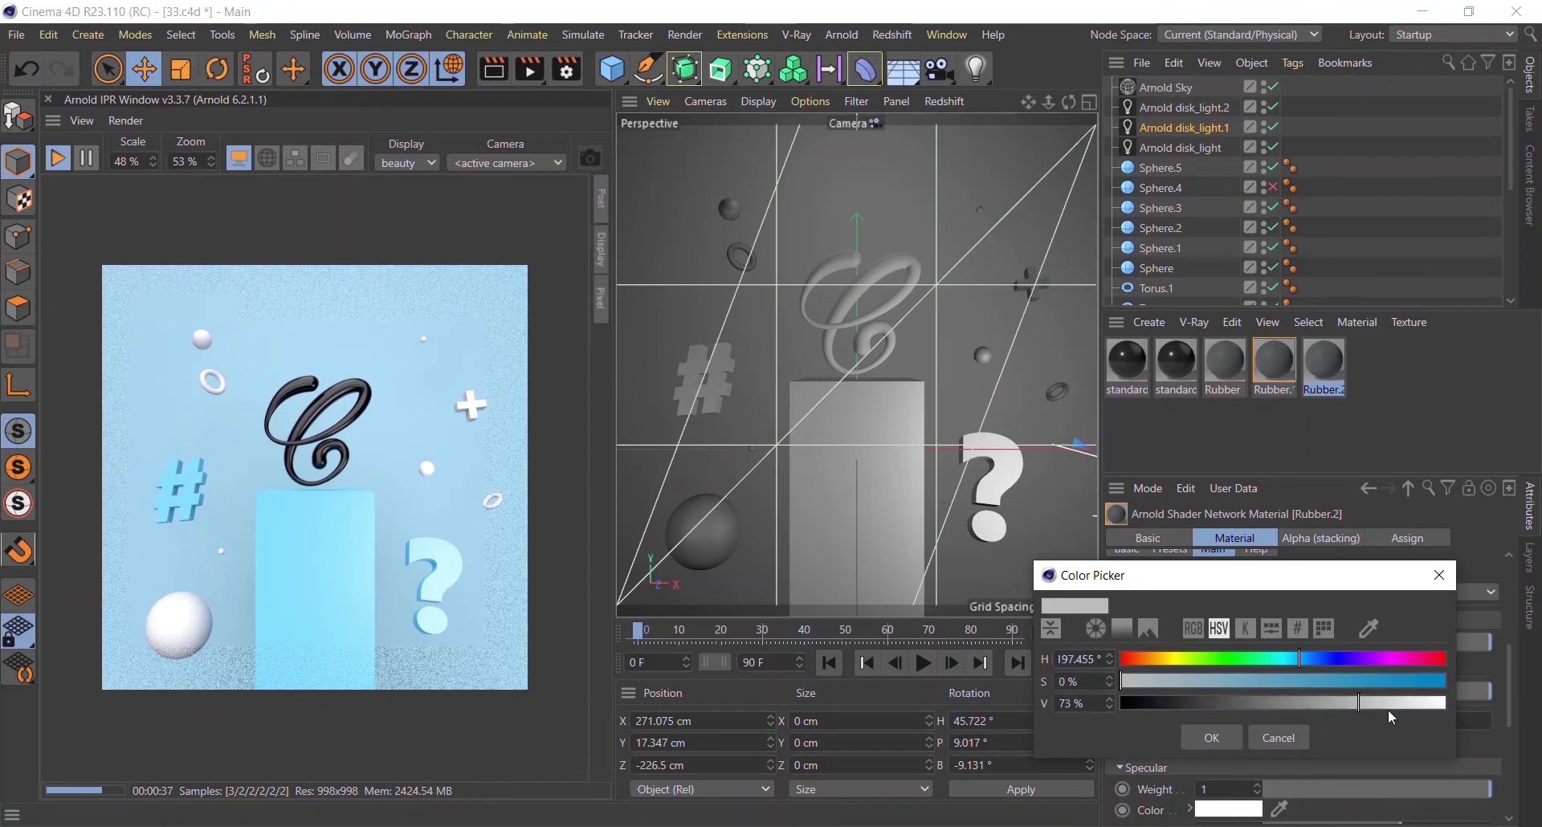
{"action": "left_click", "coordinate": [1430, 705]}
{"action": "left_click", "coordinate": [1208, 739]}
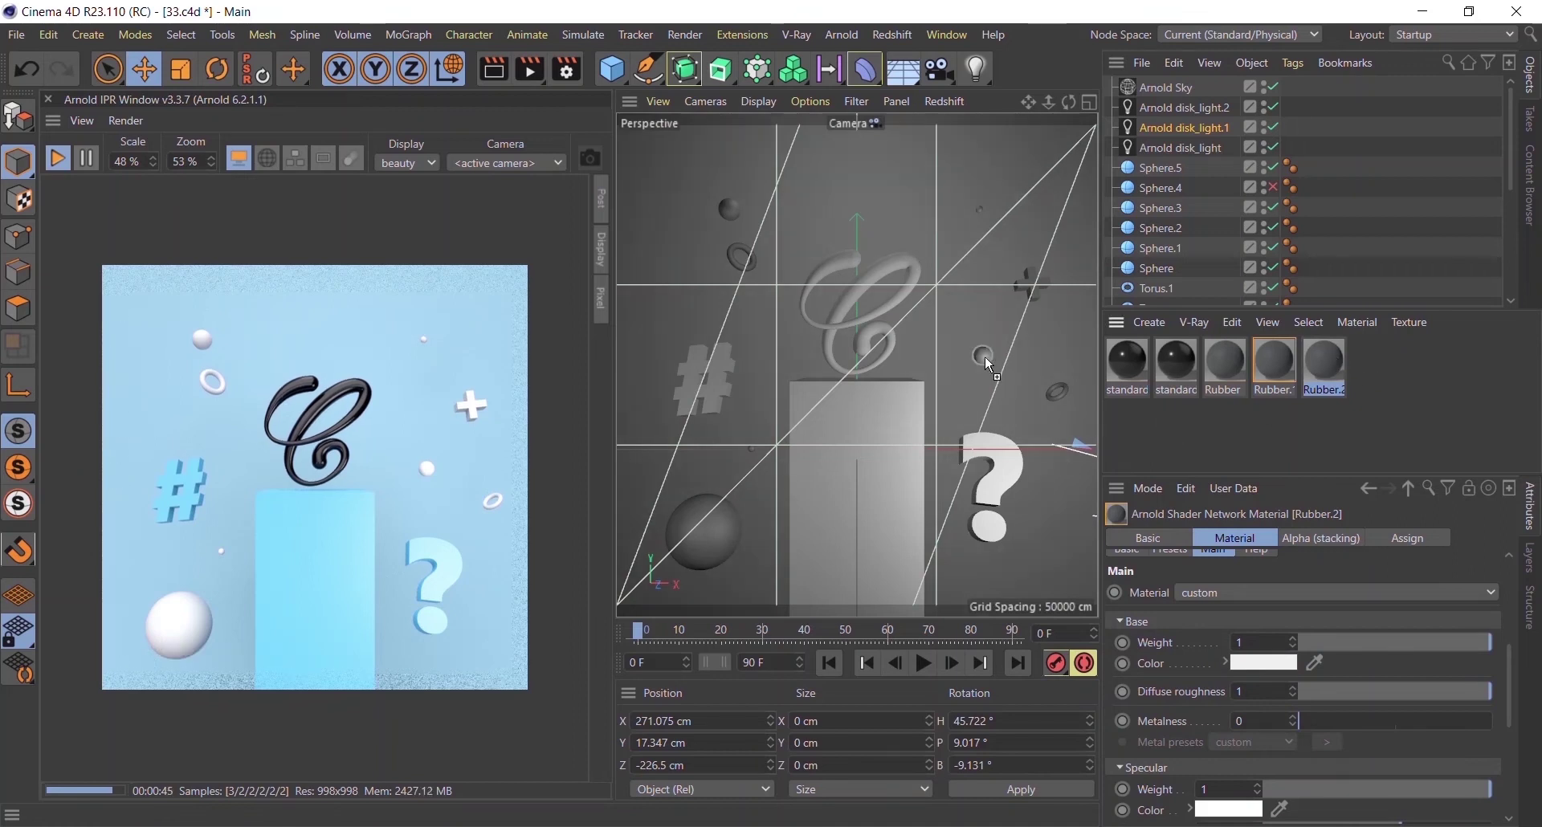
{"action": "left_click_drag", "start_coordinate": [990, 366], "coordinate": [986, 359]}
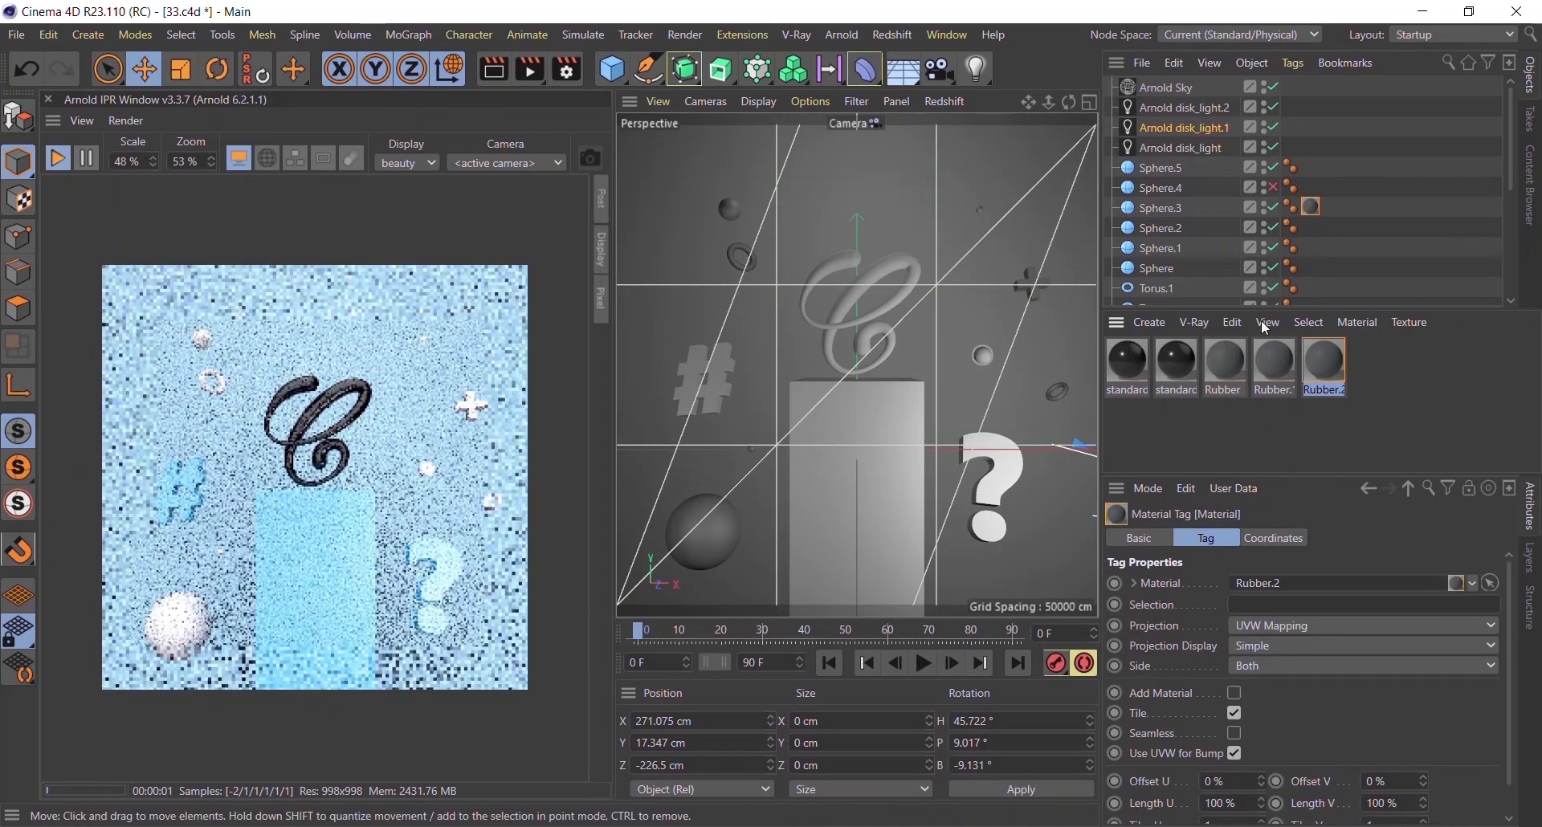
- Select all the sphere objects and merge them with Connect Objects + Delete into Sphere.5
{"action": "left_click", "coordinate": [1160, 188]}
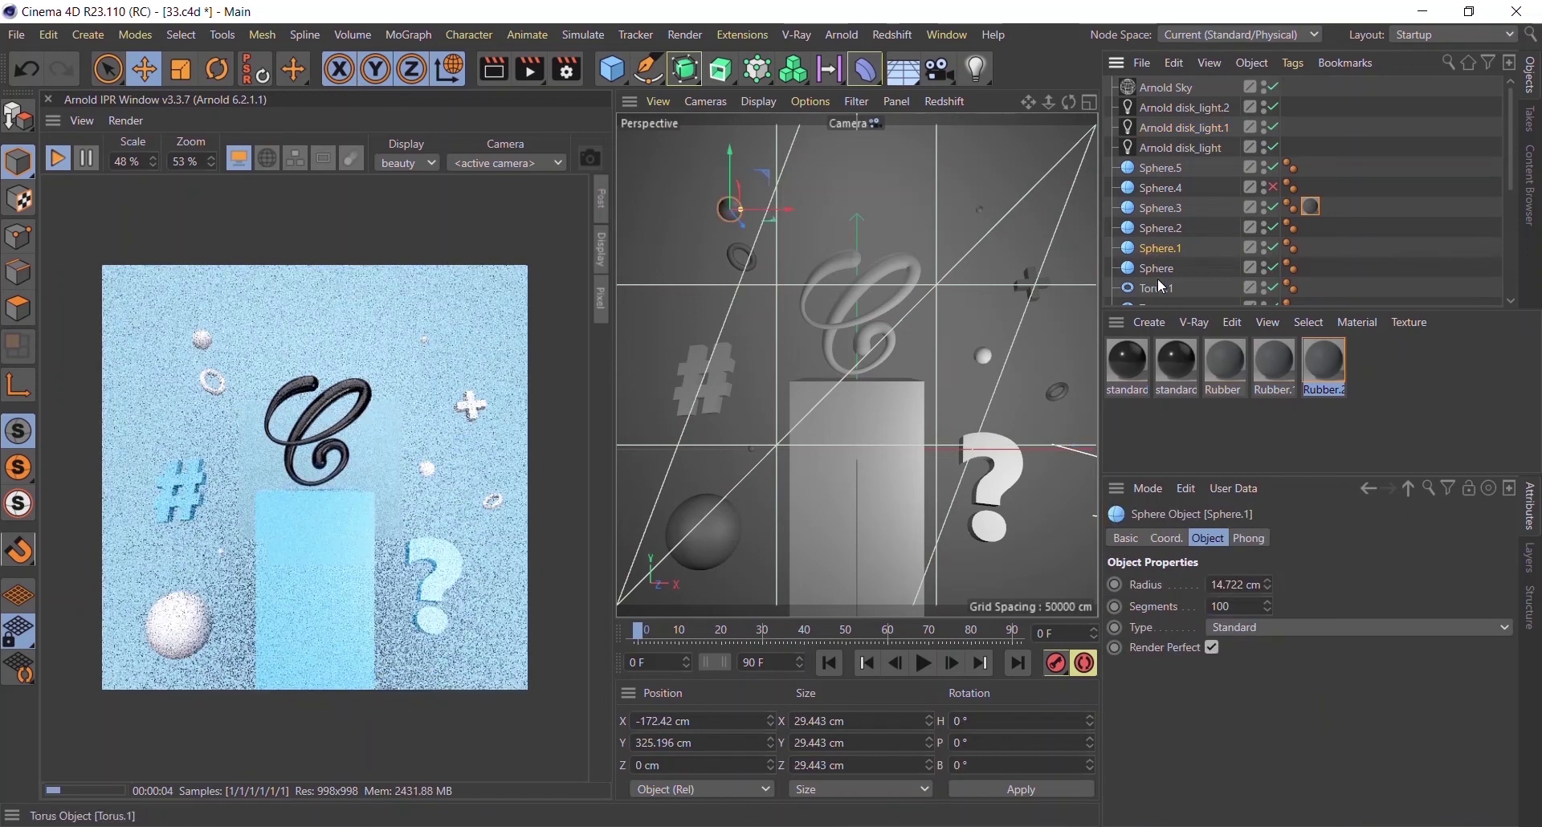
{"action": "left_click", "coordinate": [1148, 168], "text": "shift"}
{"action": "right_click", "coordinate": [1149, 170]}
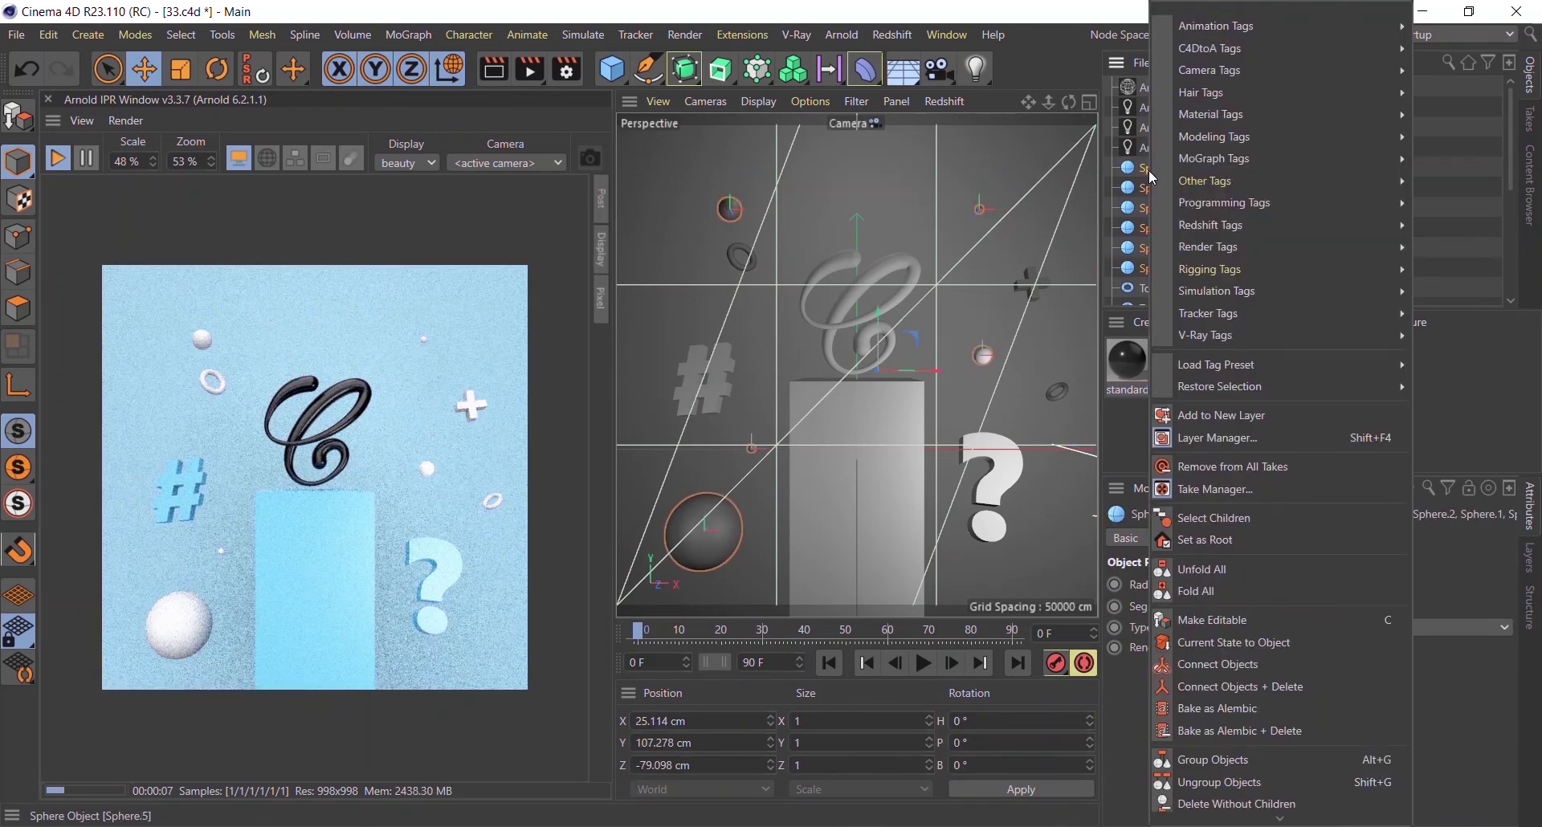
{"action": "left_click", "coordinate": [1257, 687]}
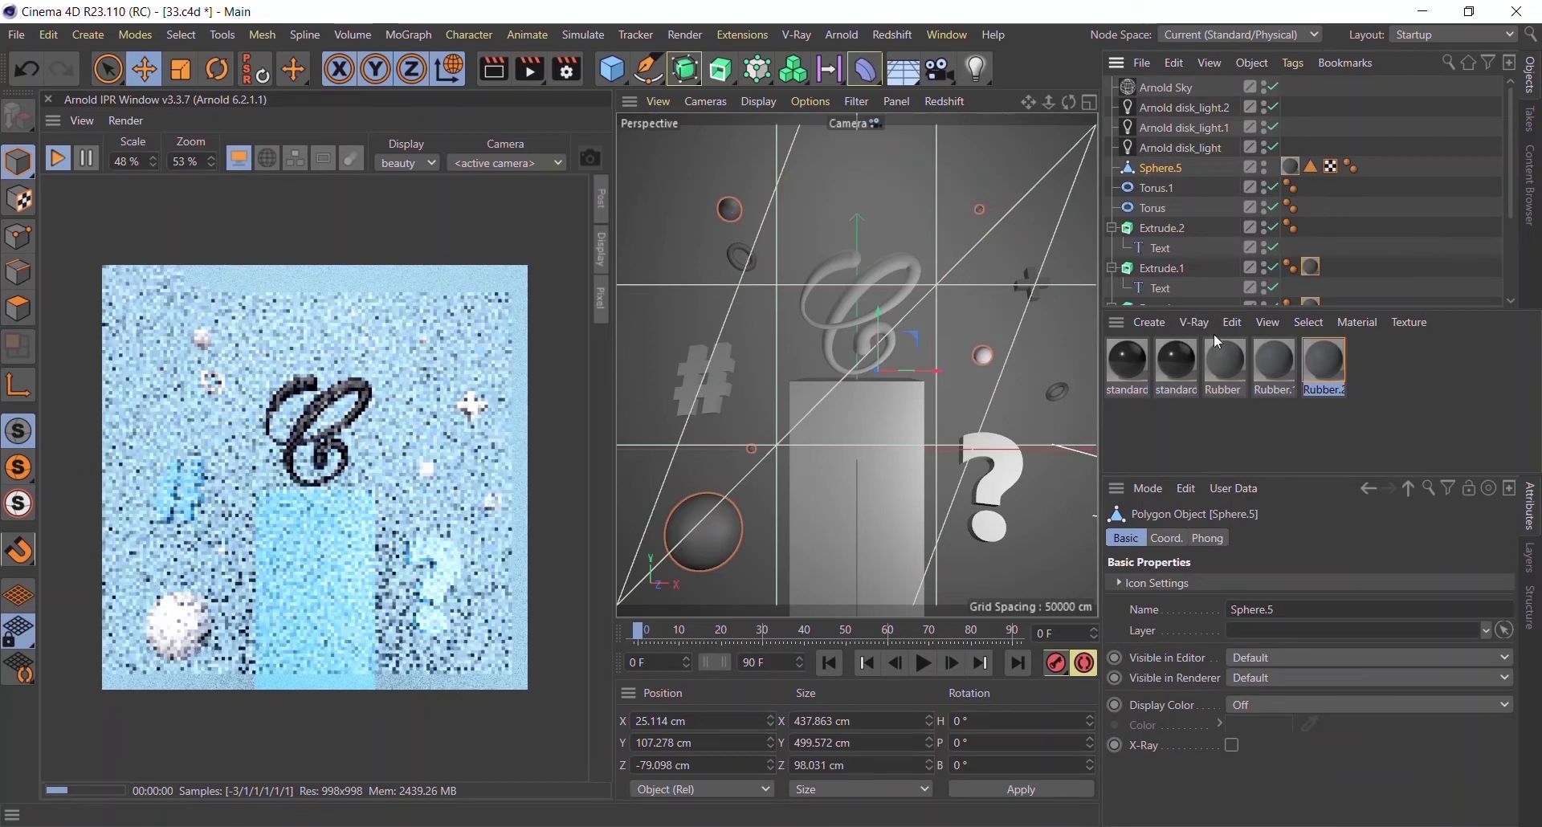
{"action": "left_click", "coordinate": [1147, 321]}
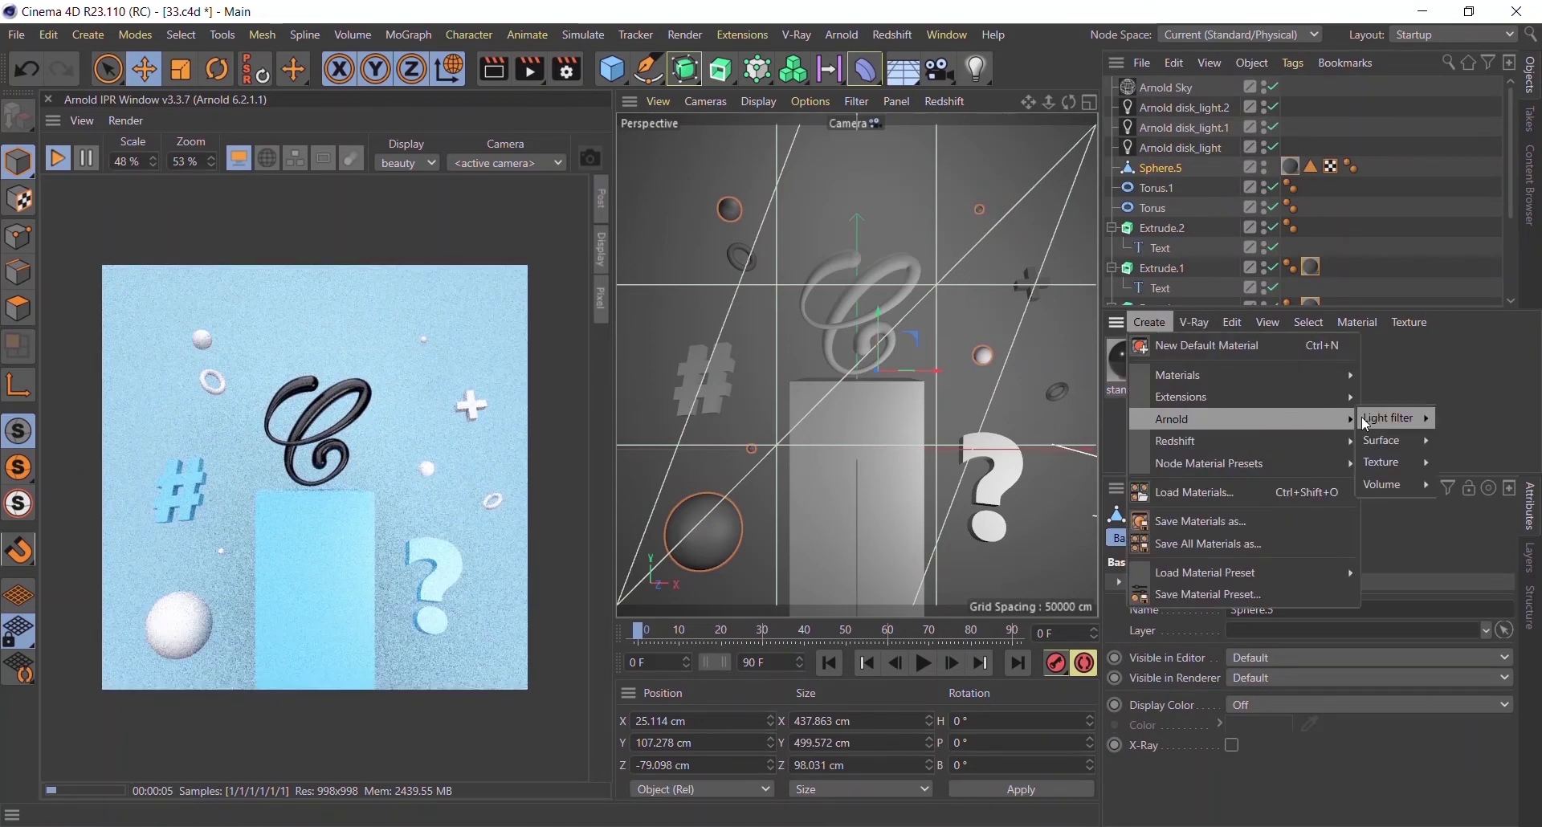
- Create an Arnold standard_surface material with a beige base colour and Metalness 0.81
{"action": "mouse_move", "coordinate": [1381, 441]}
{"action": "left_click", "coordinate": [1482, 579]}
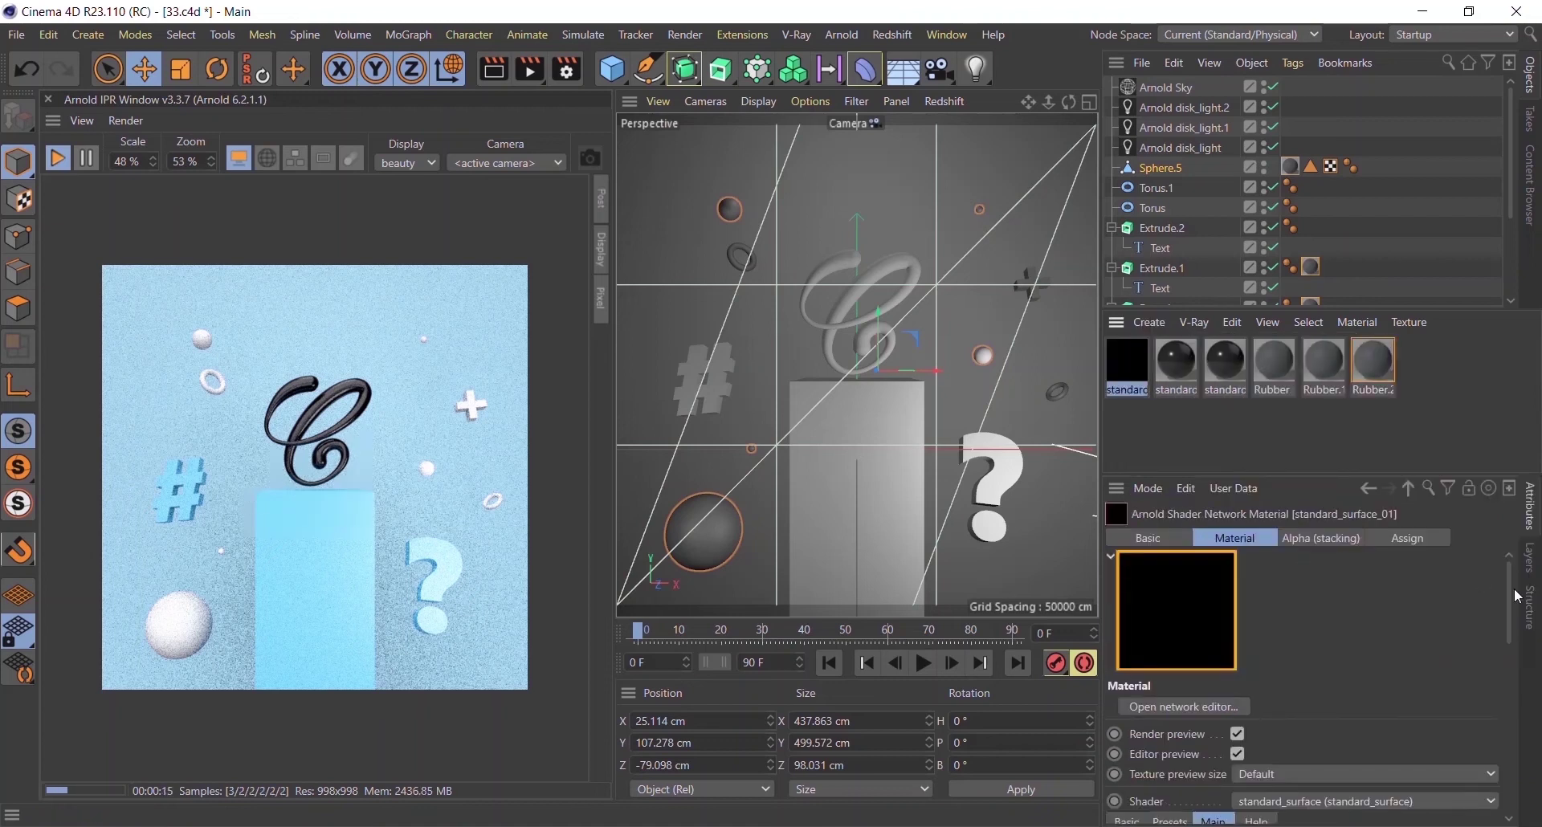
{"action": "scroll", "coordinate": [1518, 597], "scroll_direction": "down", "scroll_amount": 5}
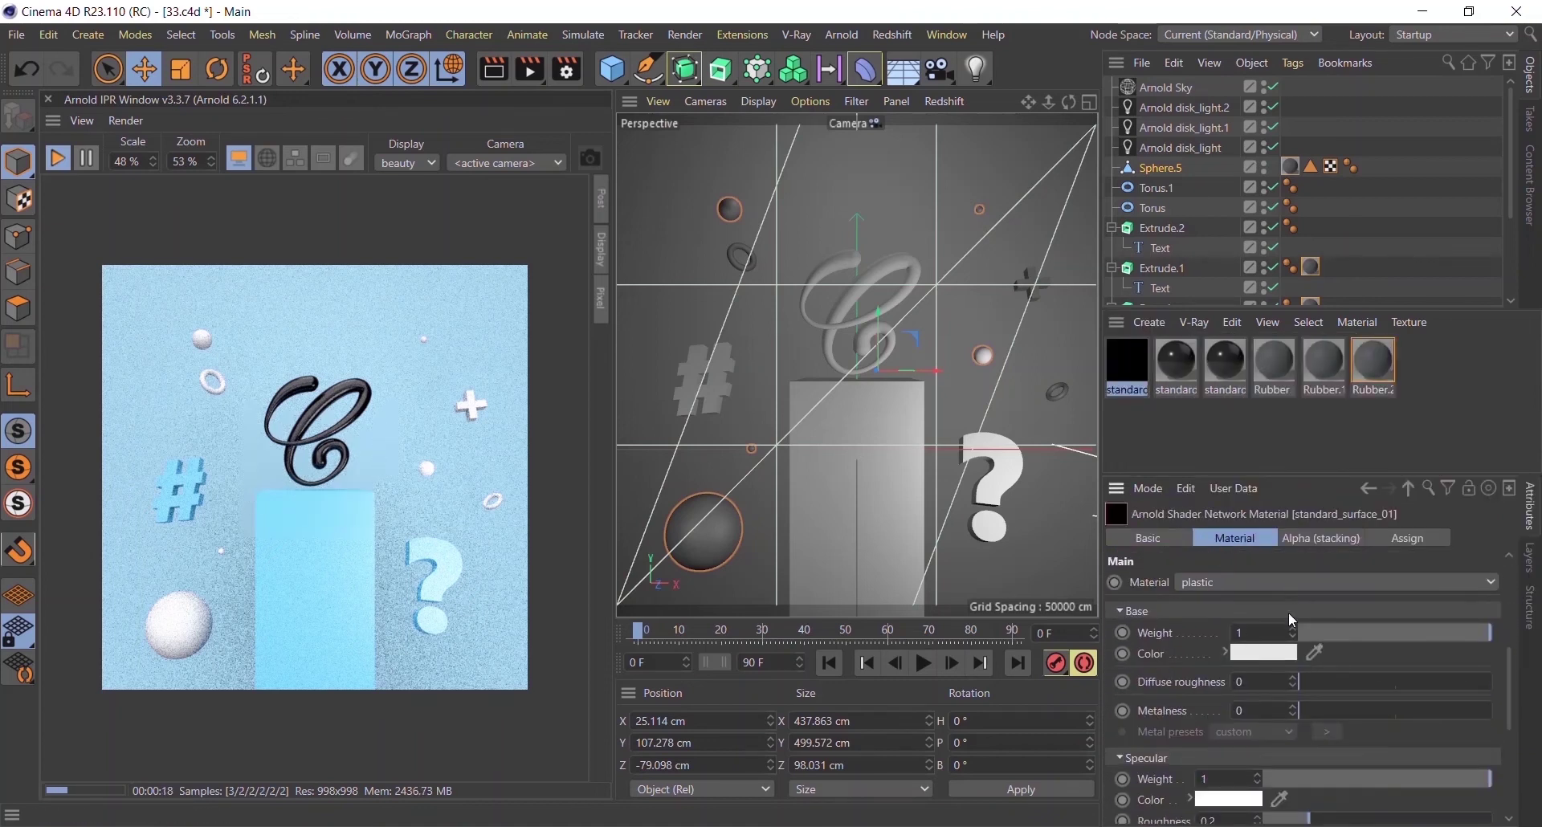
{"action": "double_click", "coordinate": [1146, 395]}
{"action": "left_click", "coordinate": [589, 389]}
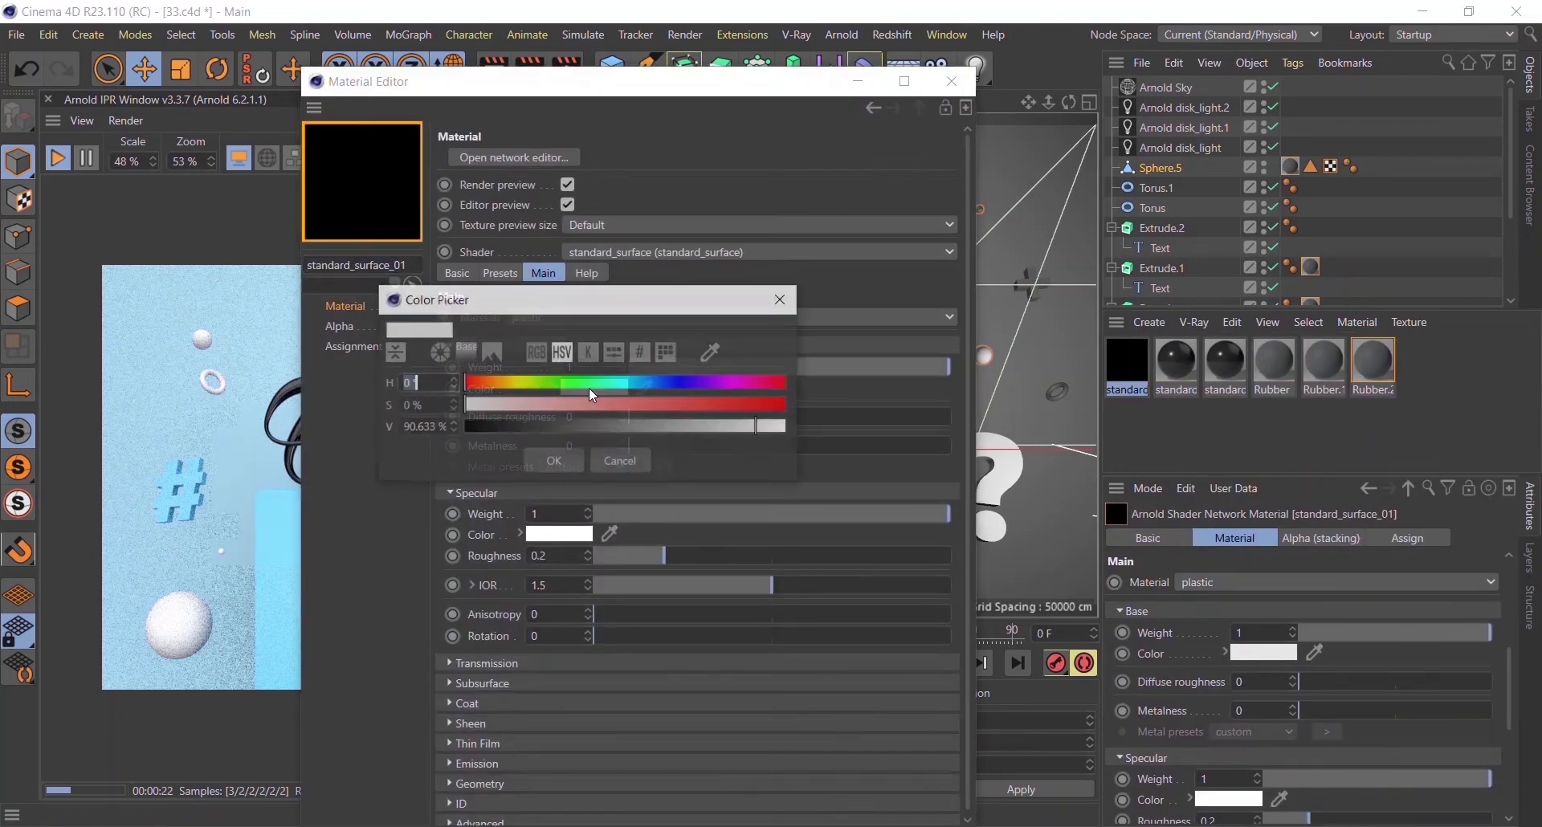
{"action": "left_click_drag", "start_coordinate": [554, 405], "coordinate": [502, 383]}
{"action": "left_click_drag", "start_coordinate": [759, 427], "coordinate": [704, 426]}
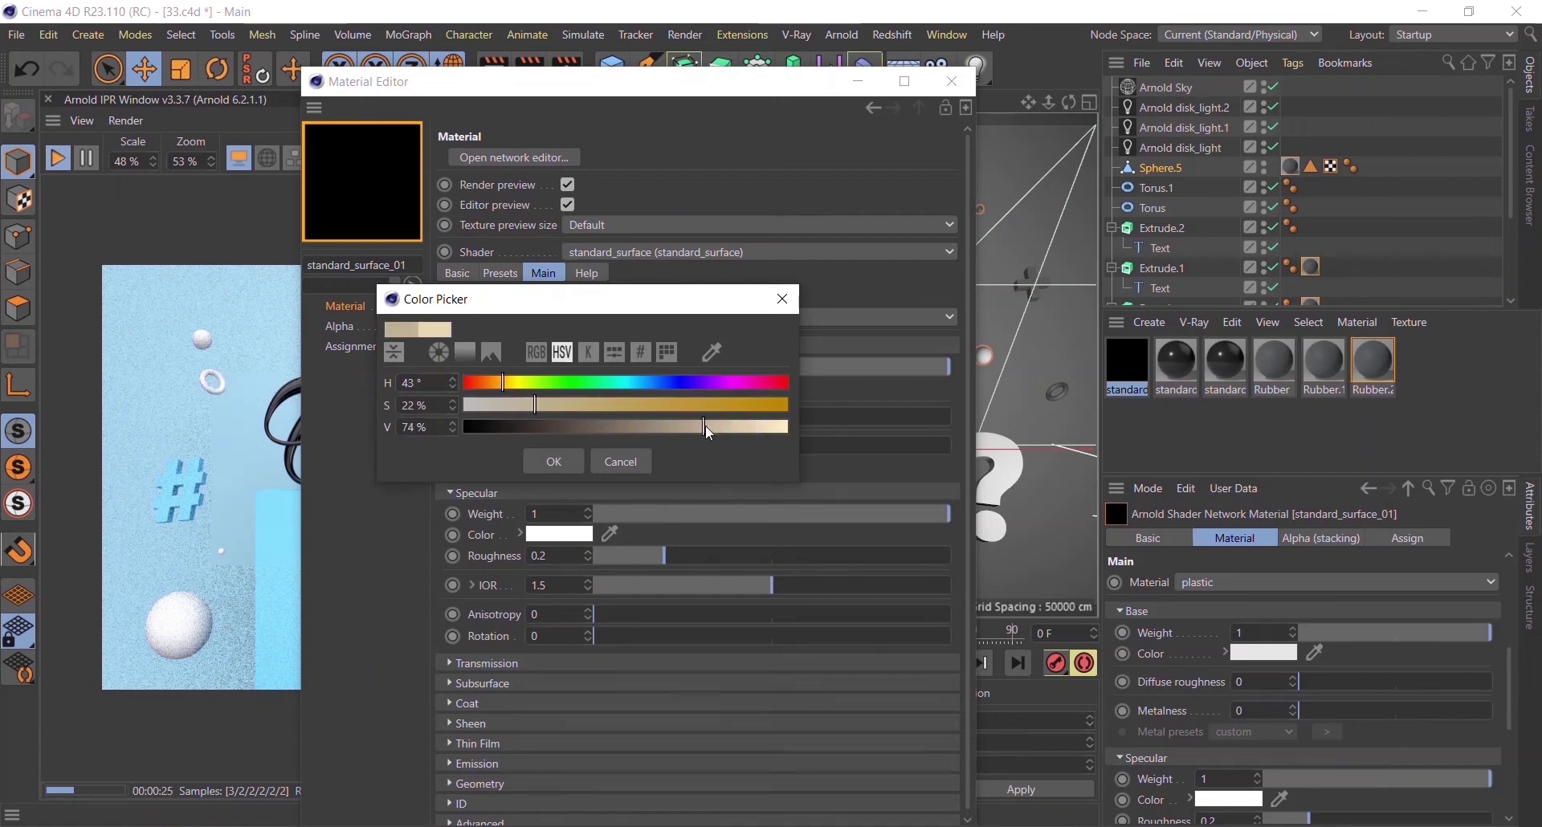
{"action": "left_click_drag", "start_coordinate": [512, 387], "coordinate": [498, 386]}
{"action": "left_click", "coordinate": [554, 461]}
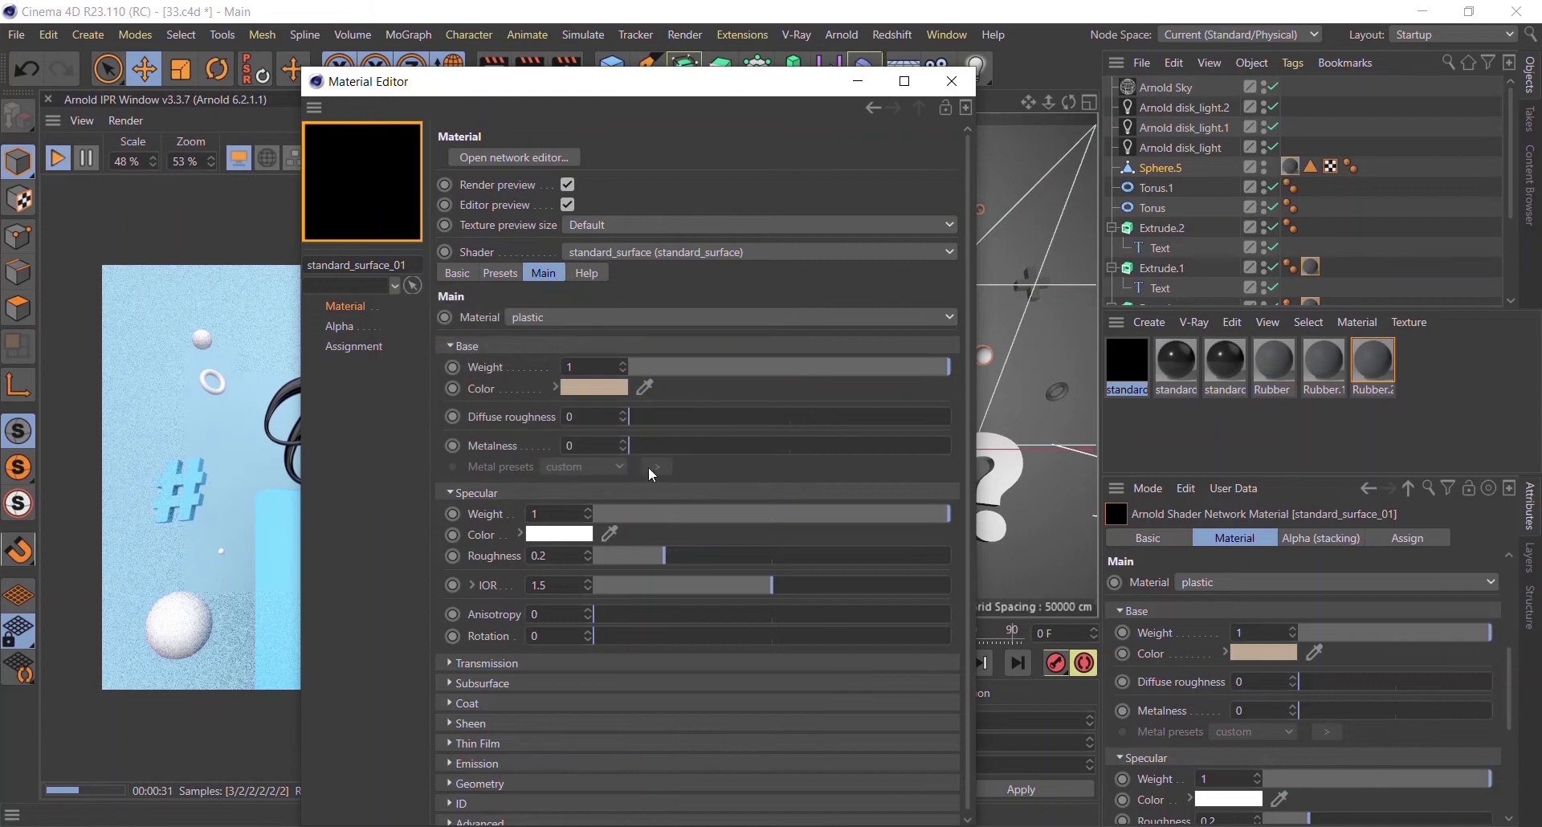
{"action": "left_click_drag", "start_coordinate": [764, 445], "coordinate": [890, 446]}
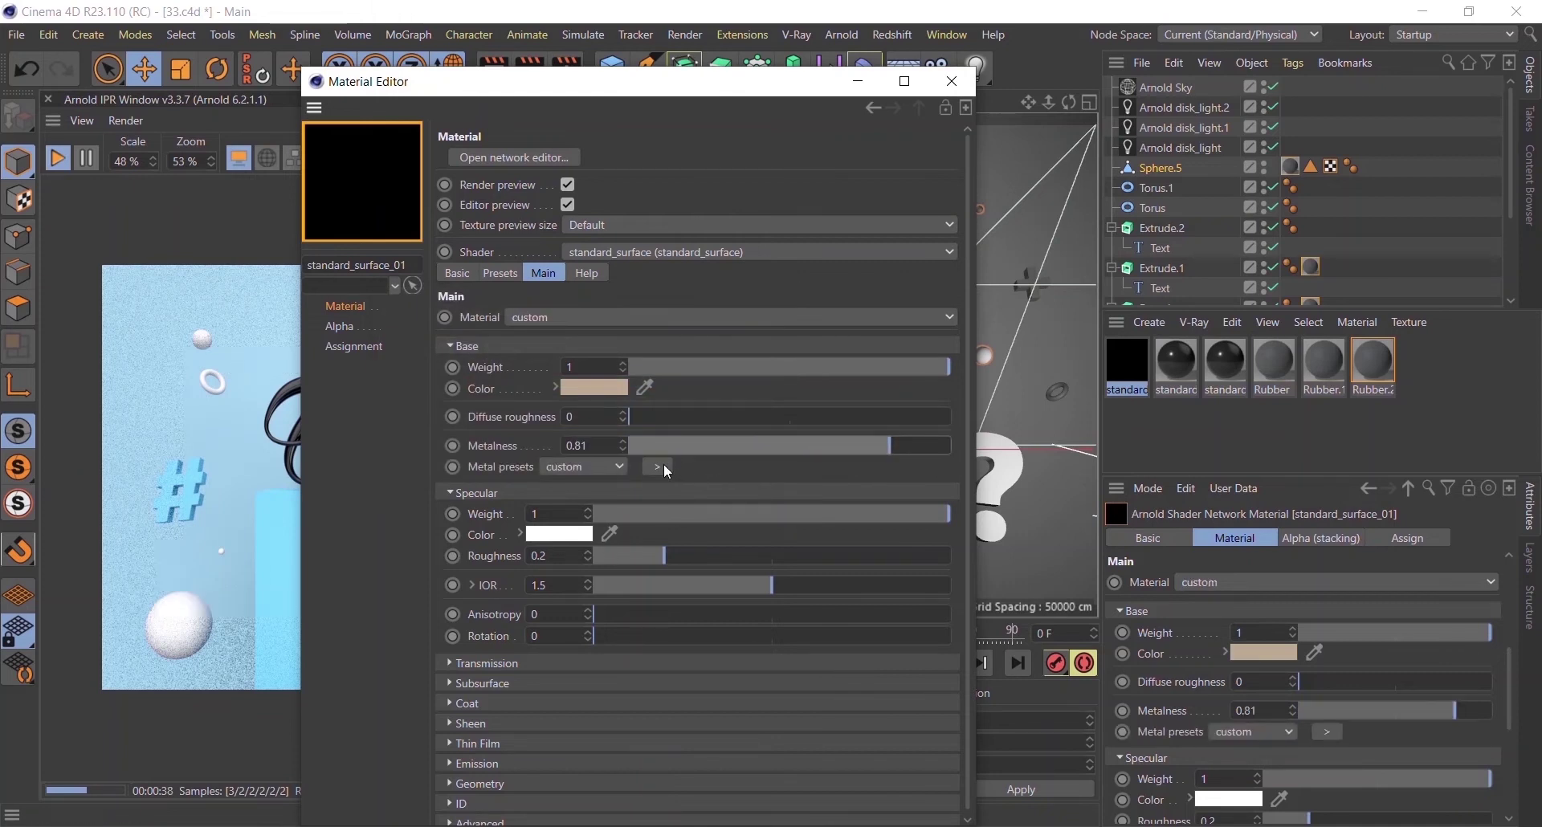
{"action": "left_click", "coordinate": [951, 81]}
- Apply the beige metal material to the question mark, then undo the assignment
{"action": "double_click", "coordinate": [1127, 366]}
{"action": "left_click", "coordinate": [952, 81]}
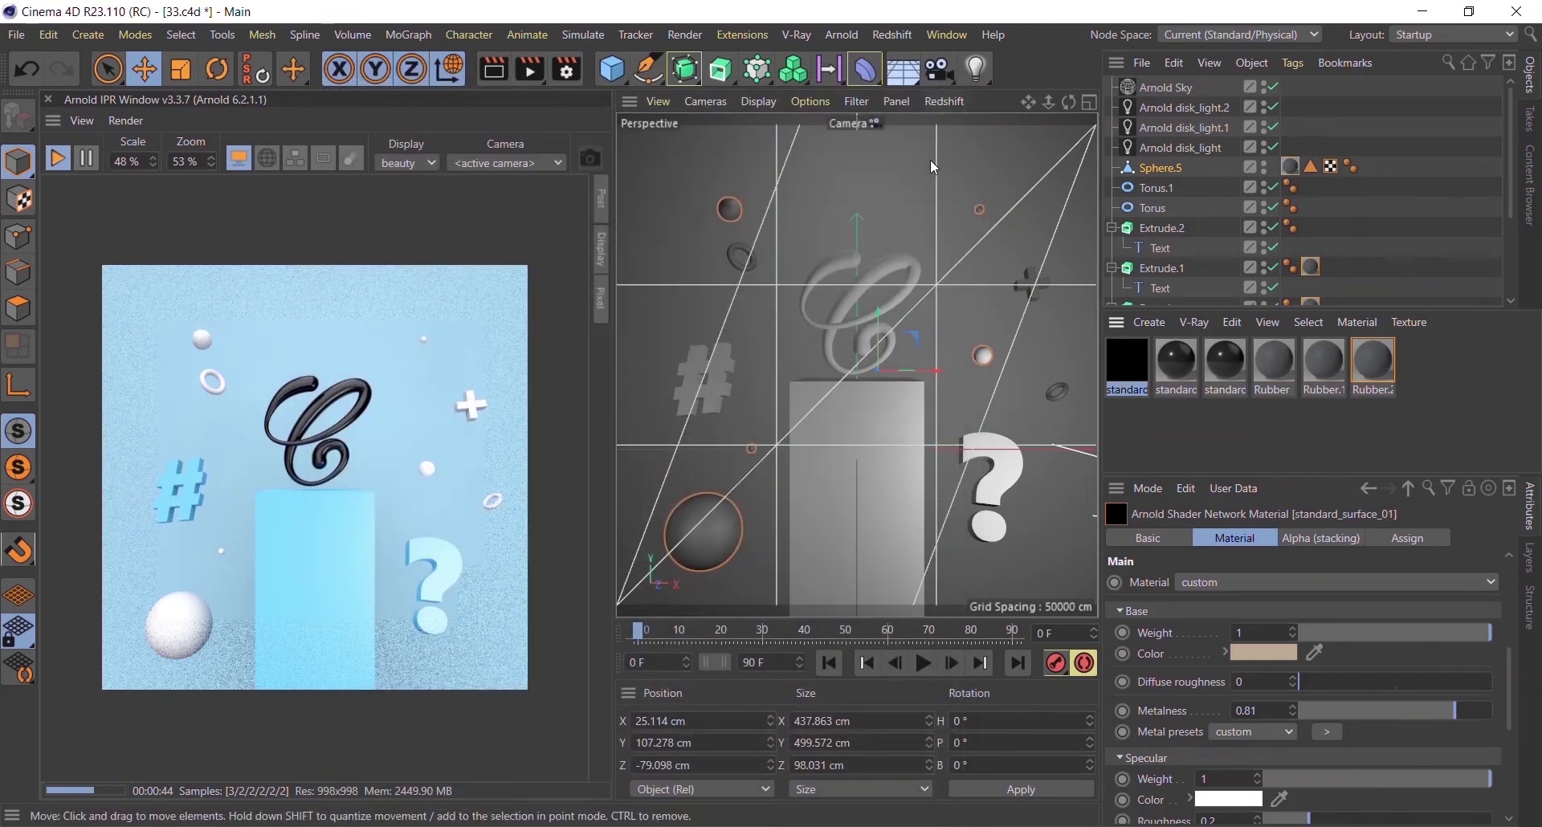
{"action": "left_click_drag", "start_coordinate": [1127, 365], "coordinate": [999, 462]}
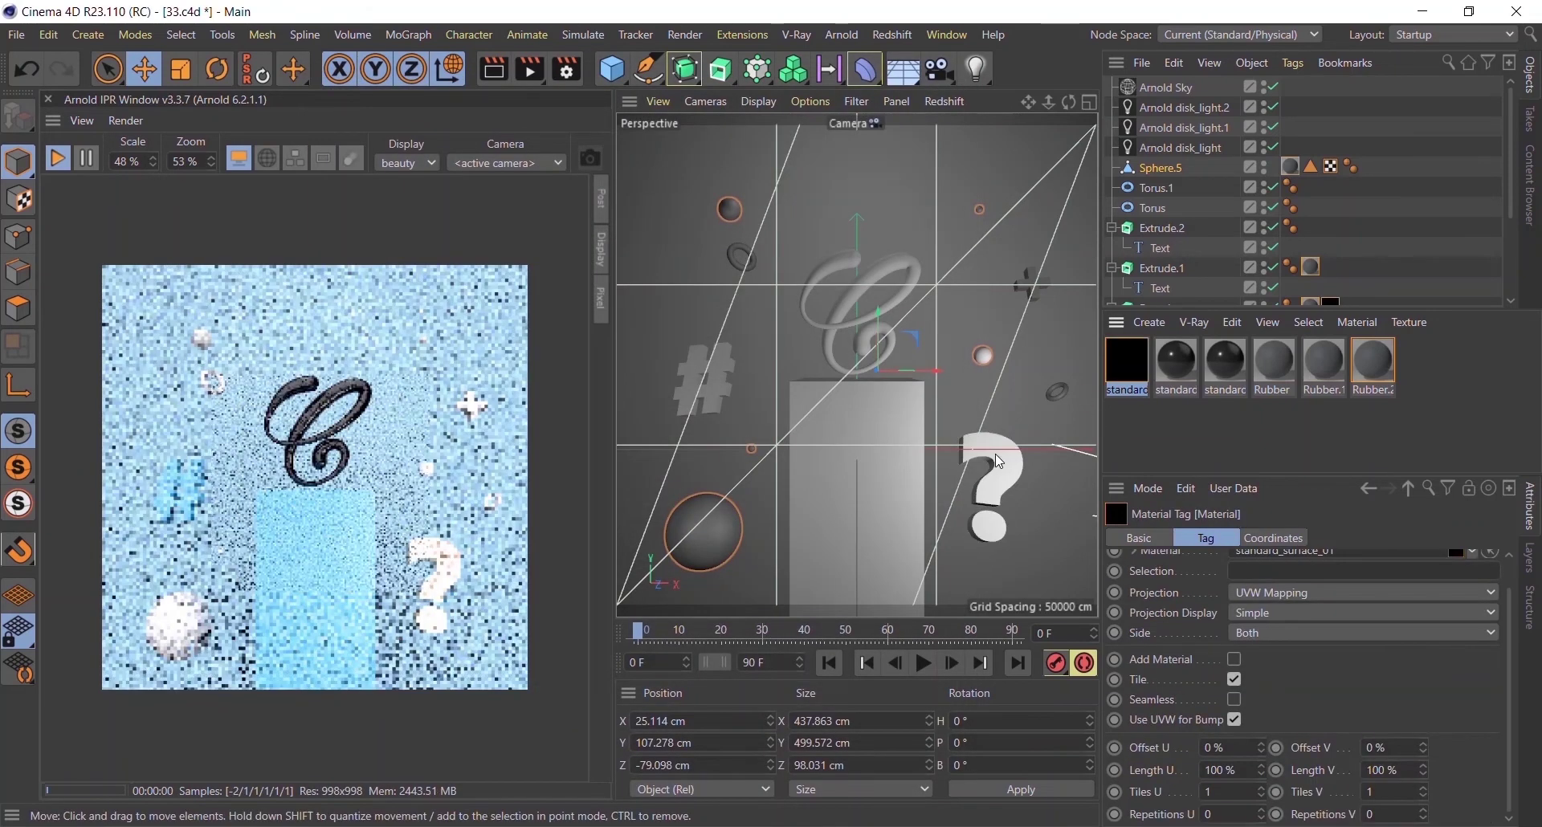
{"action": "key", "text": "ctrl+z"}
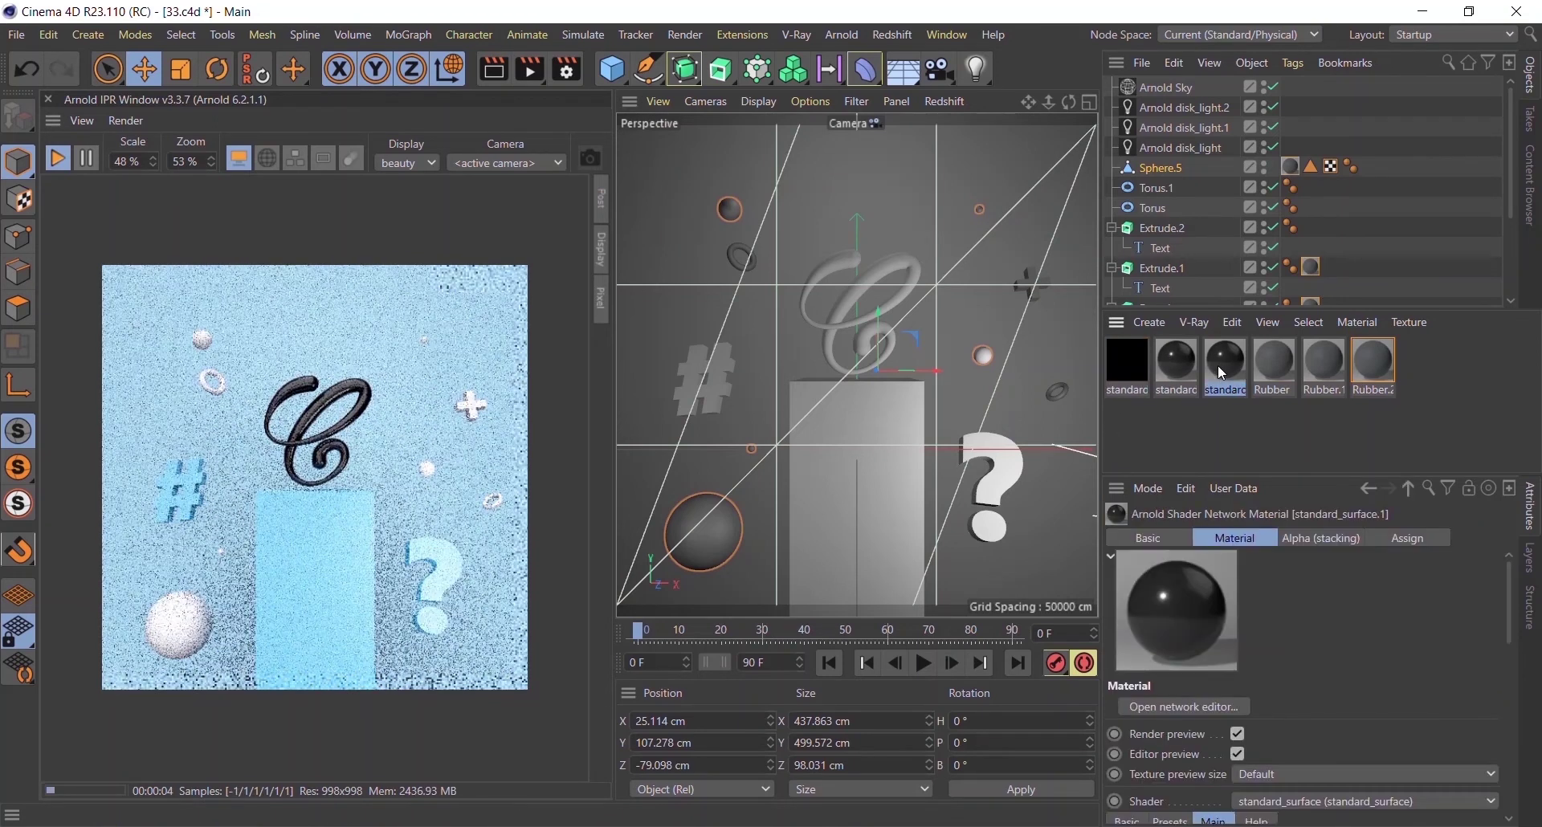
- Duplicate the standard material and start tinting the copy's base colour a warm tan
{"action": "left_click_drag", "start_coordinate": [1217, 365], "coordinate": [1242, 365], "text": "ctrl"}
{"action": "double_click", "coordinate": [1291, 376]}
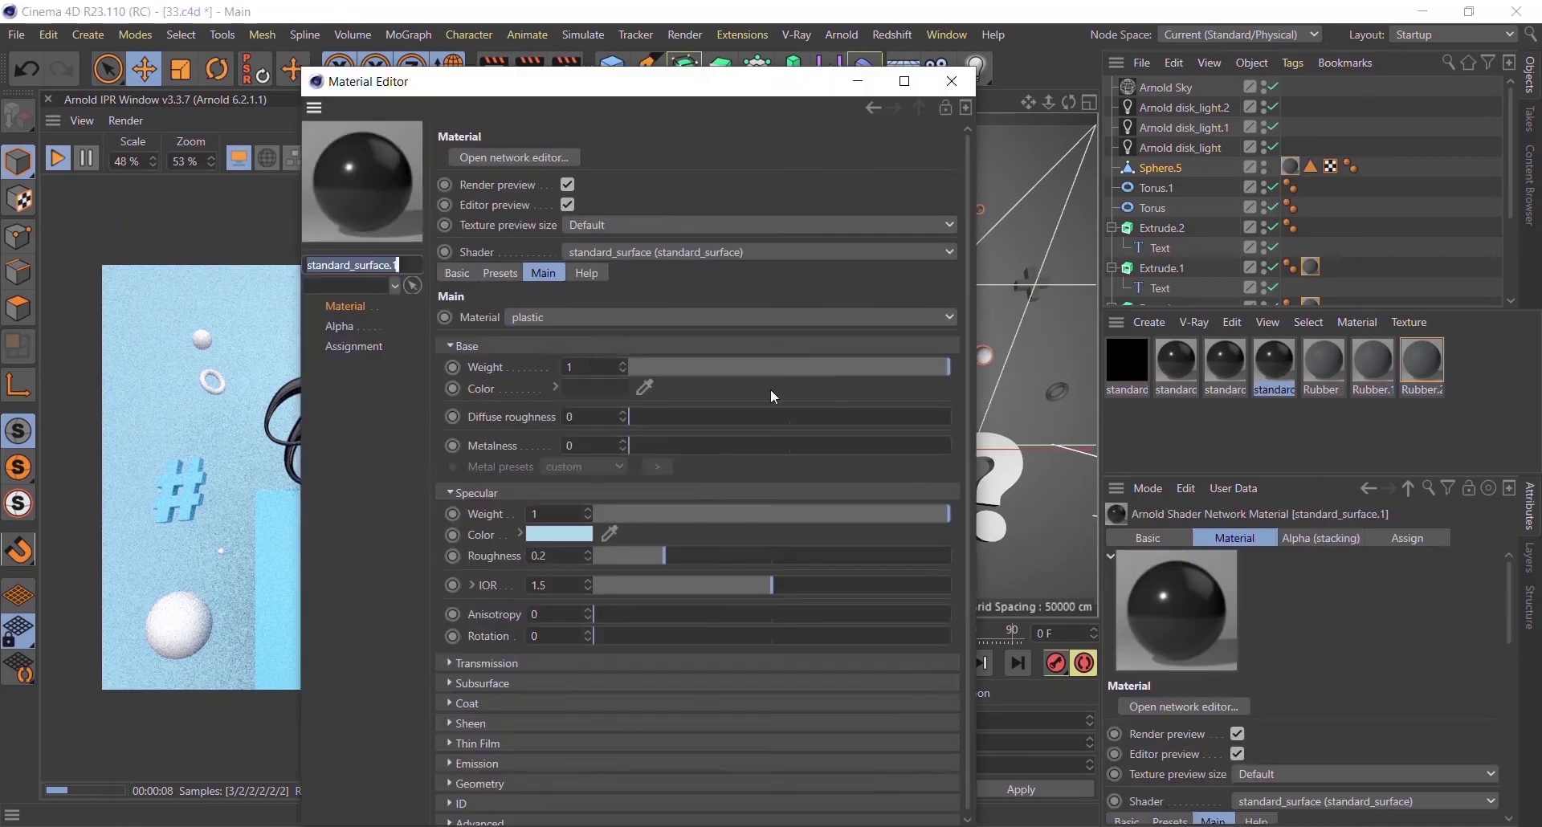
{"action": "left_click", "coordinate": [599, 388]}
{"action": "left_click_drag", "start_coordinate": [502, 381], "coordinate": [510, 382]}
{"action": "left_click_drag", "start_coordinate": [607, 423], "coordinate": [683, 422]}
{"action": "left_click_drag", "start_coordinate": [520, 379], "coordinate": [566, 401]}
{"action": "left_click", "coordinate": [574, 400]}
{"action": "left_click", "coordinate": [662, 423]}
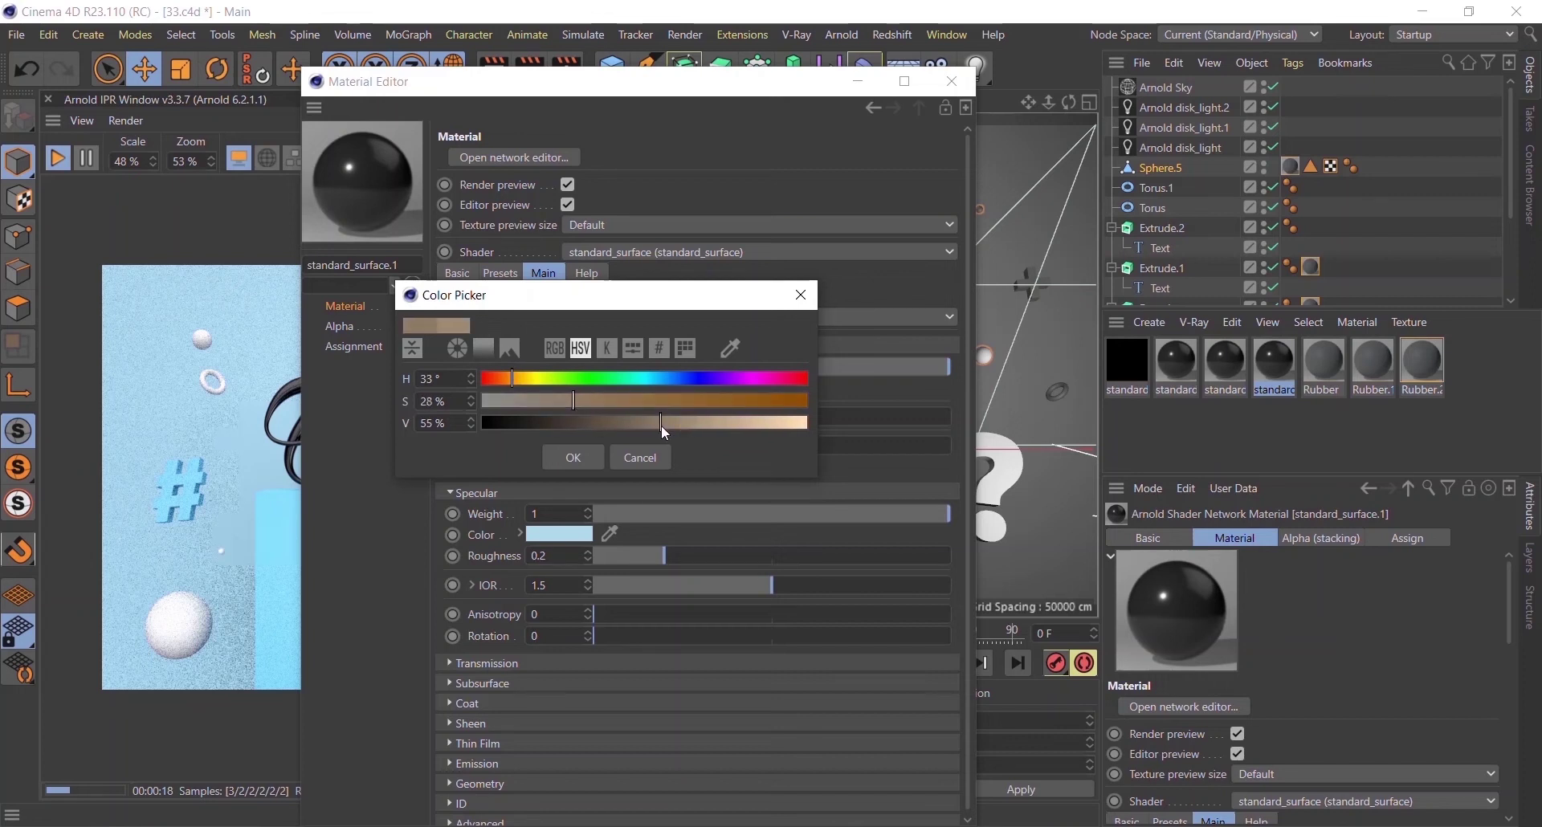
- Refine the copy's base colour to a copper tan, hue about 24° and 63% value
{"action": "left_click", "coordinate": [673, 426]}
{"action": "left_click", "coordinate": [509, 379]}
{"action": "left_click_drag", "start_coordinate": [508, 379], "coordinate": [507, 379]}
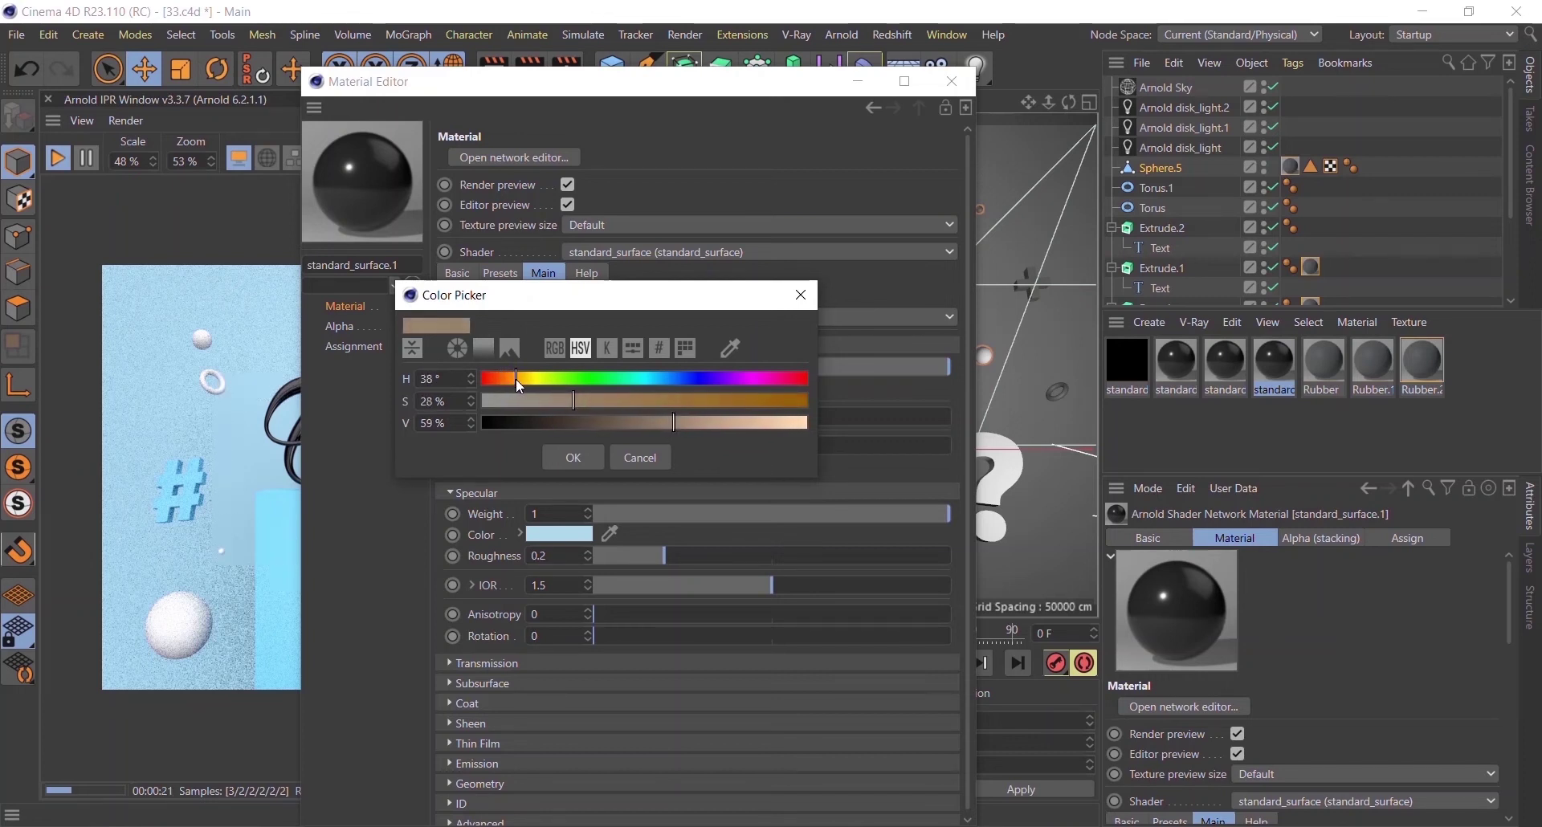
{"action": "left_click_drag", "start_coordinate": [501, 381], "coordinate": [503, 382]}
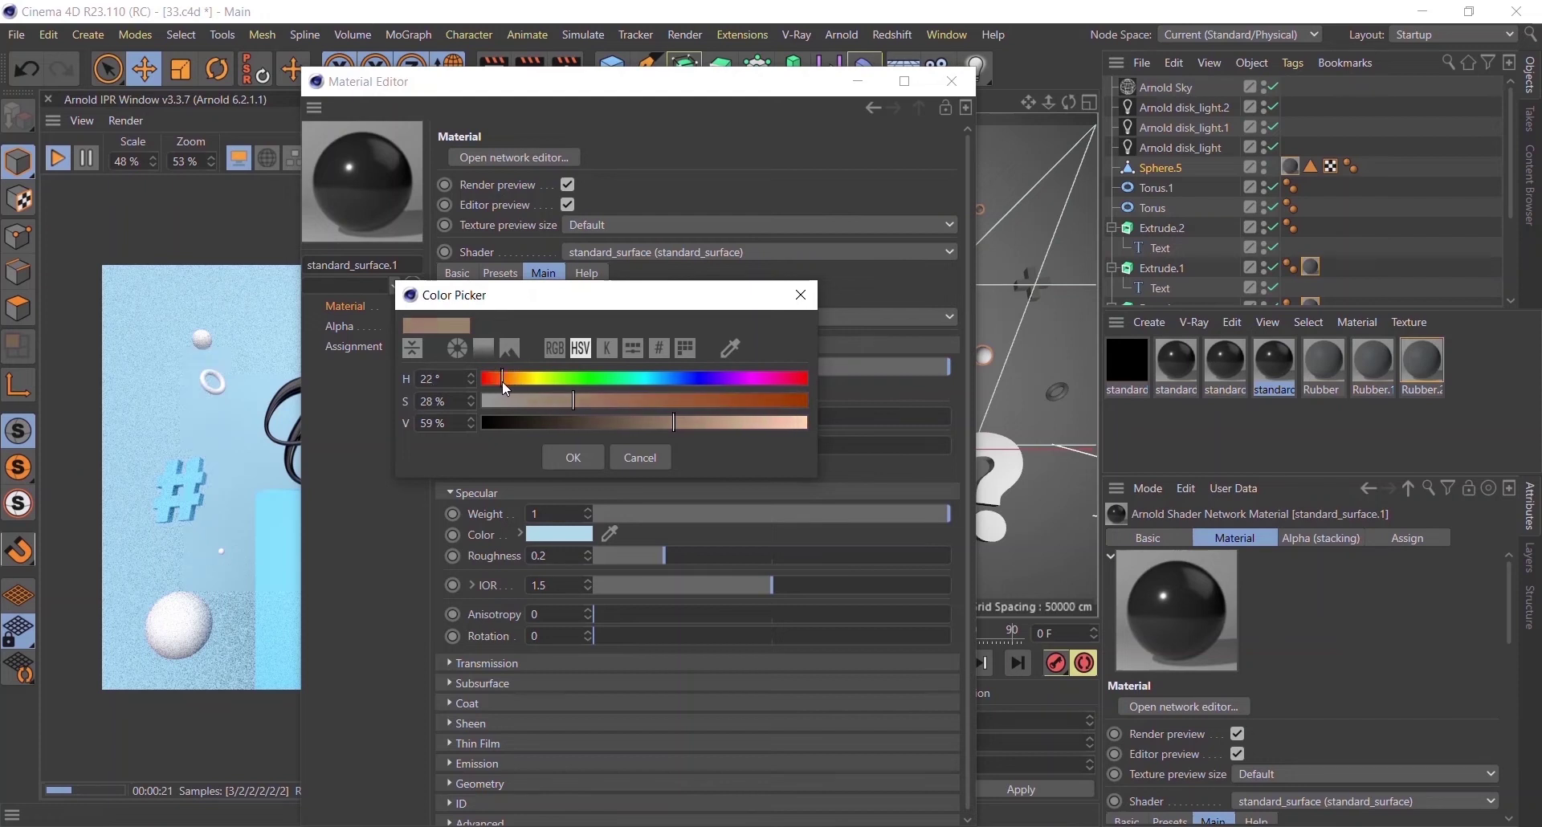
{"action": "left_click", "coordinate": [504, 383]}
{"action": "left_click", "coordinate": [686, 428]}
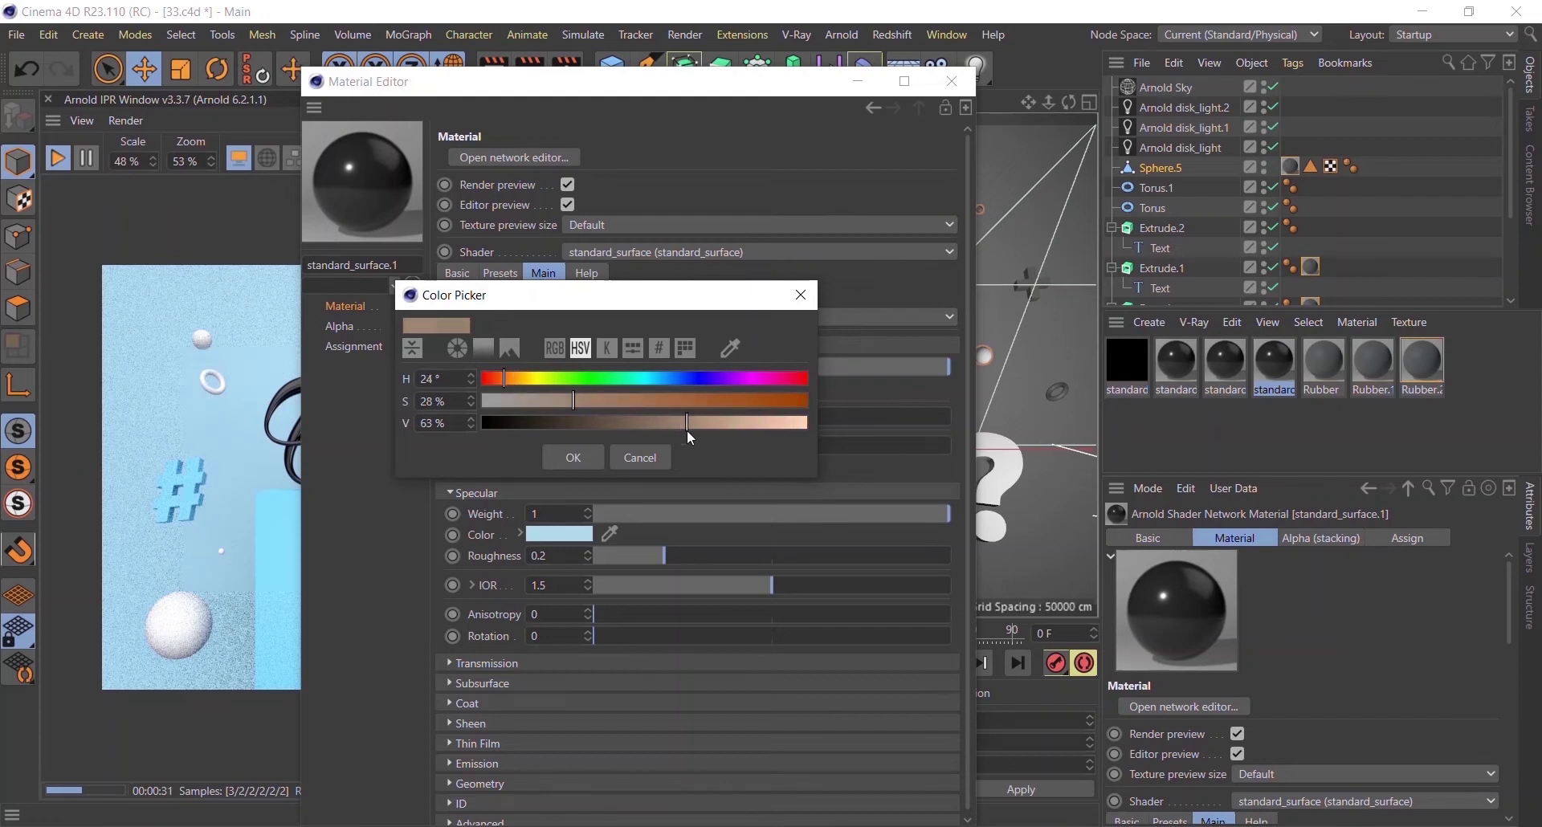
{"action": "left_click", "coordinate": [564, 461]}
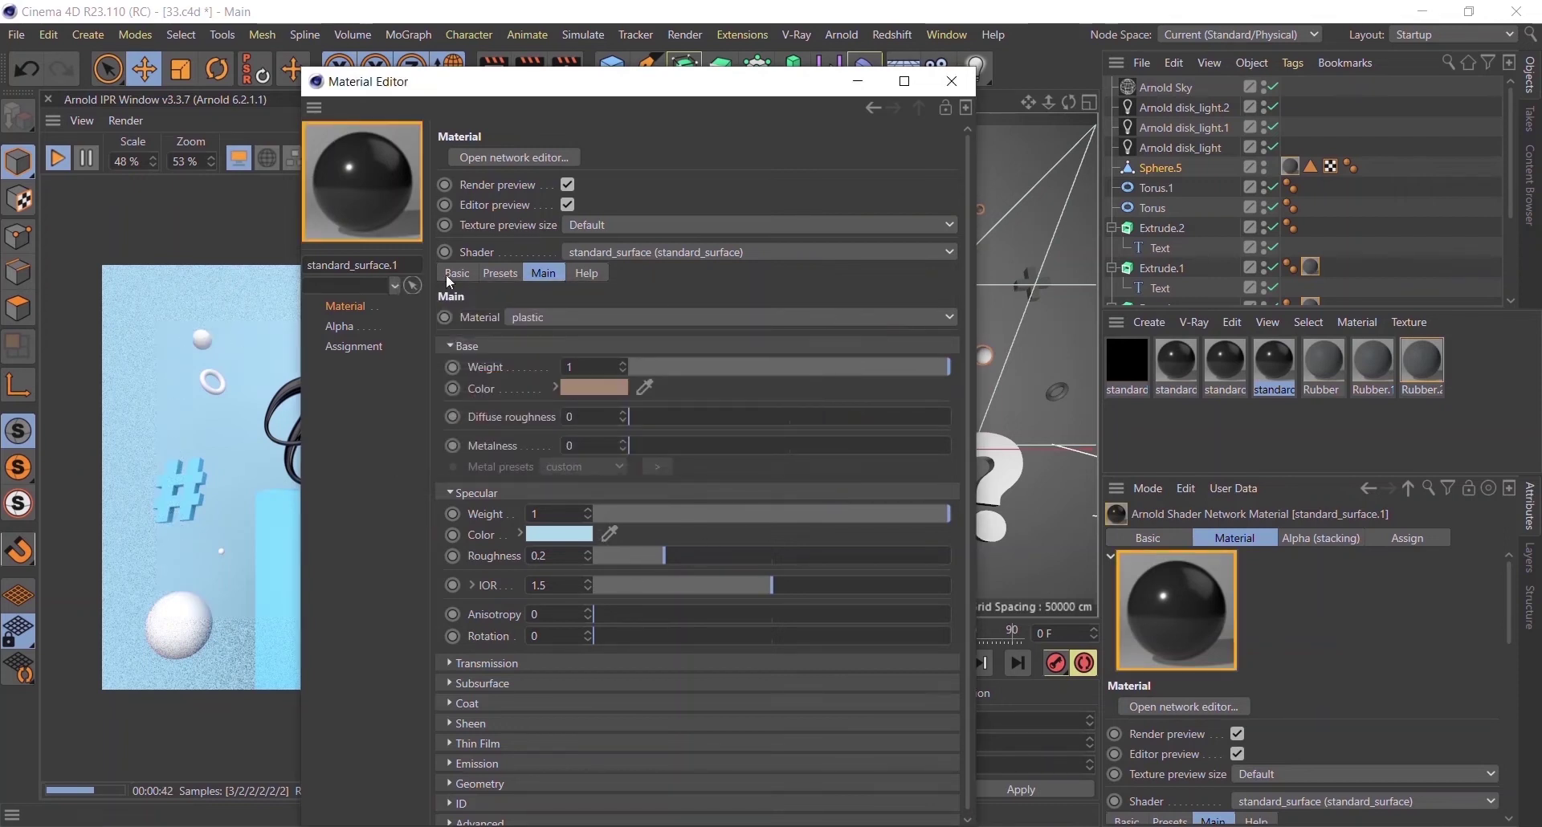
- Switch the copied material's preset to Metal and close the material editor
{"action": "right_click", "coordinate": [374, 204]}
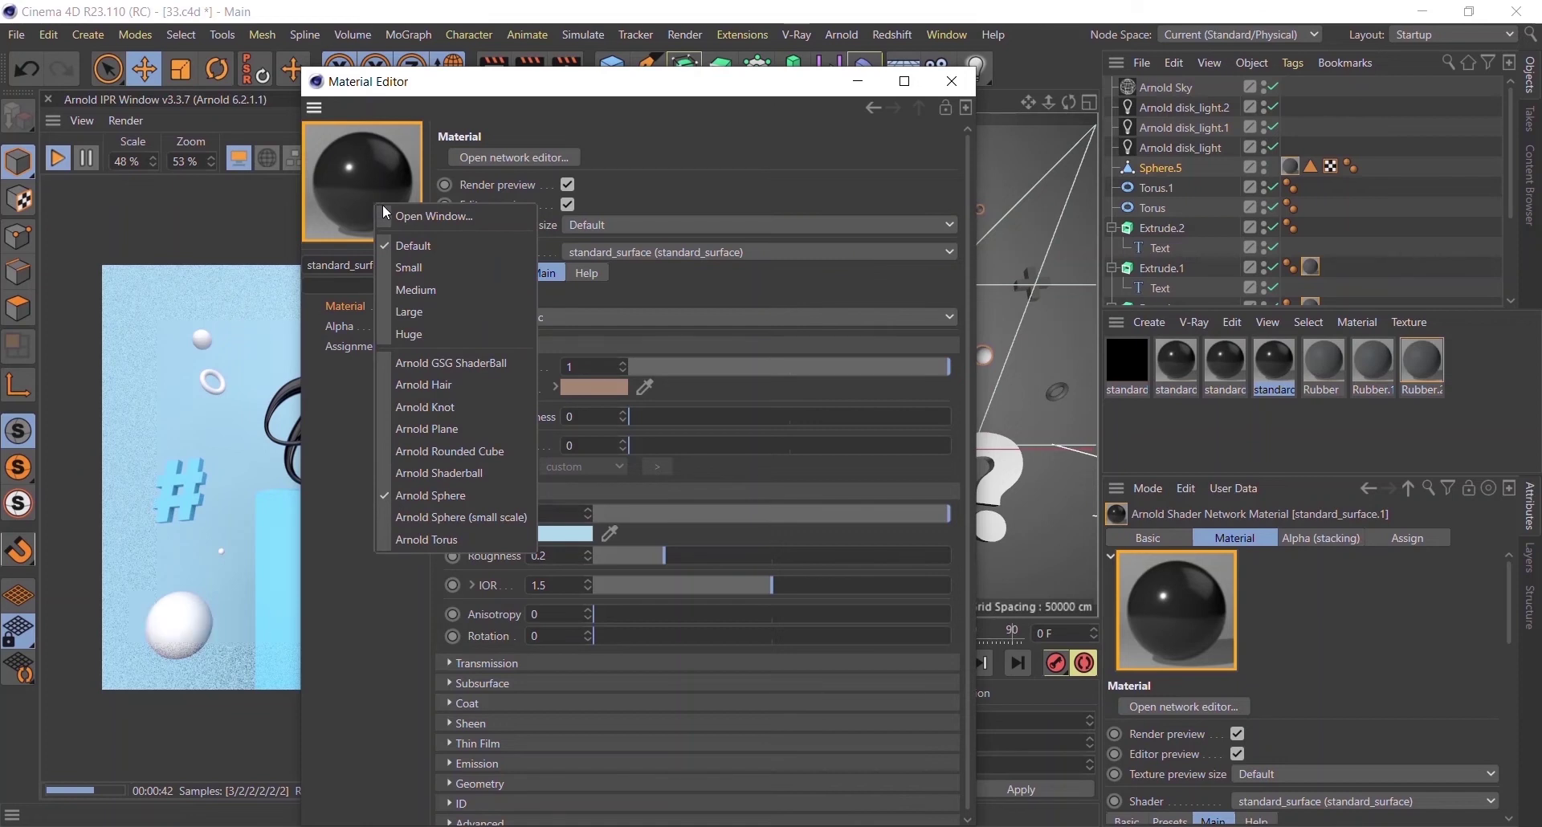
{"action": "left_click", "coordinate": [372, 193]}
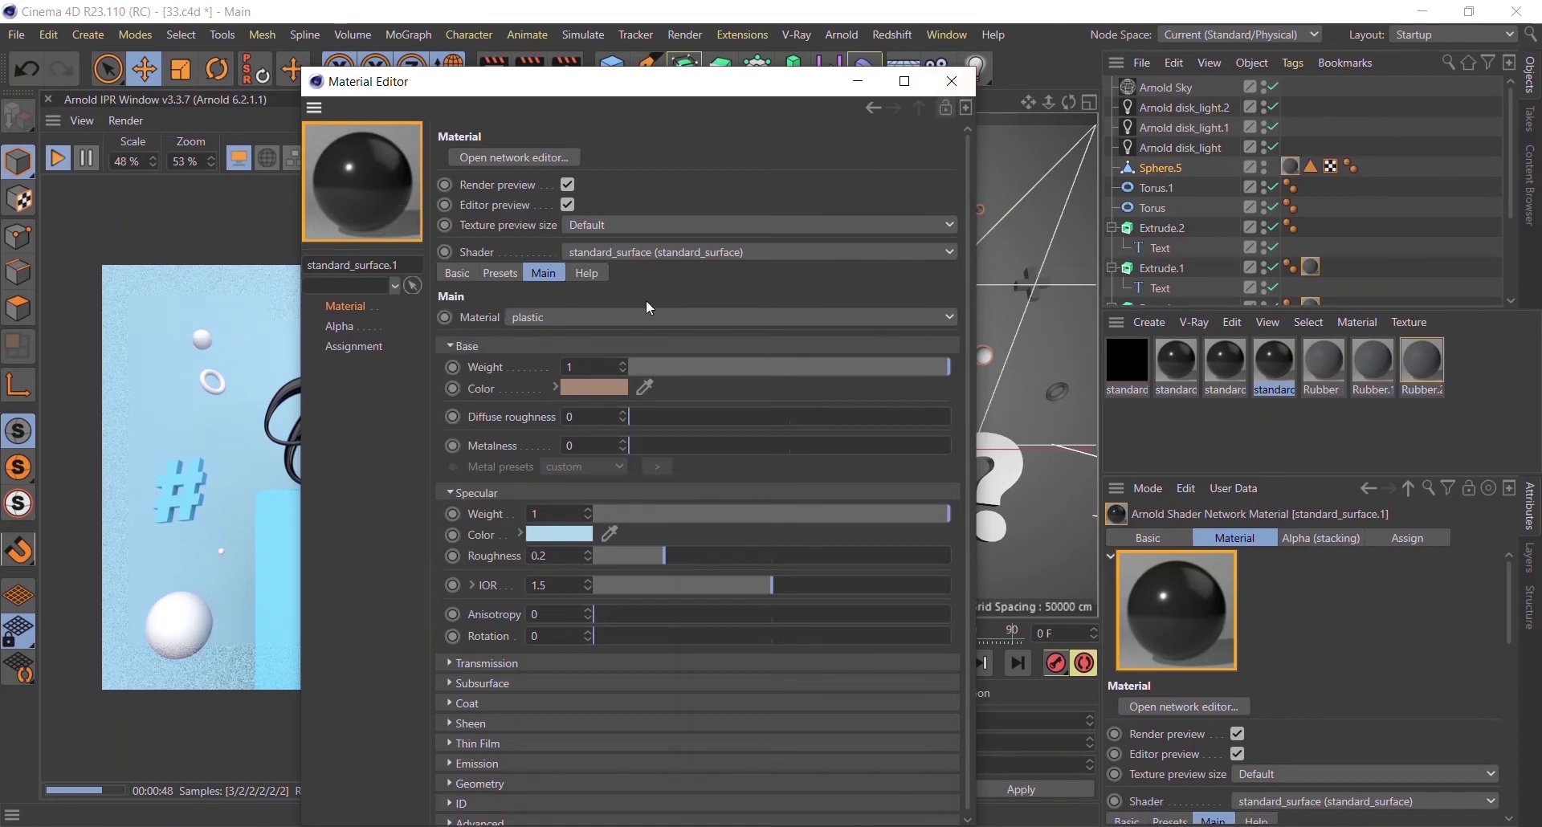
{"action": "left_click", "coordinate": [622, 316]}
{"action": "left_click", "coordinate": [616, 391]}
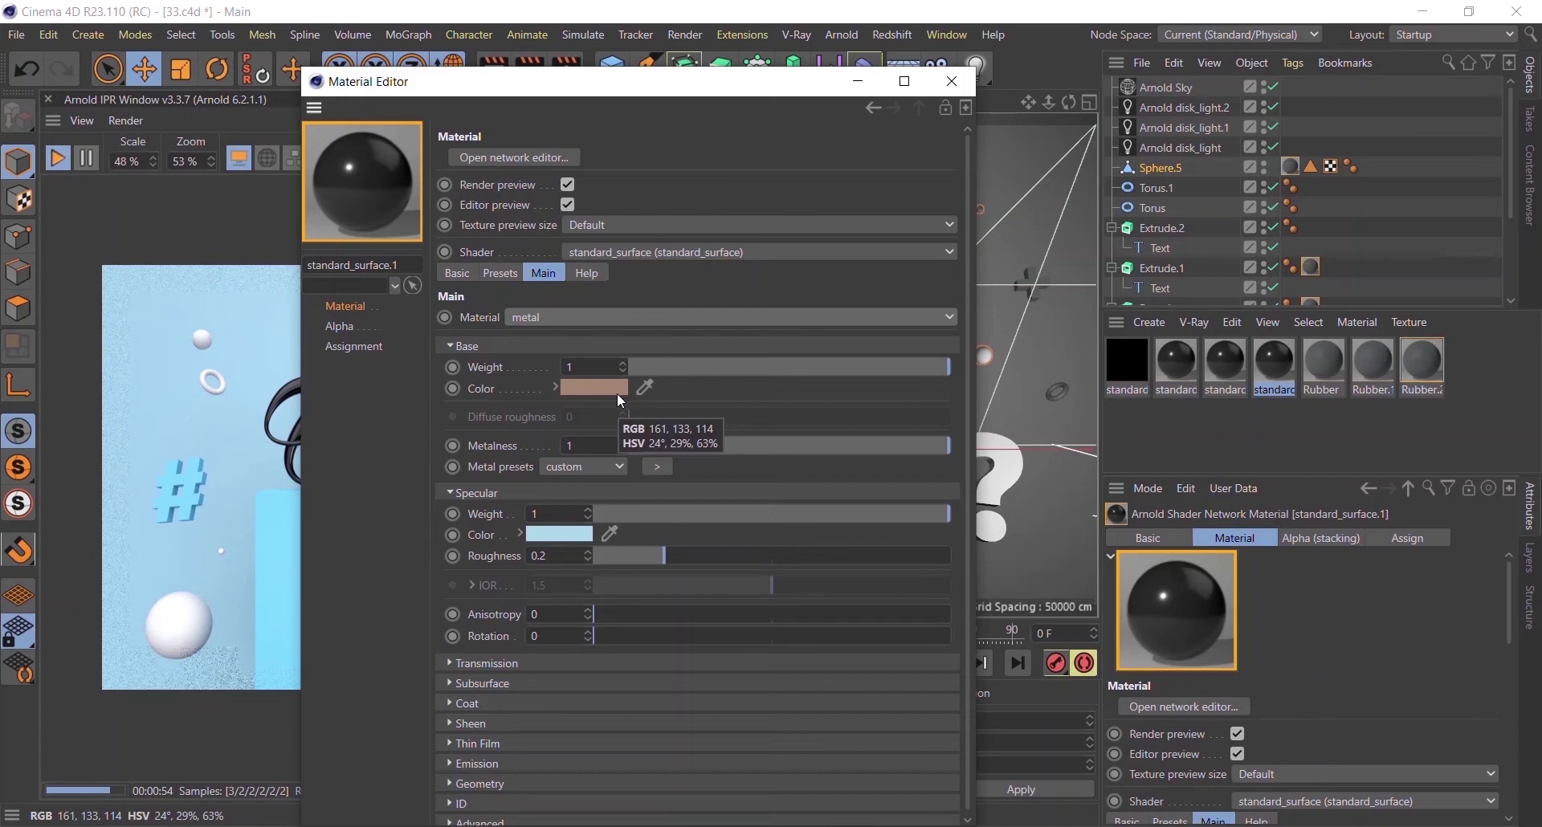
{"action": "left_click", "coordinate": [953, 81]}
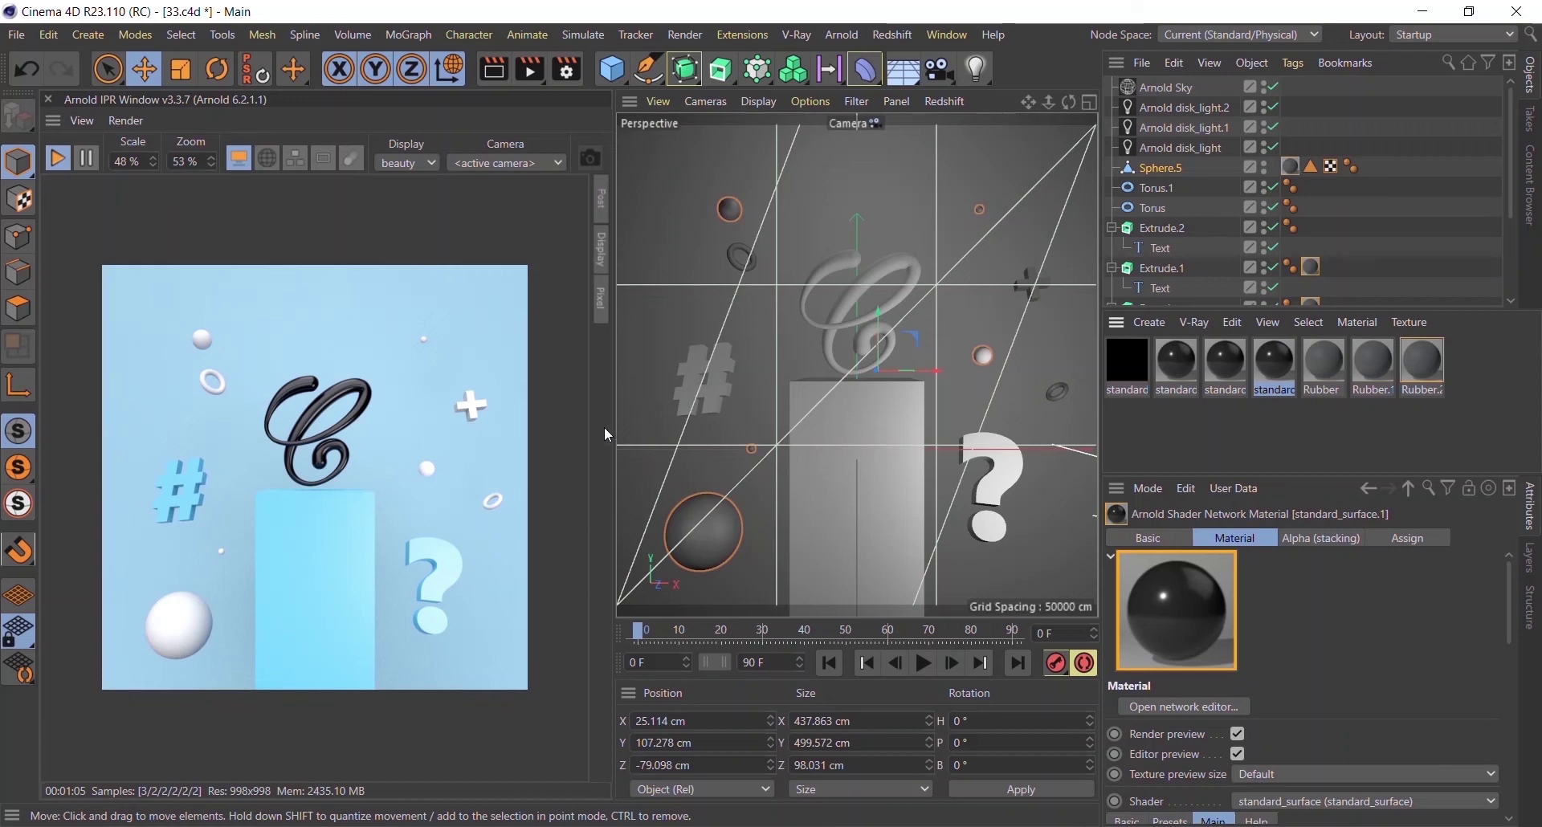
{"action": "left_click", "coordinate": [725, 378]}
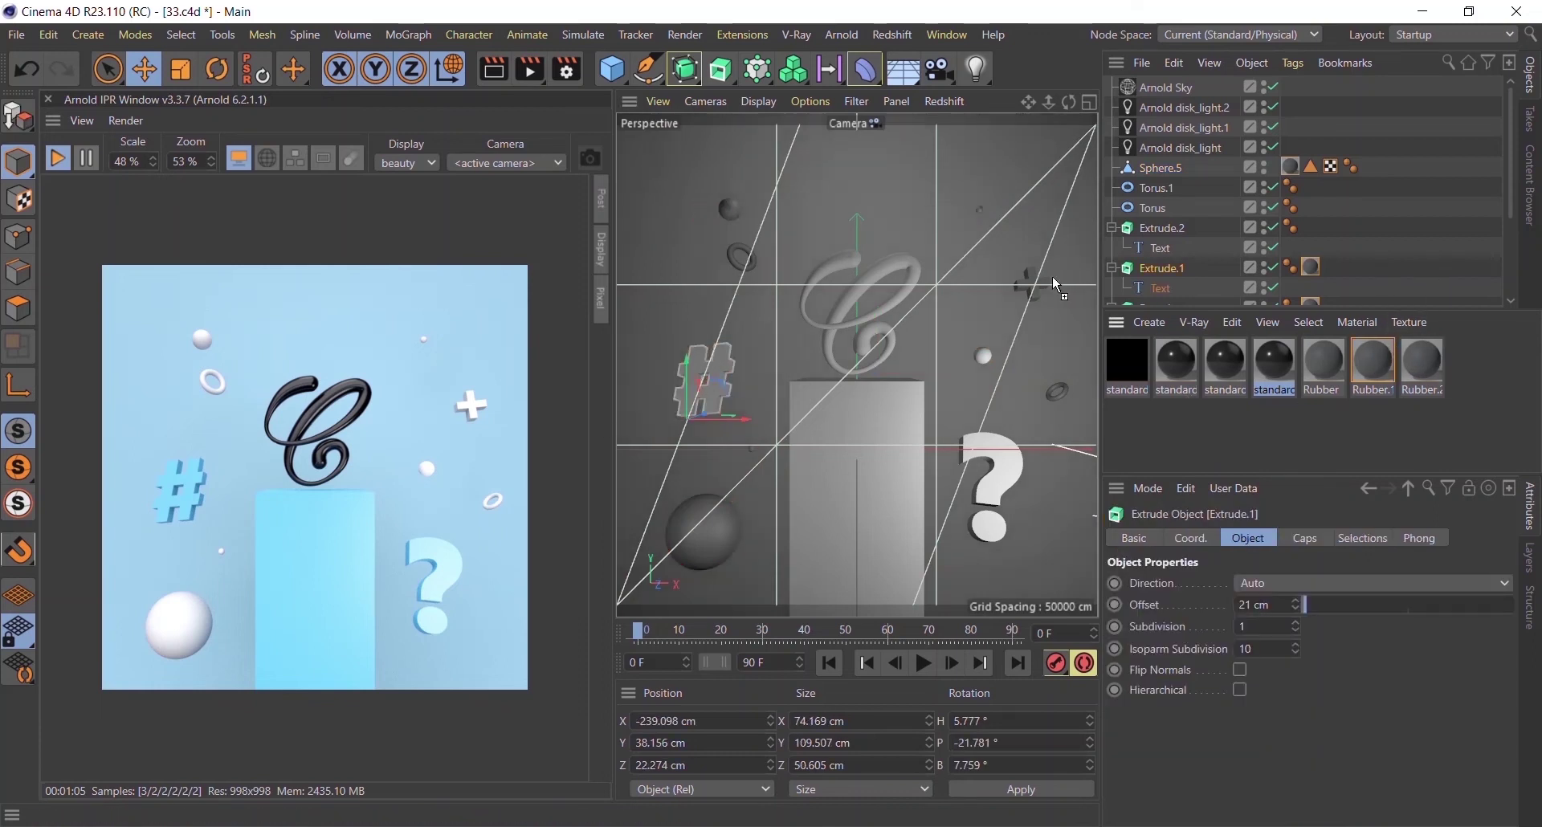
- Undo Rubber.1 on the plus shape and copy Rubber.2 into a new Rubber.3 material
{"action": "left_click_drag", "start_coordinate": [1373, 367], "coordinate": [1037, 288]}
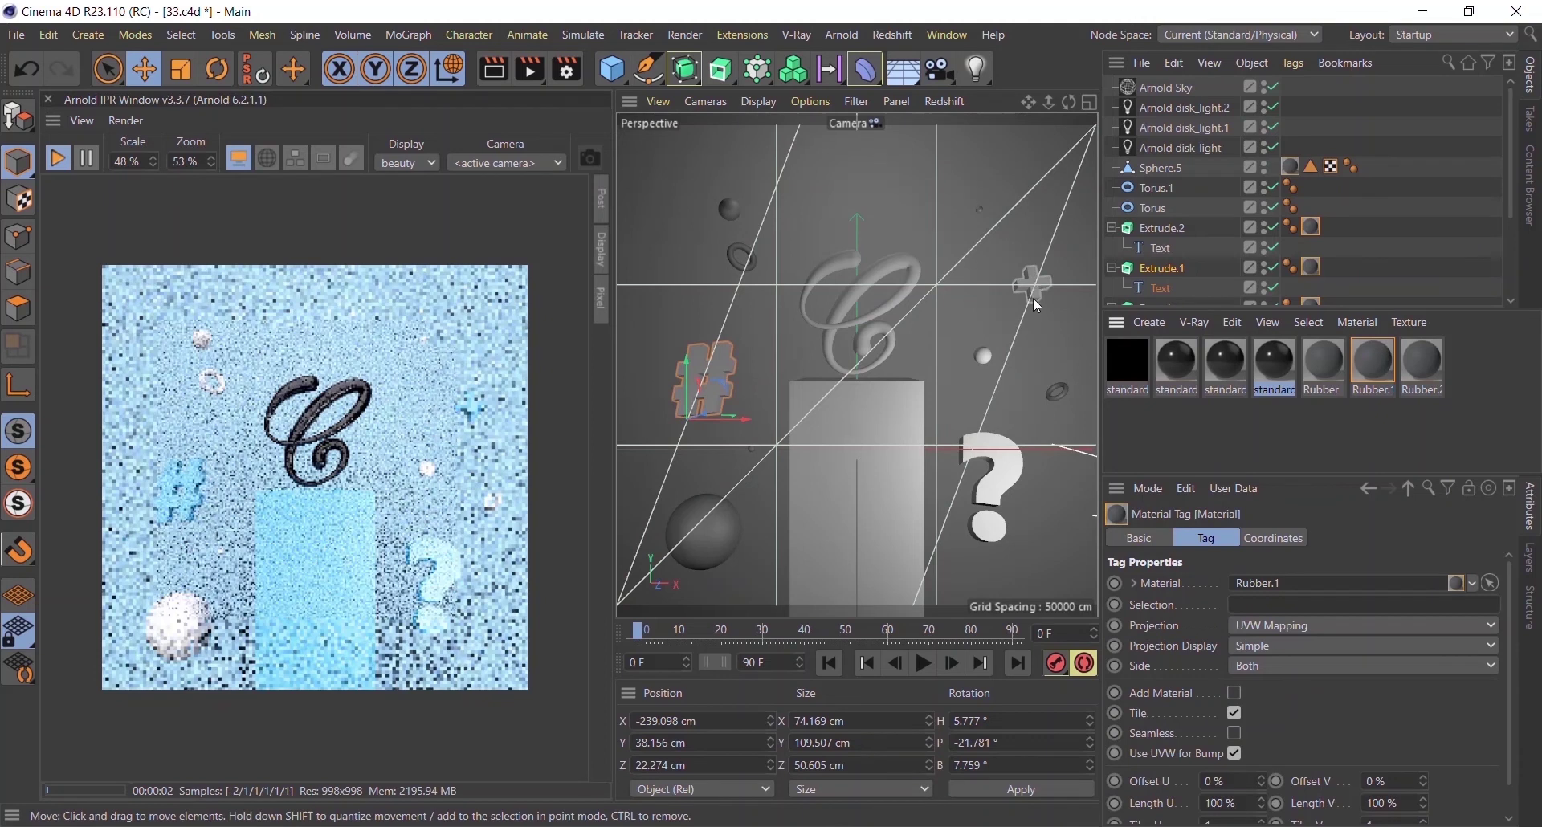
{"action": "key", "text": "ctrl+z"}
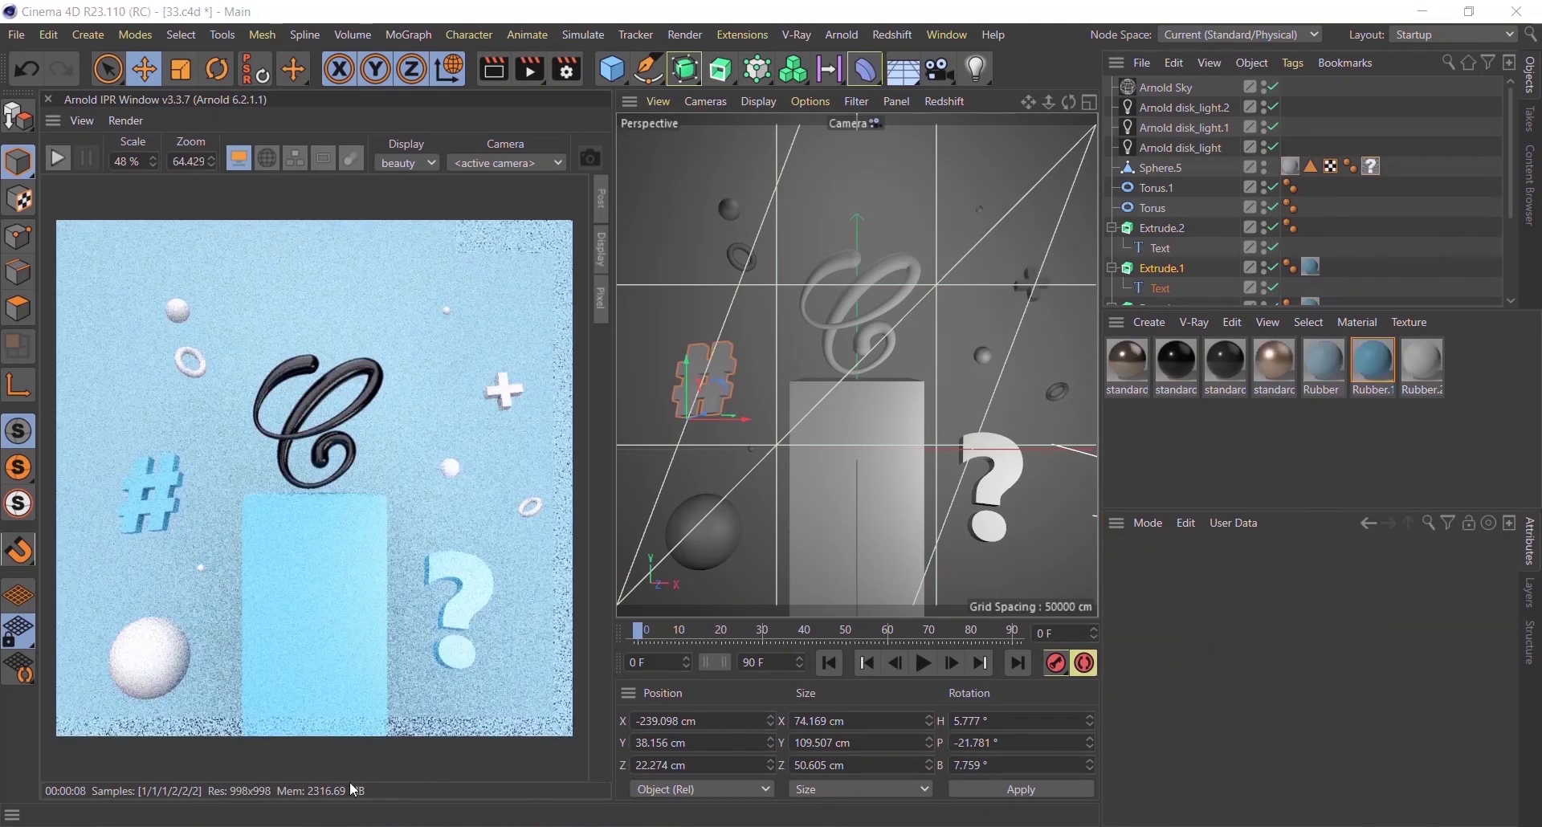
{"action": "left_click", "coordinate": [1428, 367]}
{"action": "key", "text": "ctrl+c"}
{"action": "key", "text": "ctrl+v"}
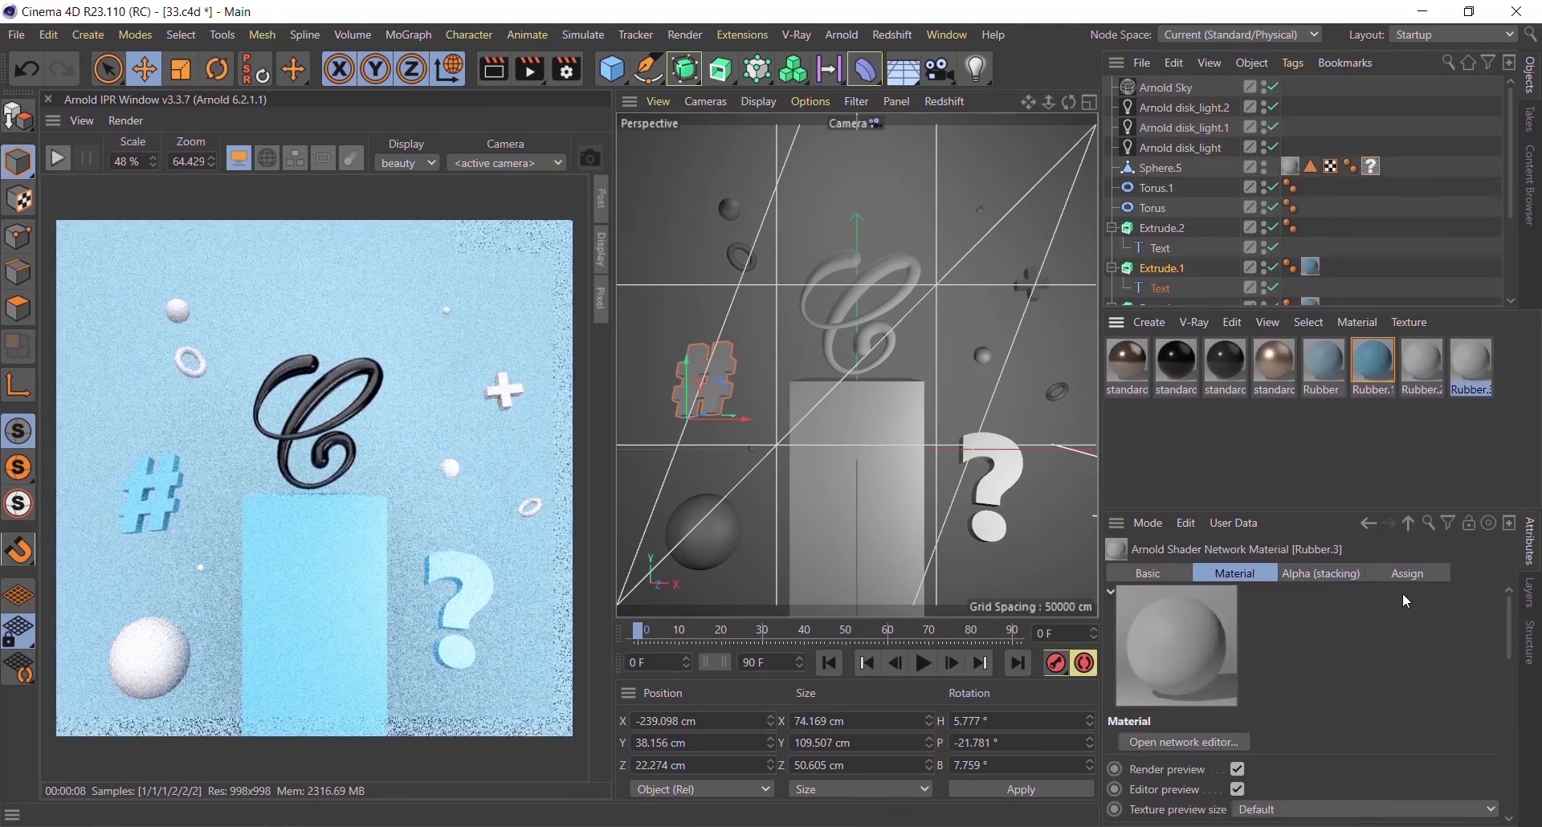
- Give Rubber.3 a light-blue base colour and apply it to both tori
{"action": "left_click", "coordinate": [1269, 759]}
{"action": "left_click", "coordinate": [1158, 769]}
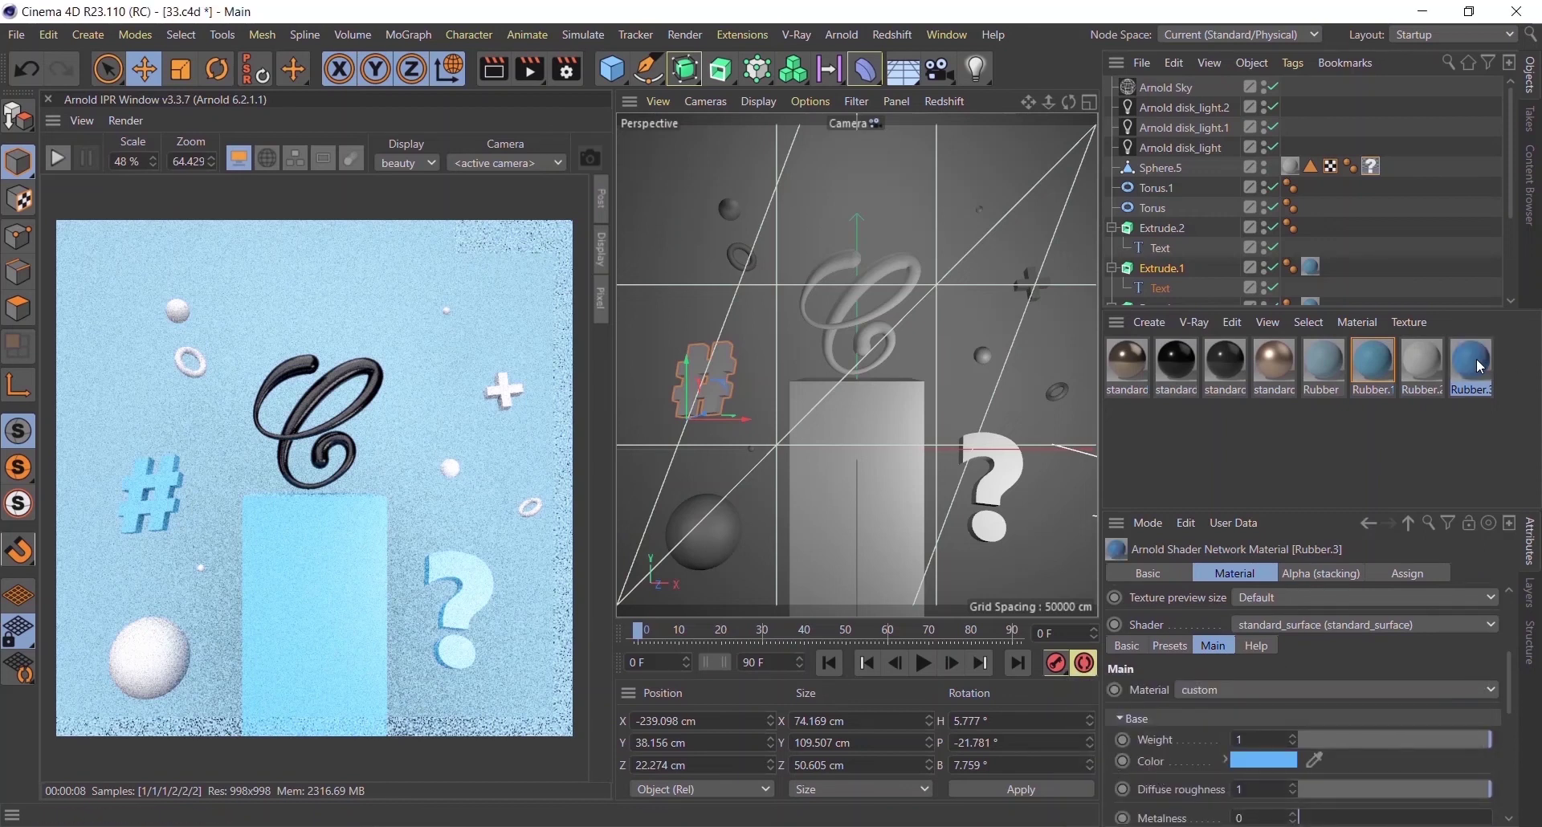
{"action": "left_click_drag", "start_coordinate": [1480, 366], "coordinate": [738, 260]}
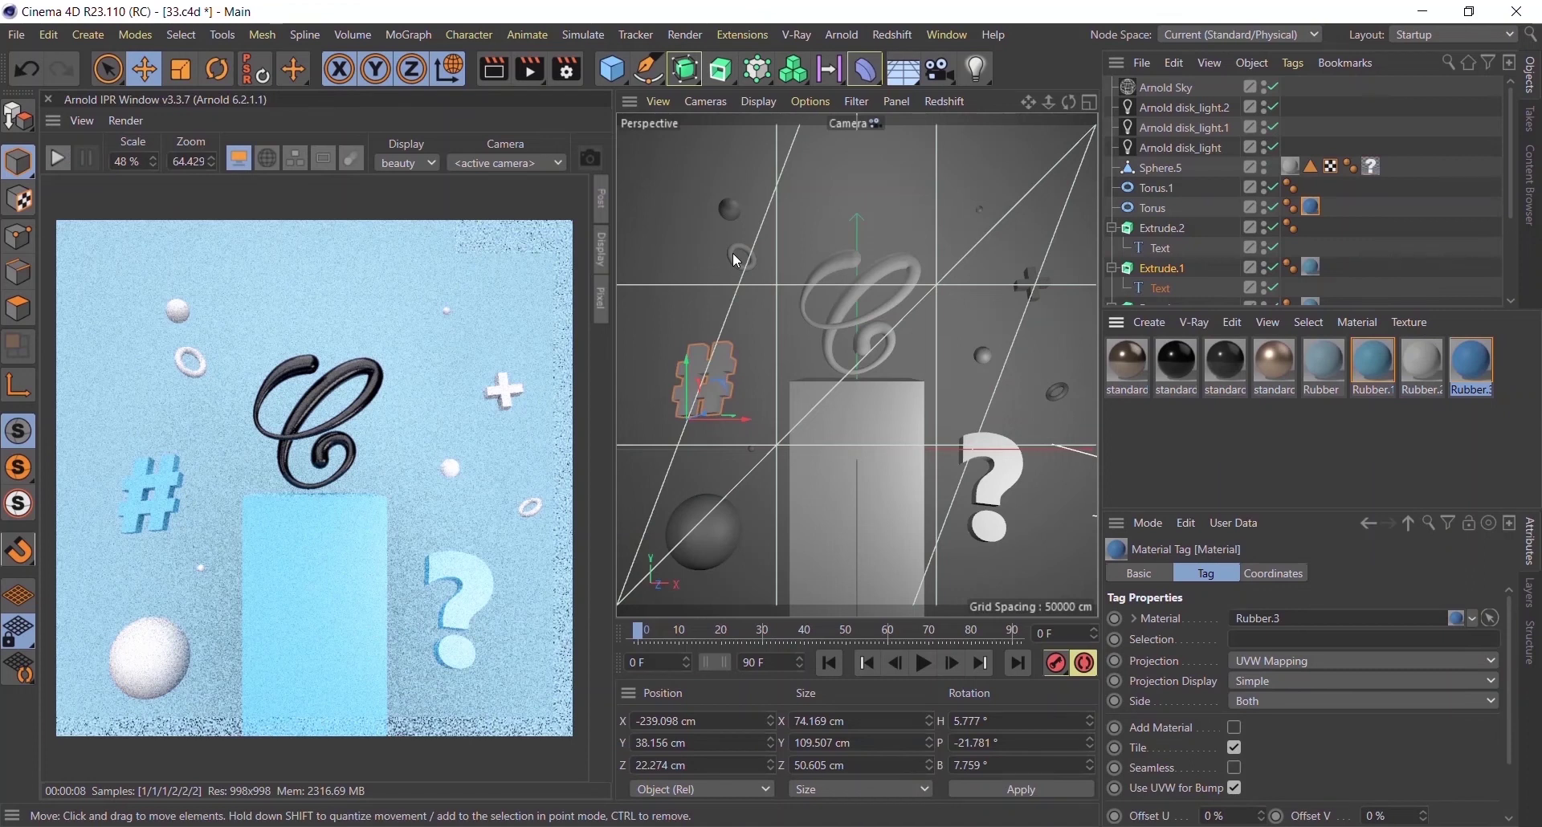
{"action": "left_click_drag", "start_coordinate": [1492, 383], "coordinate": [1059, 394]}
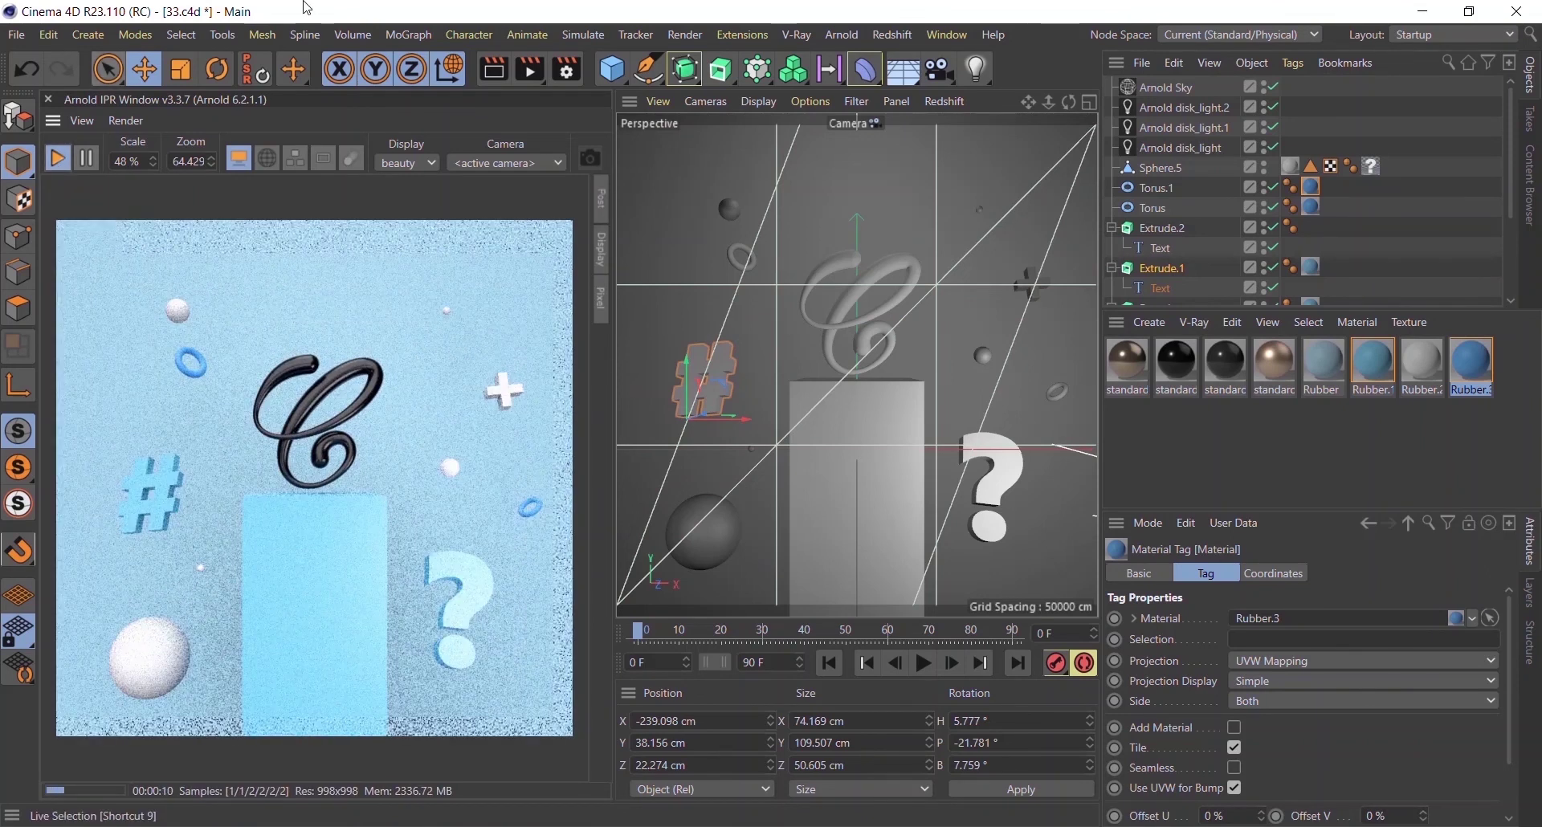
- Apply standard_surface.1 to the spheres and raise its specular roughness to 0.44
{"action": "left_click_drag", "start_coordinate": [989, 363], "coordinate": [988, 360]}
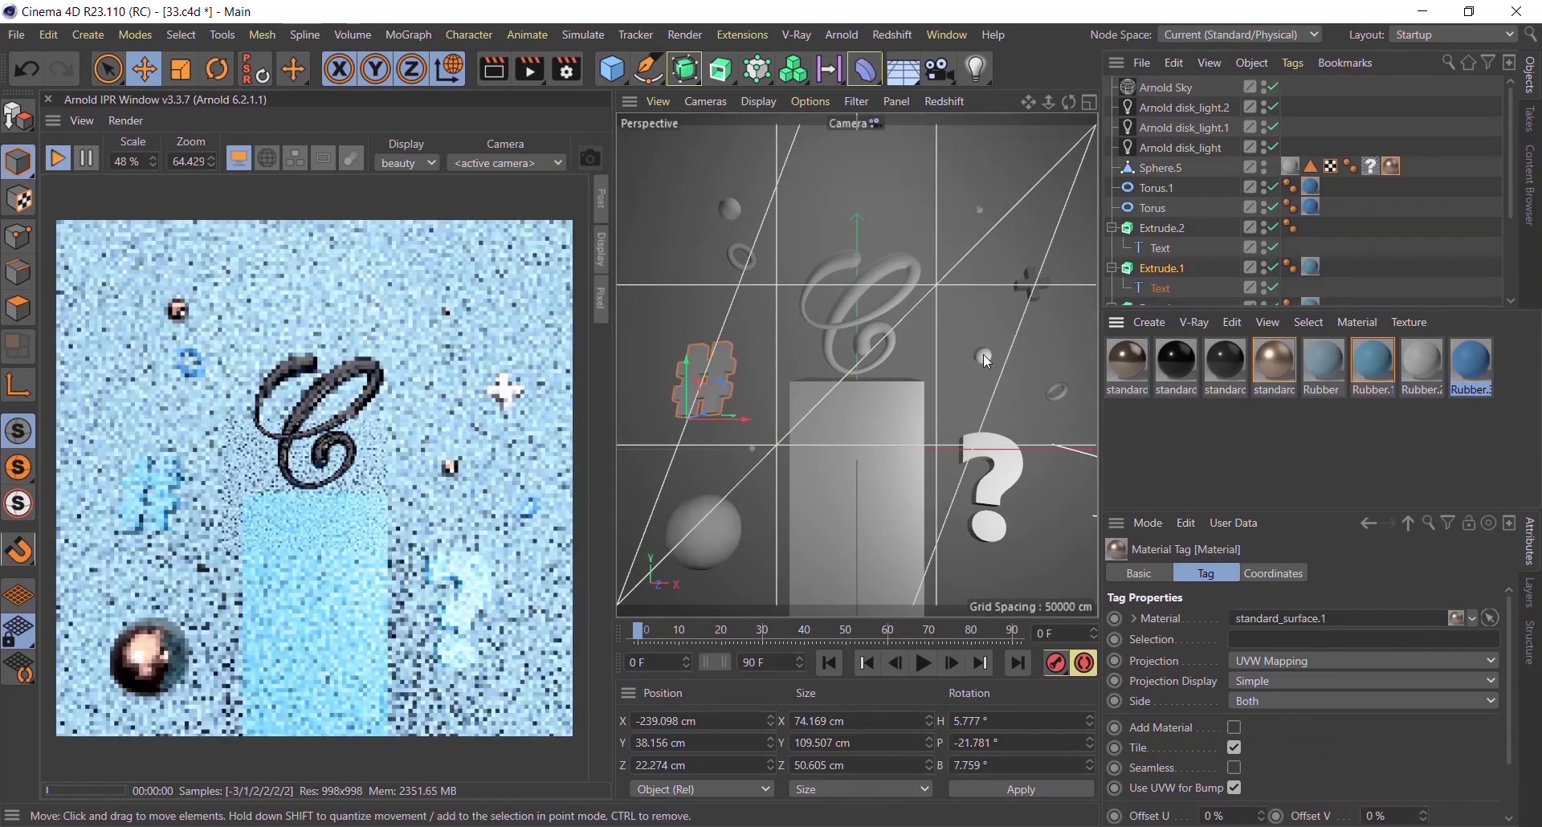
{"action": "double_click", "coordinate": [1261, 380]}
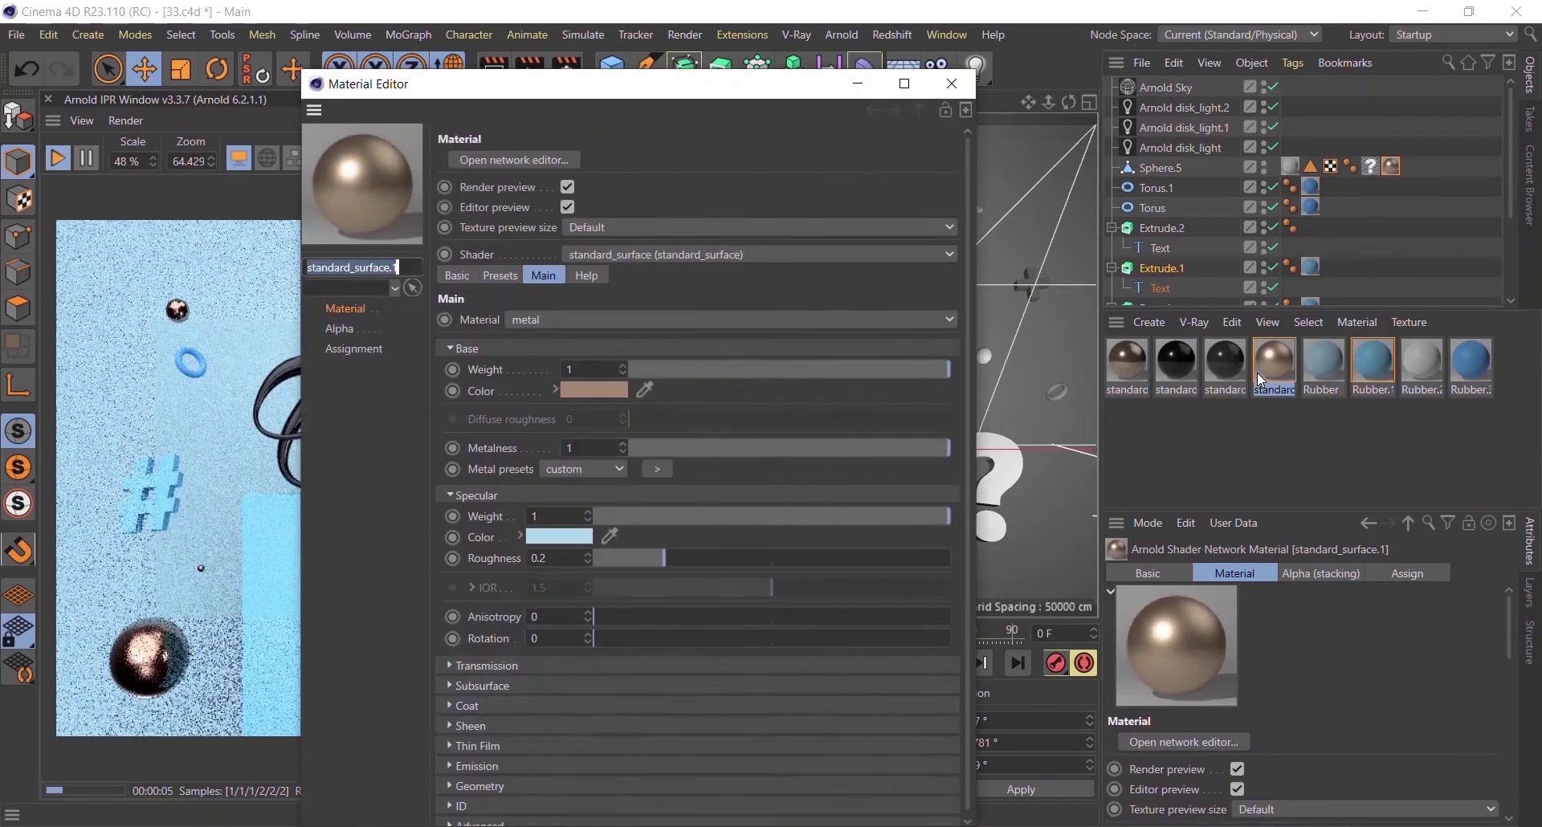
{"action": "left_click_drag", "start_coordinate": [752, 561], "coordinate": [770, 566]}
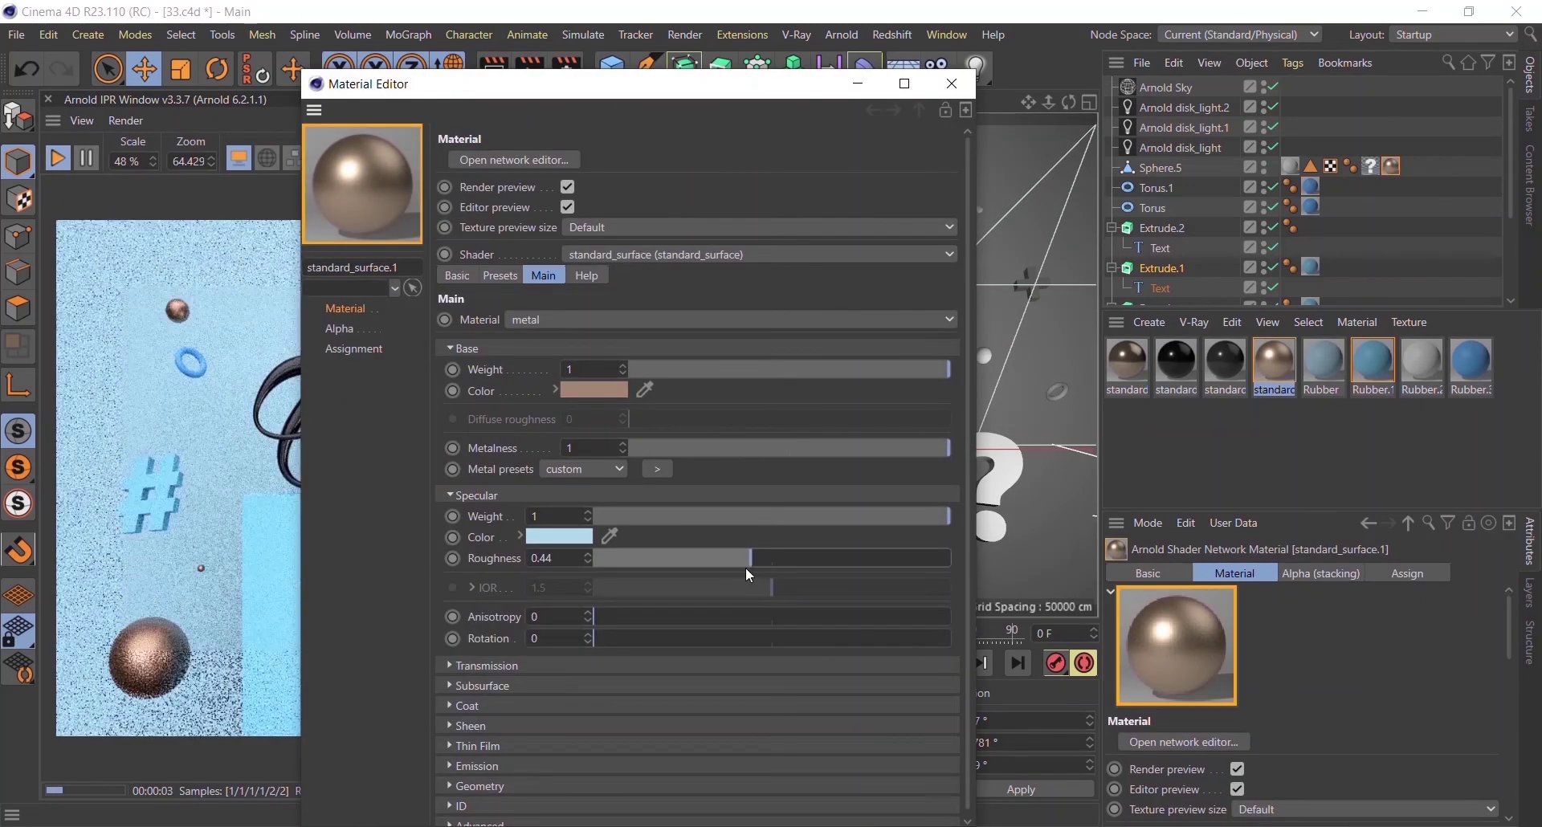
{"action": "left_click", "coordinate": [947, 87]}
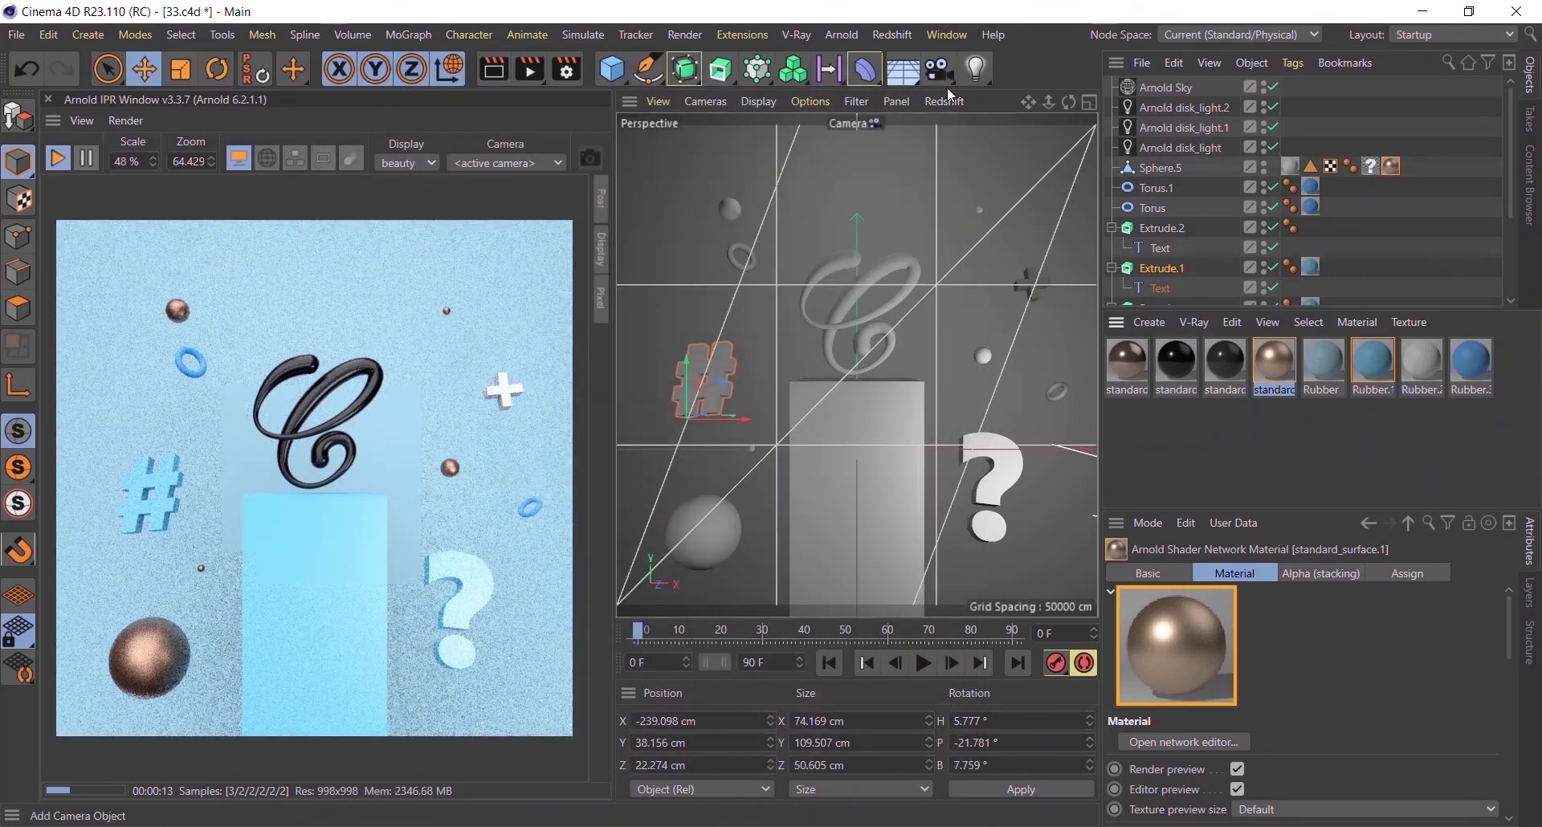
- Select the question-mark shape and enlarge the top view
{"action": "left_click", "coordinate": [1004, 456]}
{"action": "middle_click", "coordinate": [1004, 456]}
{"action": "middle_click", "coordinate": [923, 257]}
- Raise the question mark to Z 56.107 cm in the top view
{"action": "scroll", "coordinate": [927, 331], "scroll_direction": "up", "scroll_amount": 3}
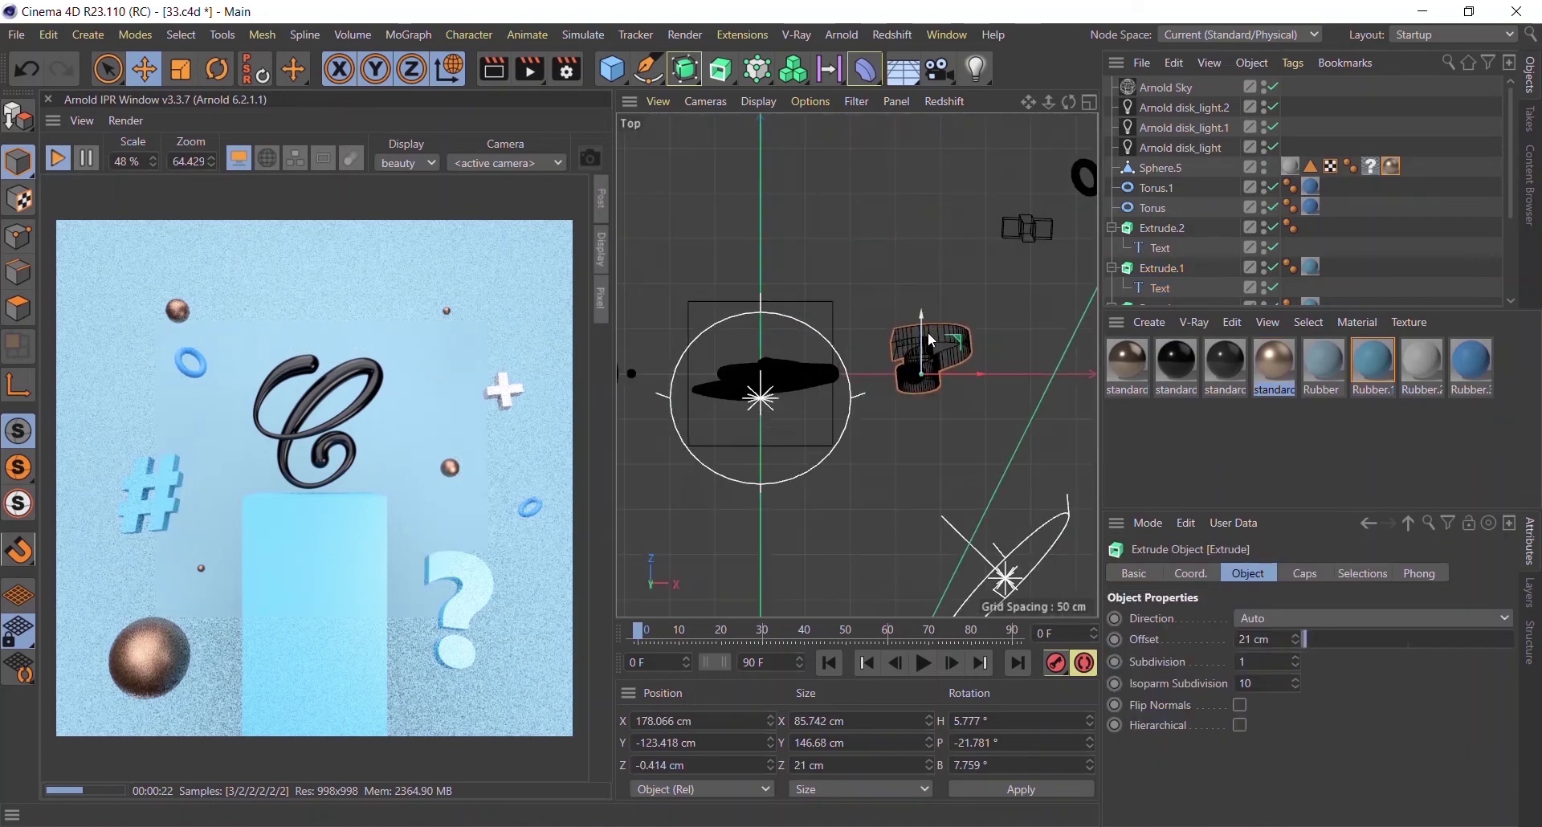
{"action": "left_click_drag", "start_coordinate": [918, 307], "coordinate": [914, 283]}
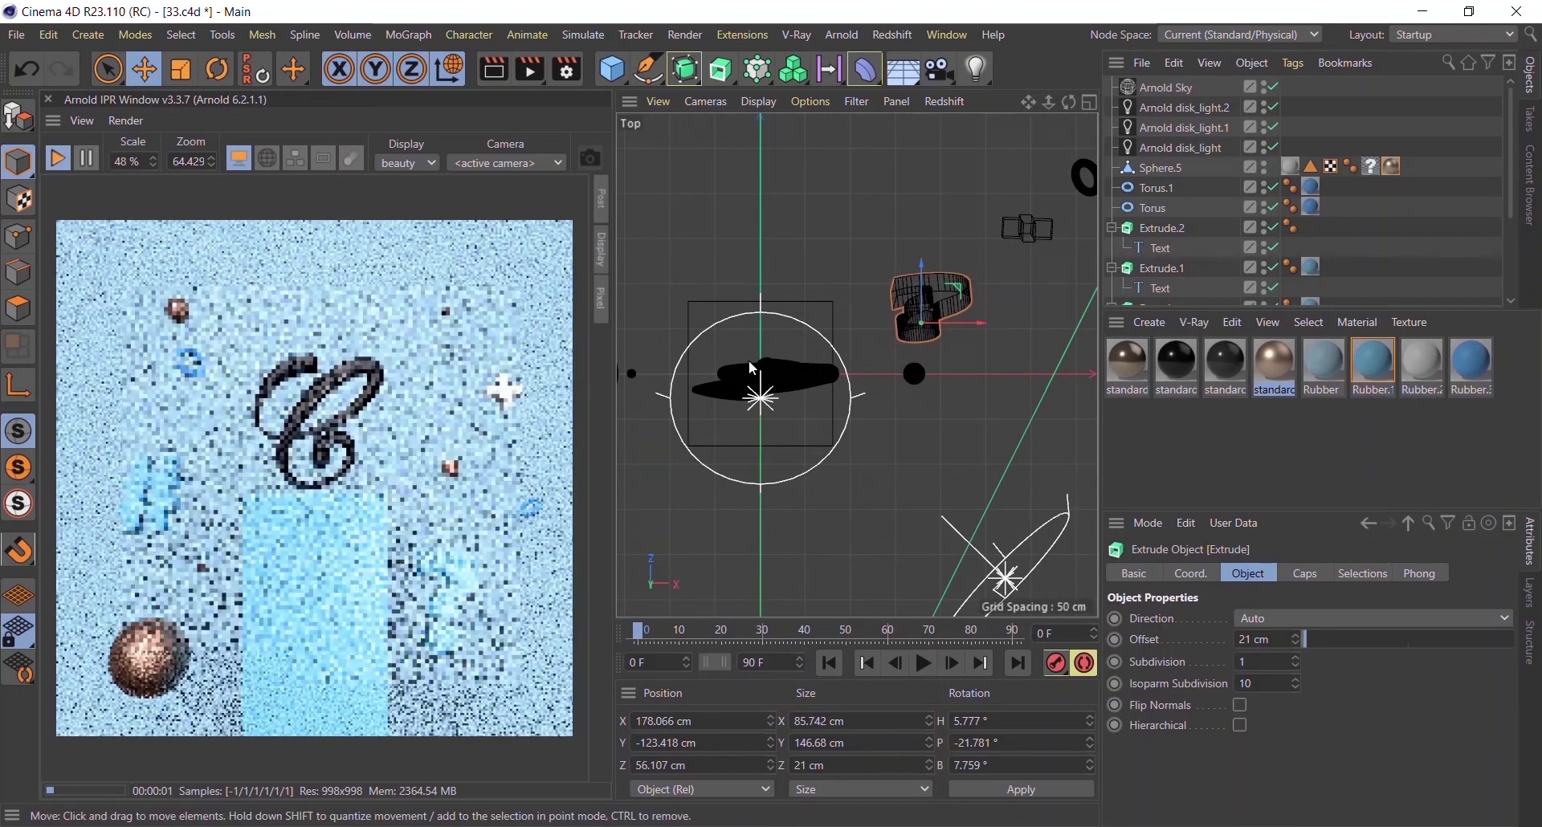
{"action": "middle_click", "coordinate": [774, 283]}
- Back in the perspective view, apply Rubber.1 to the plus shape
{"action": "middle_click", "coordinate": [774, 289]}
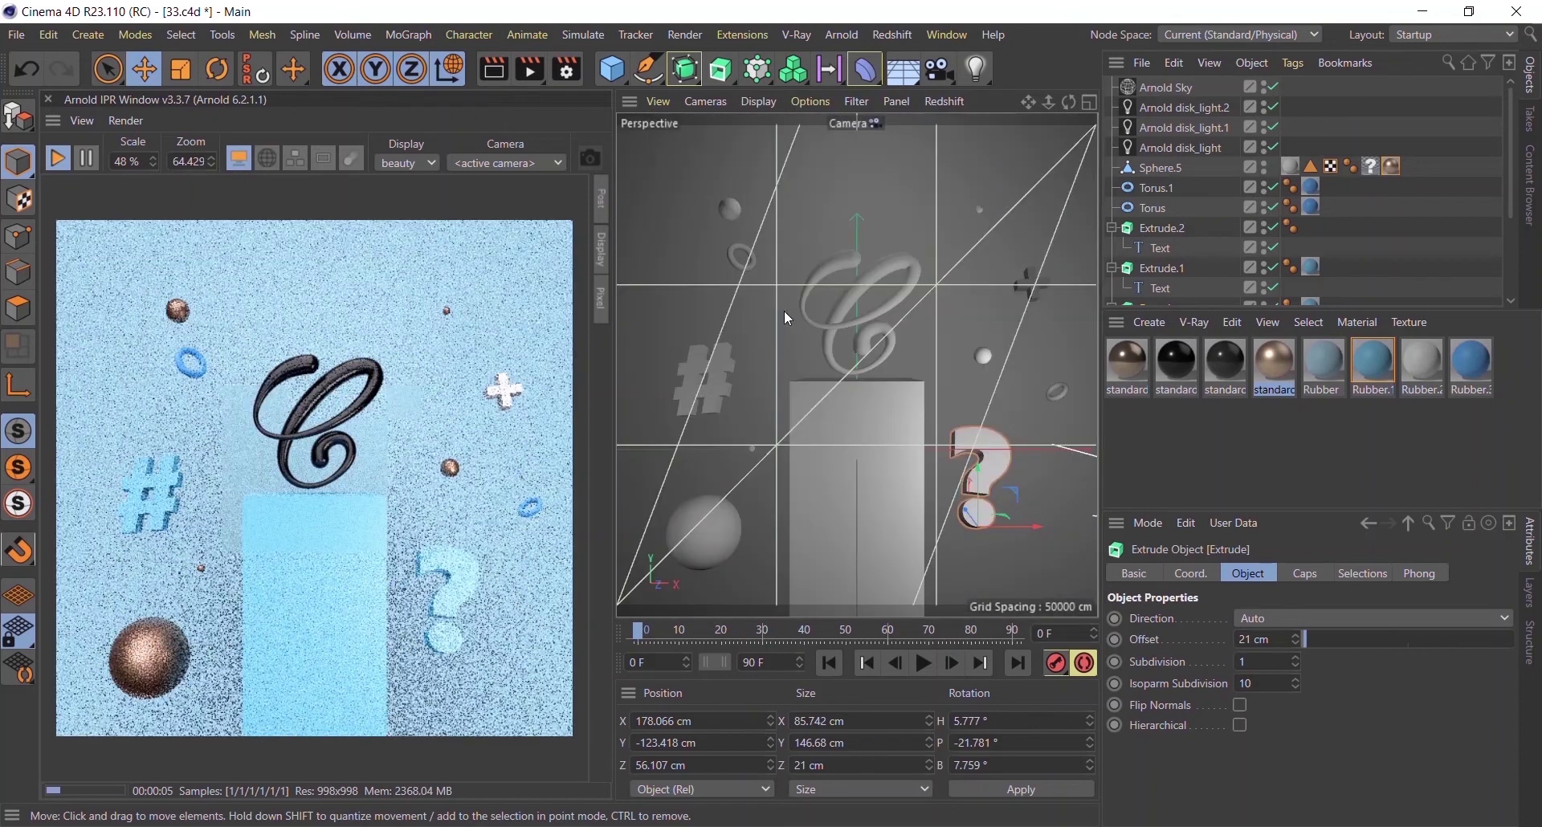
{"action": "left_click", "coordinate": [712, 384]}
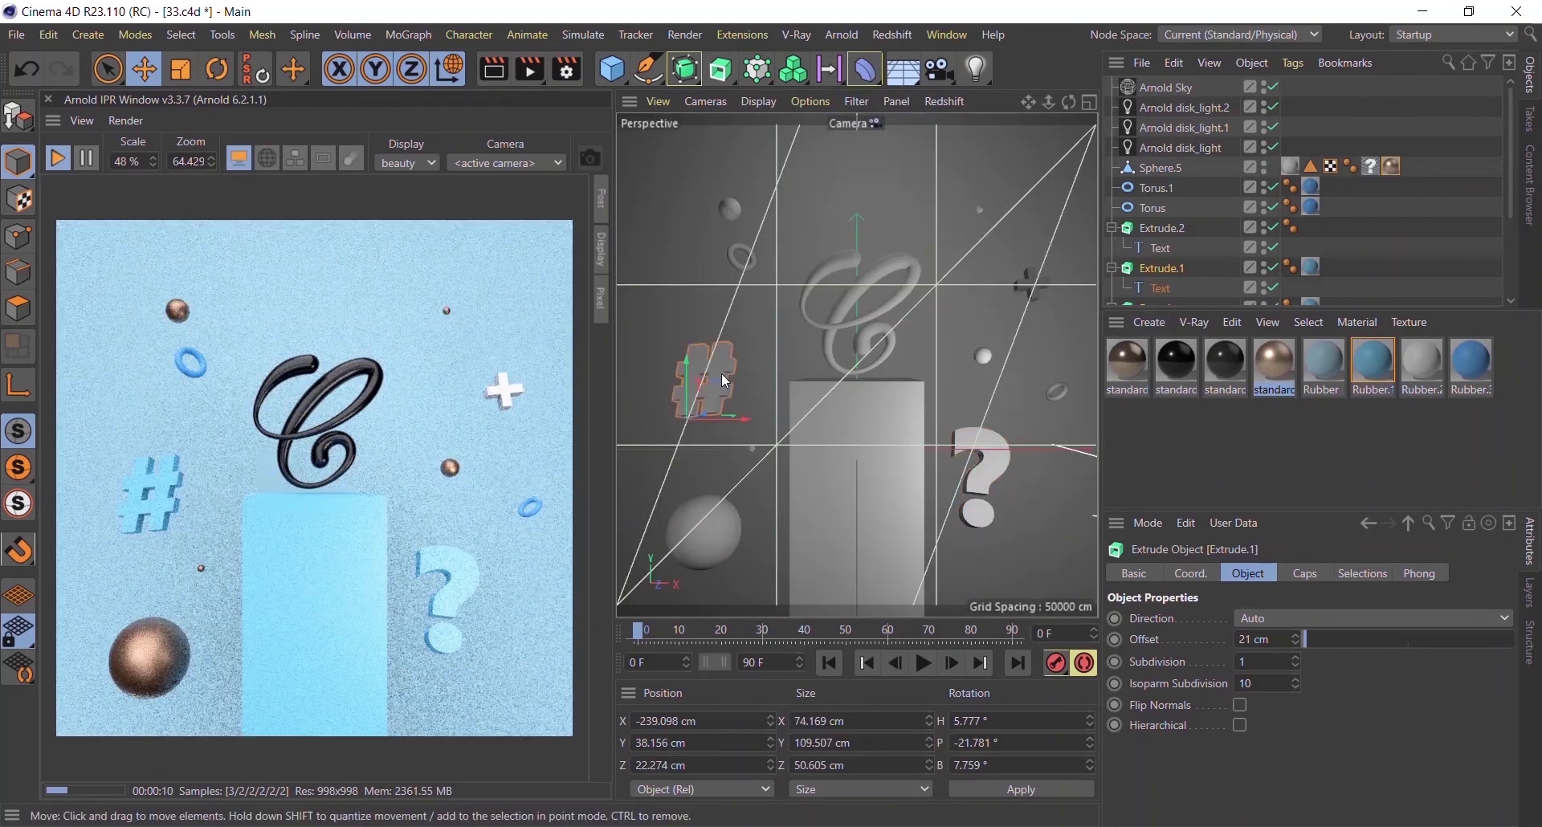
{"action": "left_click_drag", "start_coordinate": [1377, 406], "coordinate": [1037, 285]}
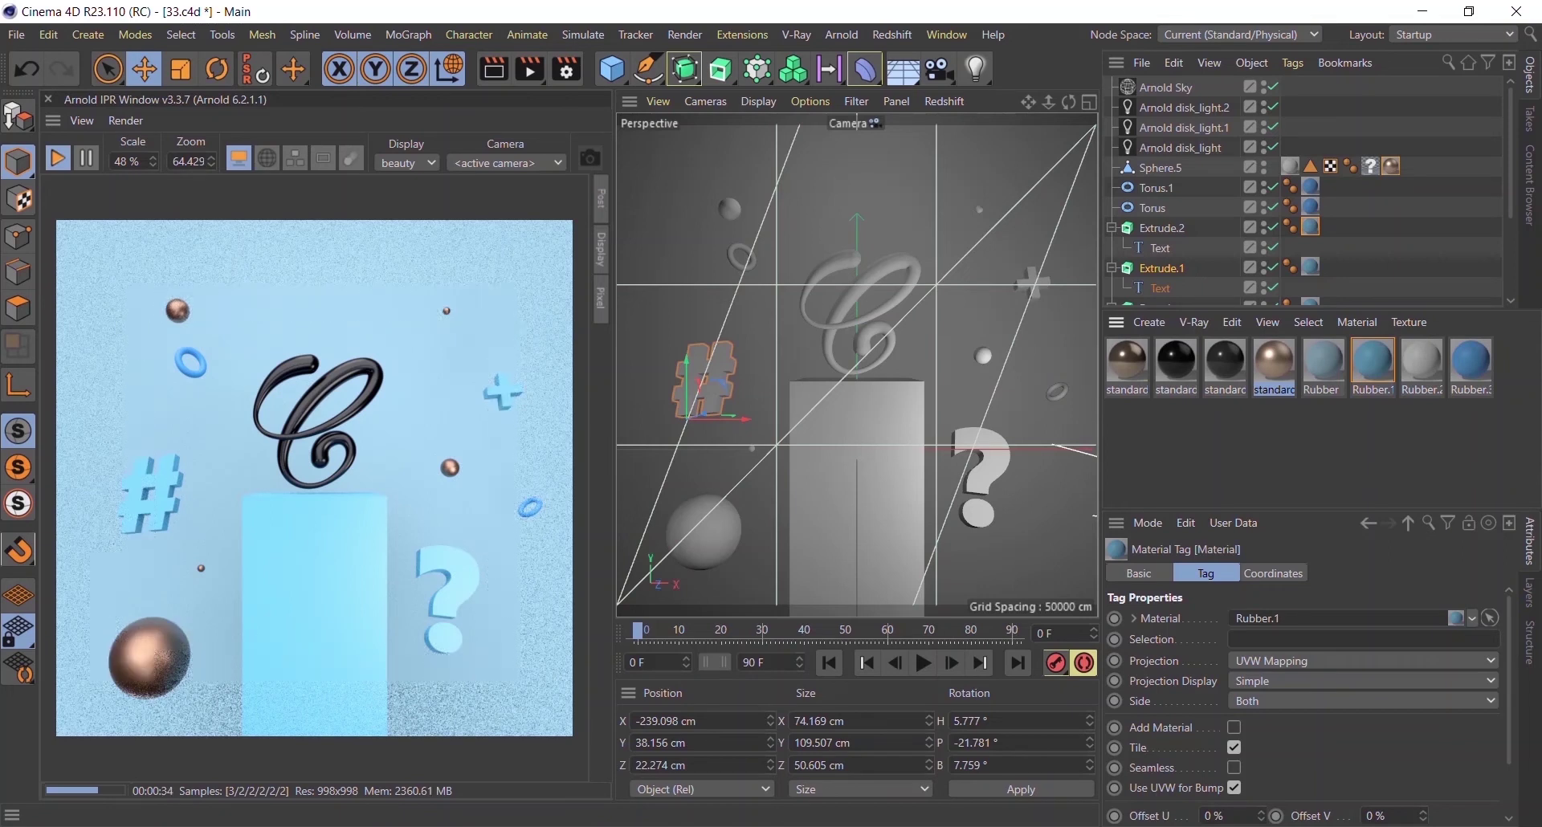
- Duplicate the standard material and set its base colour to pale blue (H 201, S 37, V 86)
{"action": "left_click", "coordinate": [1226, 374]}
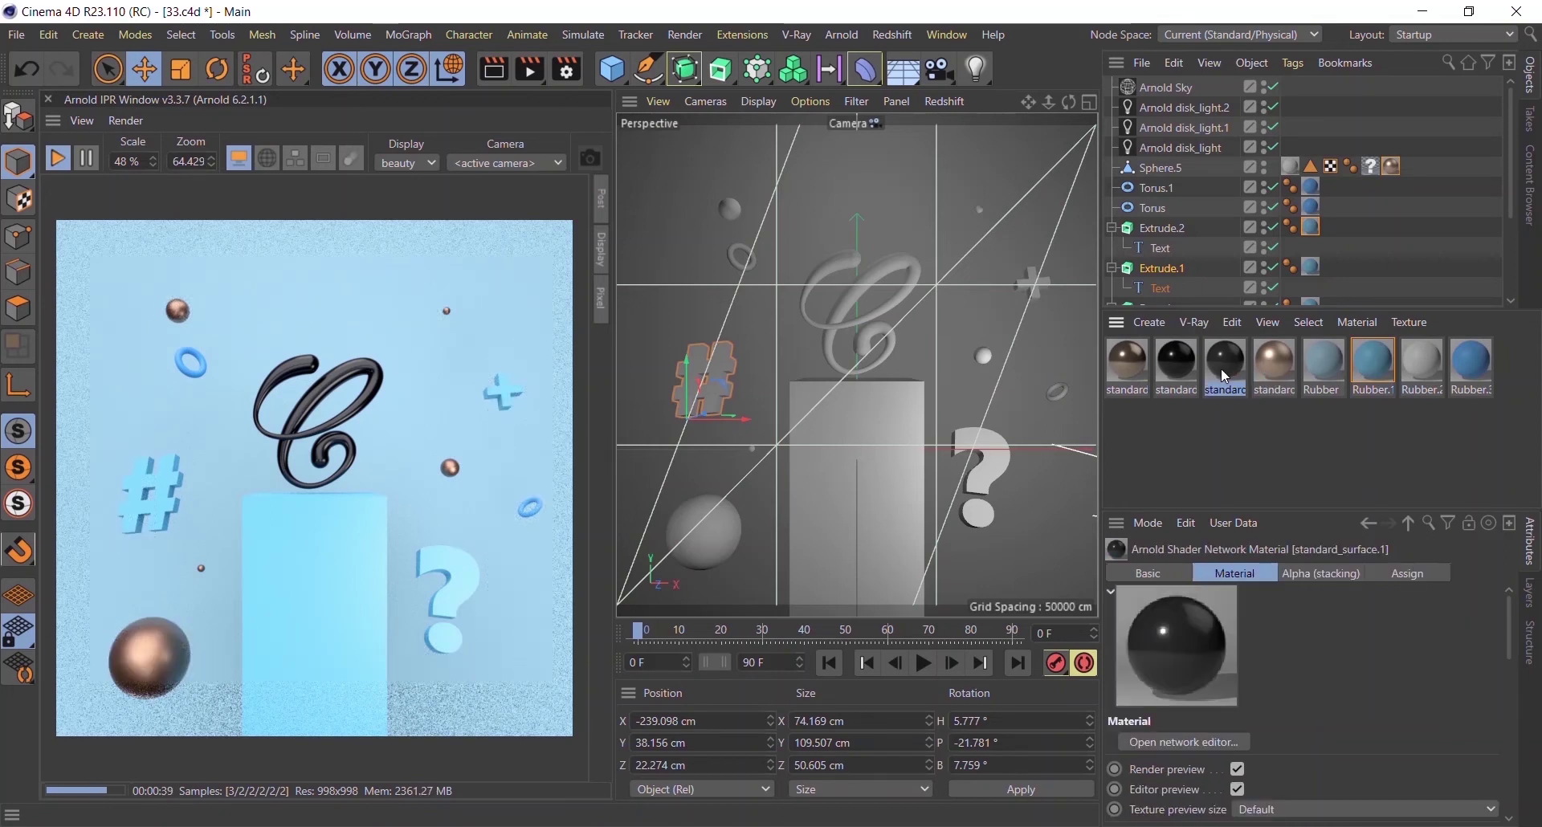
{"action": "left_click_drag", "start_coordinate": [1226, 374], "coordinate": [1277, 370], "text": "ctrl"}
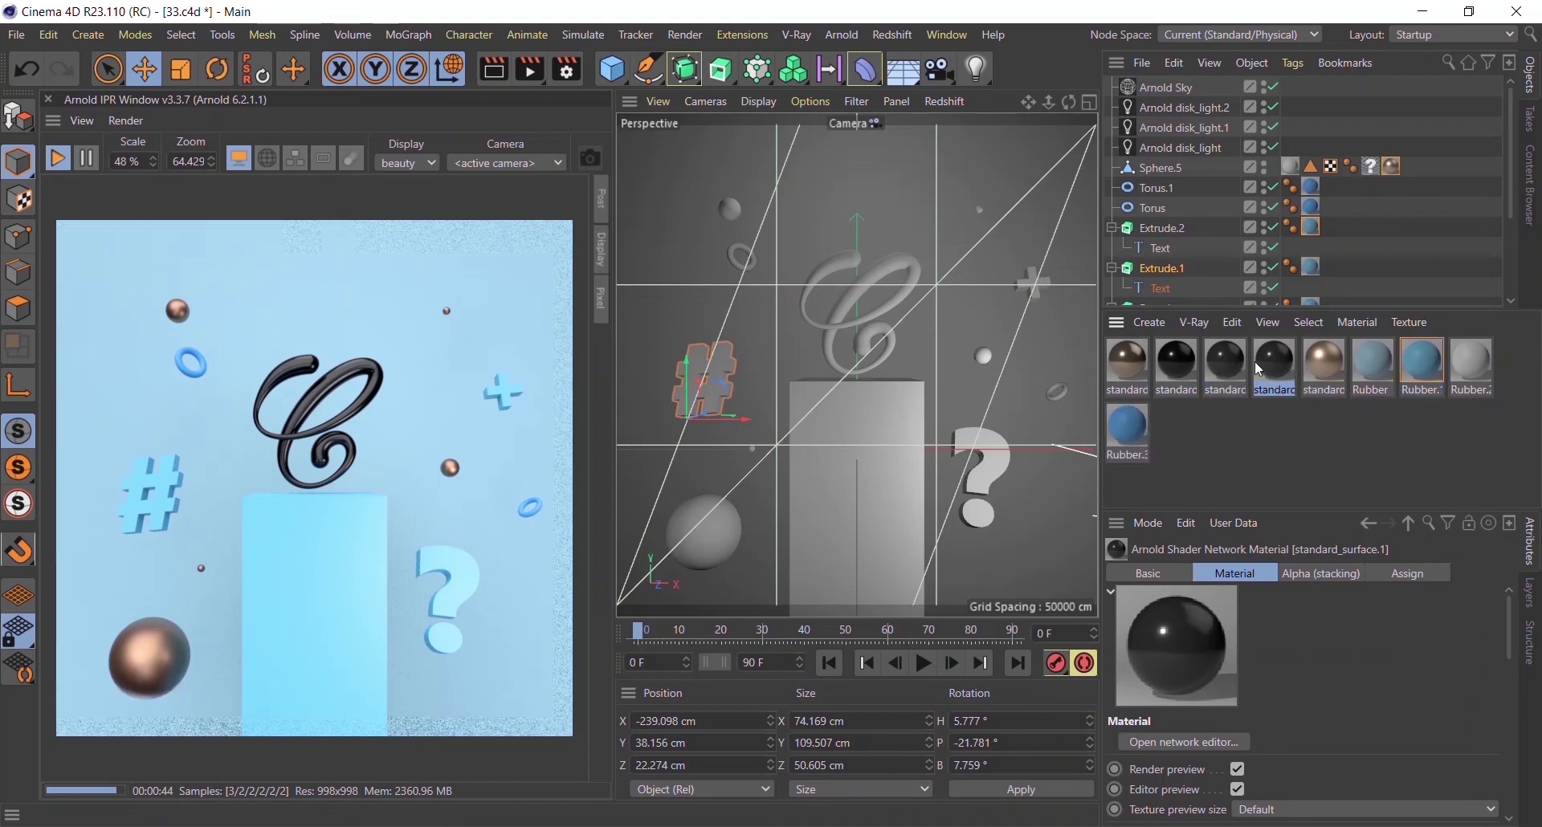
{"action": "scroll", "coordinate": [1504, 708], "scroll_direction": "down", "scroll_amount": 5}
{"action": "left_click", "coordinate": [1315, 647]}
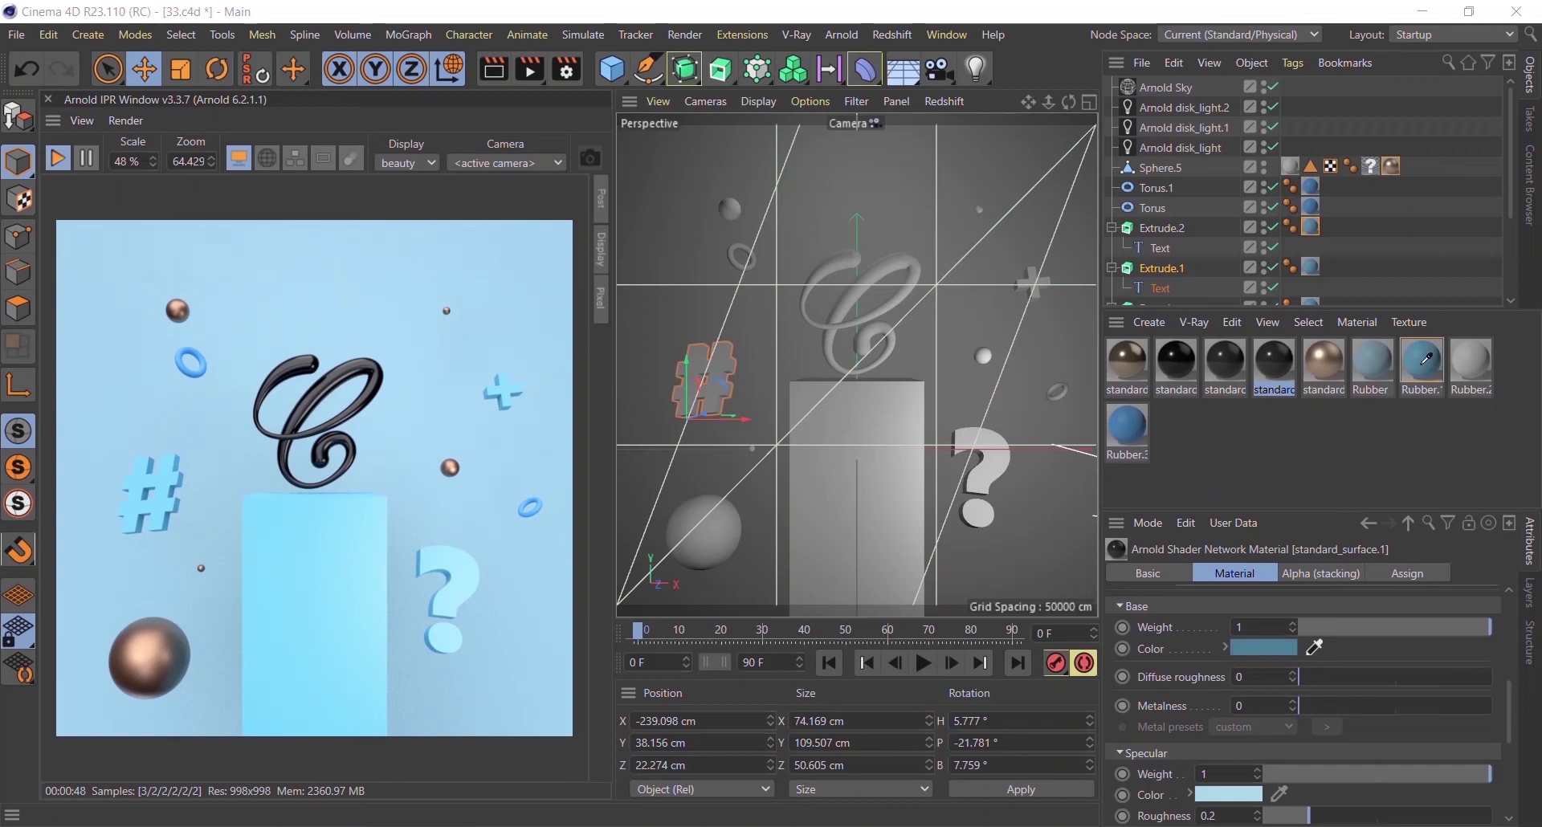
{"action": "left_click", "coordinate": [1265, 647]}
{"action": "left_click", "coordinate": [1317, 660]}
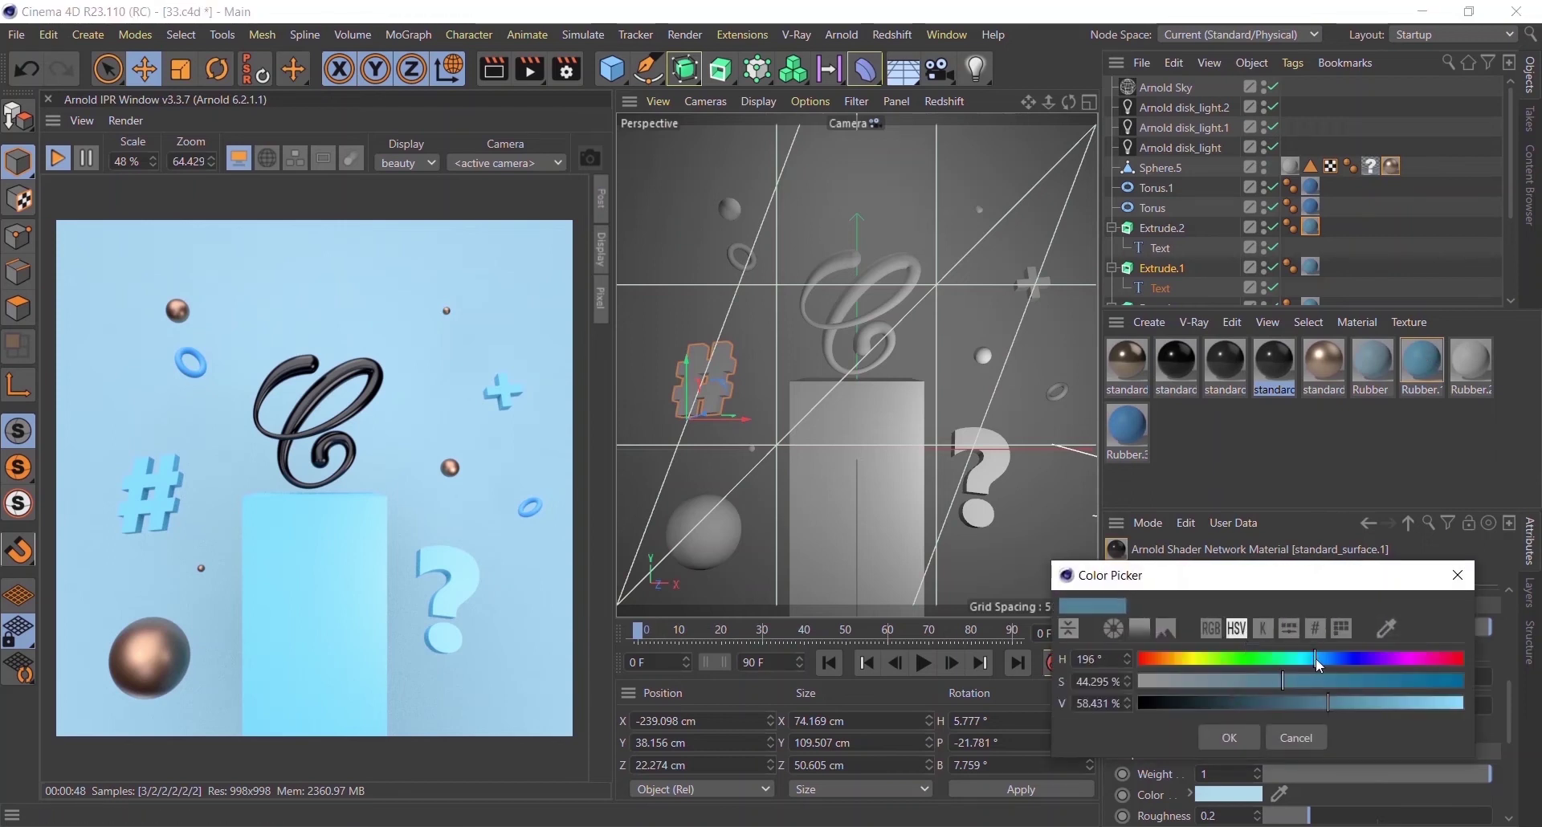
{"action": "left_click_drag", "start_coordinate": [1258, 701], "coordinate": [1418, 704]}
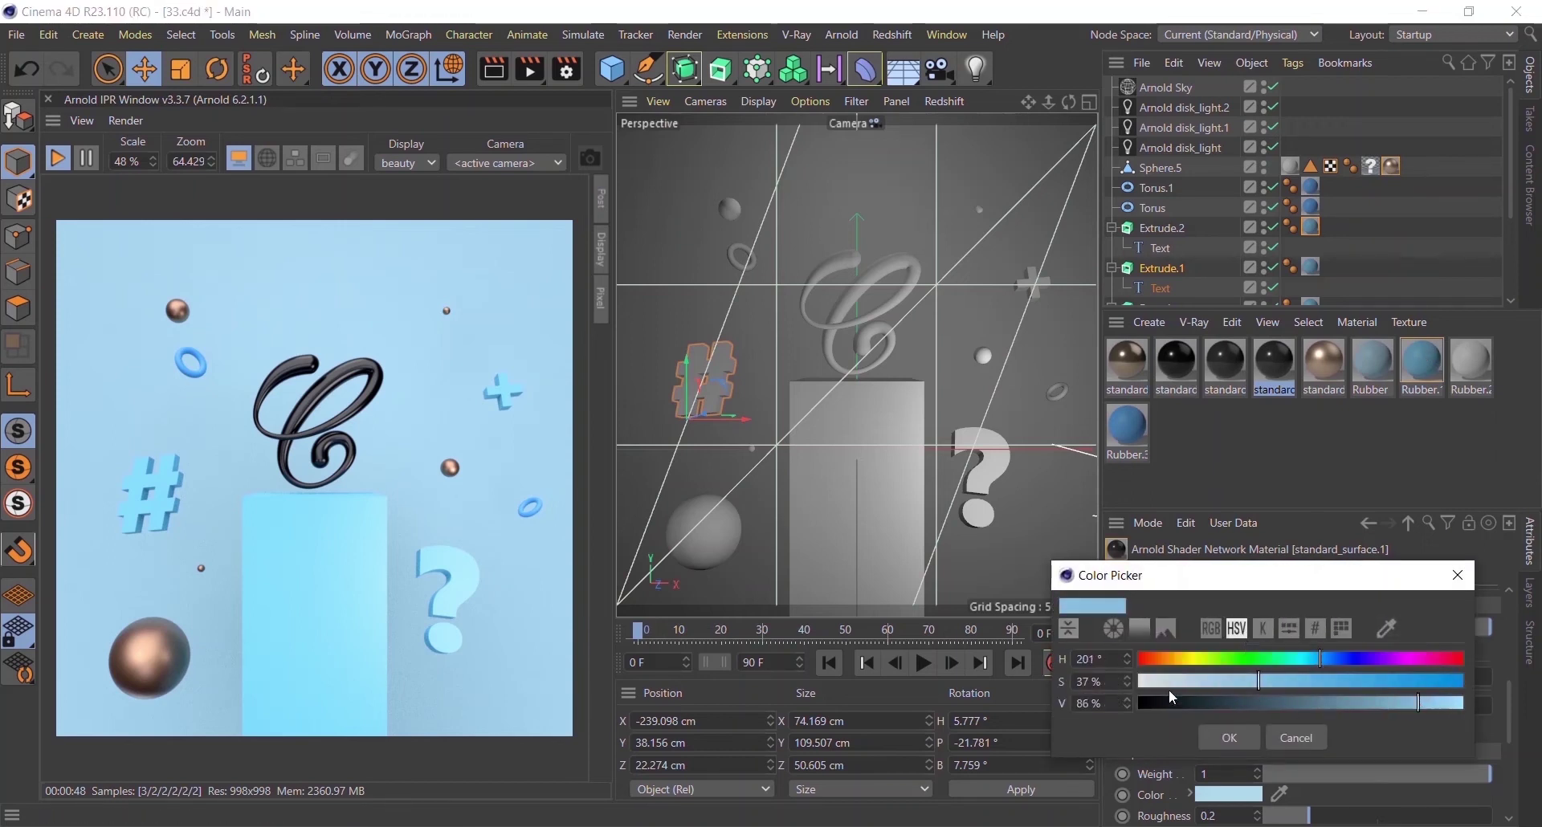
{"action": "left_click_drag", "start_coordinate": [1214, 681], "coordinate": [1250, 683]}
{"action": "left_click", "coordinate": [1229, 737]}
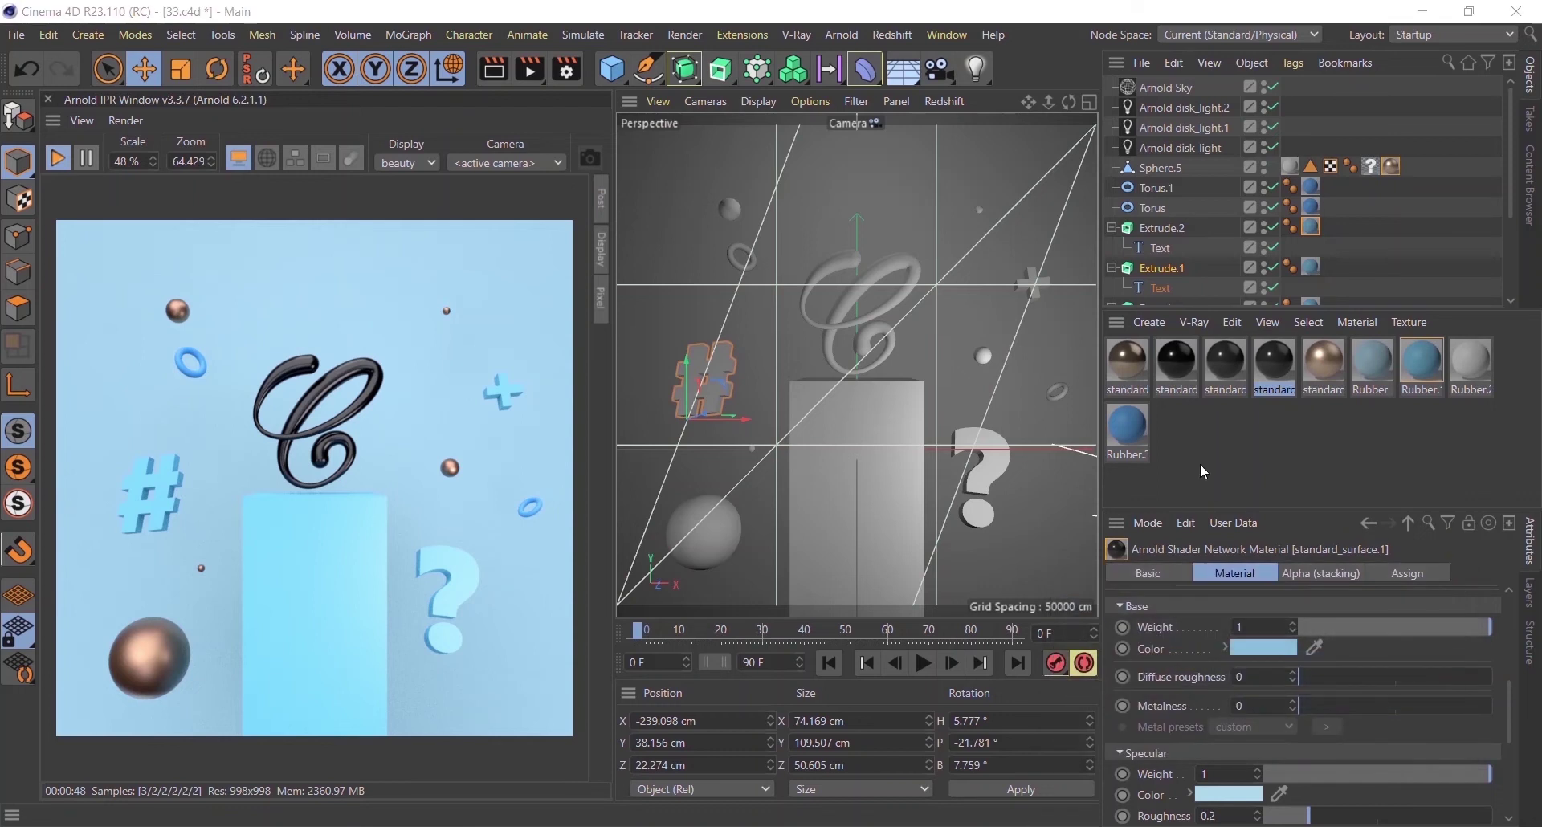
- Apply the pale-blue material to Torus and Torus.1, then stop the Arnold live render
{"action": "left_click_drag", "start_coordinate": [1278, 370], "coordinate": [722, 367]}
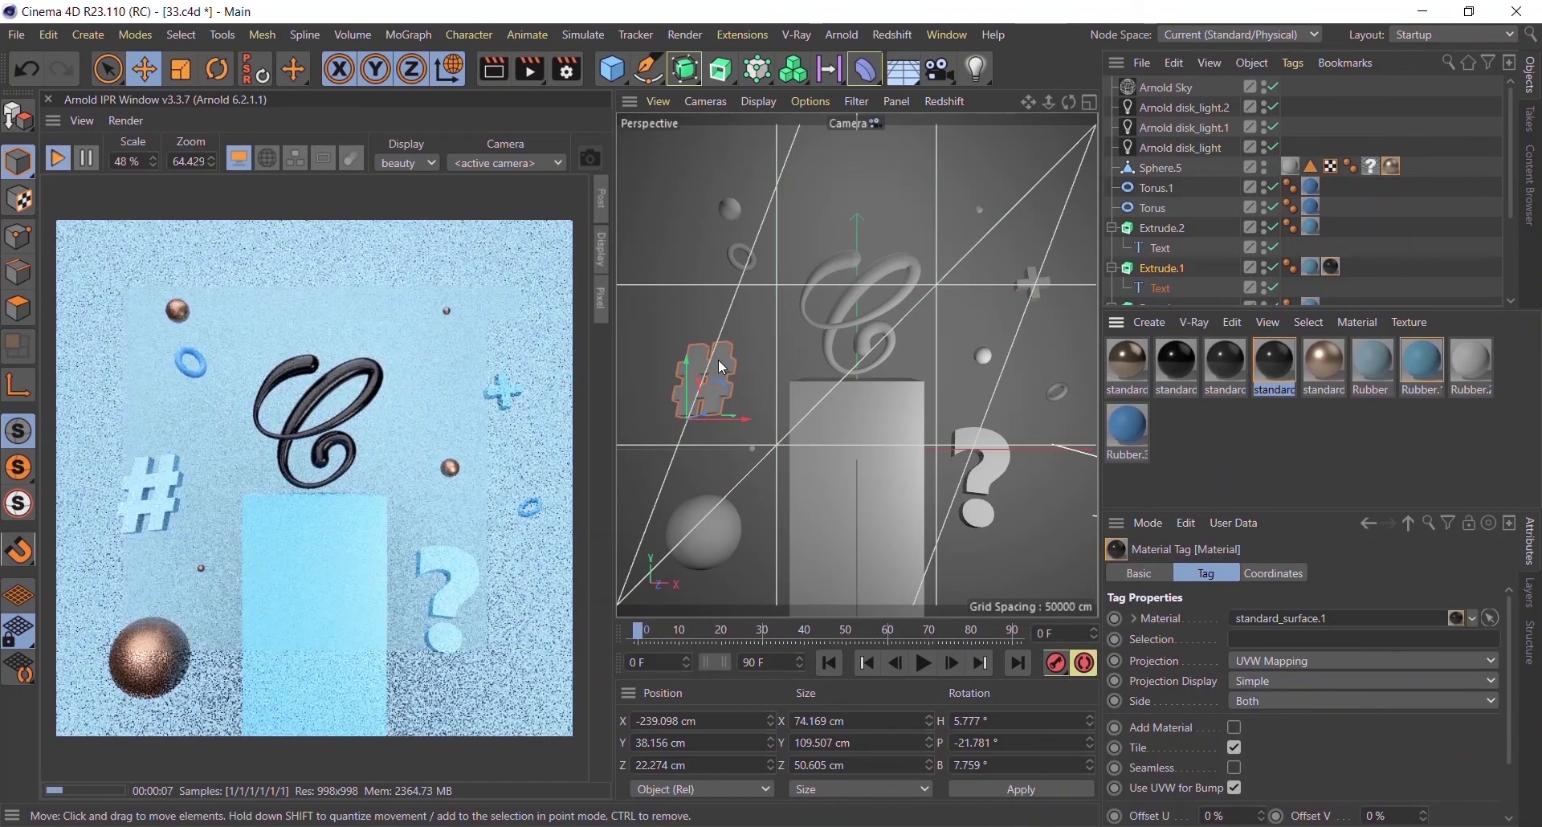
{"action": "key", "text": "ctrl+z"}
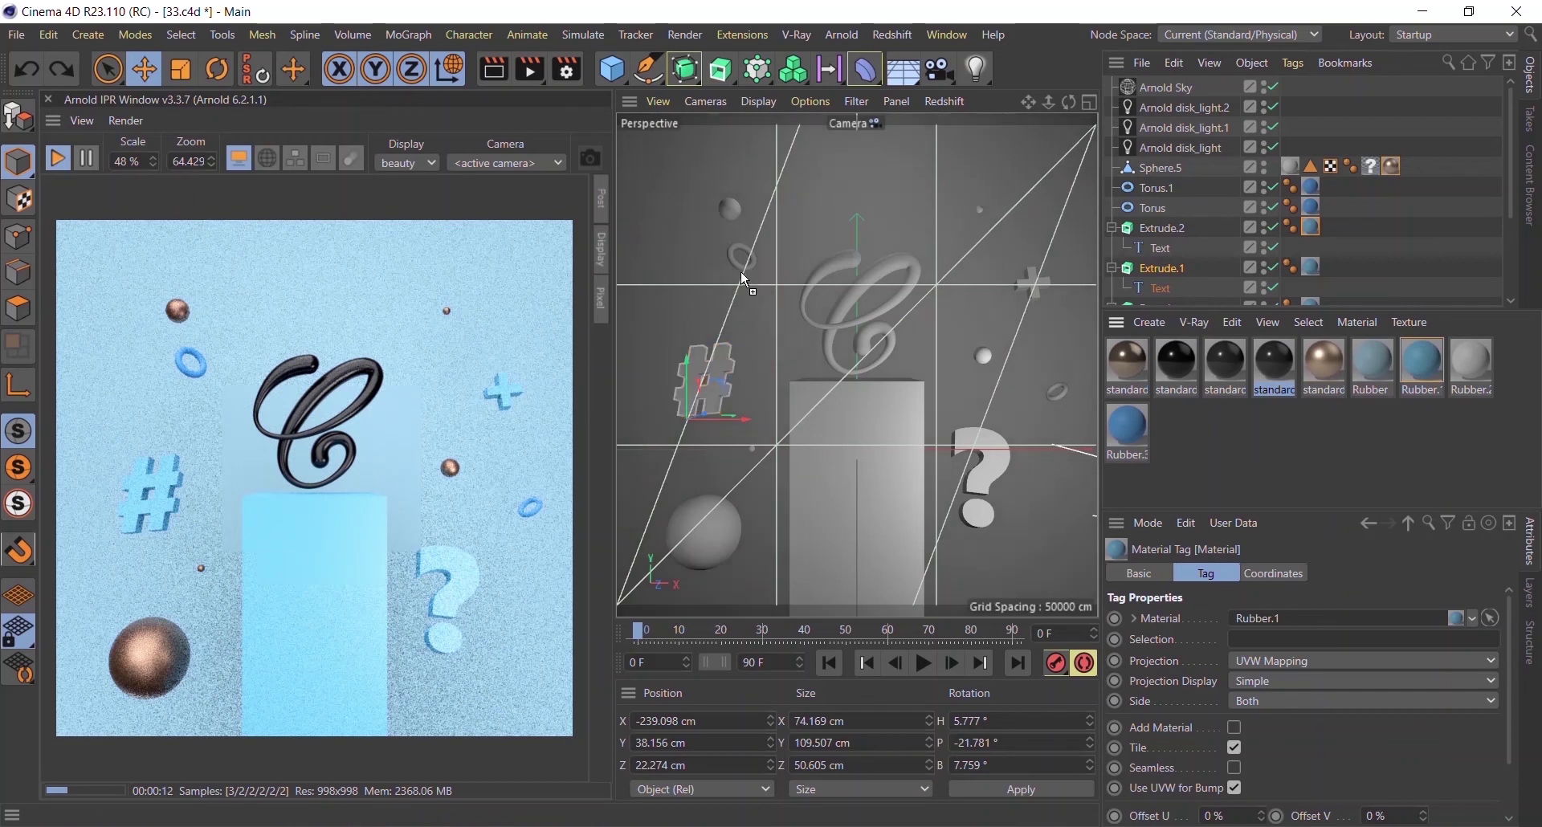
{"action": "left_click_drag", "start_coordinate": [1343, 400], "coordinate": [741, 269]}
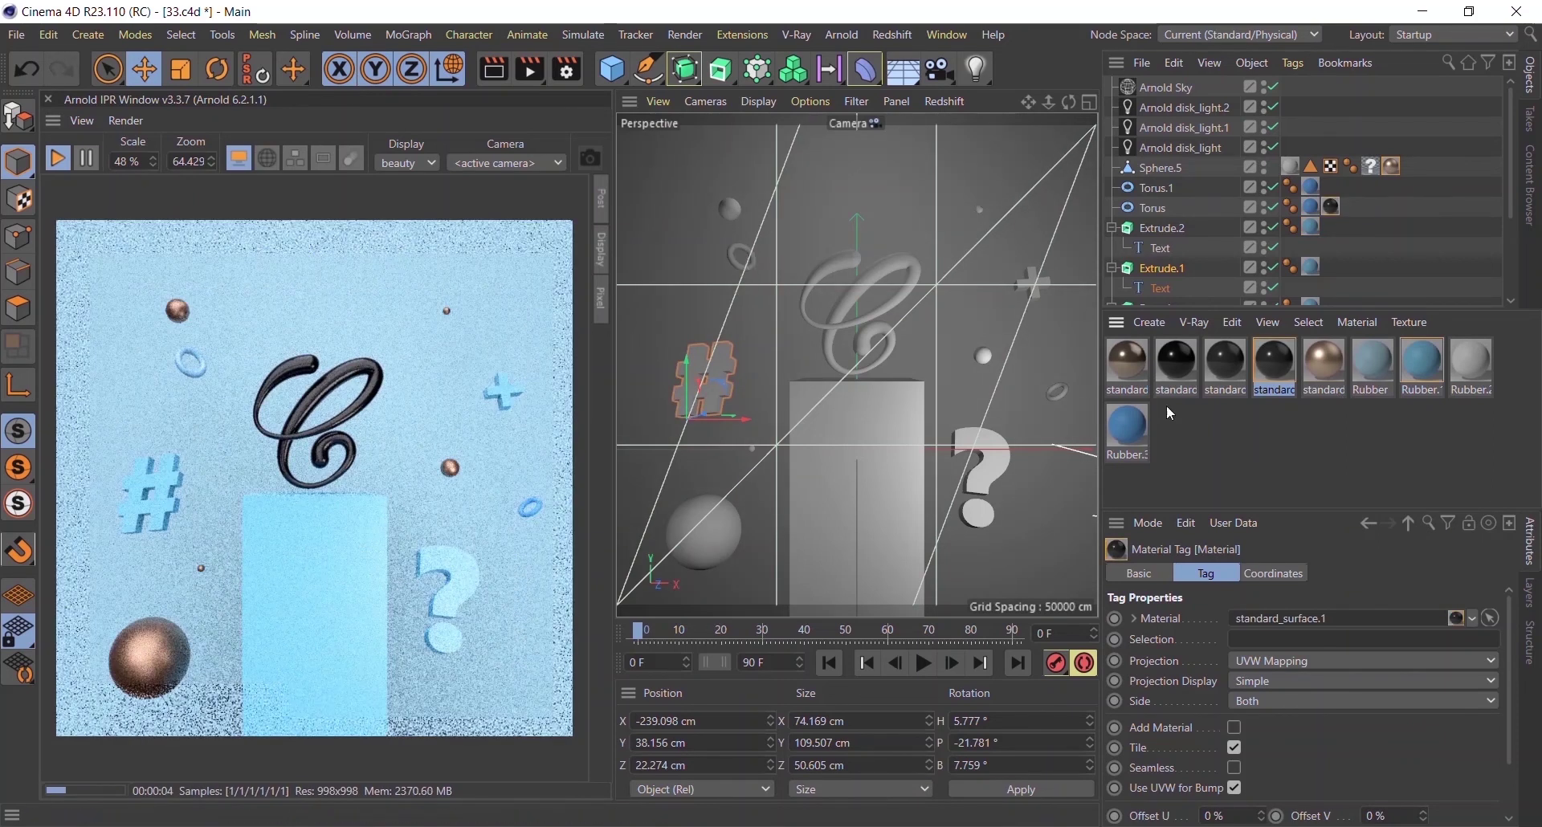
{"action": "left_click", "coordinate": [1062, 392]}
{"action": "left_click_drag", "start_coordinate": [1288, 378], "coordinate": [1057, 393]}
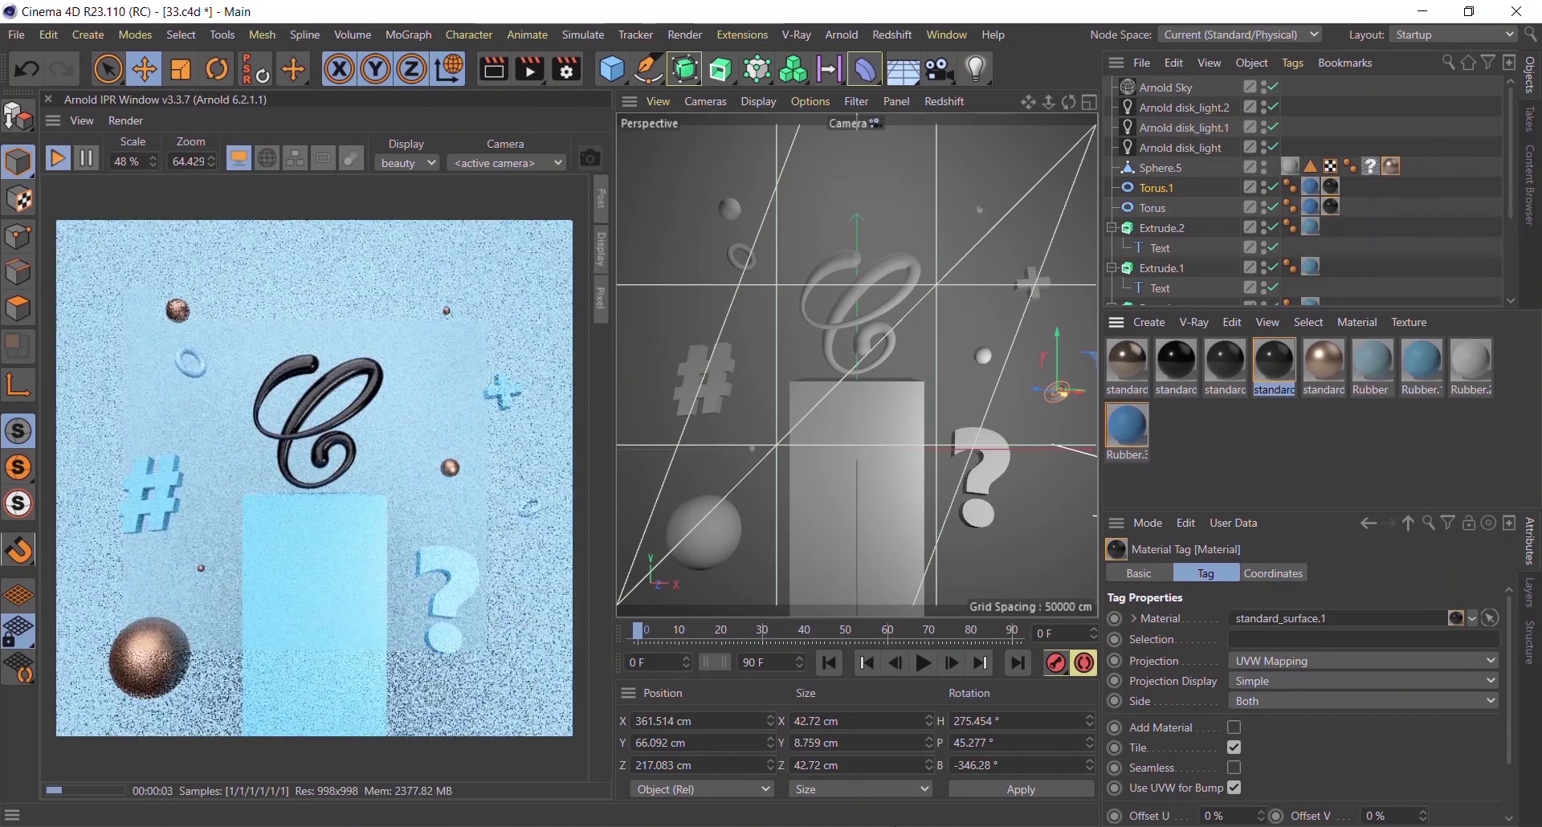
{"action": "left_click", "coordinate": [51, 169]}
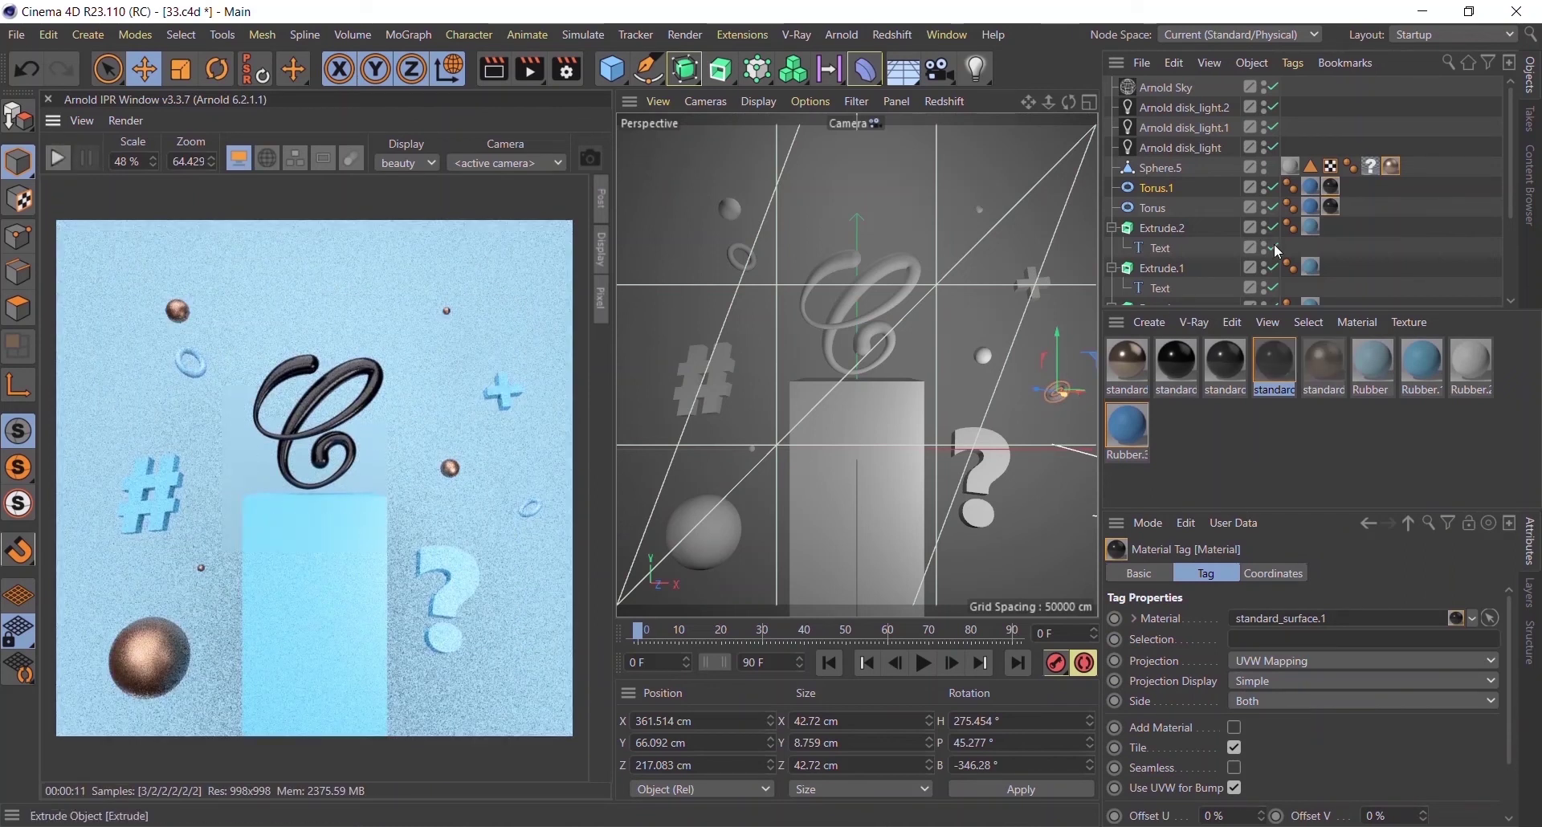
- Shift the selected torus along X and enlarge the ring to about 109 cm
{"action": "scroll", "coordinate": [1518, 274], "scroll_direction": "down", "scroll_amount": 5}
{"action": "scroll", "coordinate": [998, 353], "scroll_direction": "down", "scroll_amount": 5}
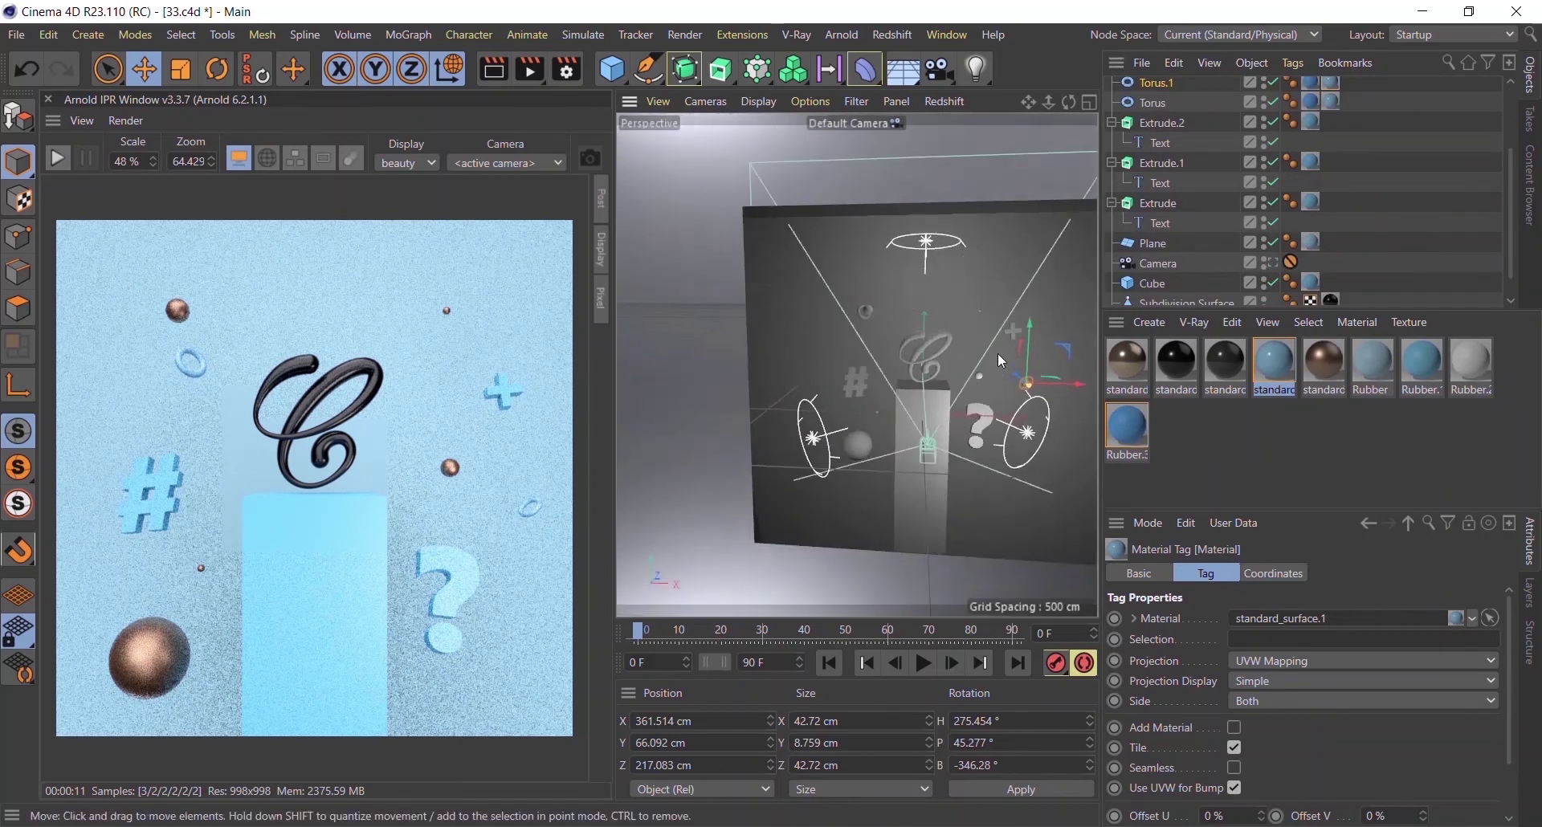
{"action": "scroll", "coordinate": [923, 361], "scroll_direction": "up", "scroll_amount": 5}
{"action": "left_click_drag", "start_coordinate": [899, 412], "coordinate": [836, 421]}
{"action": "key", "text": "o"}
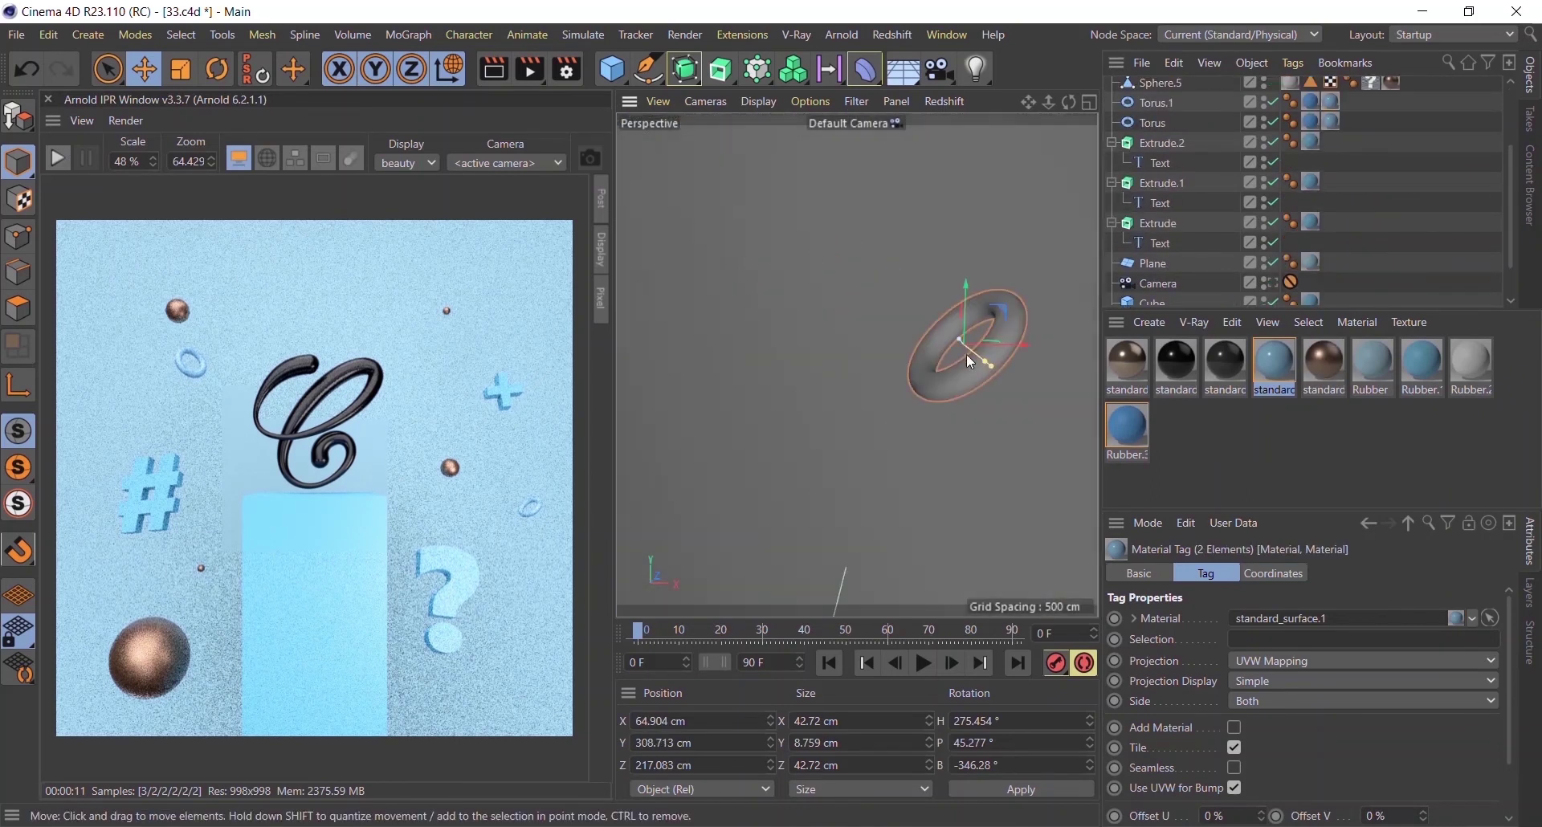
{"action": "left_click_drag", "start_coordinate": [986, 358], "coordinate": [1008, 382]}
{"action": "key", "text": "t"}
{"action": "left_click_drag", "start_coordinate": [932, 437], "coordinate": [1036, 397]}
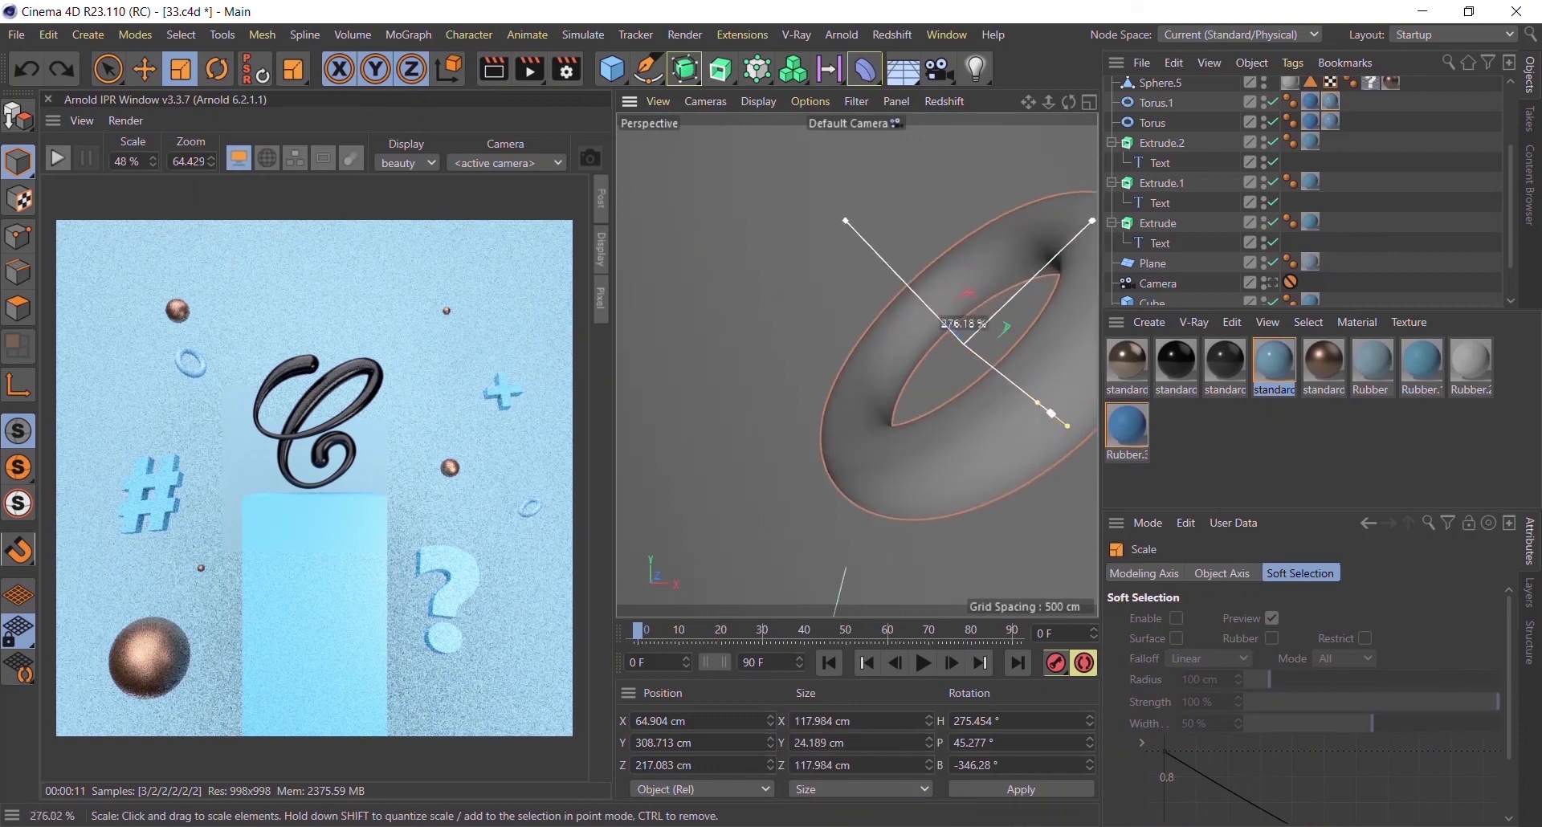
- Through the scene camera, move the ring into the upper right and tilt it
{"action": "left_click", "coordinate": [1271, 283]}
{"action": "key", "text": "e"}
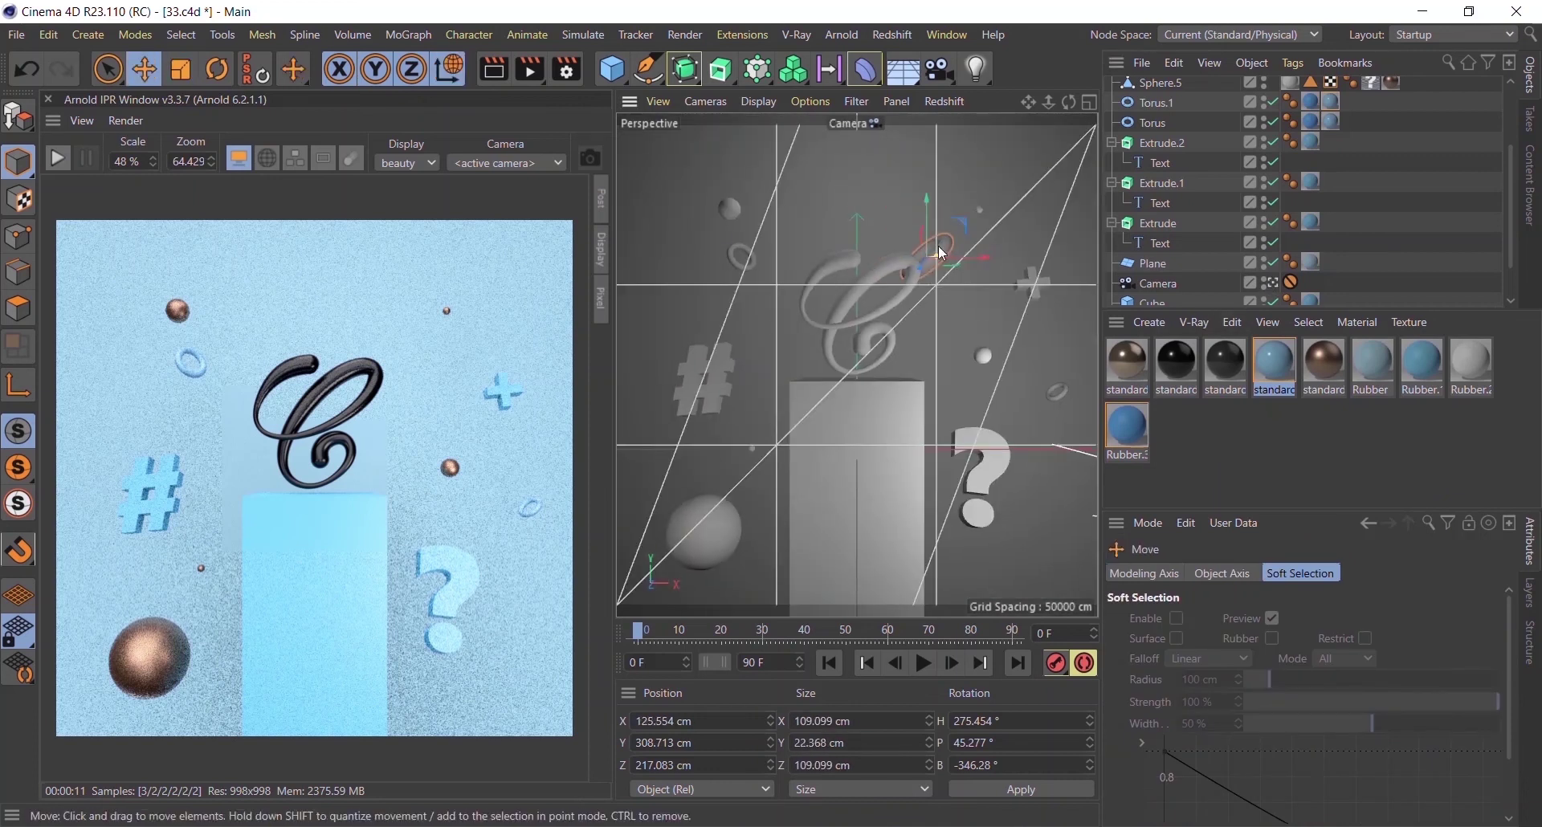
{"action": "mouse_move", "coordinate": [904, 256]}
{"action": "left_mouse_down"}
{"action": "mouse_move", "coordinate": [935, 187]}
{"action": "mouse_move", "coordinate": [998, 233]}
{"action": "mouse_move", "coordinate": [940, 215]}
{"action": "mouse_move", "coordinate": [972, 265]}
{"action": "mouse_move", "coordinate": [1030, 214]}
{"action": "mouse_move", "coordinate": [1019, 184]}
{"action": "mouse_move", "coordinate": [920, 213]}
{"action": "mouse_move", "coordinate": [1004, 186]}
{"action": "left_mouse_up"}
{"action": "key", "text": "t"}
{"action": "key", "text": "r"}
{"action": "key", "text": "w"}
{"action": "key", "text": "e"}
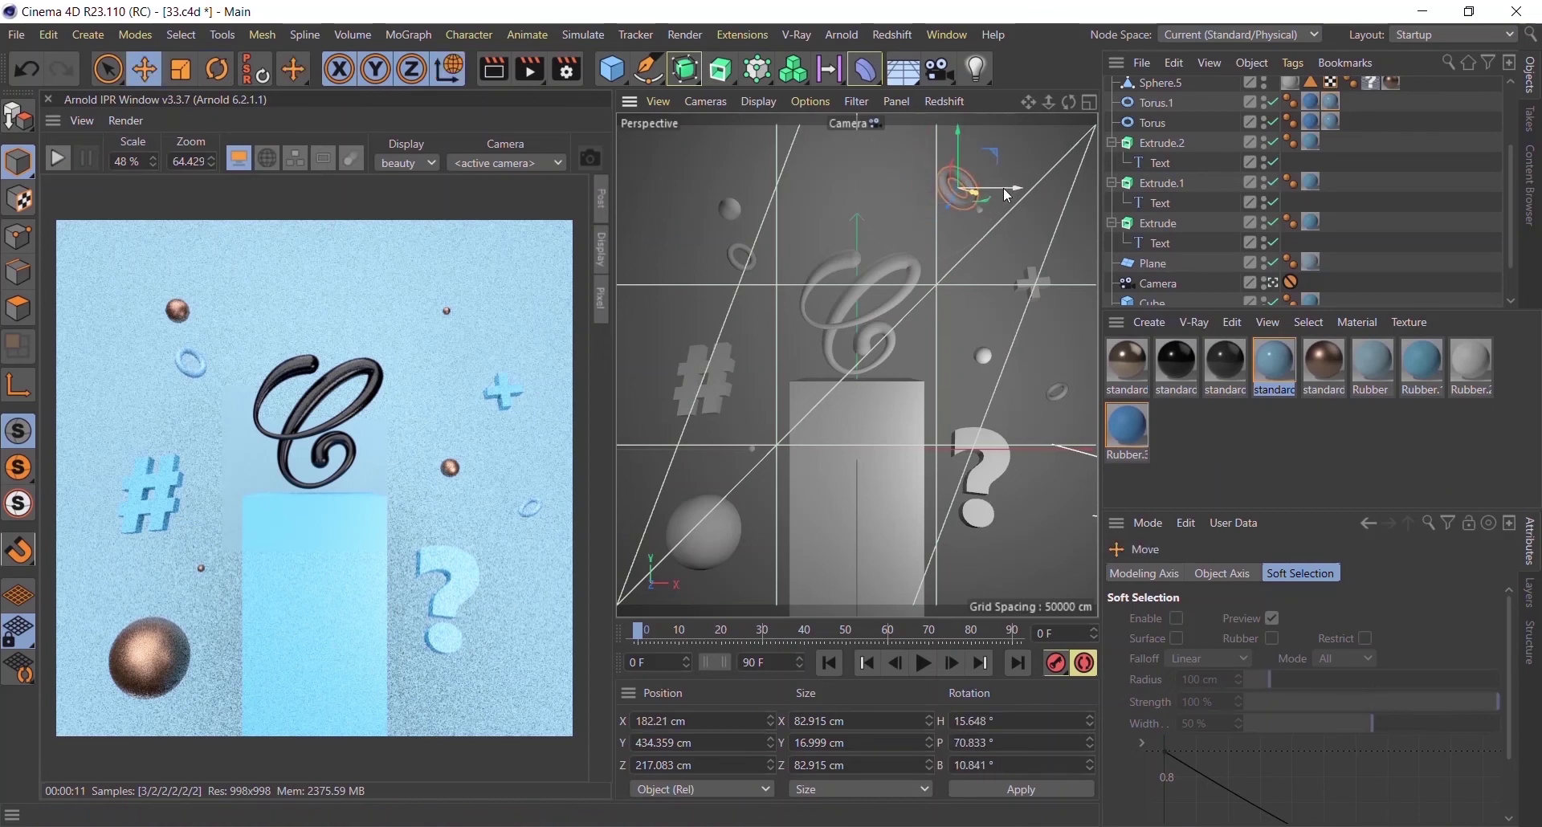
- Select the backdrop plane, restart the Arnold live render, and pick the Rubber material
{"action": "left_click", "coordinate": [666, 534]}
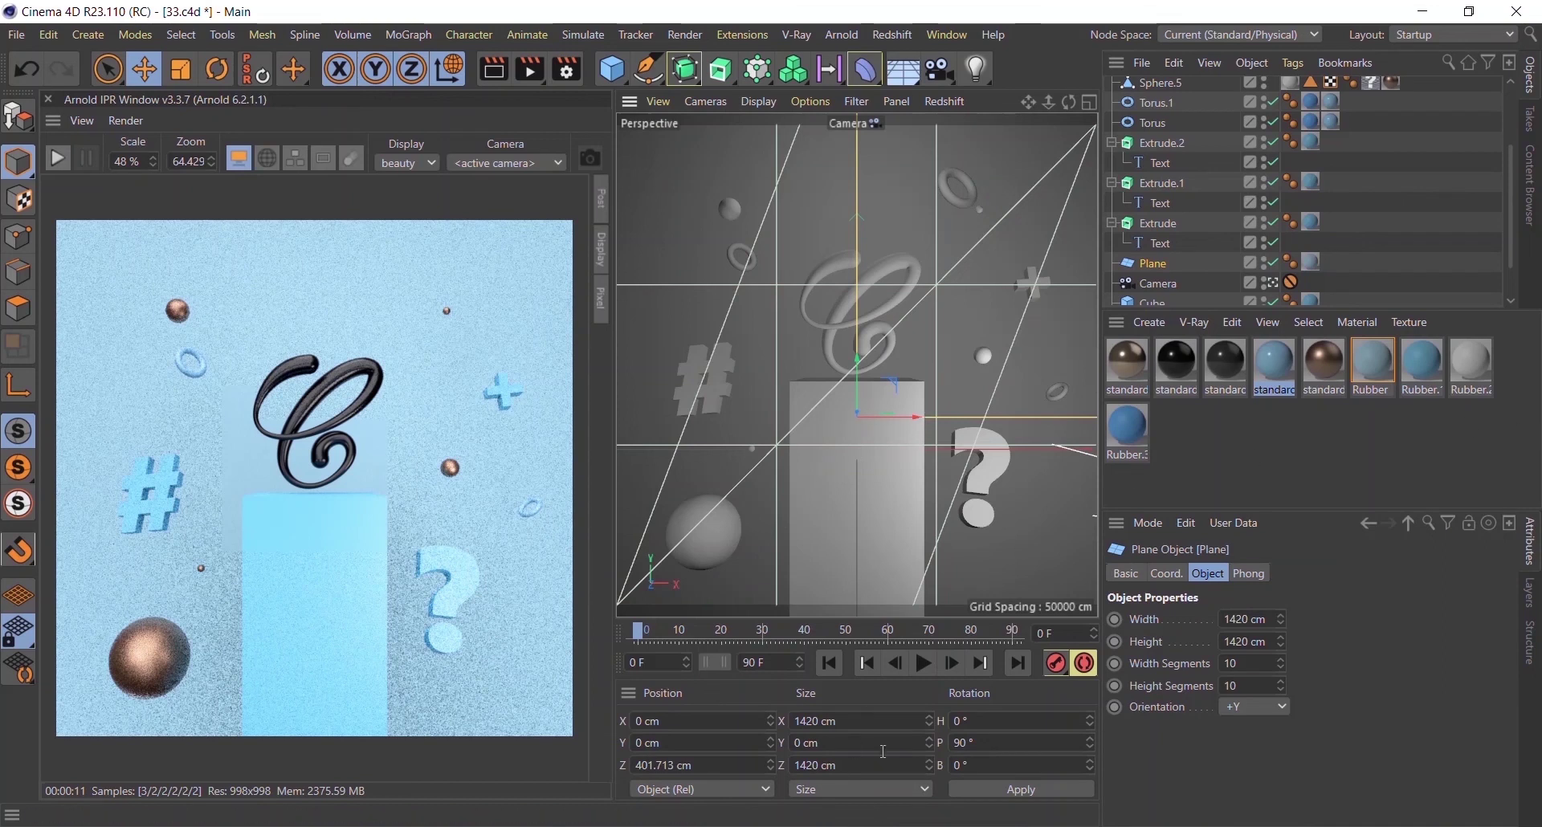
{"action": "left_click", "coordinate": [65, 162]}
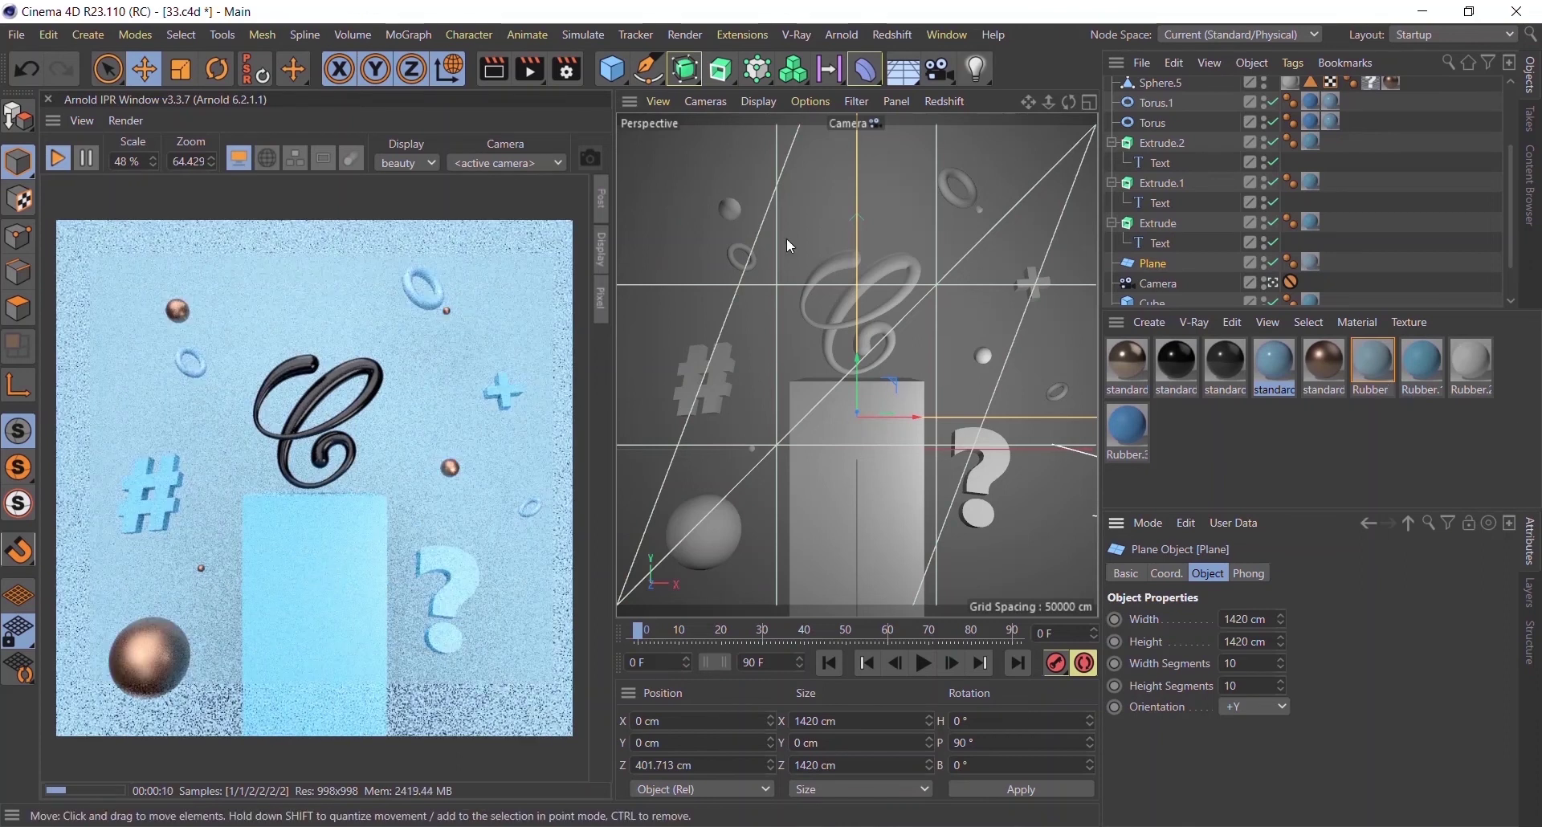
{"action": "left_click", "coordinate": [1373, 363]}
- Bring 65.png from the Desktop into the Rubber shader network and wire it to the base colour
{"action": "scroll", "coordinate": [1517, 628], "scroll_direction": "down", "scroll_amount": 2}
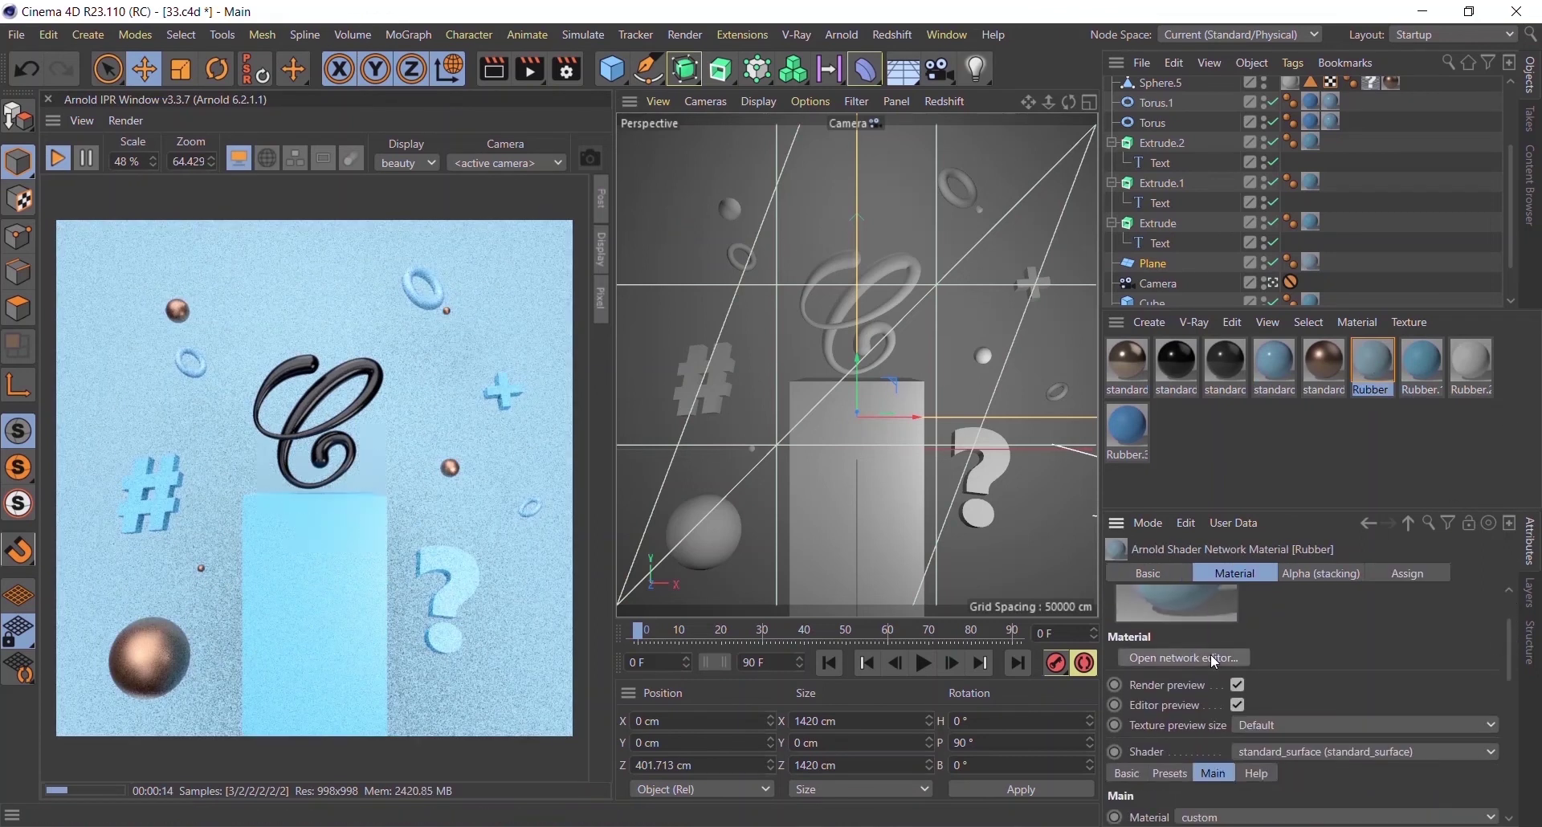
{"action": "left_click", "coordinate": [1211, 656]}
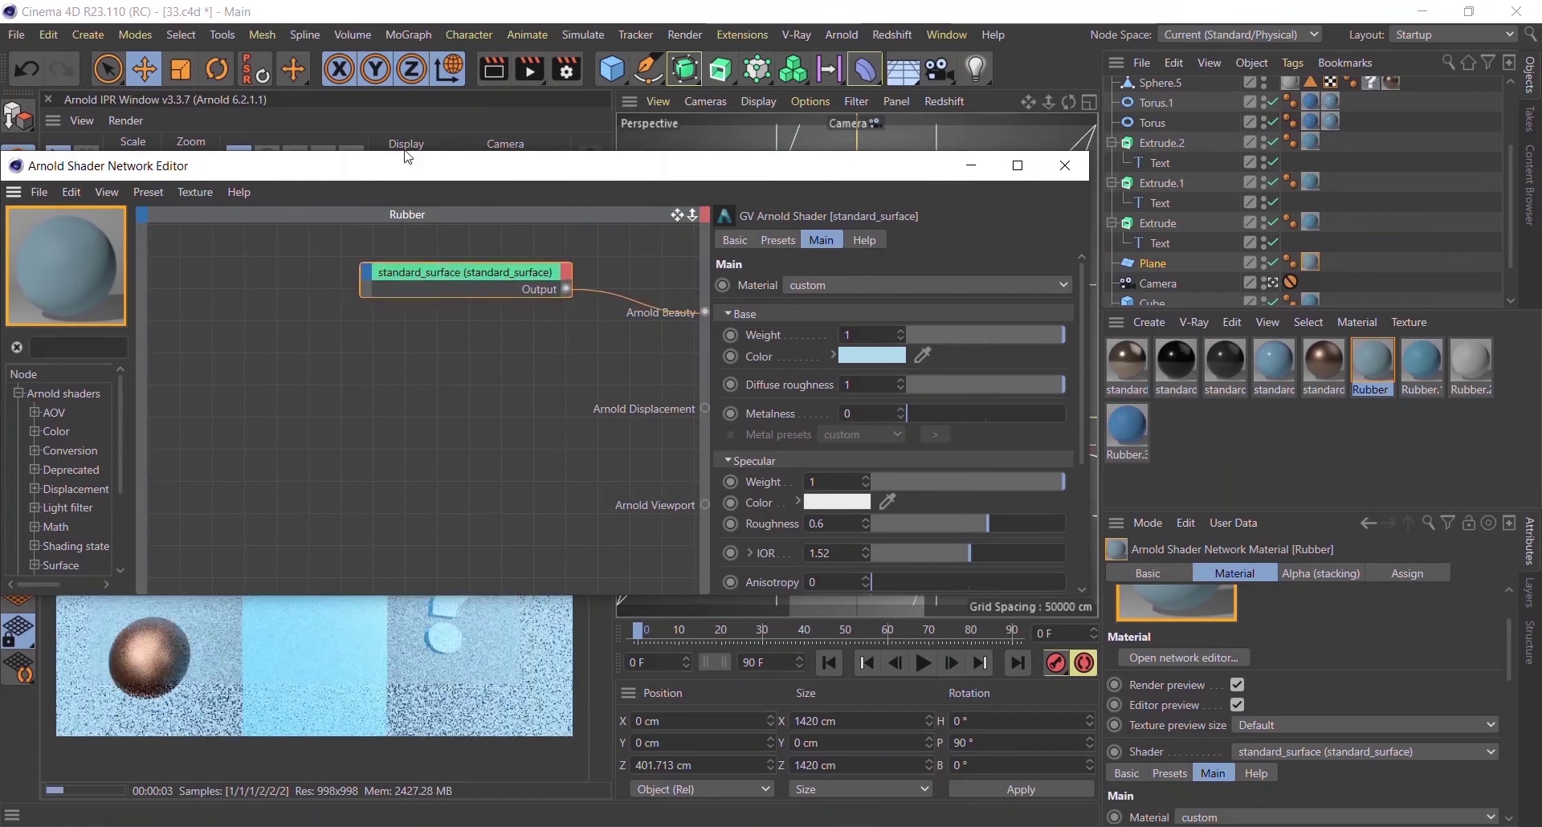
{"action": "left_click_drag", "start_coordinate": [362, 165], "coordinate": [517, 251]}
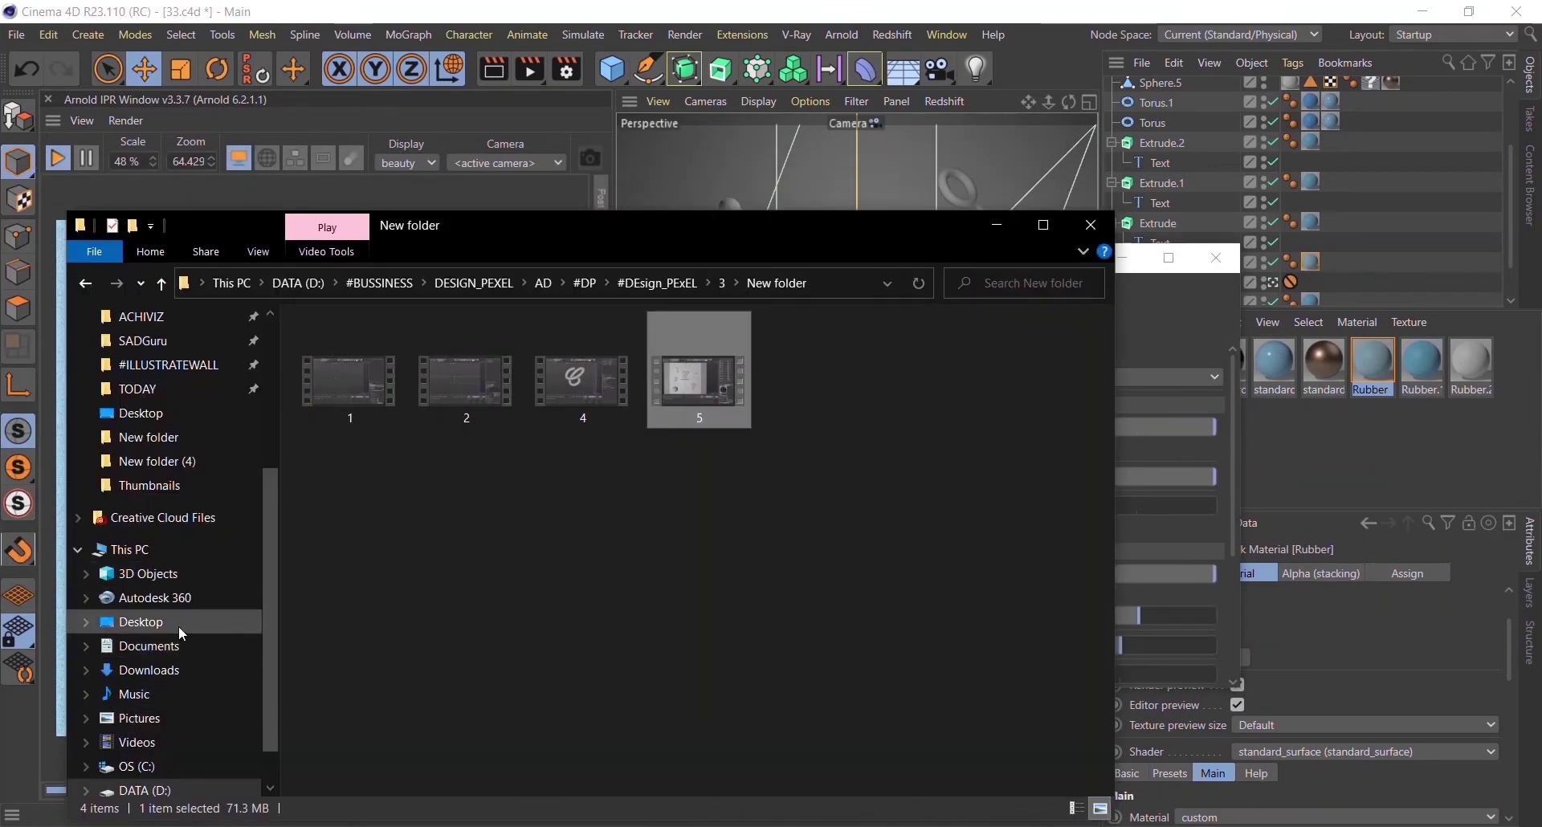
{"action": "left_click", "coordinate": [141, 621]}
{"action": "left_click_drag", "start_coordinate": [794, 228], "coordinate": [605, 495]}
{"action": "left_click", "coordinate": [374, 680]}
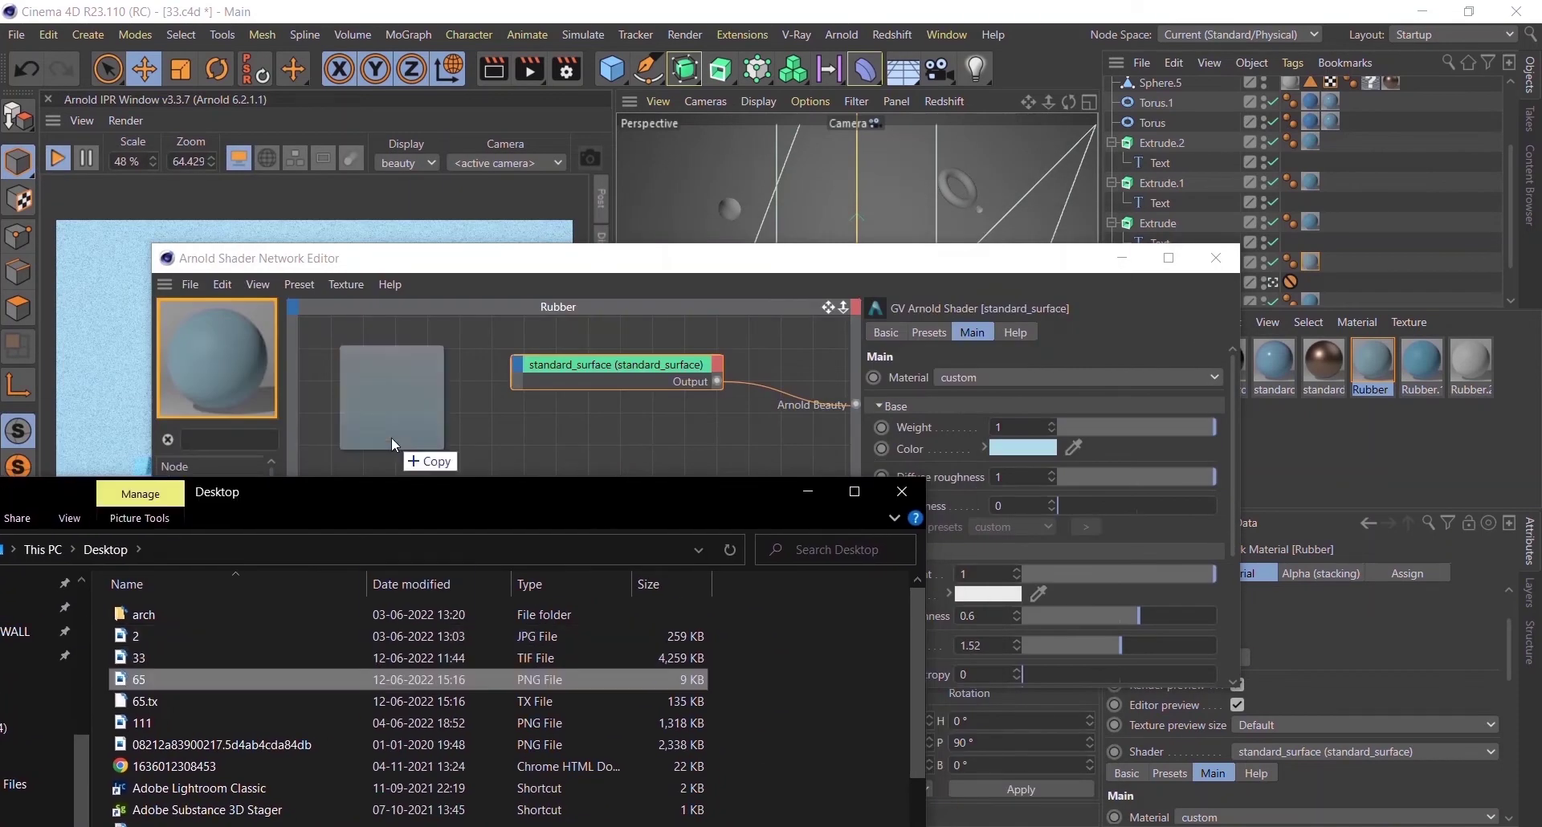
{"action": "left_click_drag", "start_coordinate": [372, 682], "coordinate": [392, 437]}
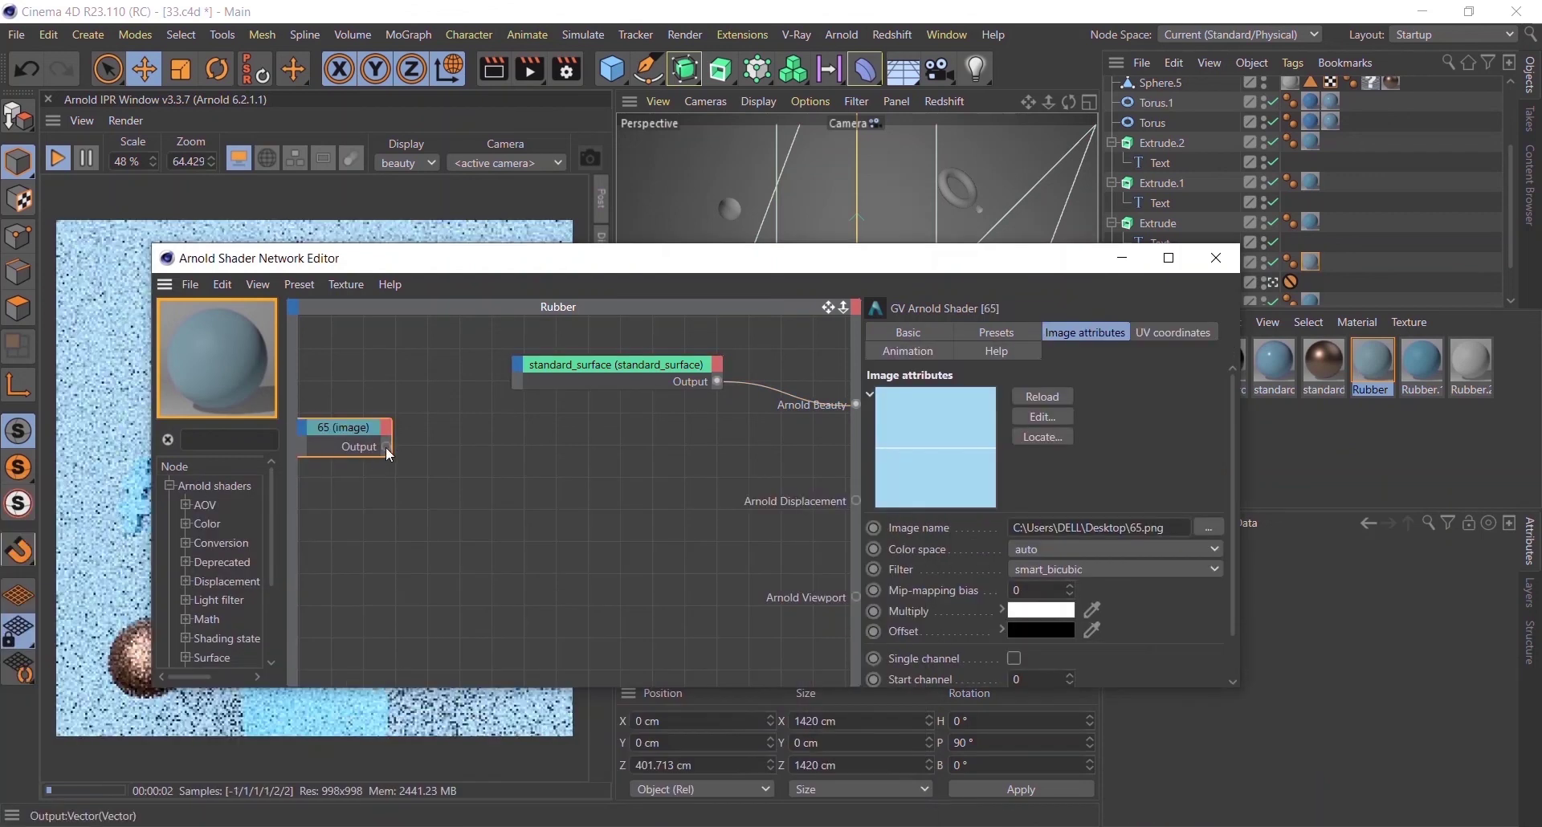
{"action": "left_click_drag", "start_coordinate": [516, 364], "coordinate": [673, 381]}
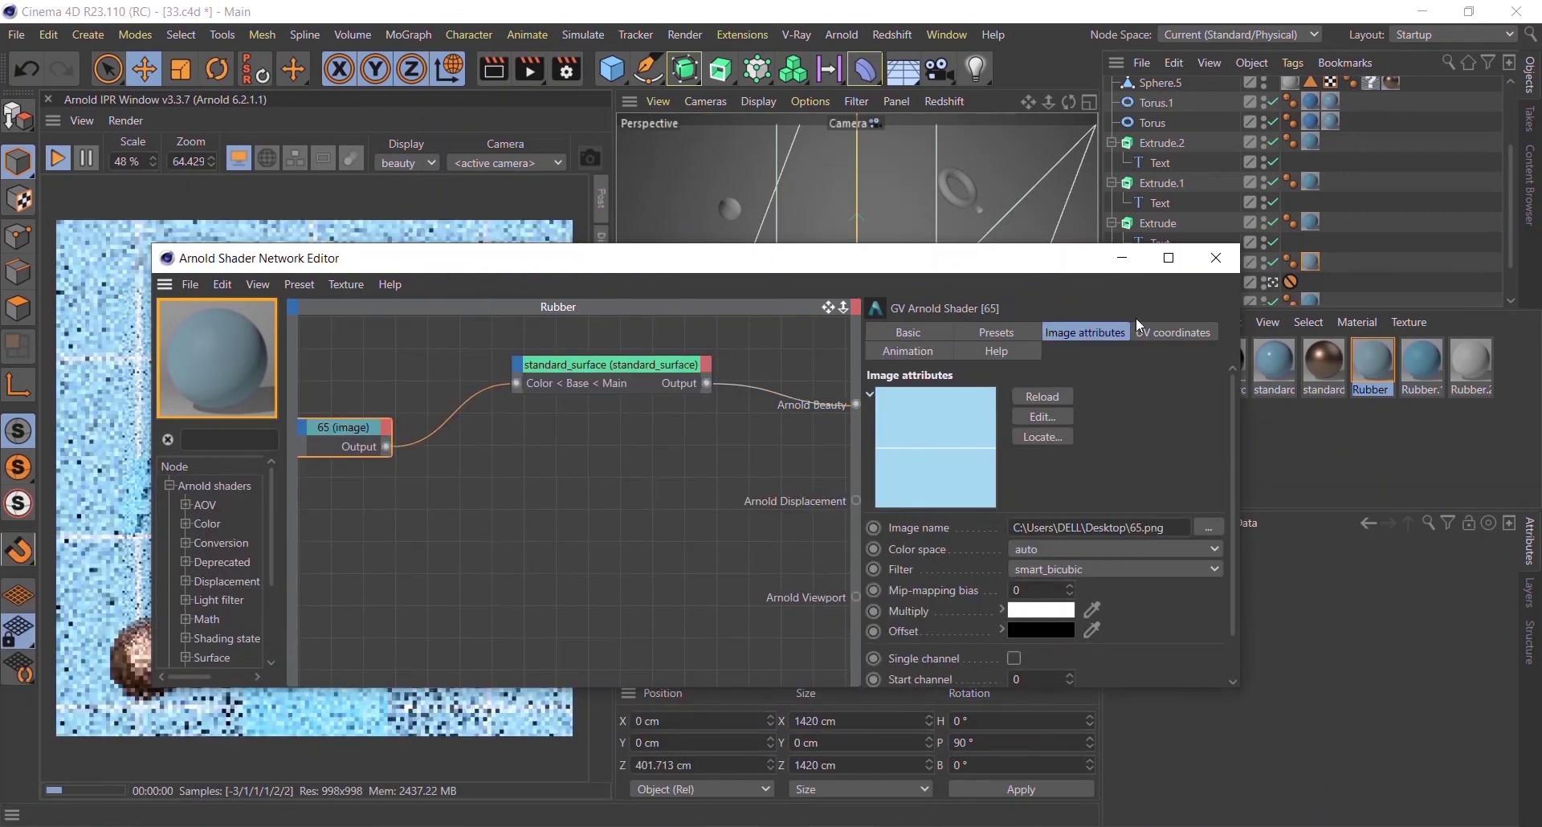
{"action": "left_click_drag", "start_coordinate": [153, 453], "coordinate": [696, 453]}
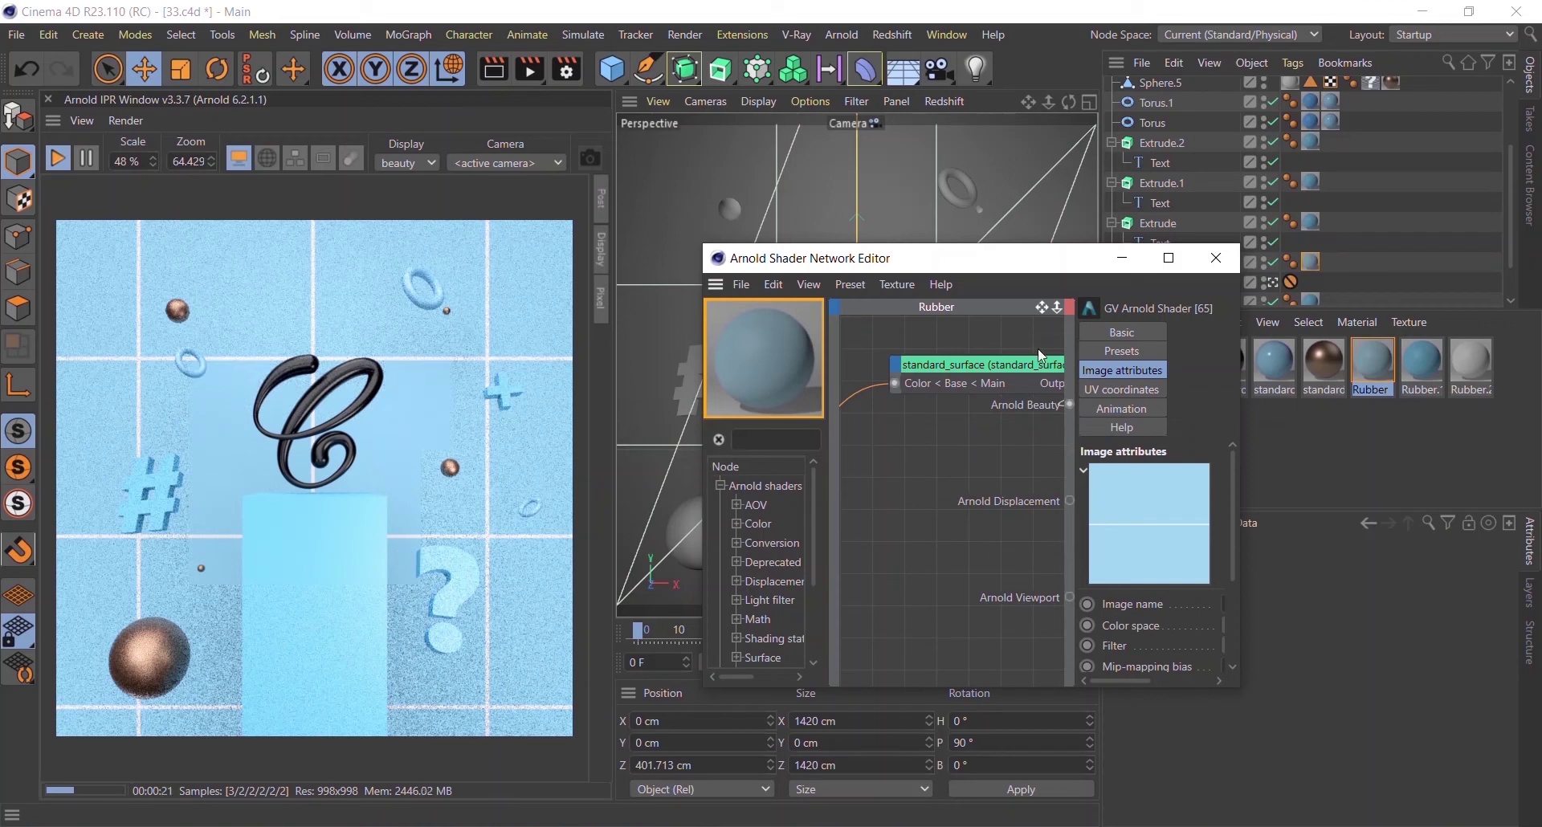
{"action": "left_click", "coordinate": [1216, 258]}
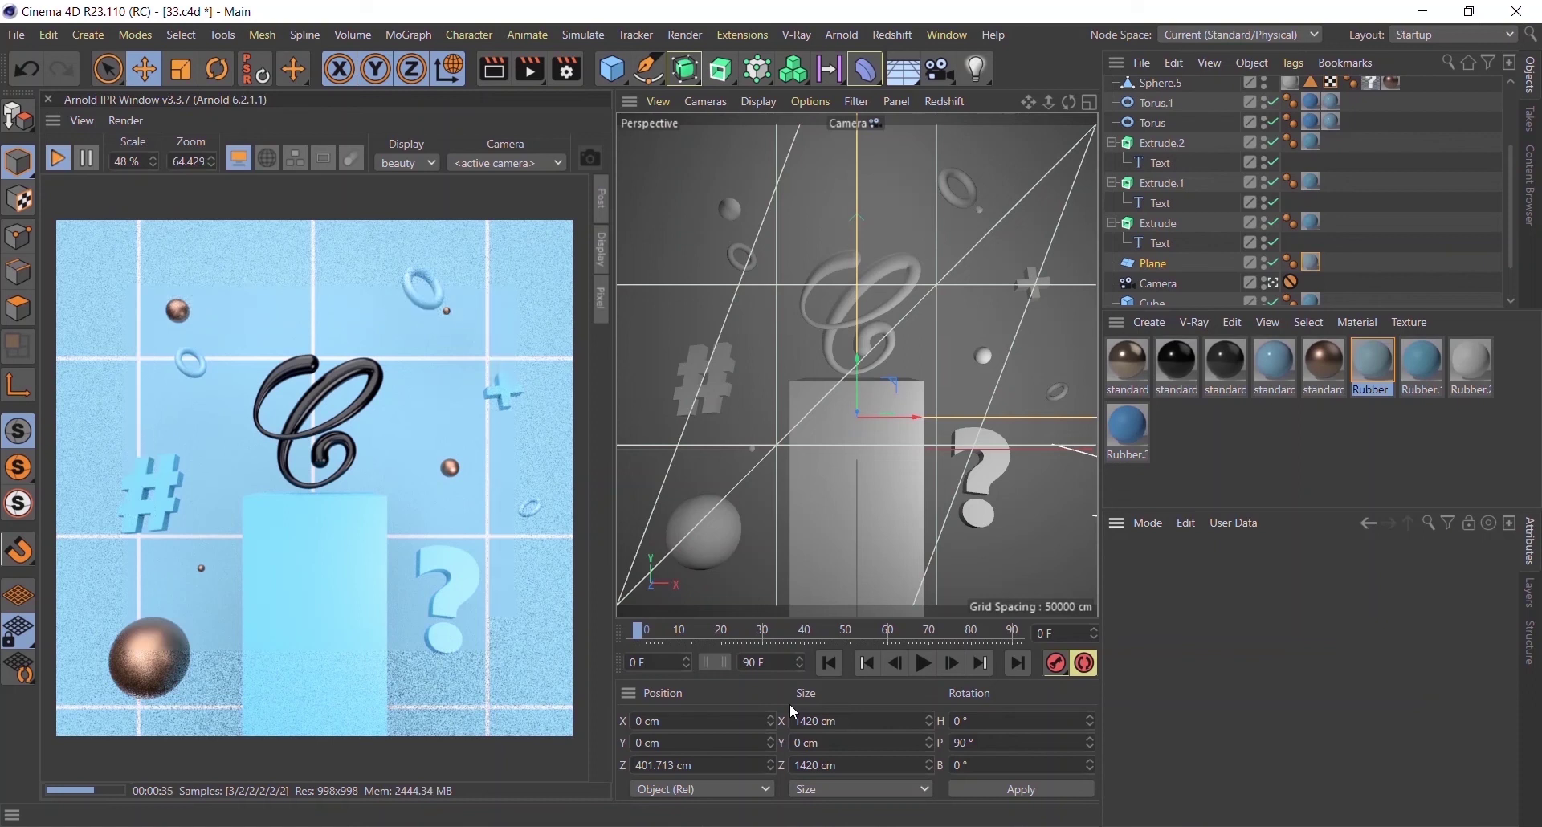
- Nudge the upper-right ring left and fill-select one sphere in the sphere group
{"action": "left_click", "coordinate": [989, 189]}
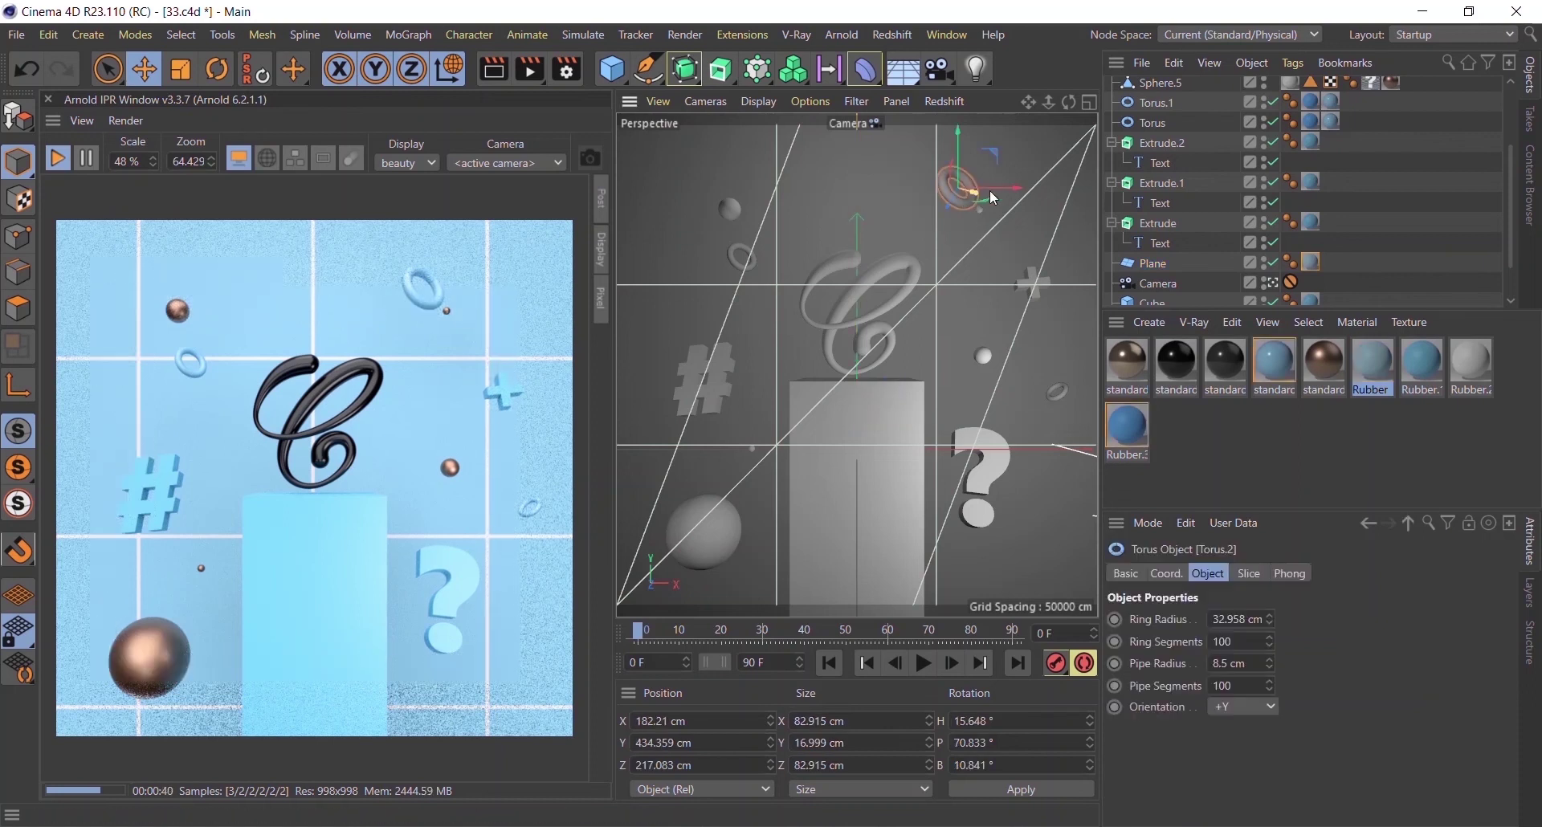
{"action": "left_click_drag", "start_coordinate": [990, 190], "coordinate": [971, 186]}
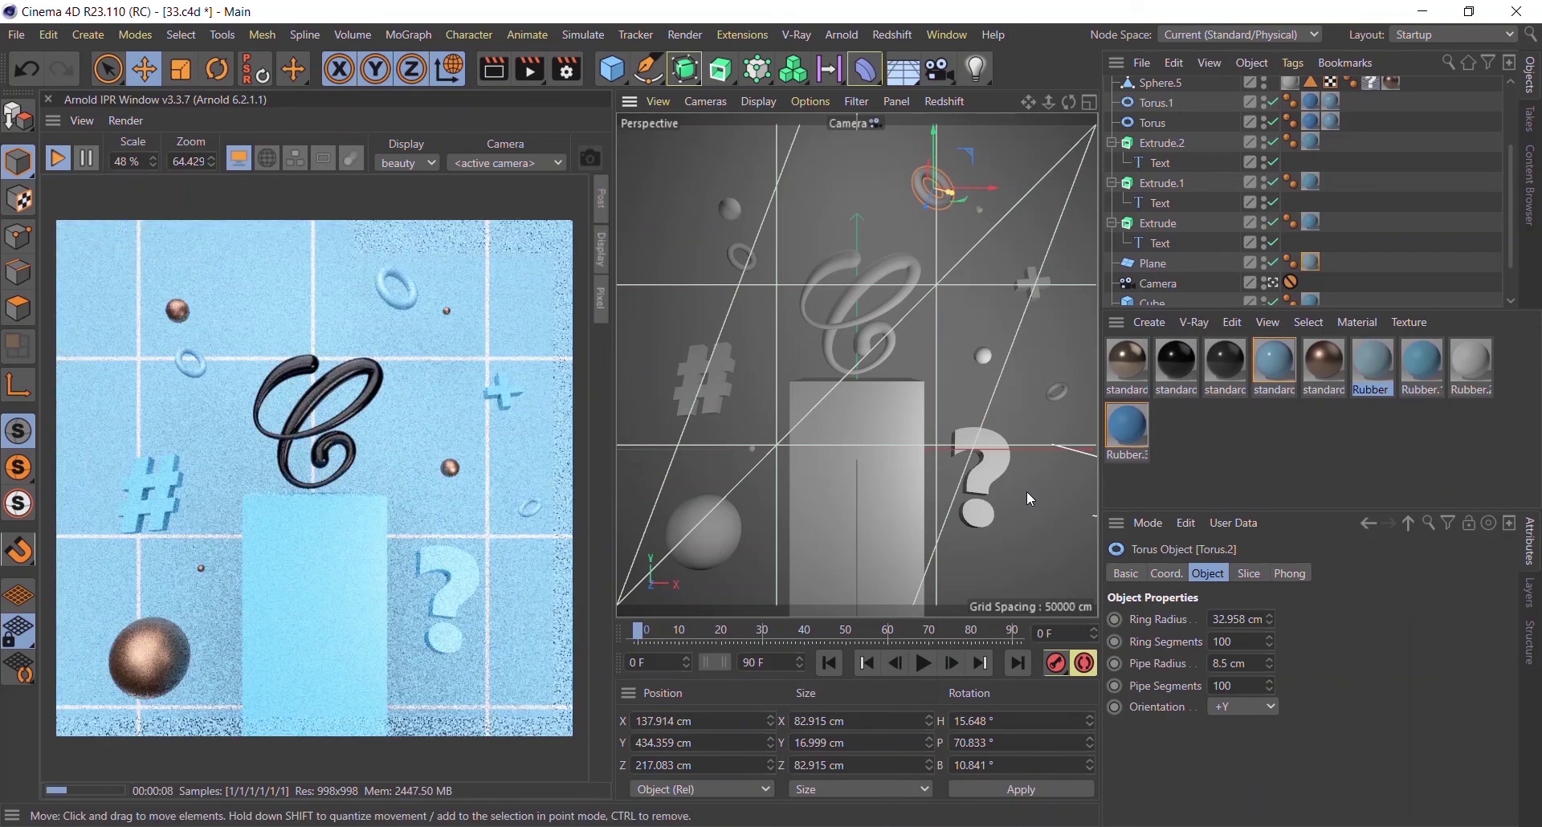
{"action": "left_click", "coordinate": [980, 206]}
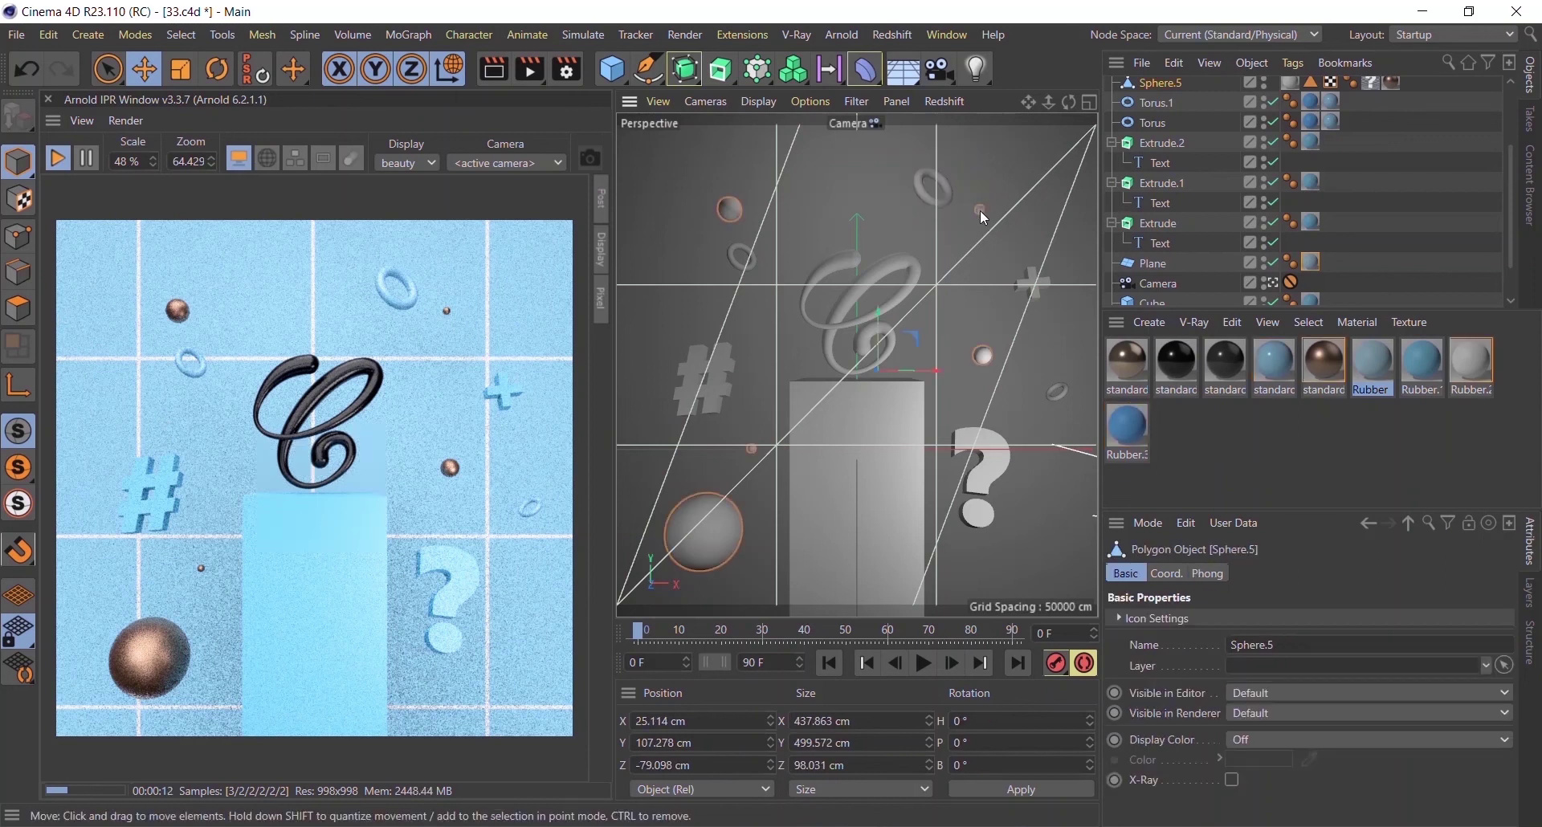
{"action": "left_click", "coordinate": [175, 36]}
{"action": "left_click", "coordinate": [228, 166]}
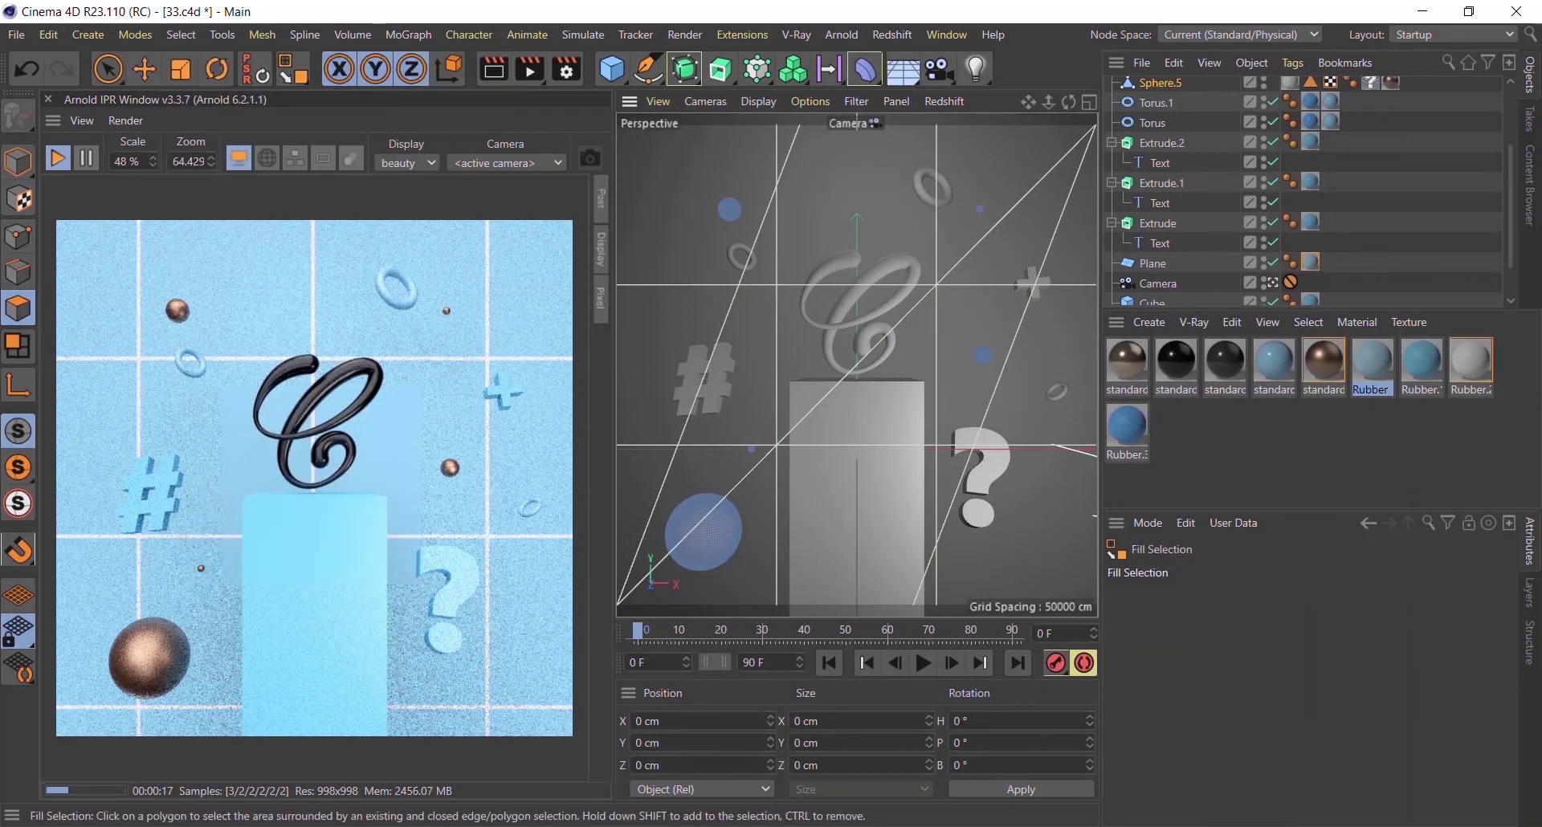
{"action": "left_click", "coordinate": [703, 530]}
{"action": "key", "text": "e"}
{"action": "left_click_drag", "start_coordinate": [703, 530], "coordinate": [923, 534]}
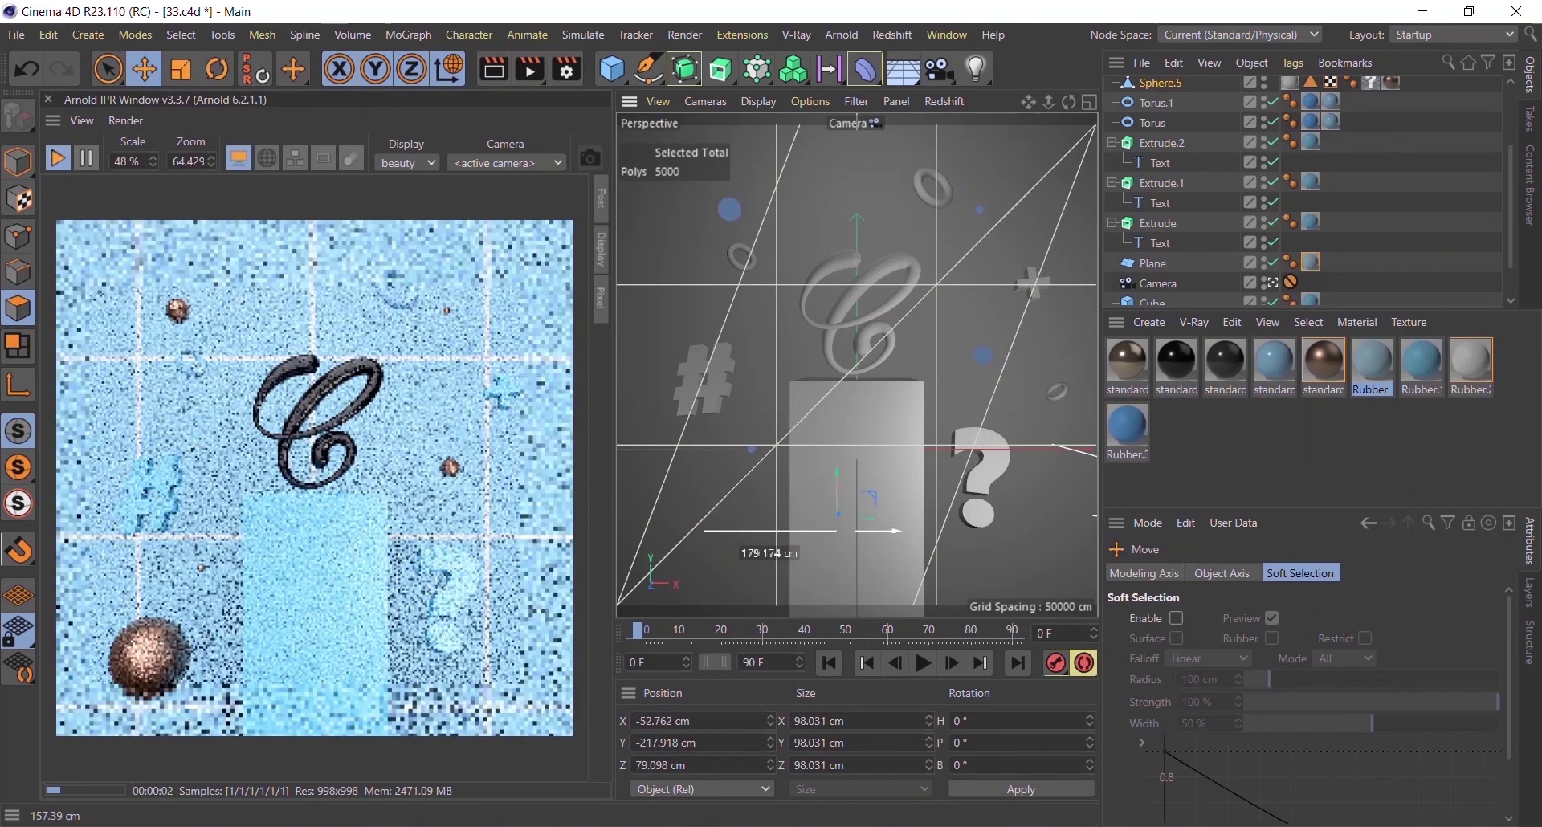
{"action": "key", "text": "ctrl+z"}
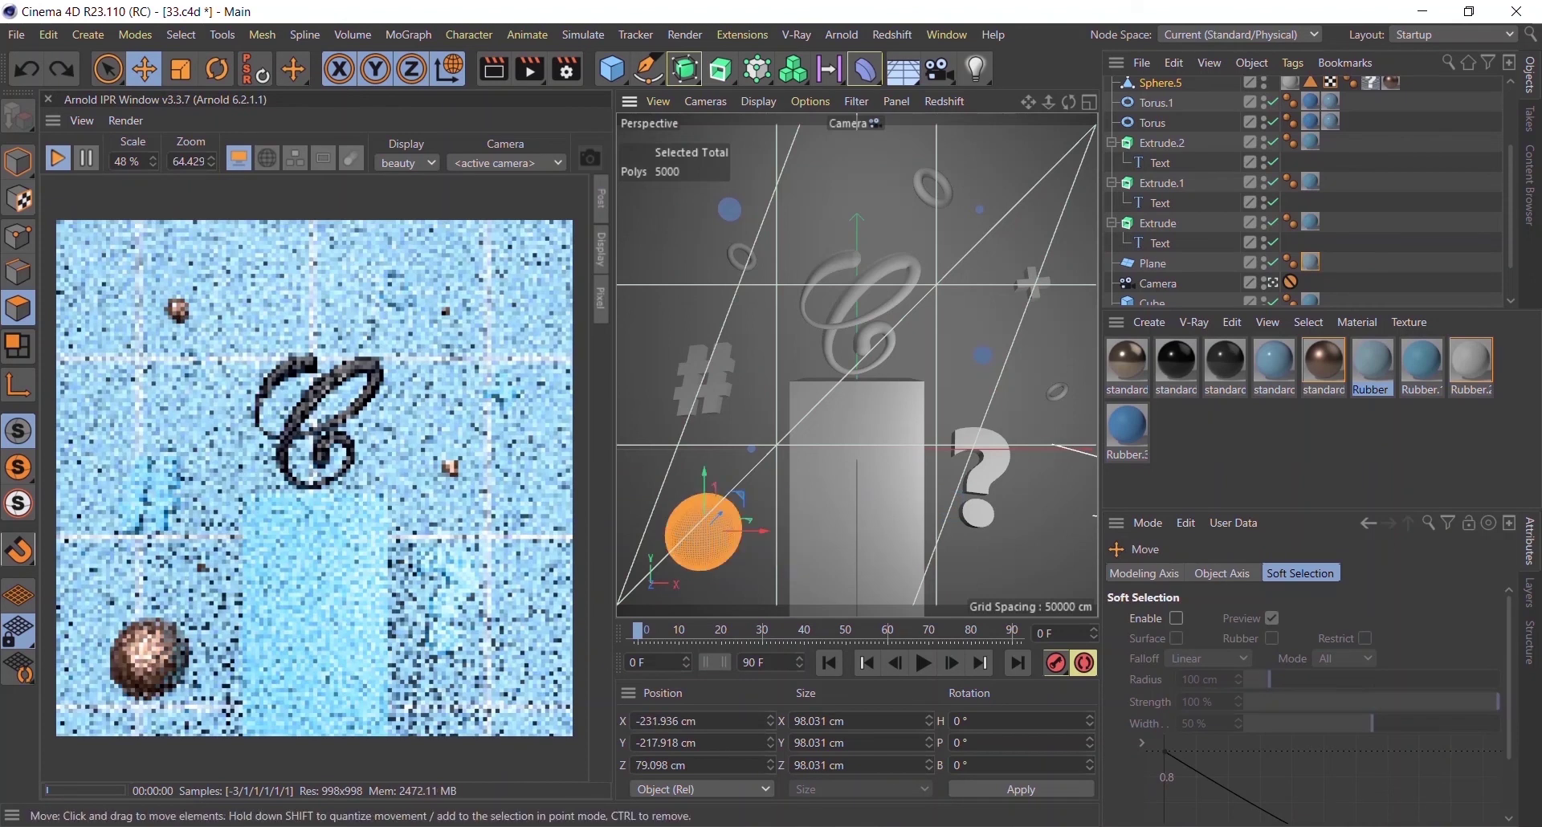
- Split the selected sphere into its own object, move it right, and enlarge it to about 20.861 cm
{"action": "right_click", "coordinate": [722, 514]}
{"action": "left_click", "coordinate": [759, 569]}
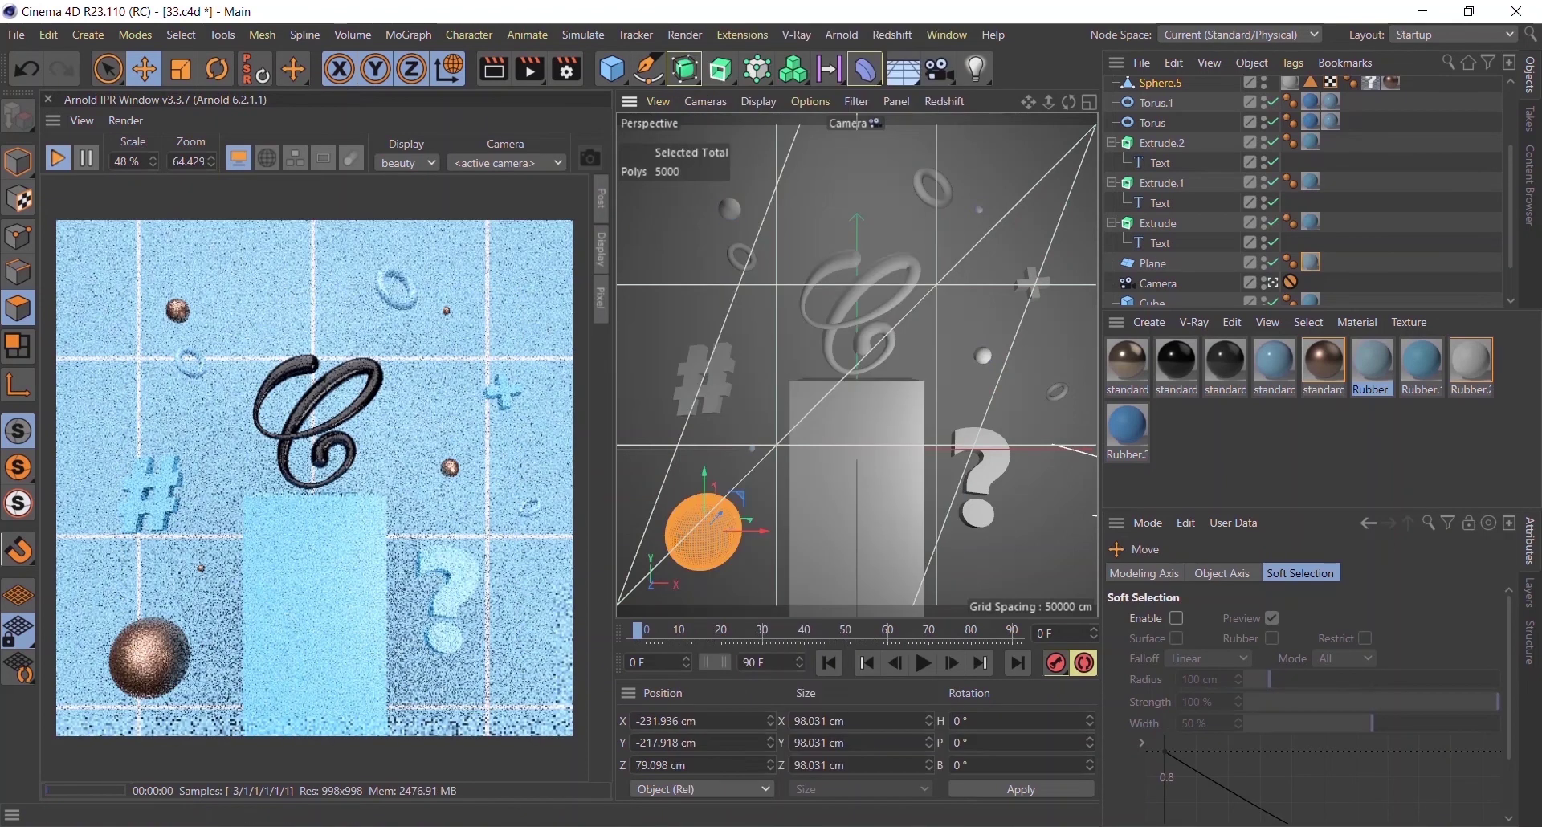
{"action": "mouse_move", "coordinate": [722, 515]}
{"action": "left_mouse_down"}
{"action": "mouse_move", "coordinate": [1062, 514]}
{"action": "mouse_move", "coordinate": [1052, 526]}
{"action": "left_mouse_up"}
{"action": "key", "text": "t"}
{"action": "key", "text": "e"}
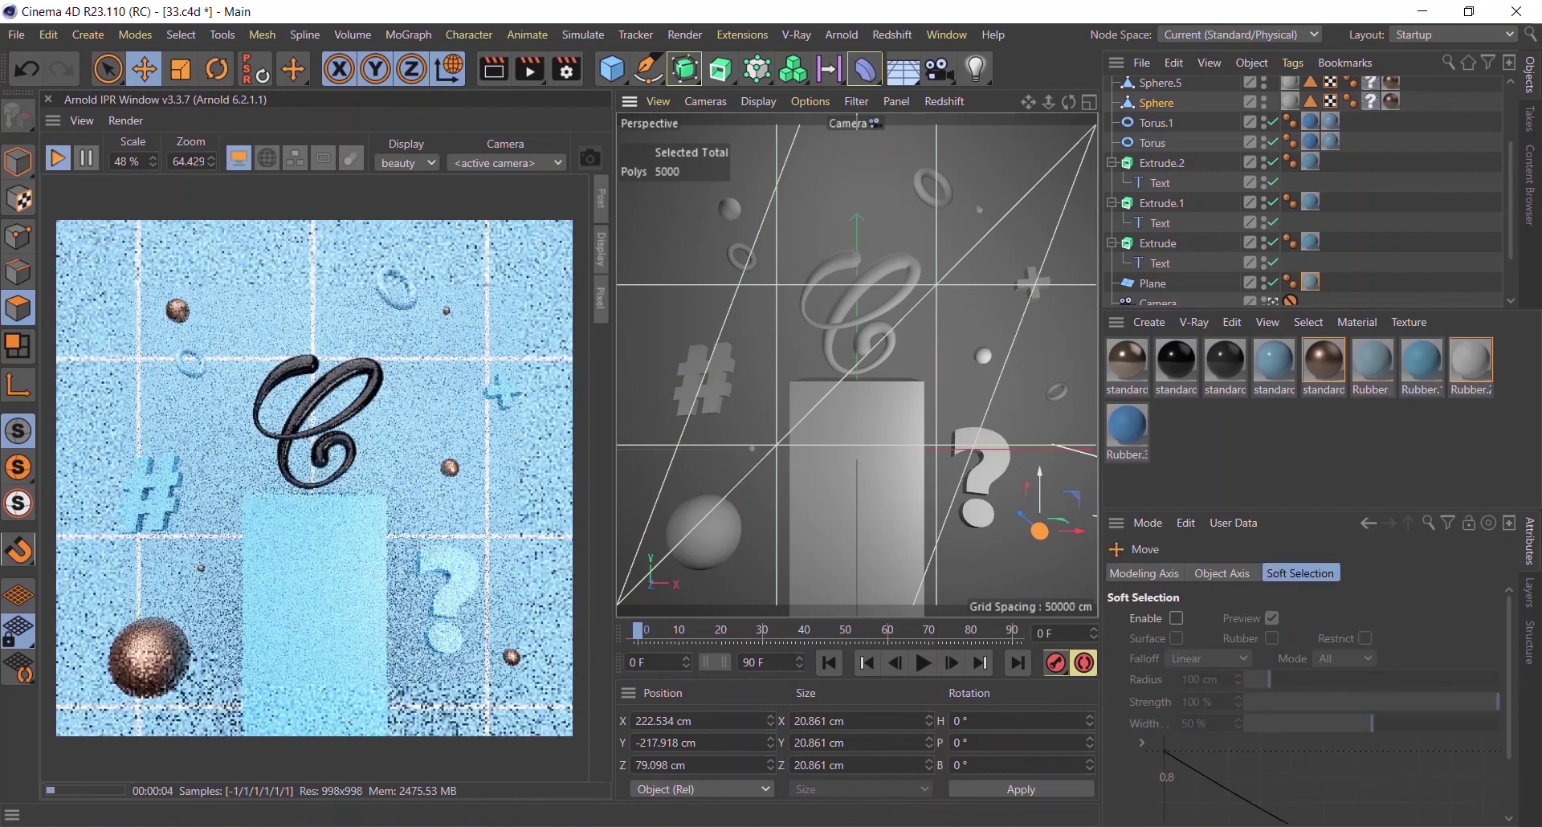
- Relocate the sphere's axis near the C and finish axis editing
{"action": "mouse_move", "coordinate": [1040, 530]}
{"action": "left_mouse_down"}
{"action": "mouse_move", "coordinate": [880, 337]}
{"action": "mouse_move", "coordinate": [1041, 526]}
{"action": "mouse_move", "coordinate": [668, 530]}
{"action": "mouse_move", "coordinate": [767, 343]}
{"action": "left_mouse_up"}
{"action": "left_click", "coordinate": [17, 345]}
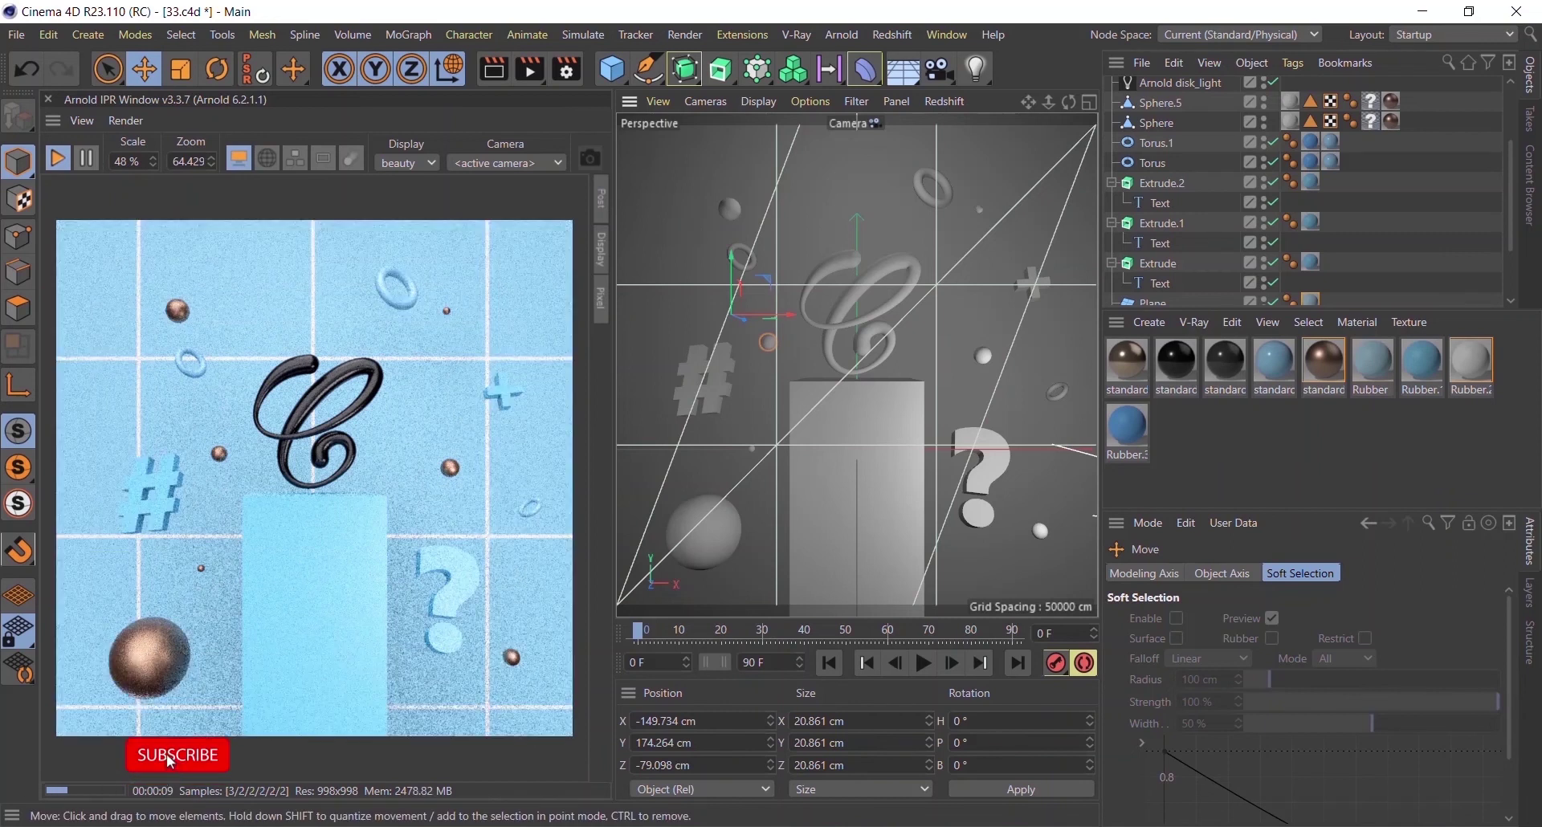
{"action": "left_click_drag", "start_coordinate": [1032, 283], "coordinate": [1030, 283]}
- Move Sphere.2 up to the upper right near the ring and shrink it to 14.728 cm
{"action": "left_click", "coordinate": [971, 343]}
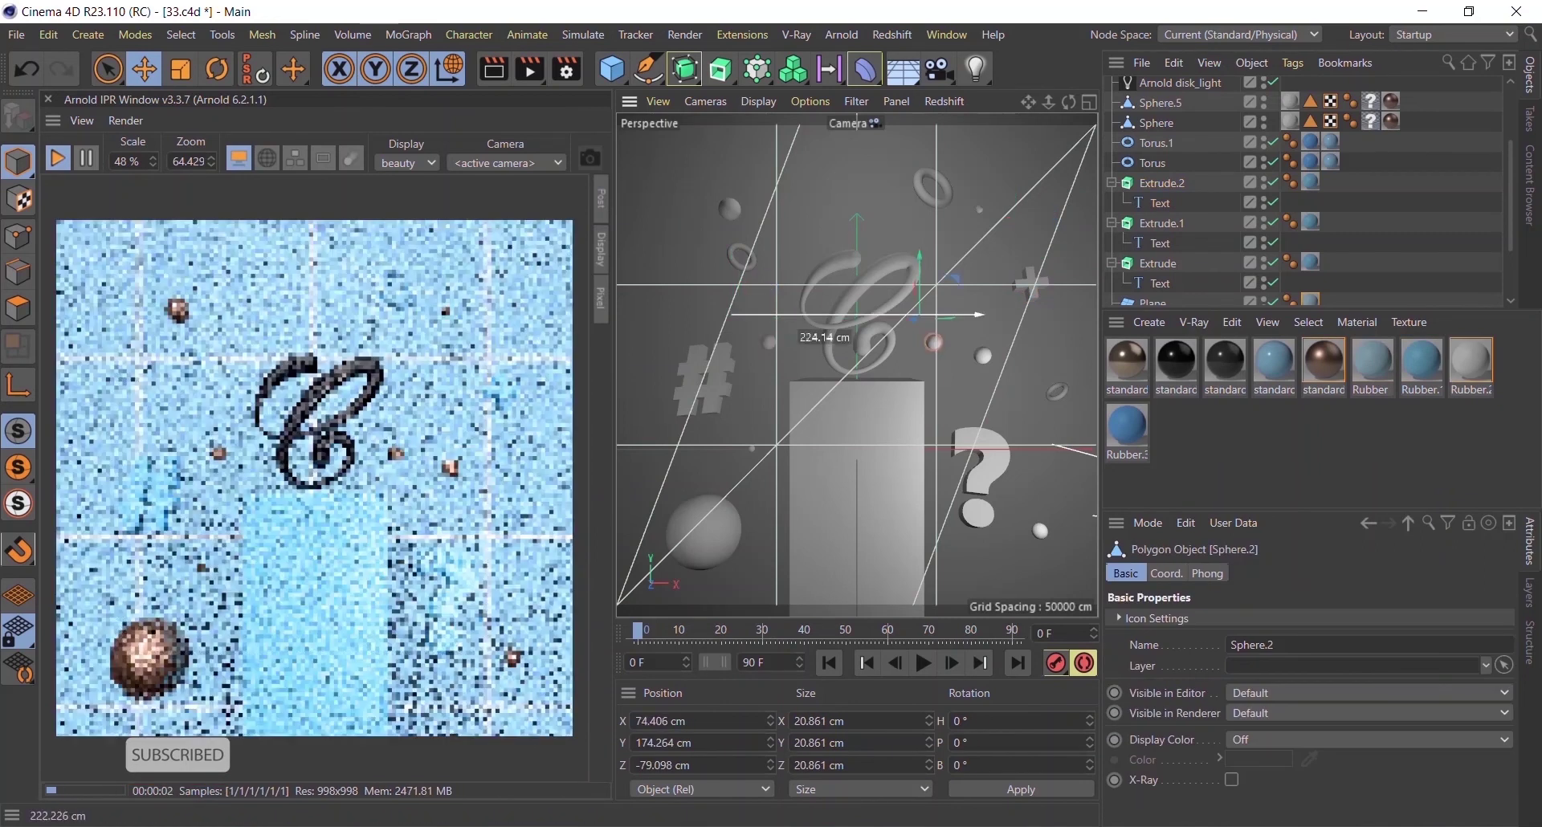
{"action": "left_click_drag", "start_coordinate": [960, 255], "coordinate": [935, 234]}
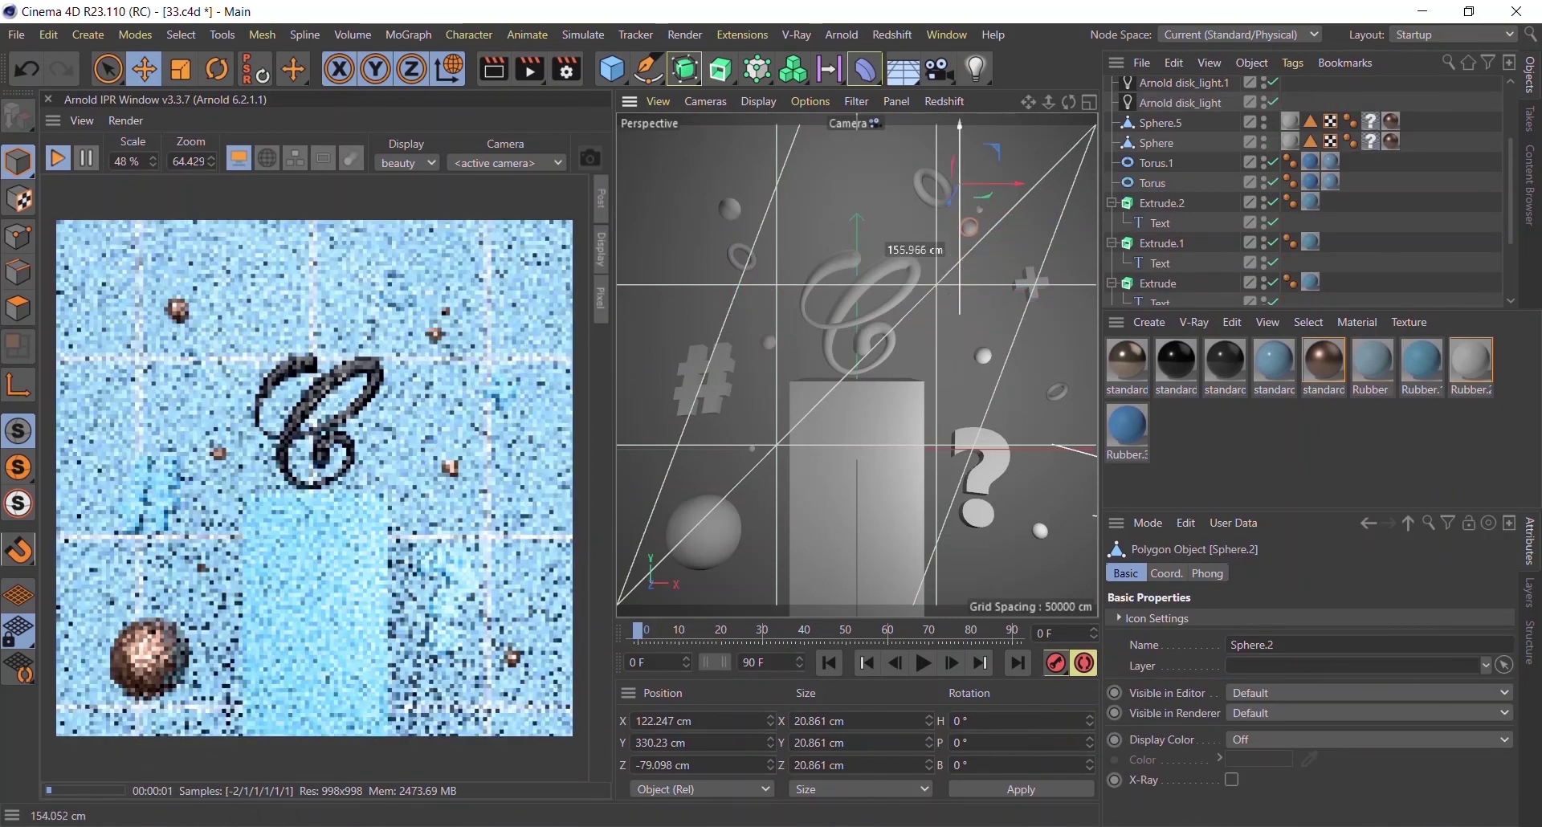
{"action": "left_click_drag", "start_coordinate": [988, 183], "coordinate": [999, 183]}
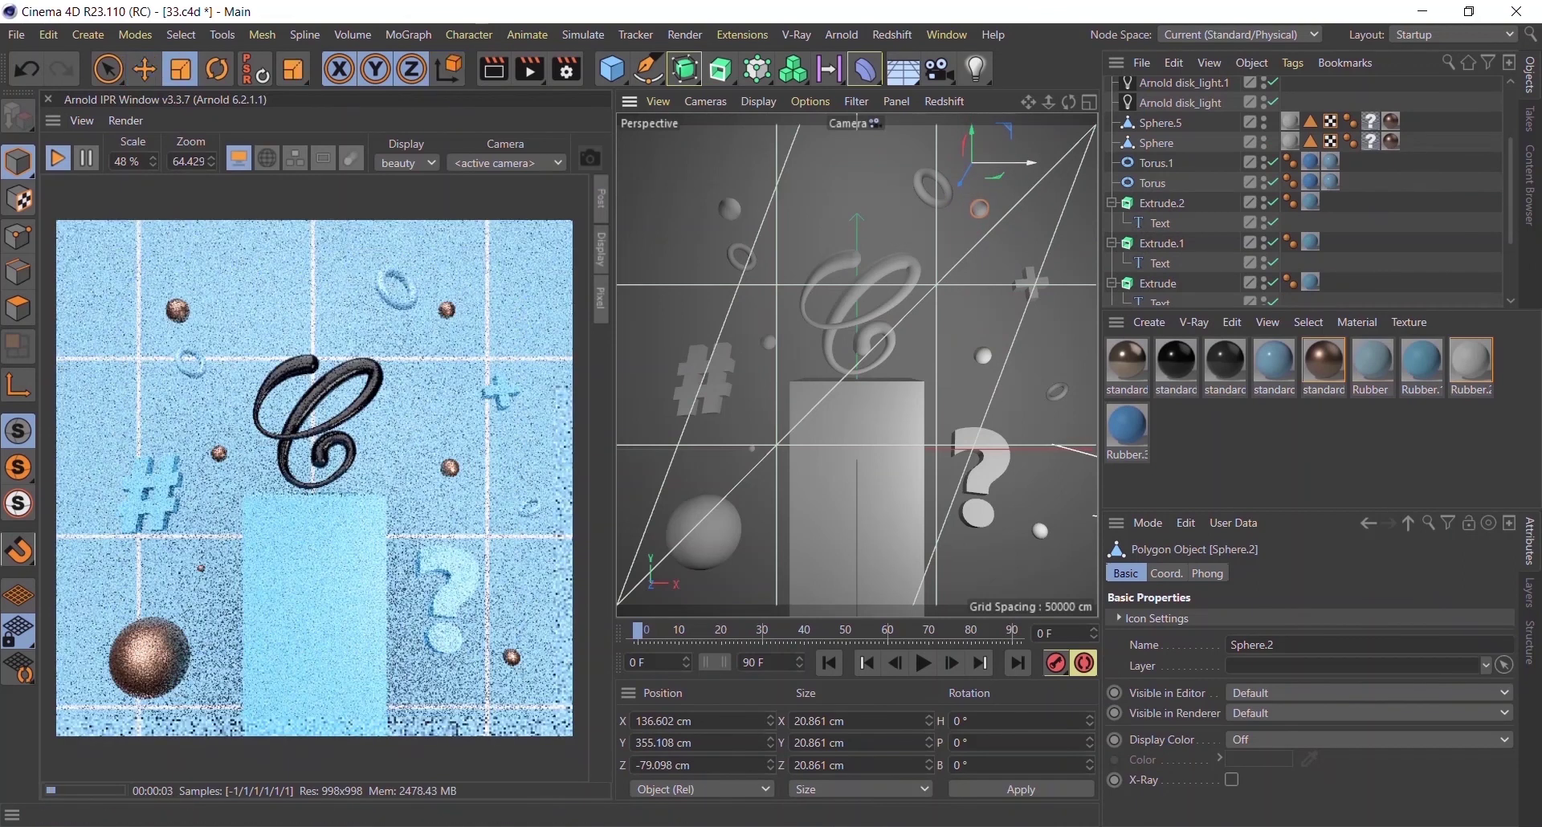
{"action": "key", "text": "t"}
{"action": "mouse_move", "coordinate": [999, 183]}
{"action": "left_mouse_down"}
{"action": "mouse_move", "coordinate": [968, 156]}
{"action": "mouse_move", "coordinate": [970, 185]}
{"action": "left_mouse_up"}
{"action": "key", "text": "e"}
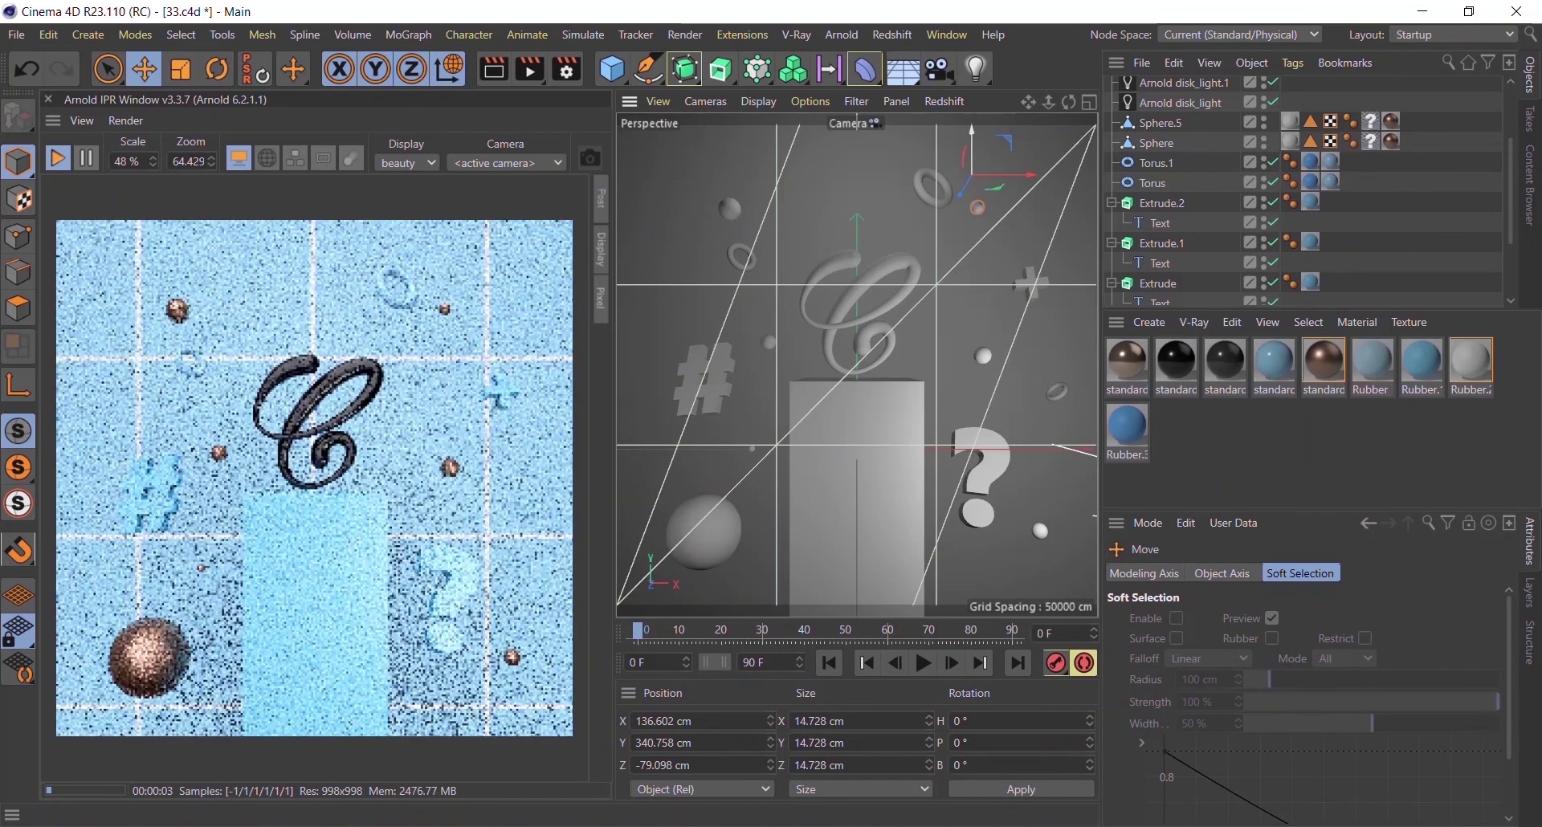